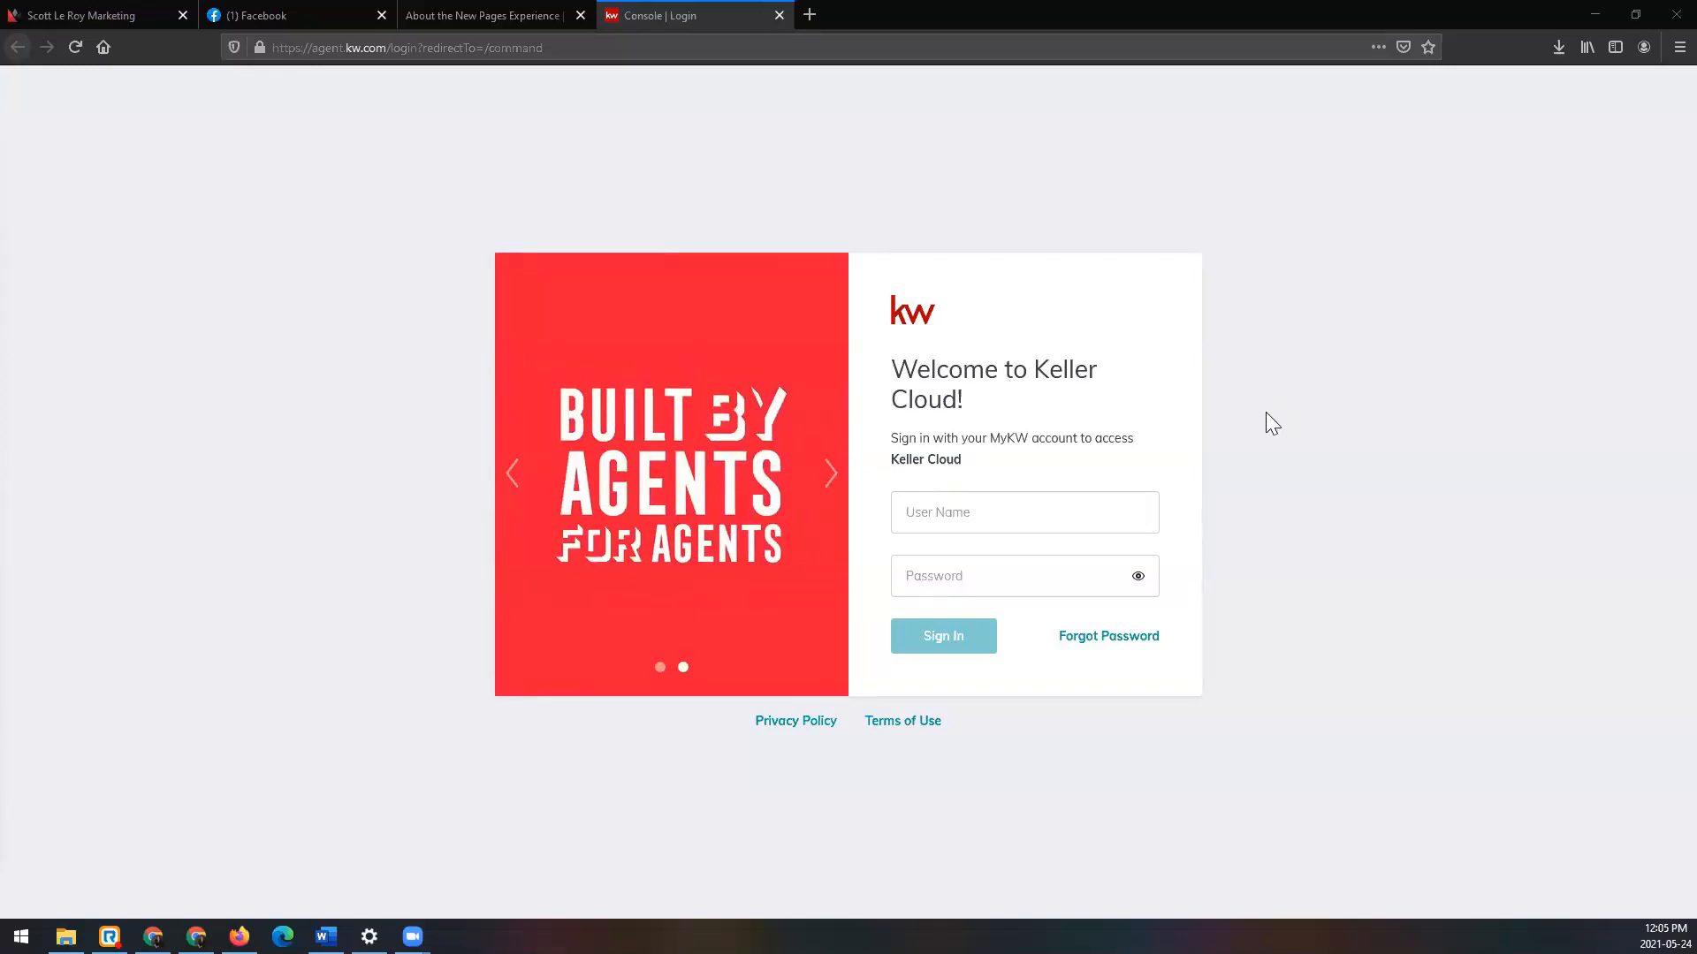
Step: Load agent.kw.com in the browser's address bar
click(701, 20)
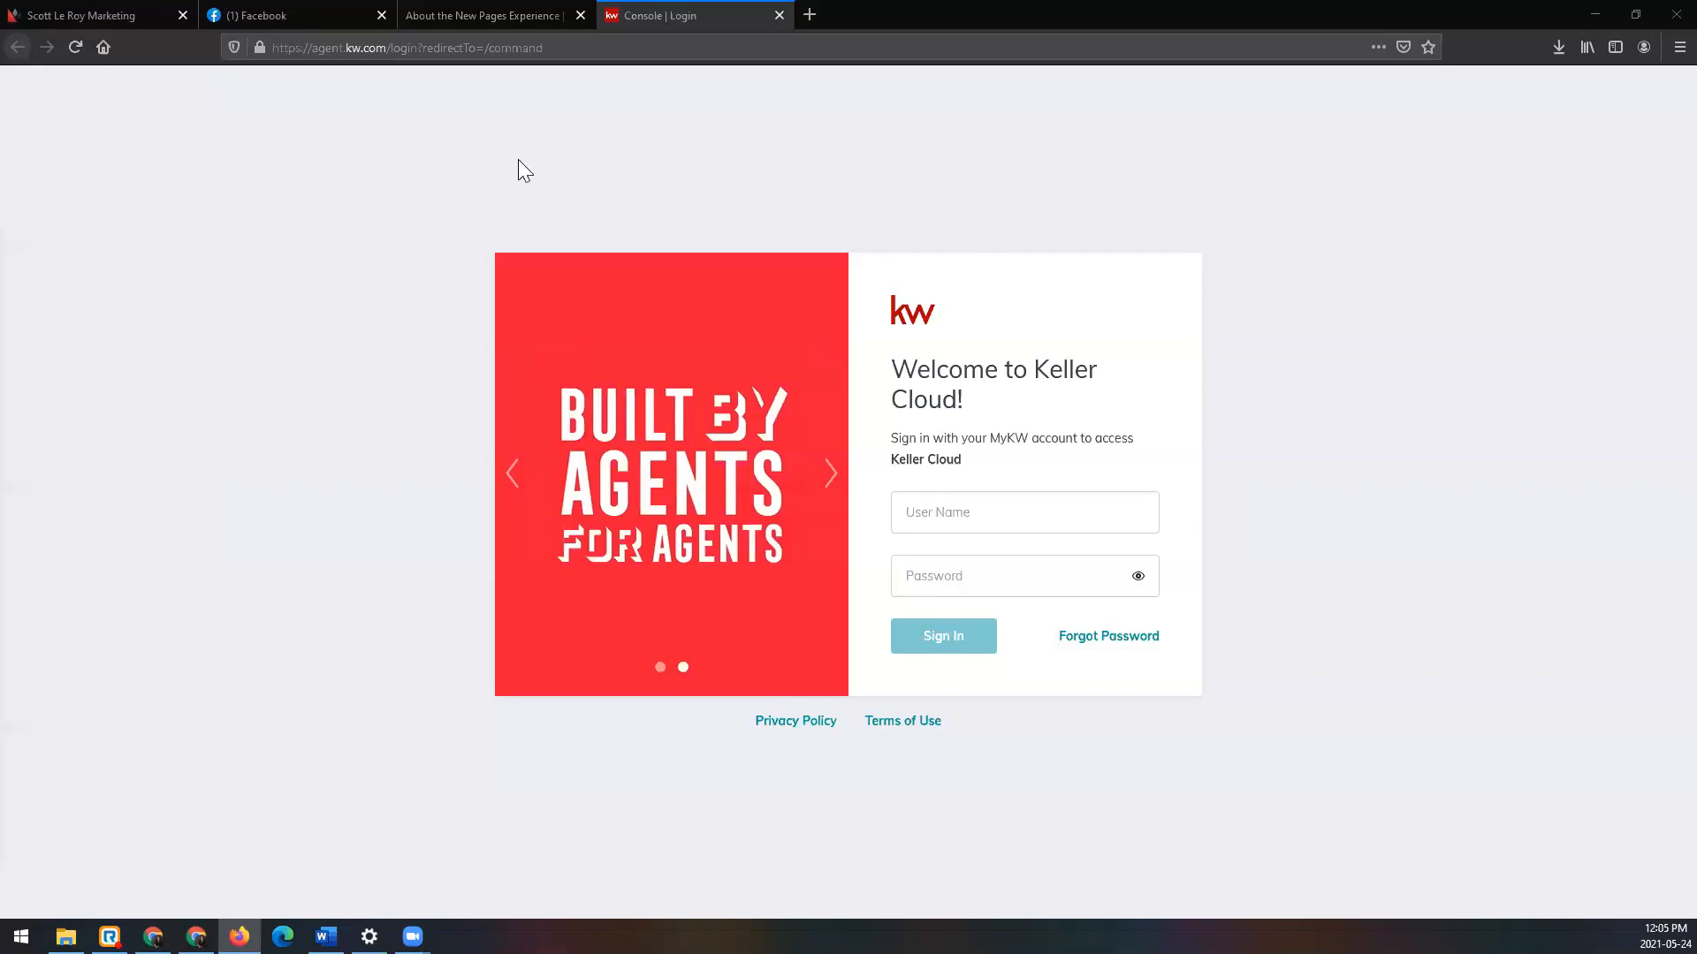
click(536, 54)
text(agent.)
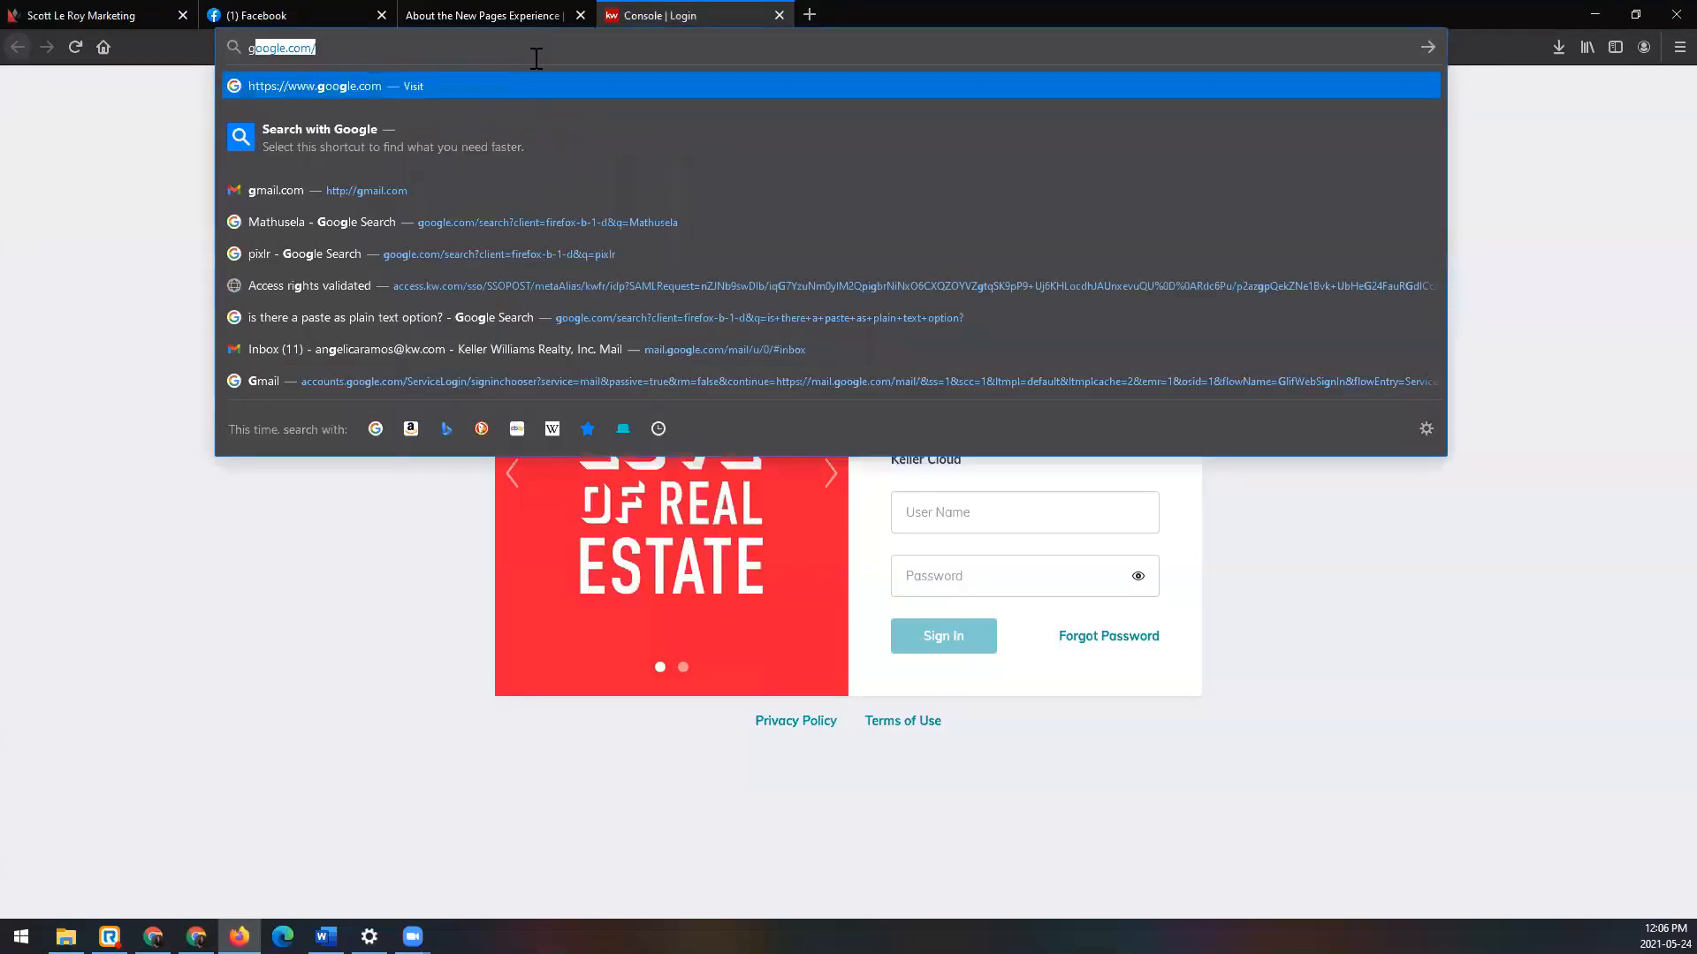
text(kw.com)
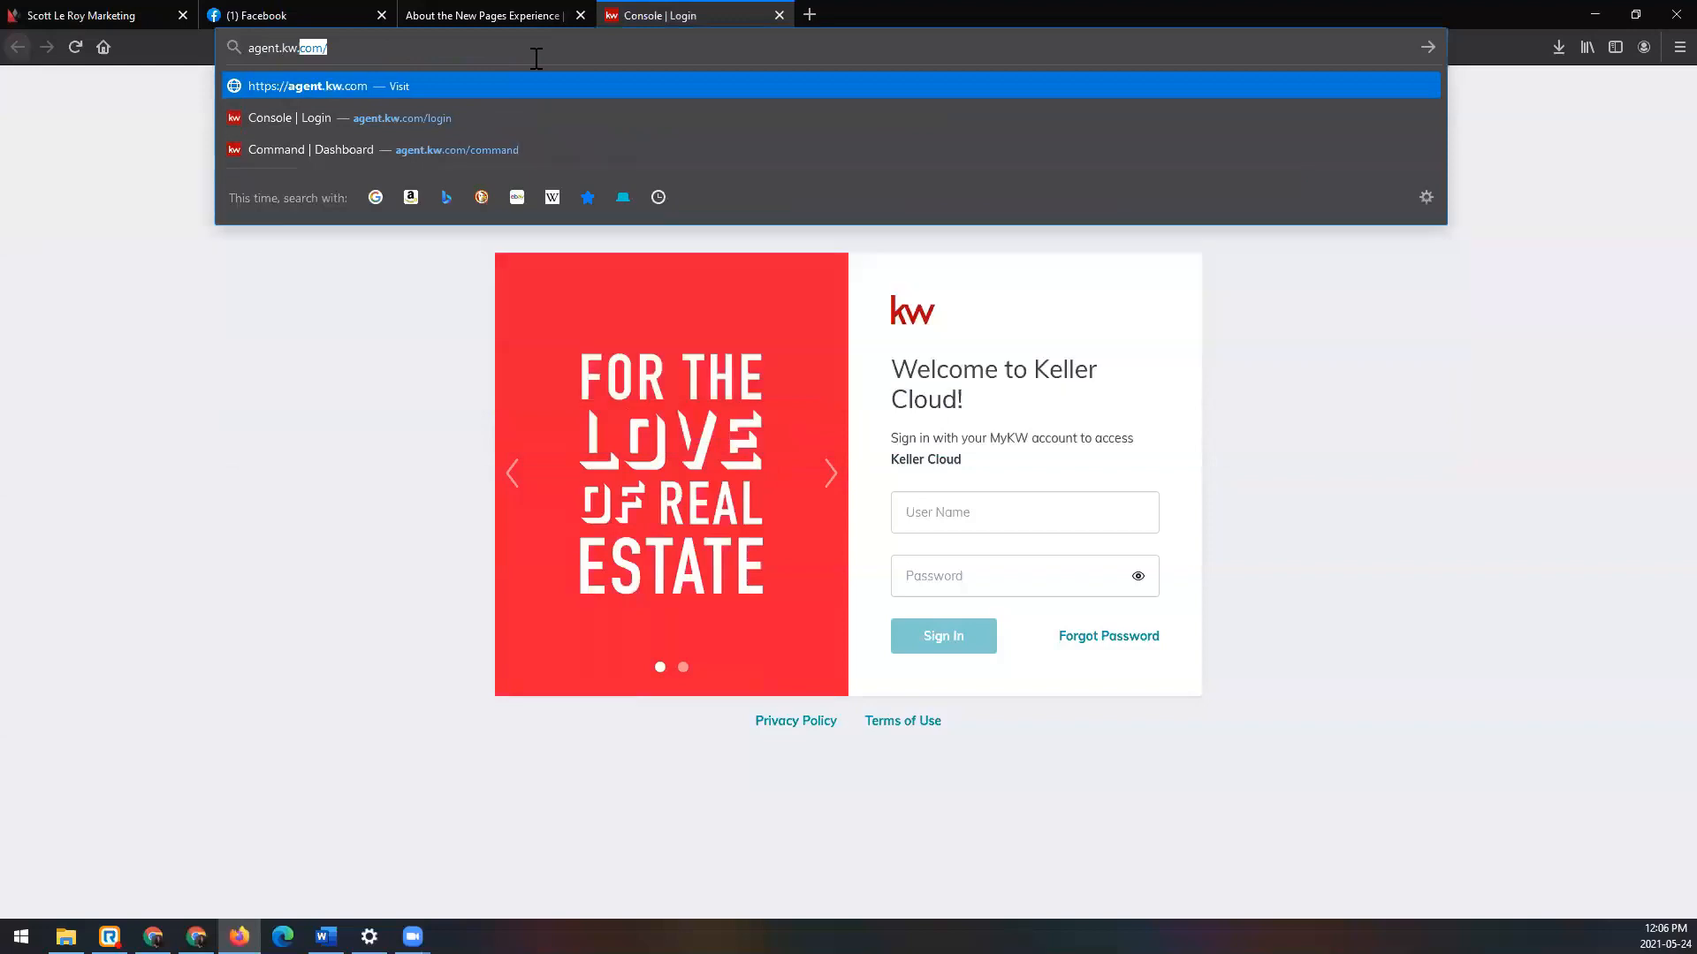
key(BackSpace)
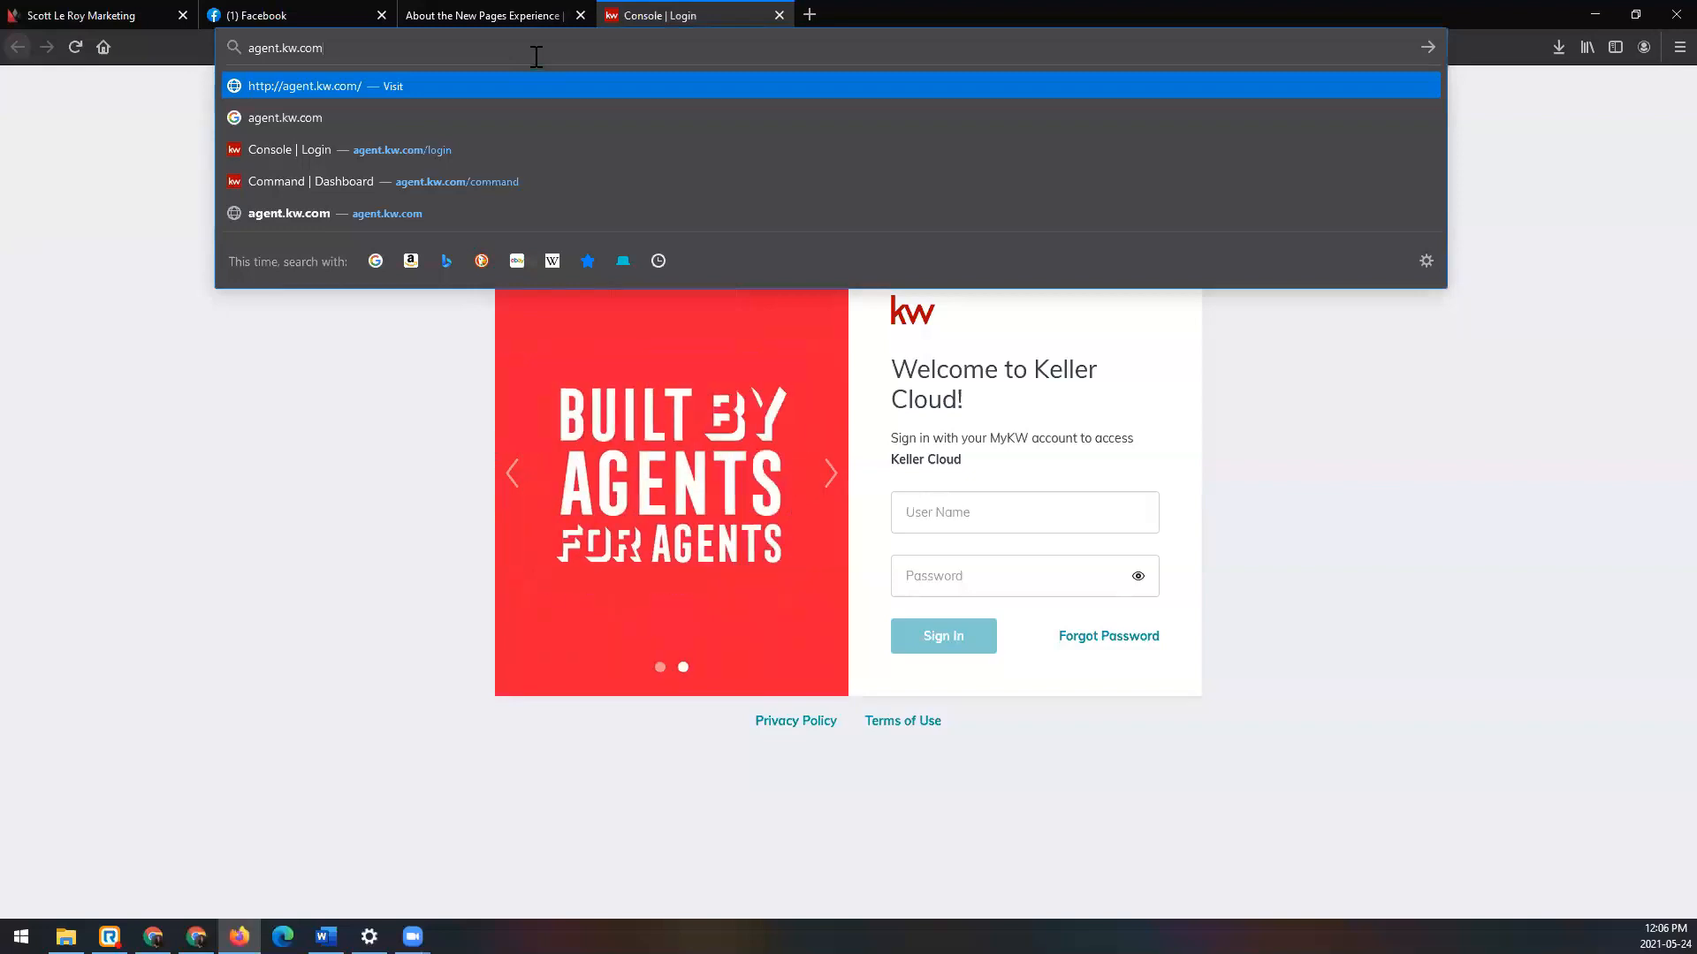
key(Return)
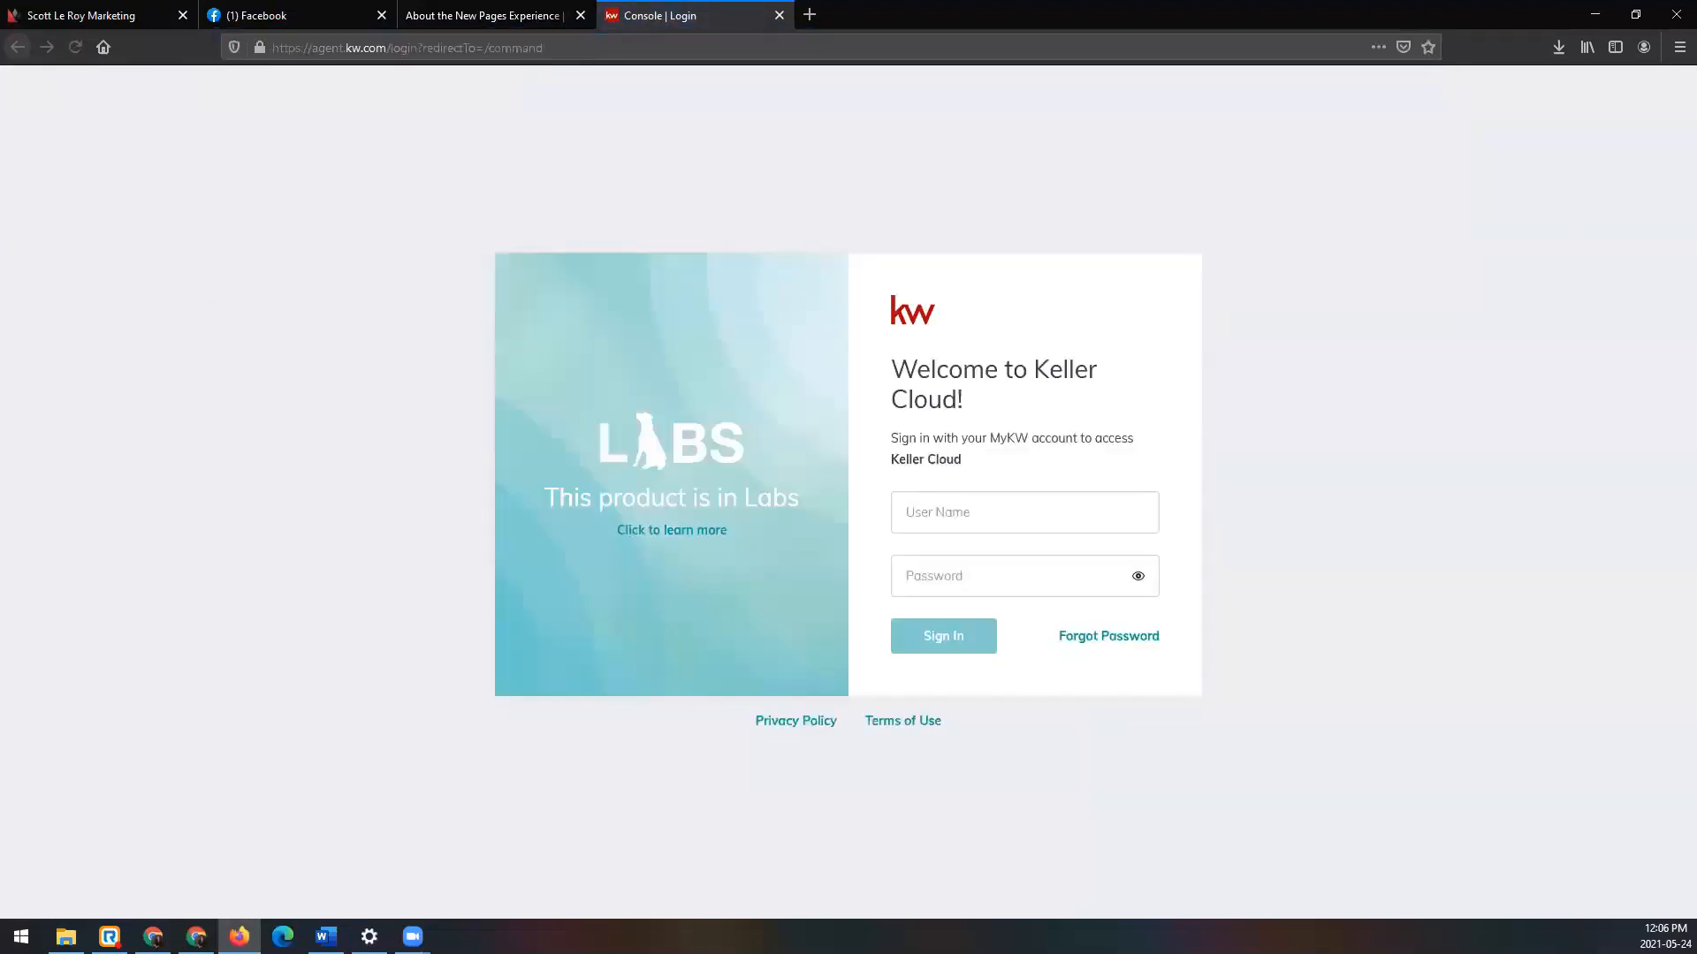
Step: Sign in to Keller Cloud with the account user name and password
click(962, 516)
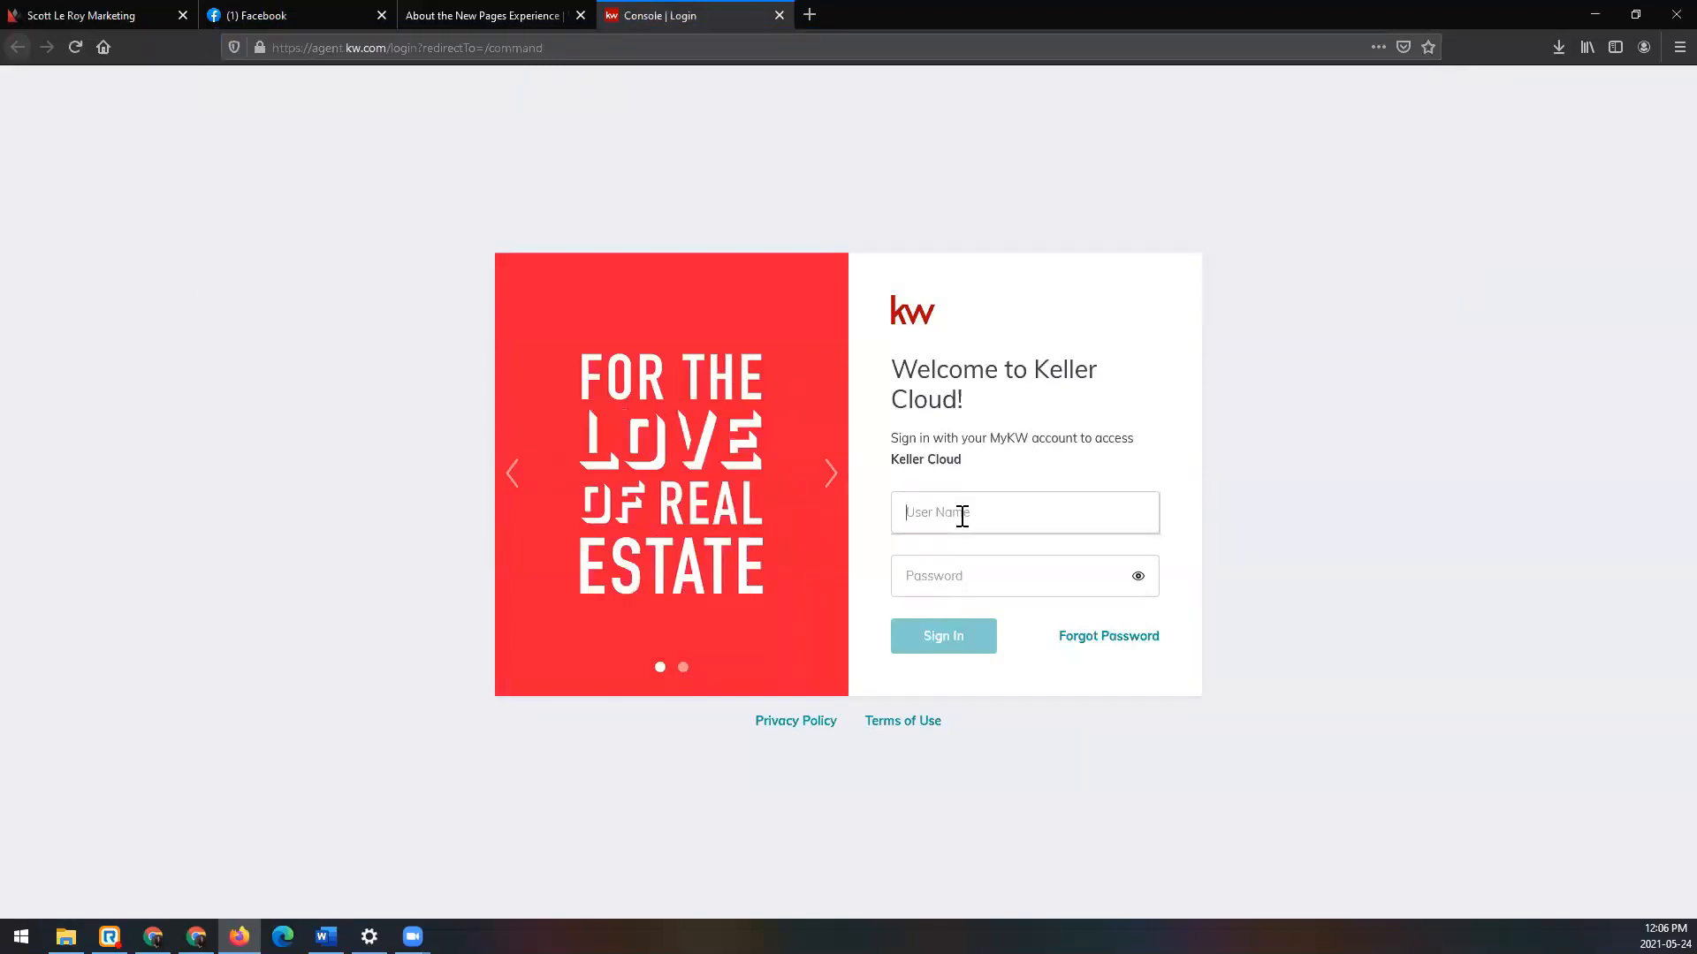
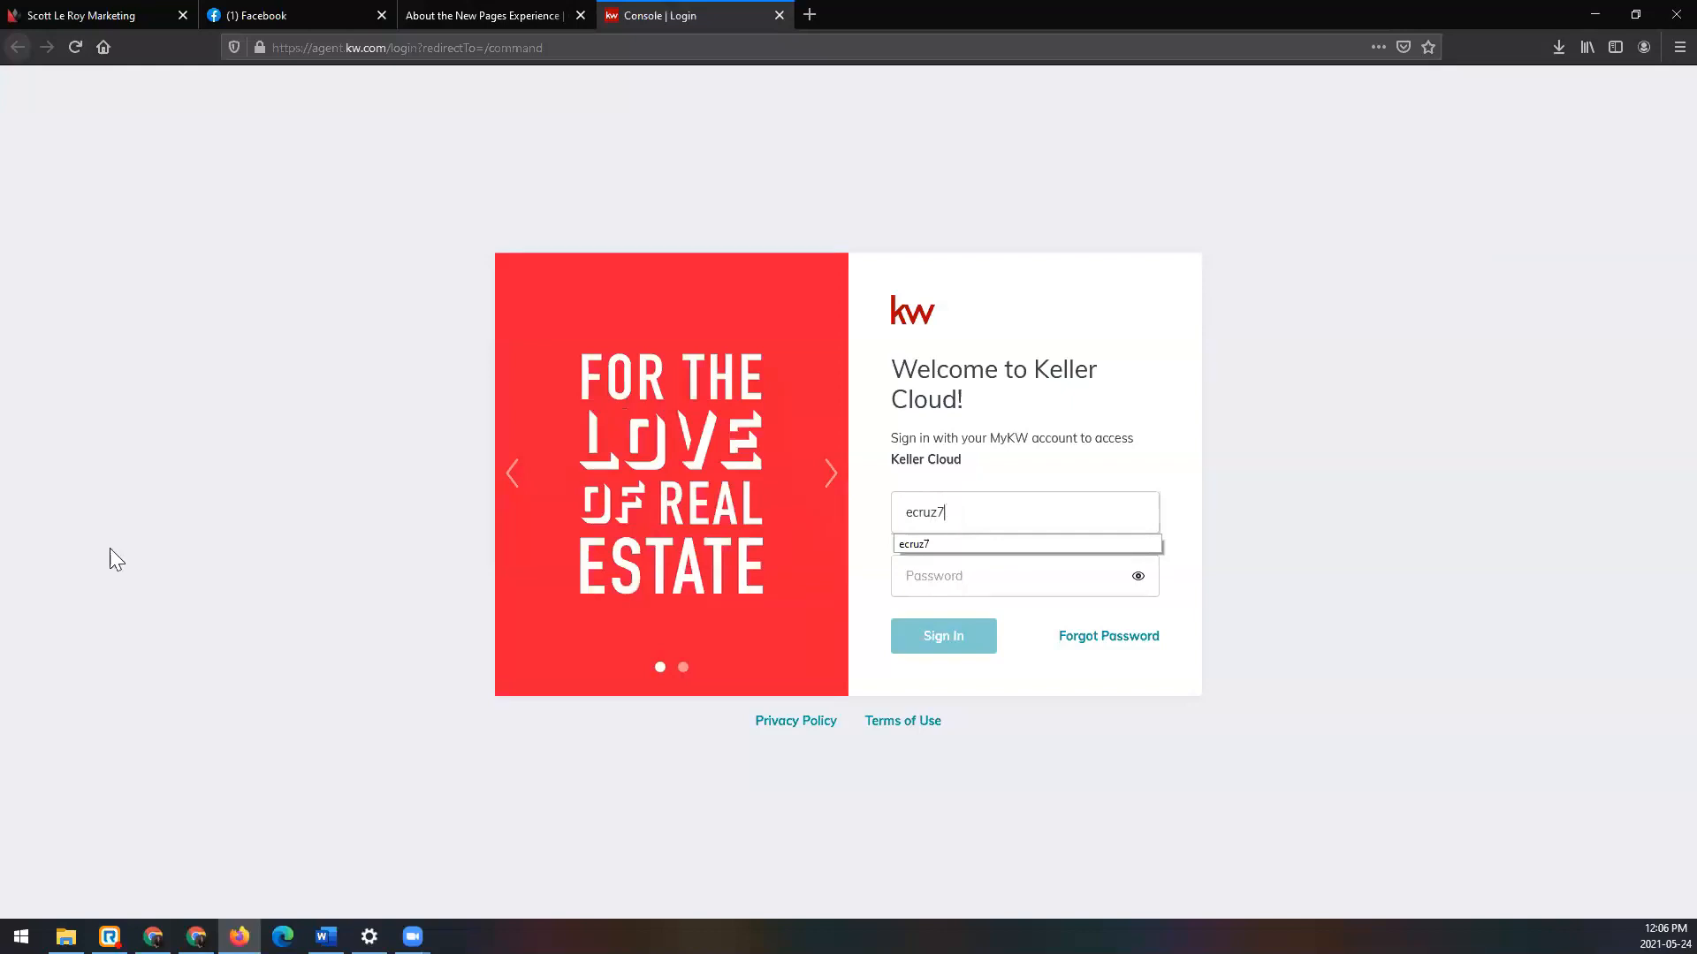
key(Tab)
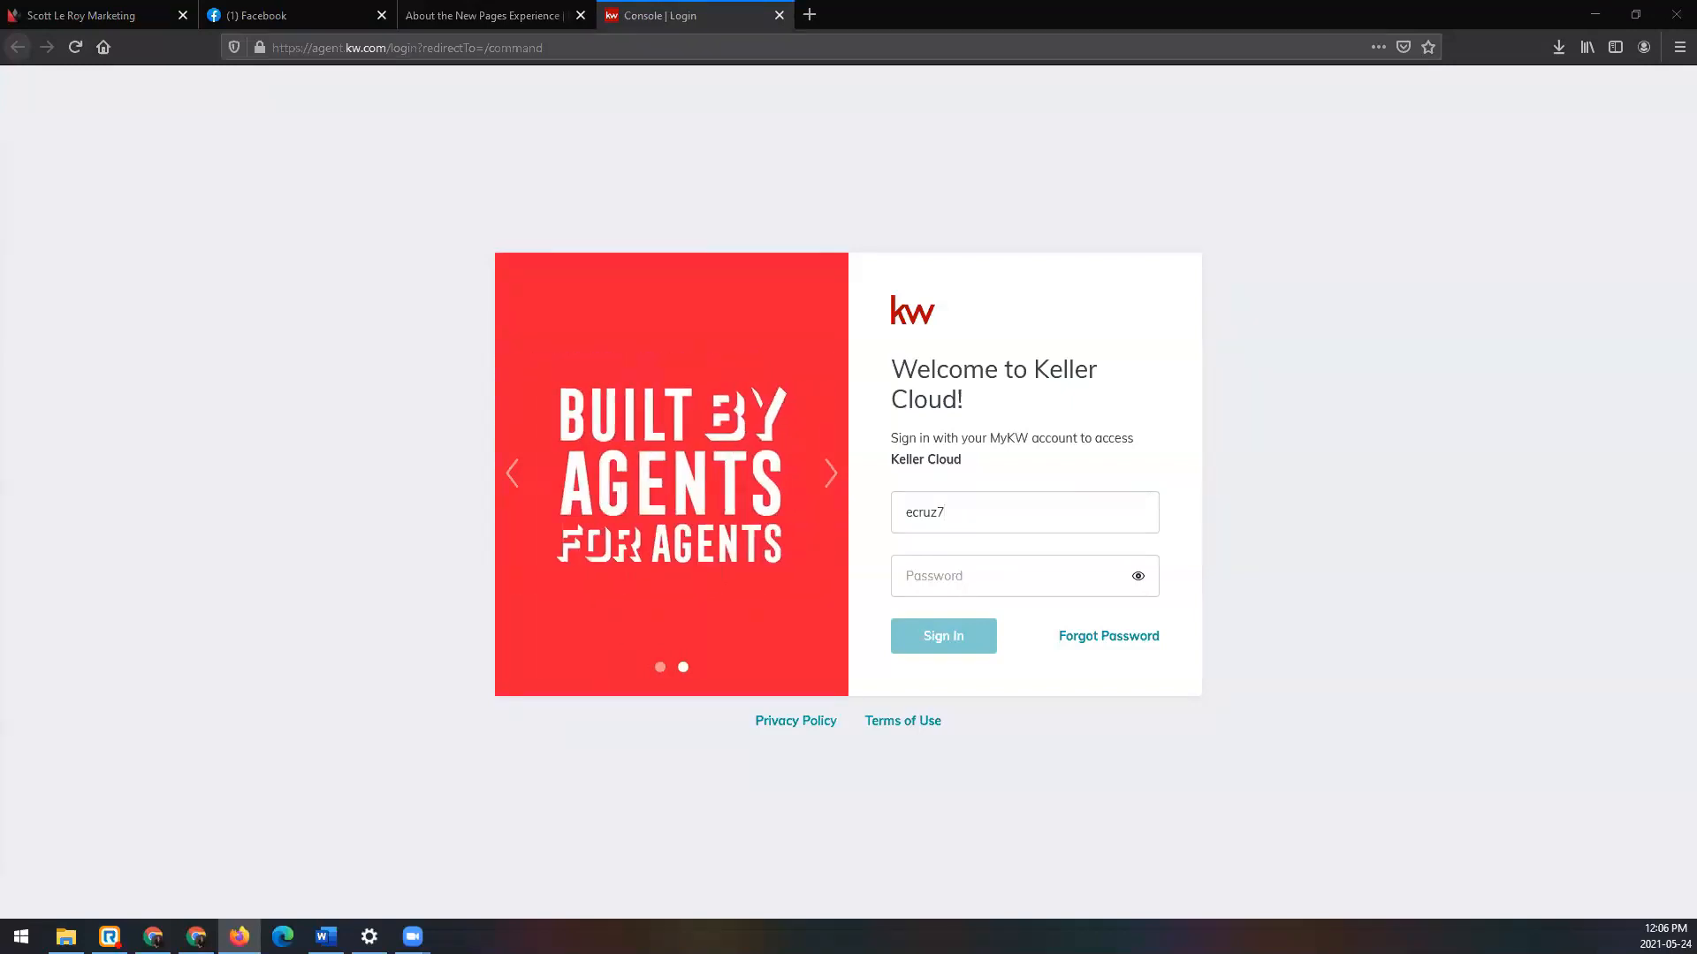
click(976, 574)
text(••••••••••)
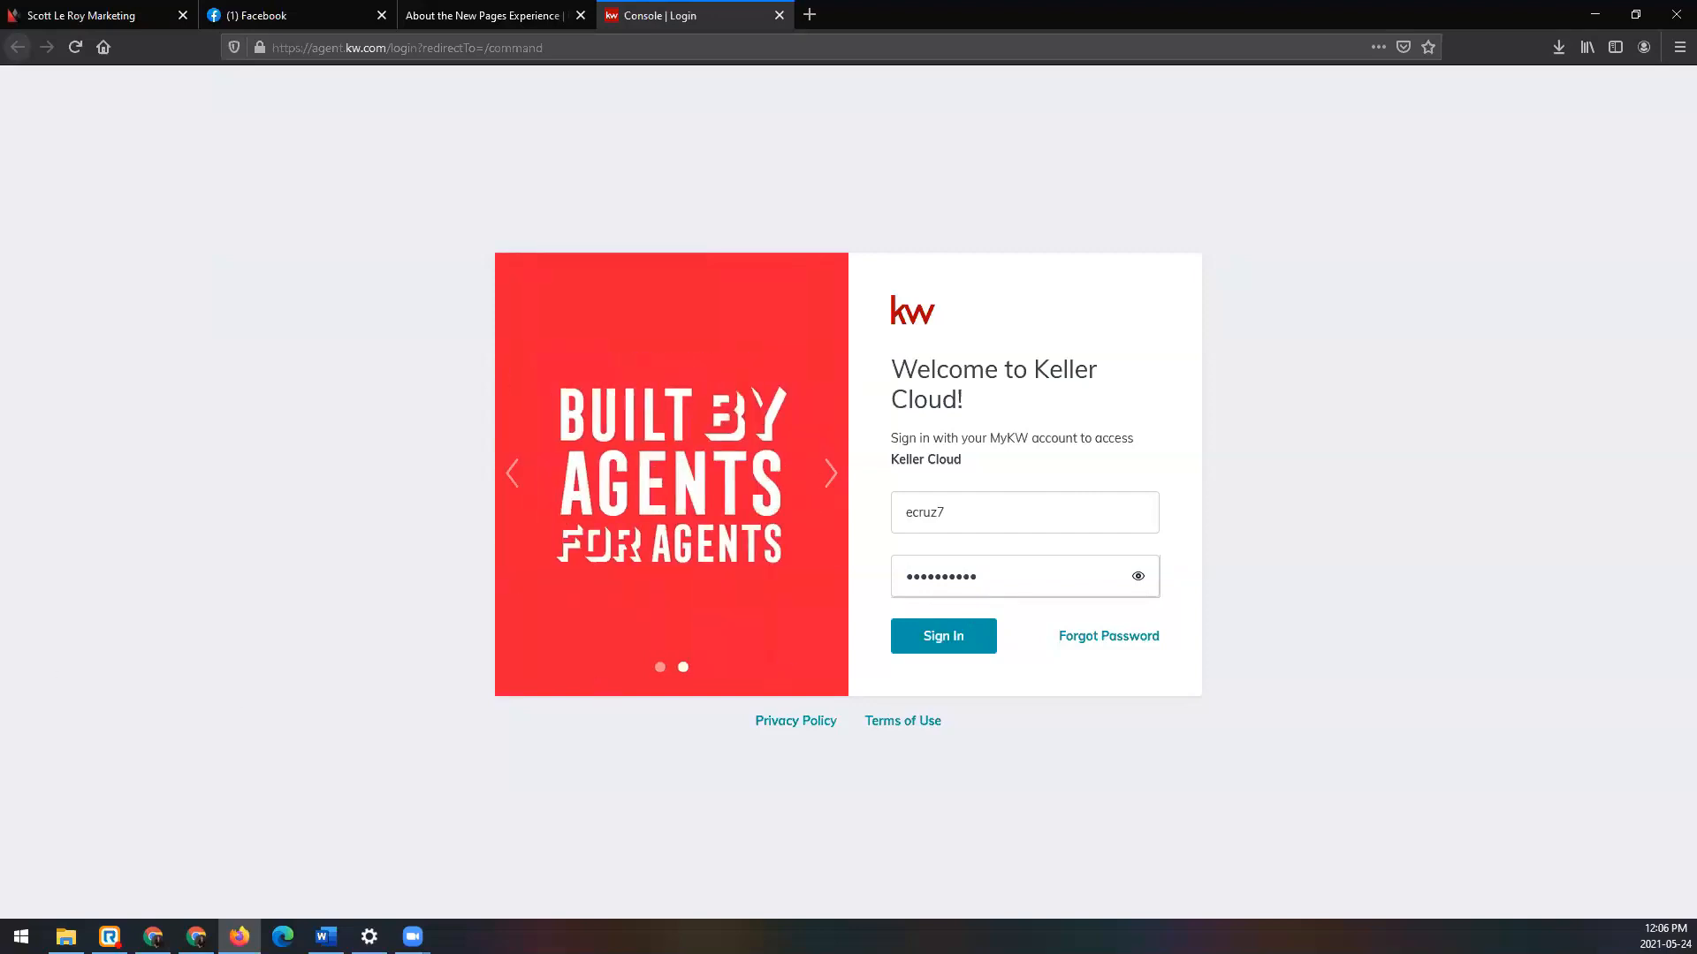
click(968, 646)
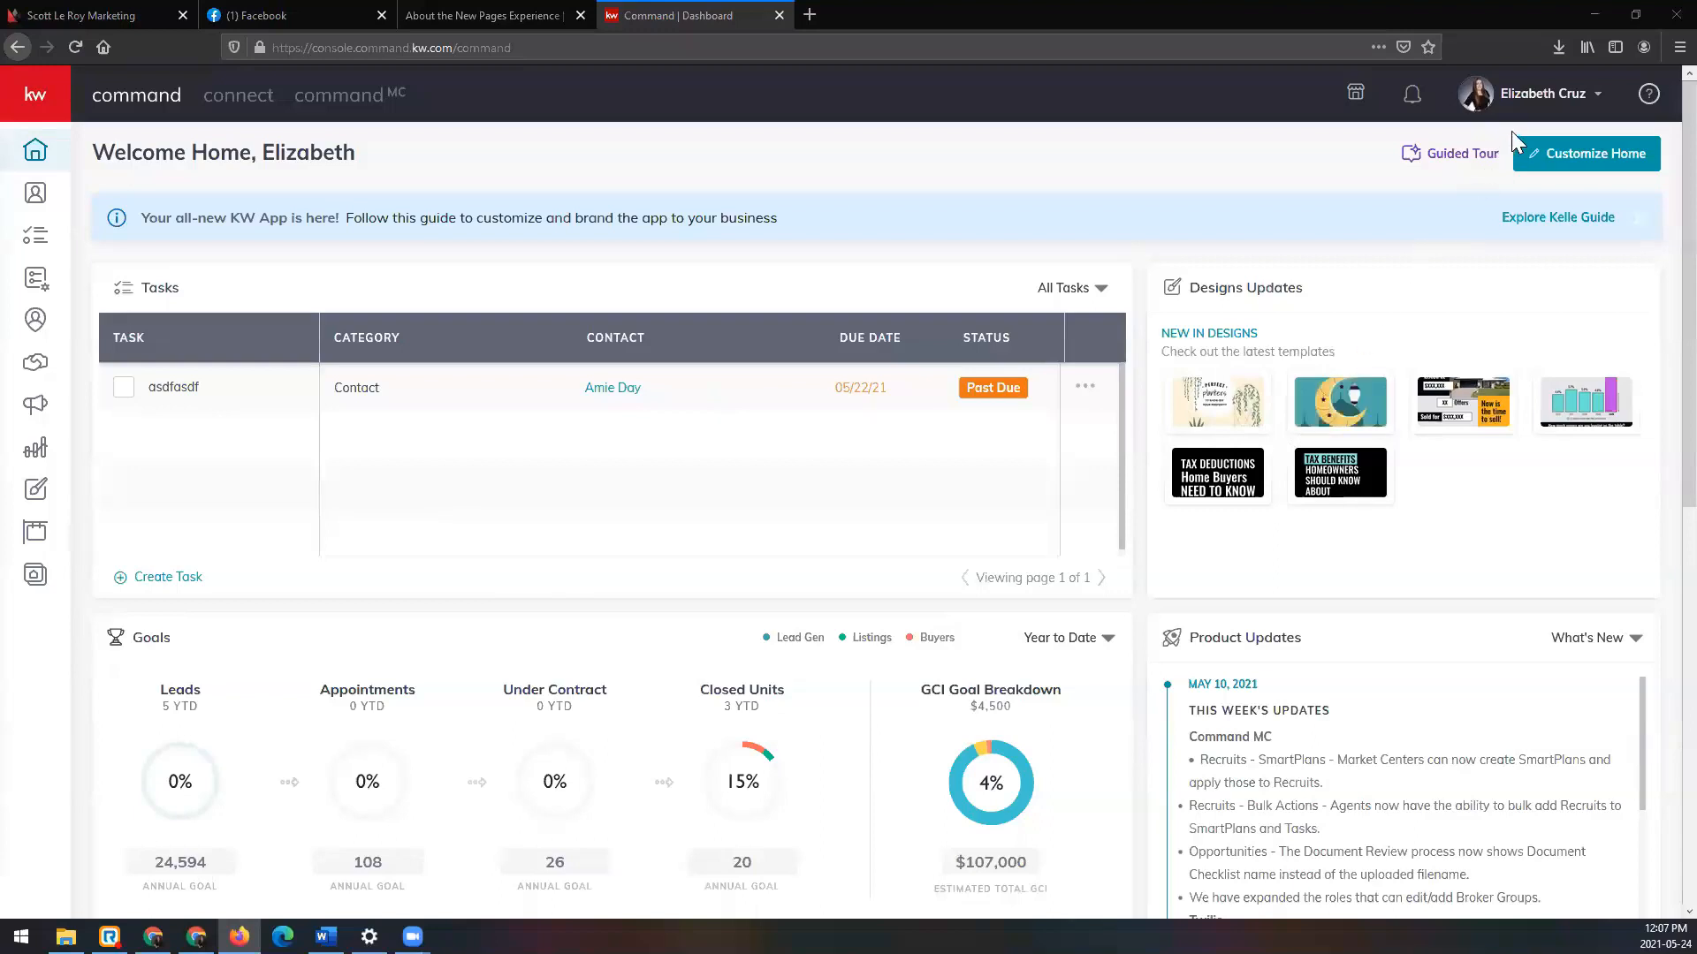
Step: Choose Settings from the profile name's account menu
click(1548, 103)
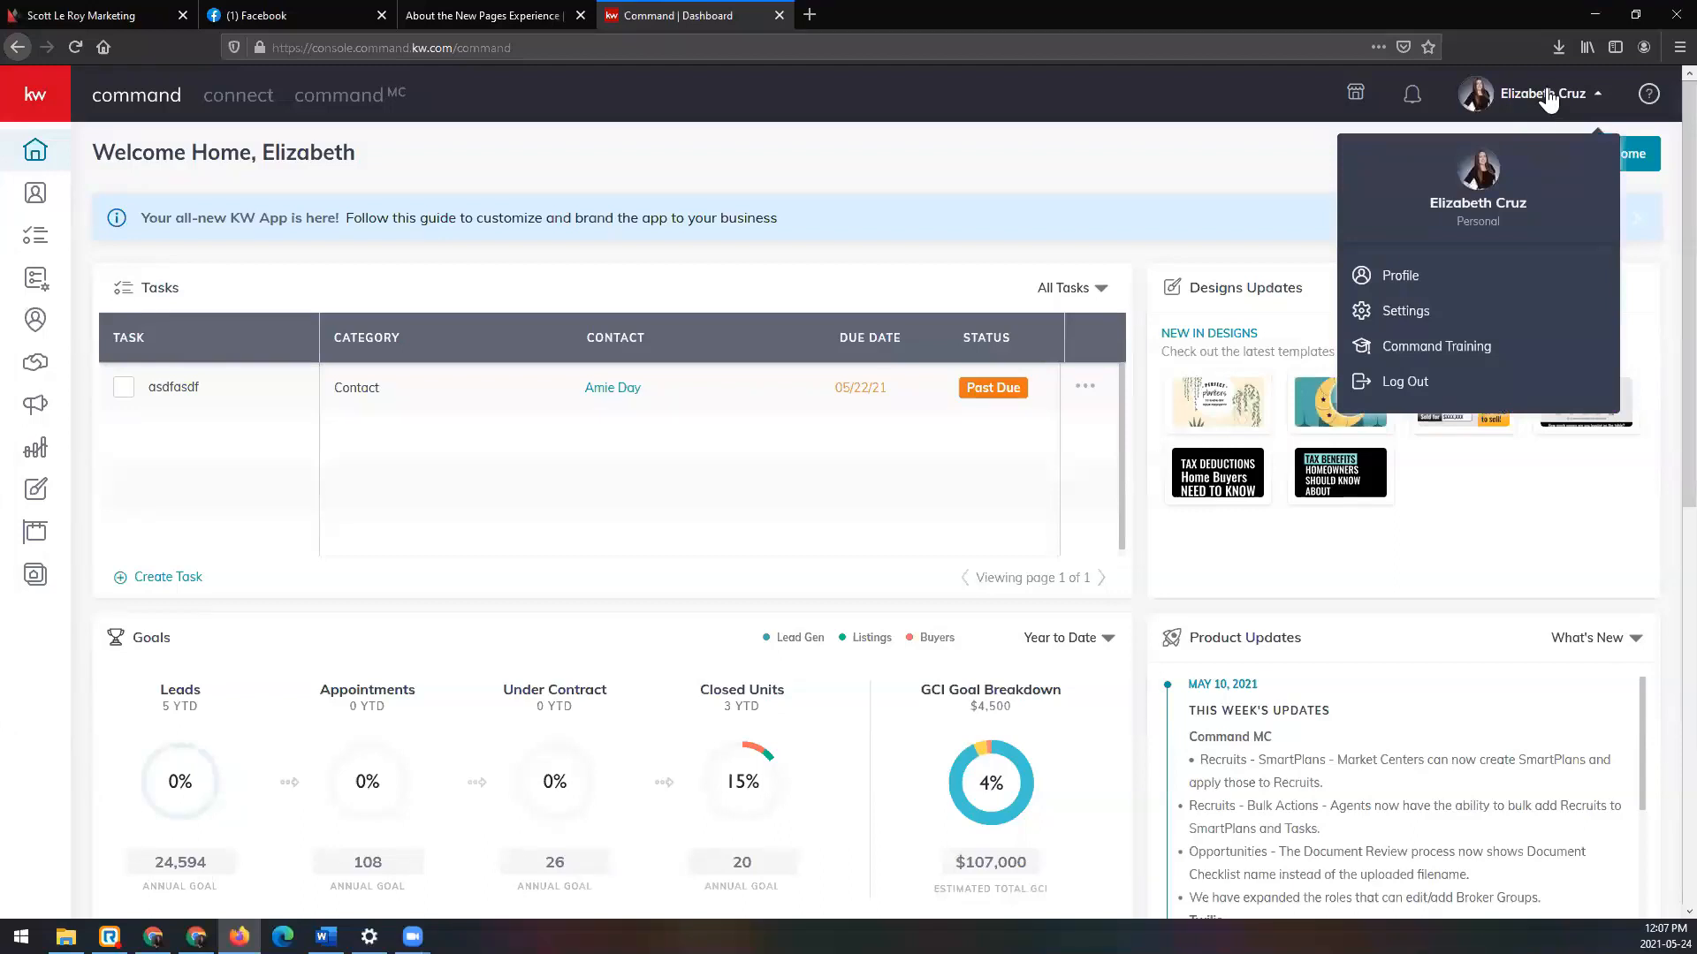
click(1460, 322)
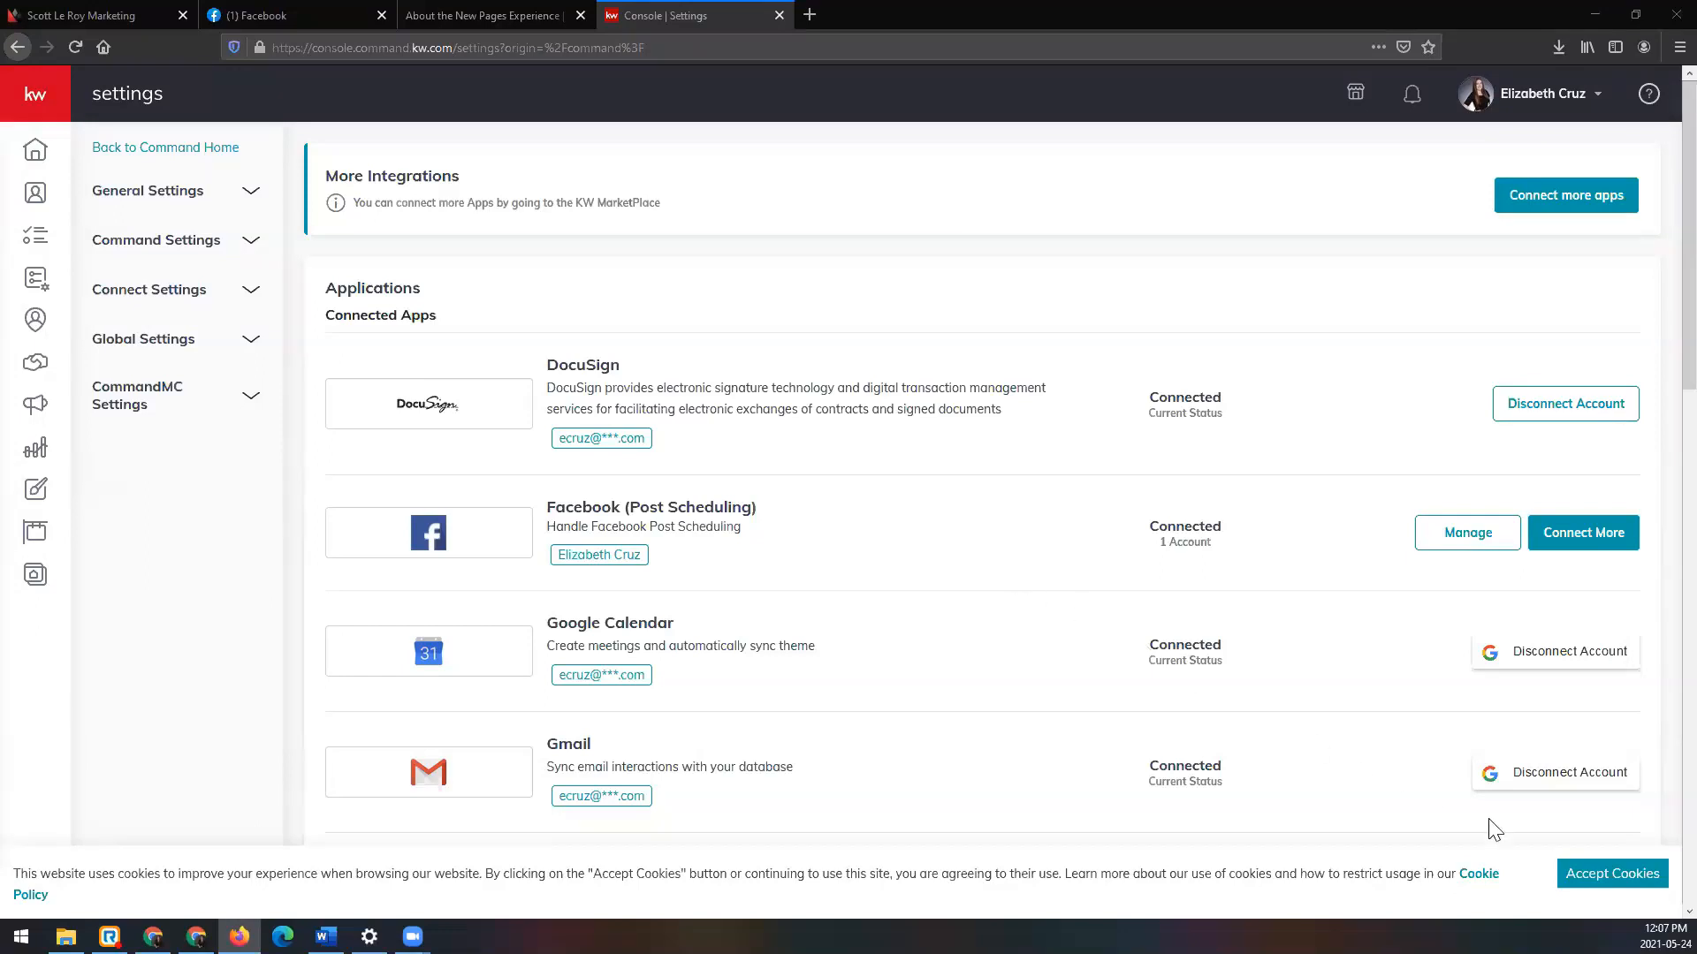
Step: Accept cookies and expand Command Settings in the left sidebar
click(1613, 875)
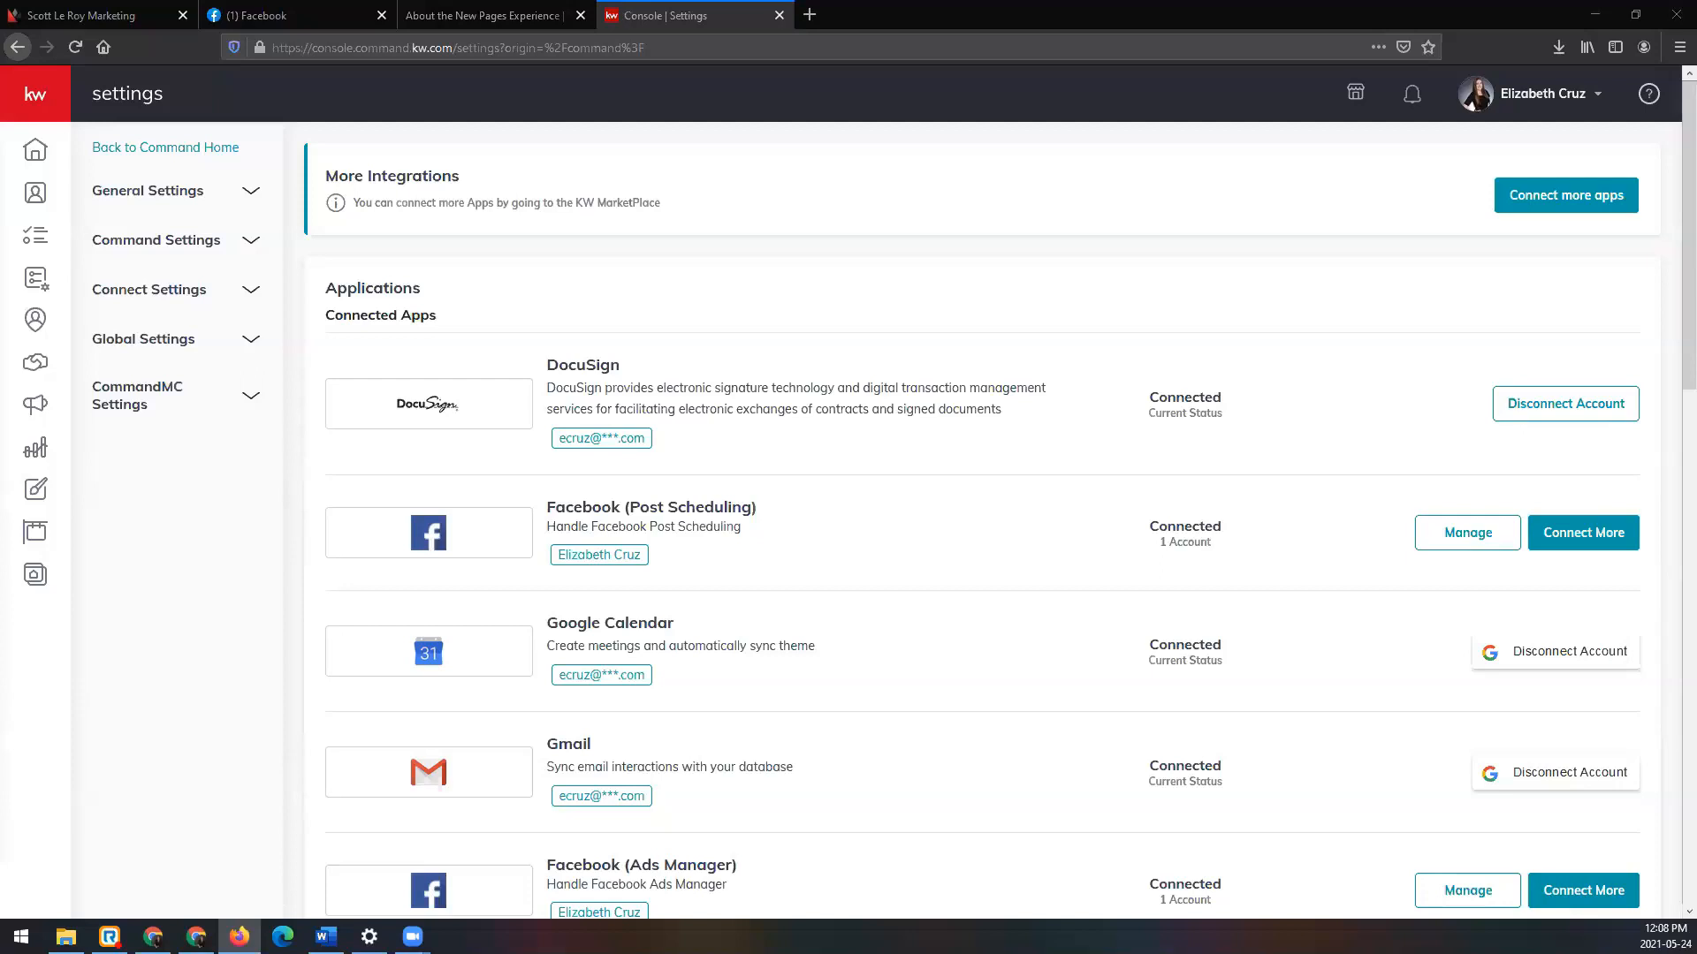
scroll(938, 437, down, 1)
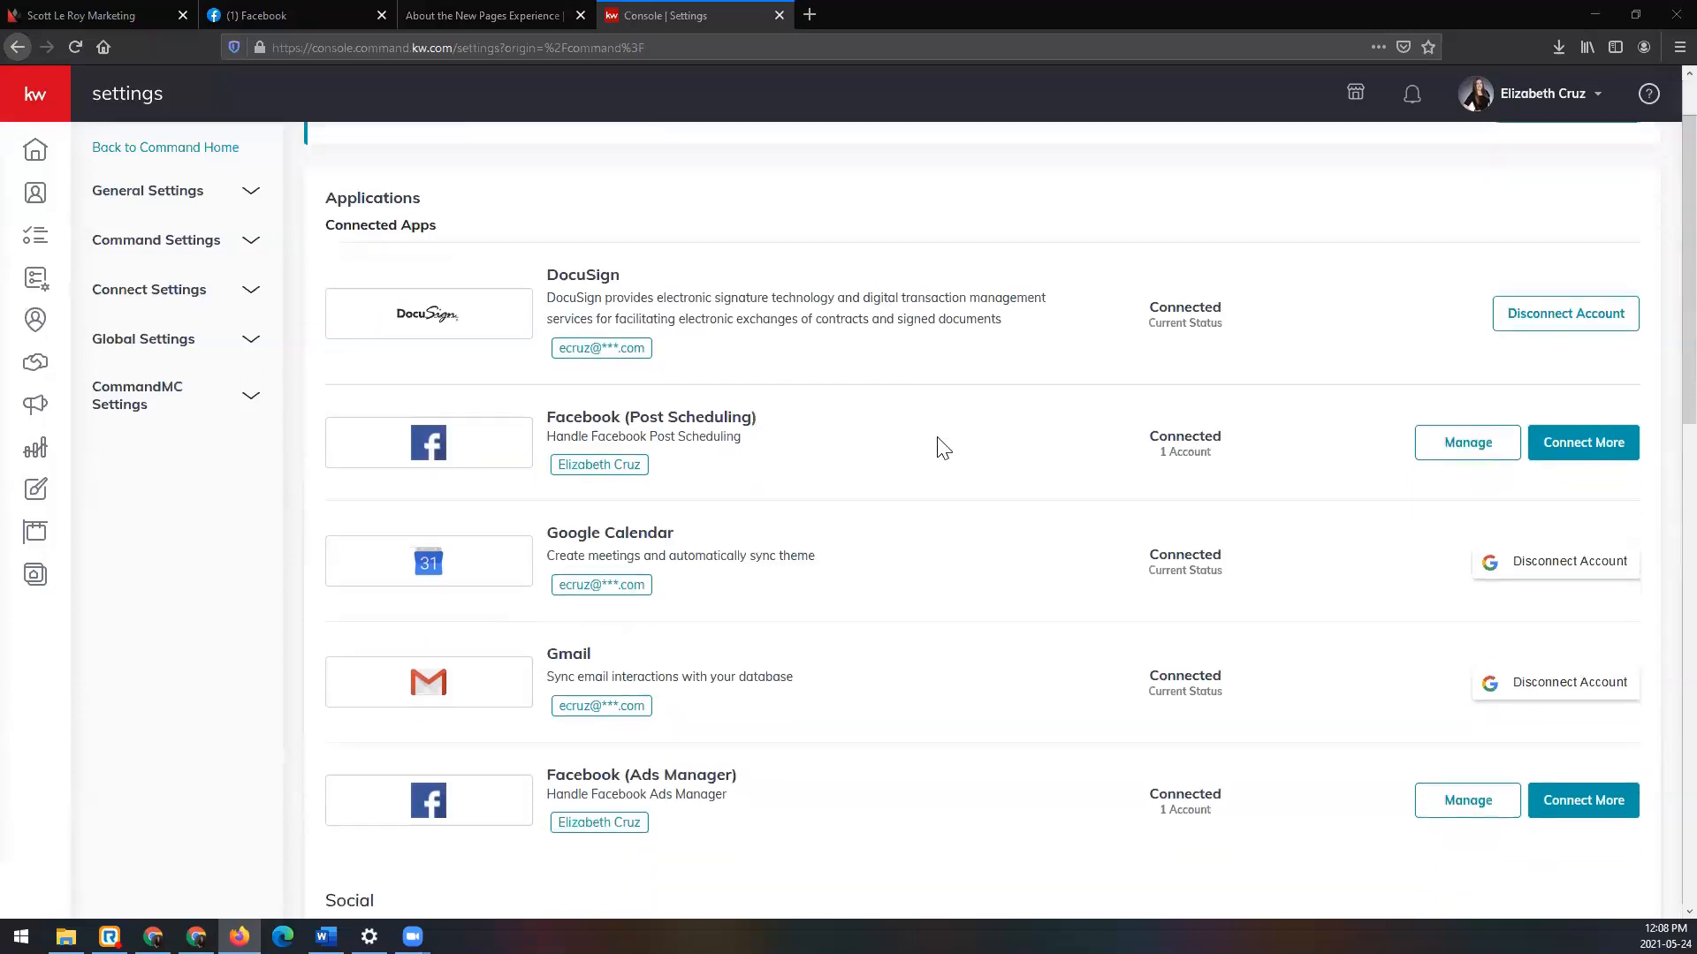
scroll(442, 433, up, 1)
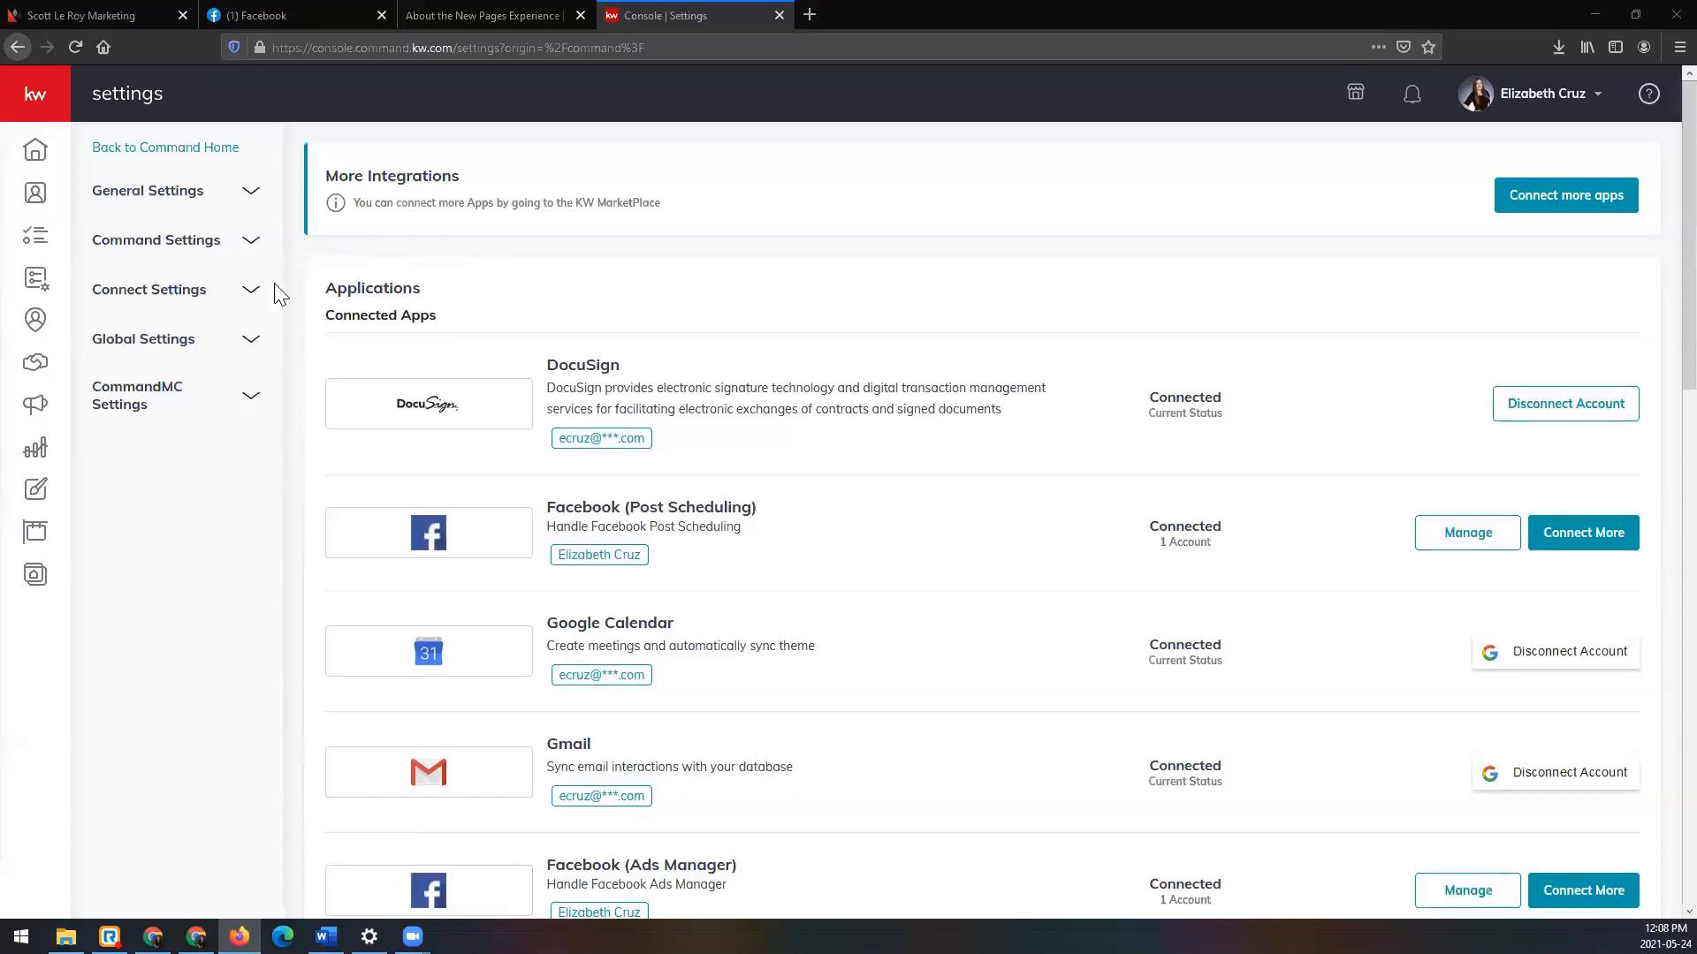
click(208, 251)
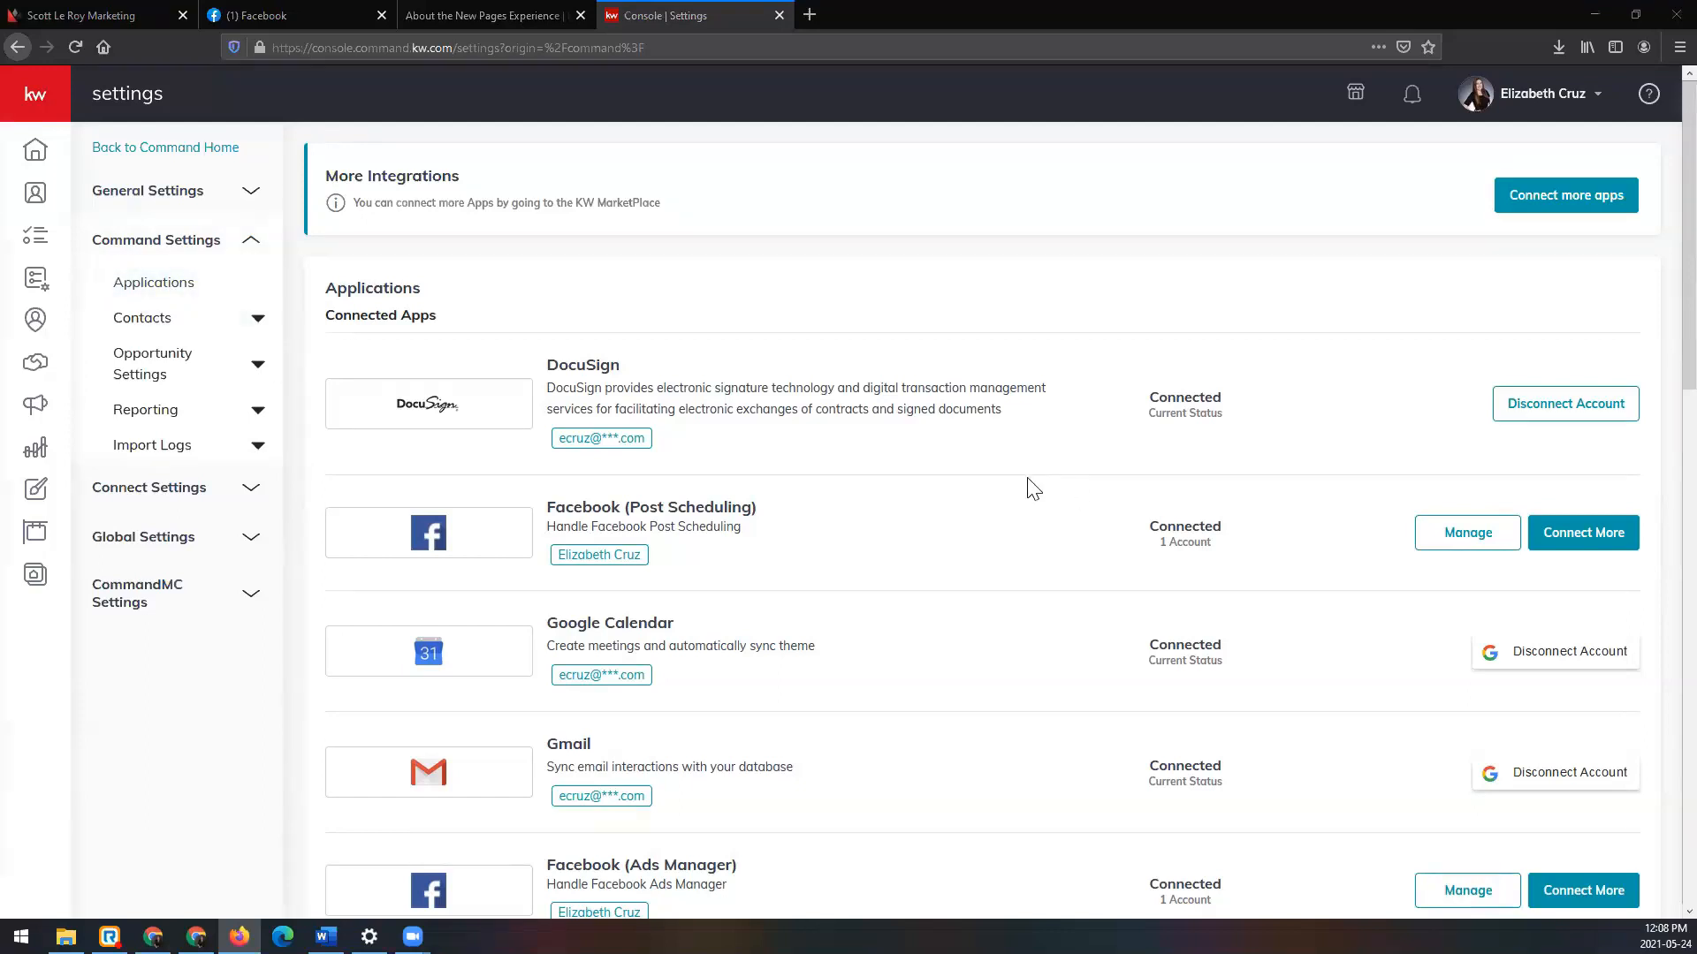
scroll(1032, 486, down, 1)
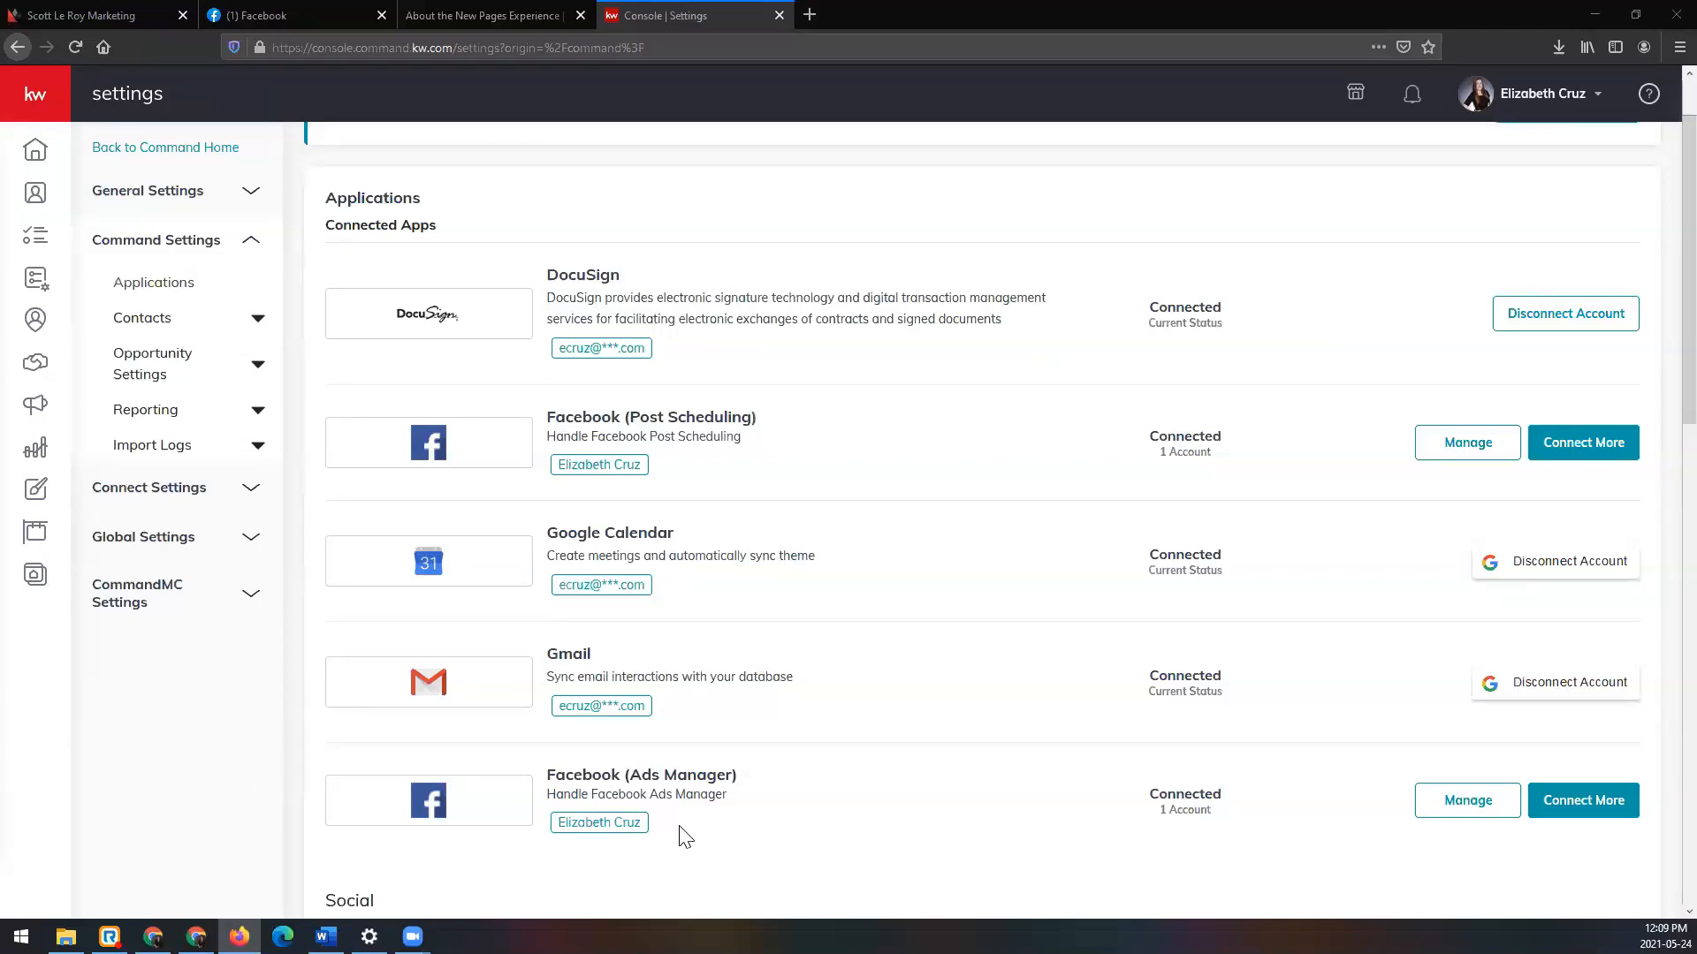
click(305, 13)
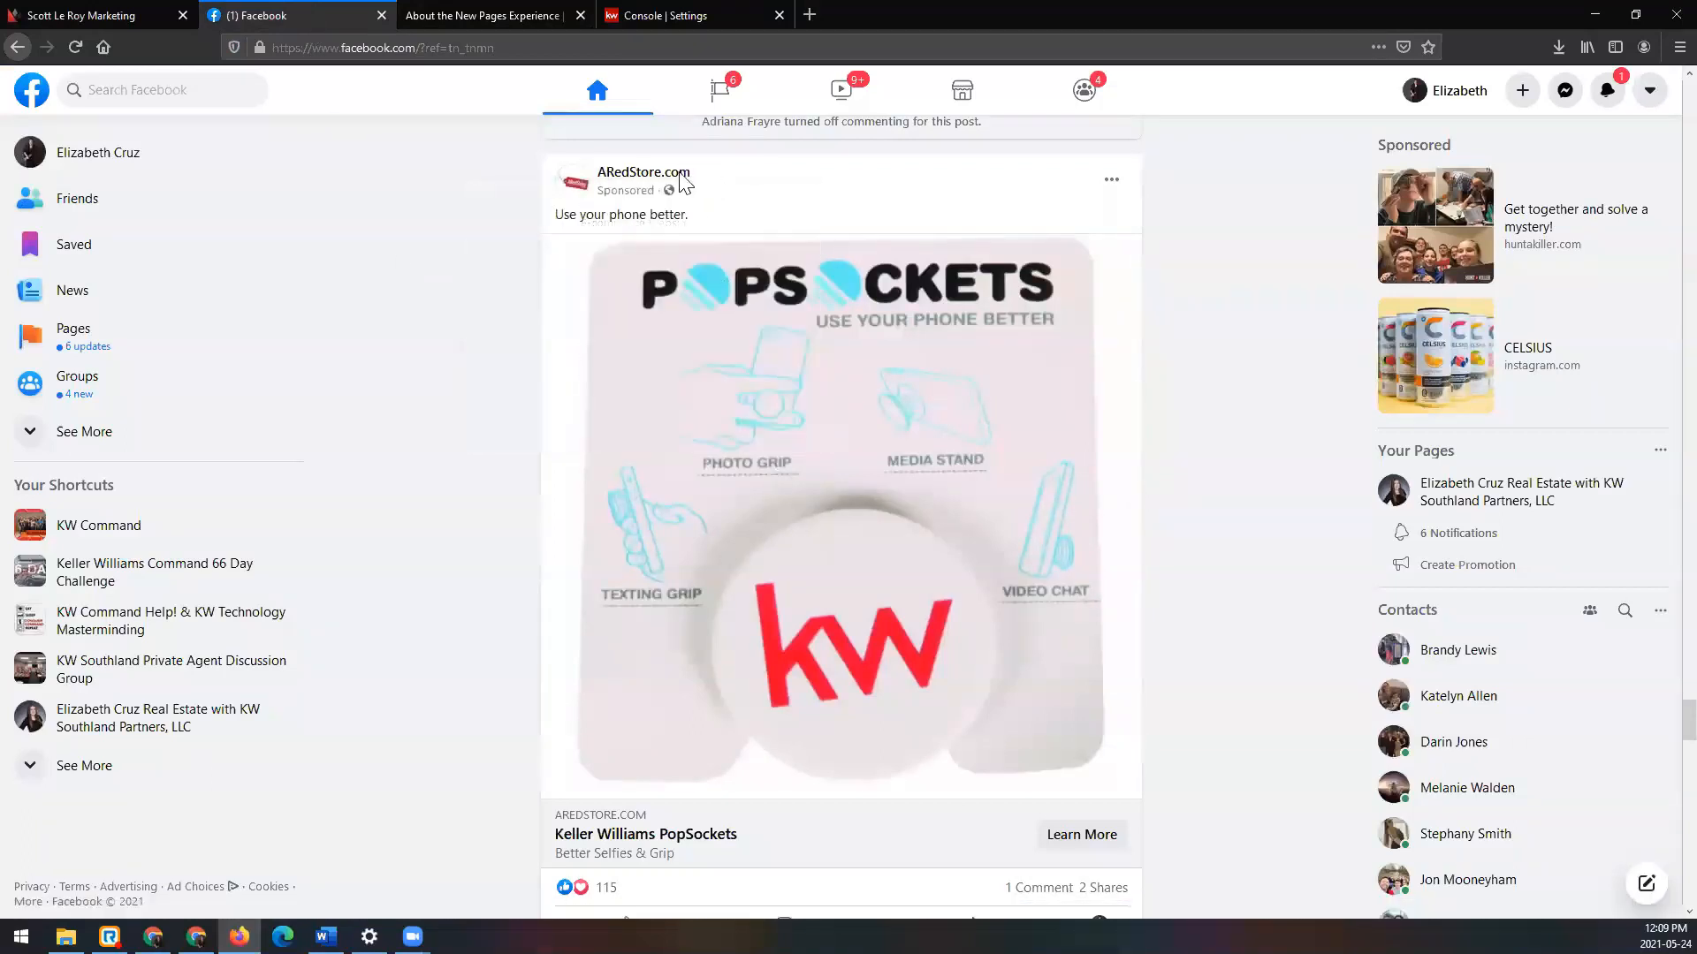
mouse_move(680, 183)
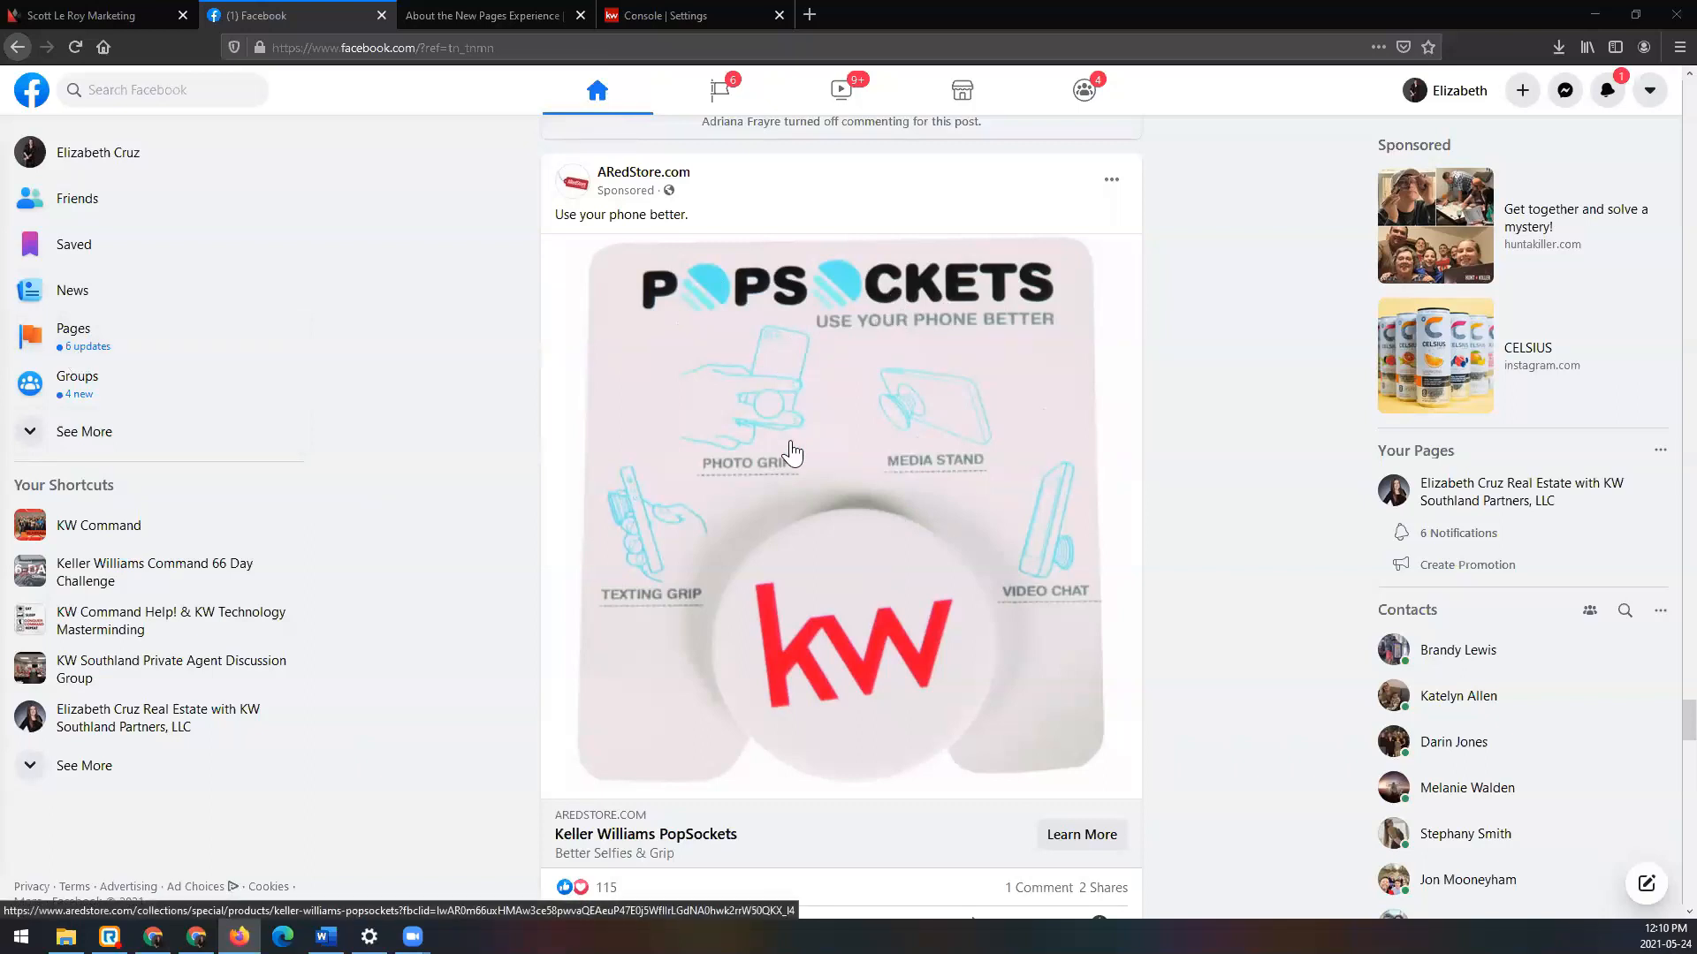
click(726, 15)
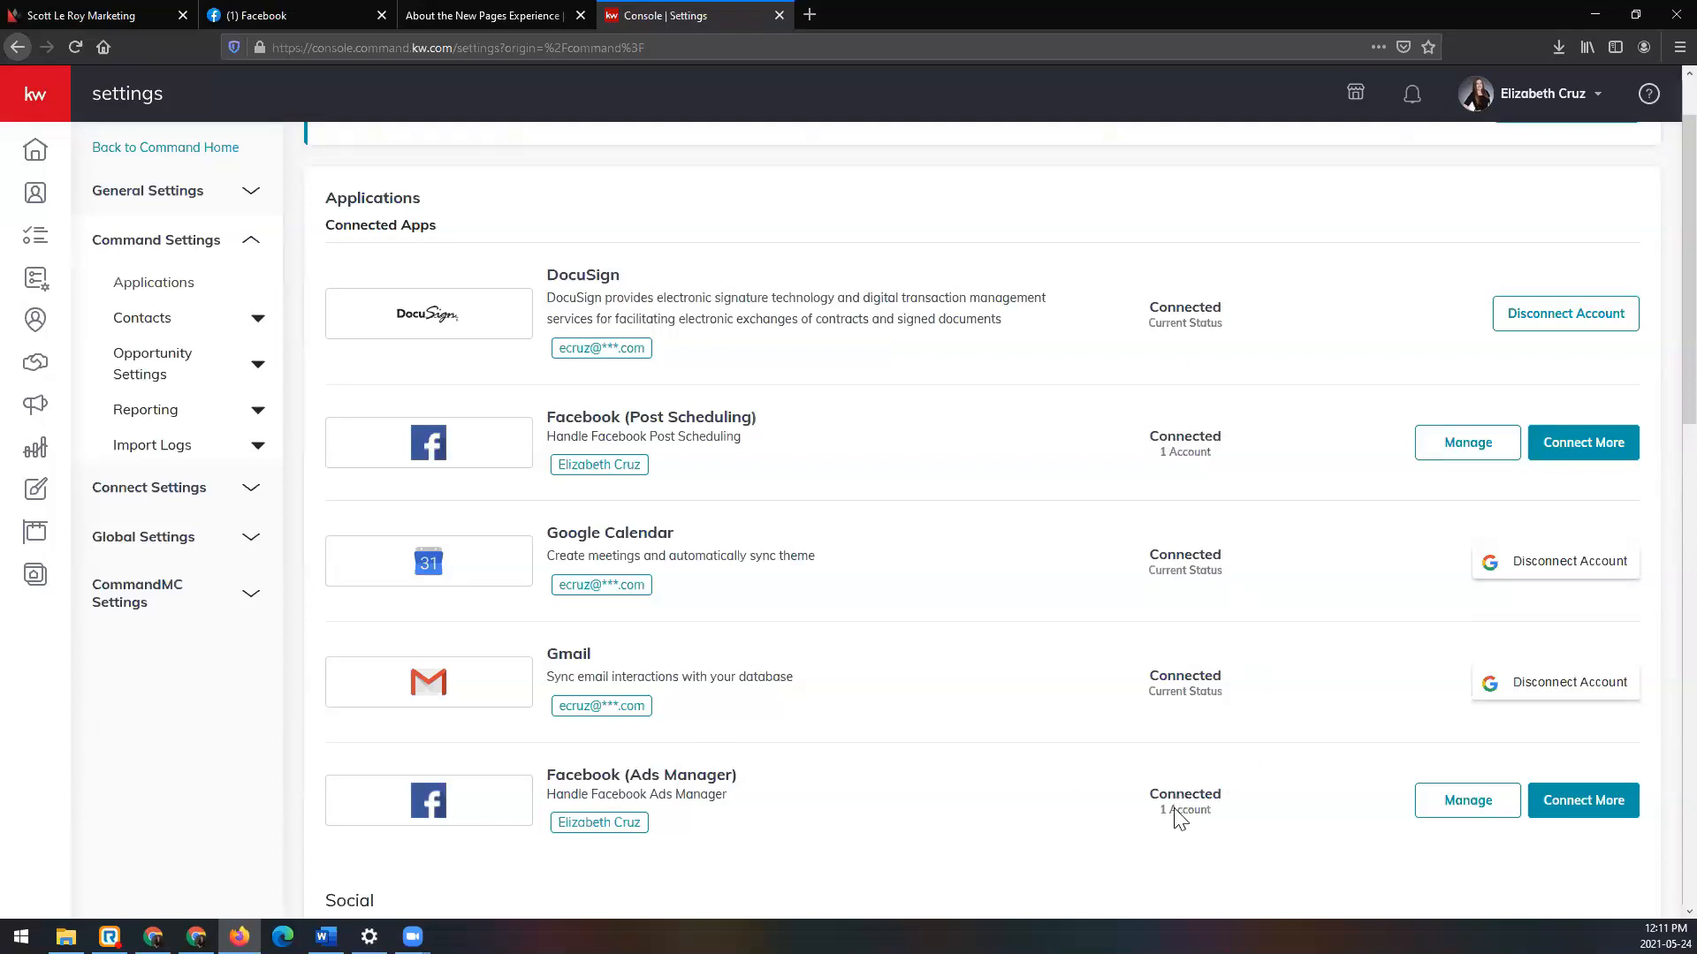
Step: Check Facebook (Ads Manager) is Connected, then switch to the '(1) Facebook' browser tab
scroll(1168, 734, down, 5)
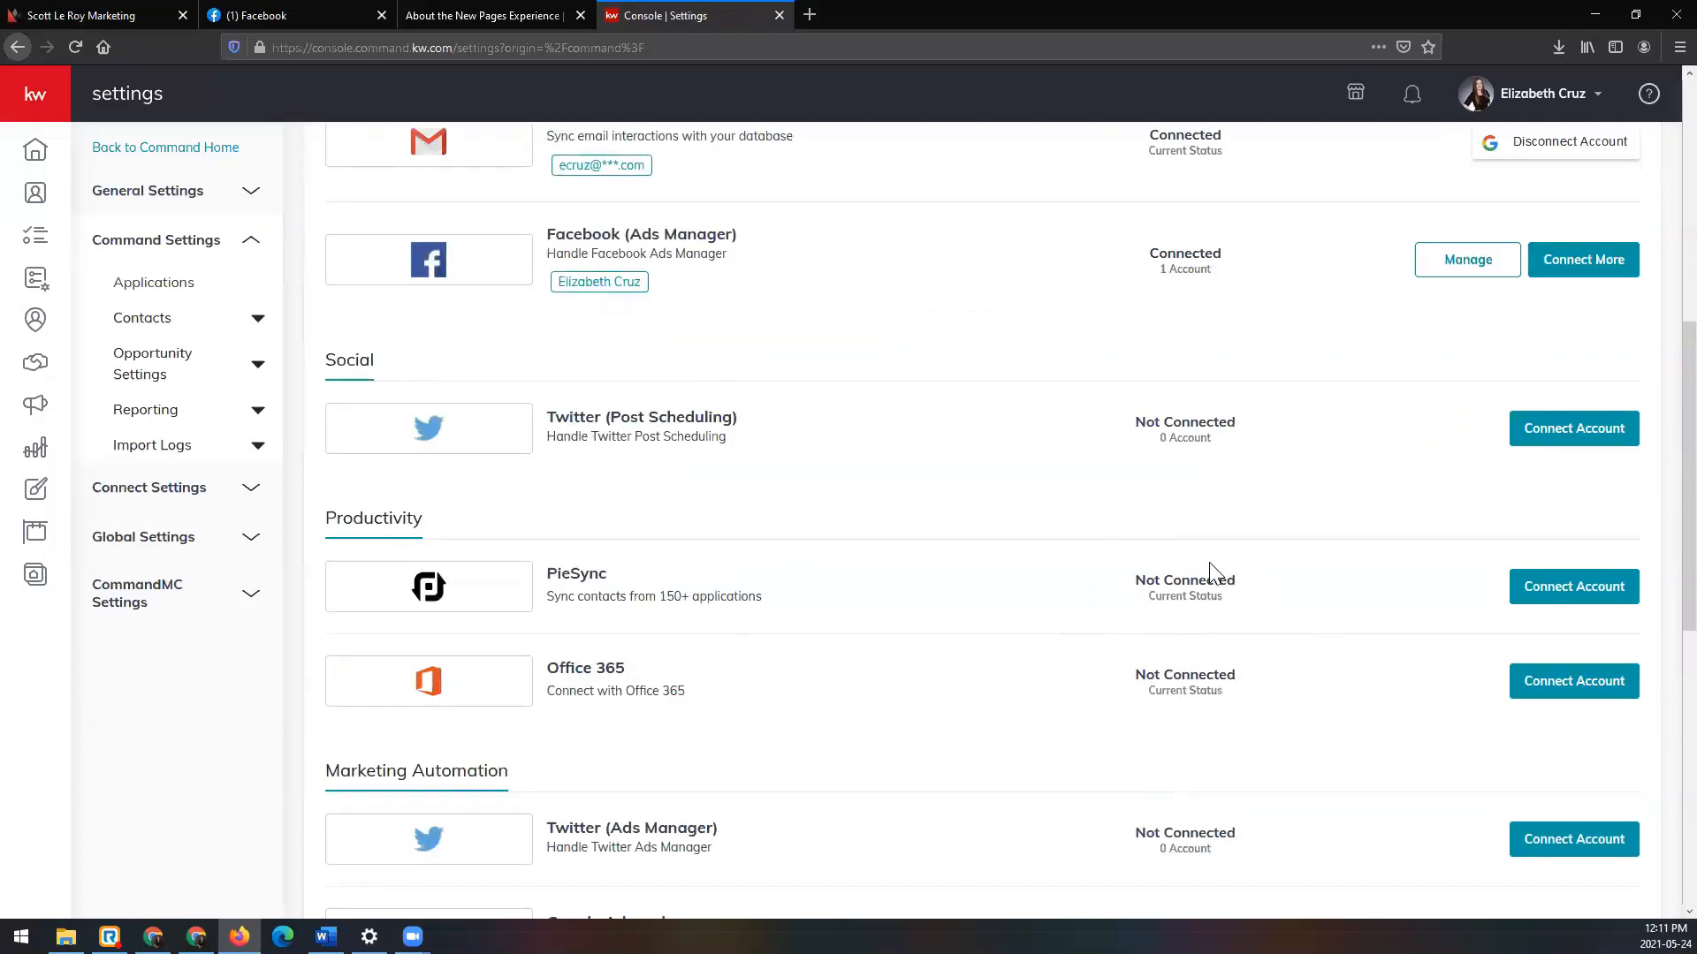
scroll(1210, 565, up, 5)
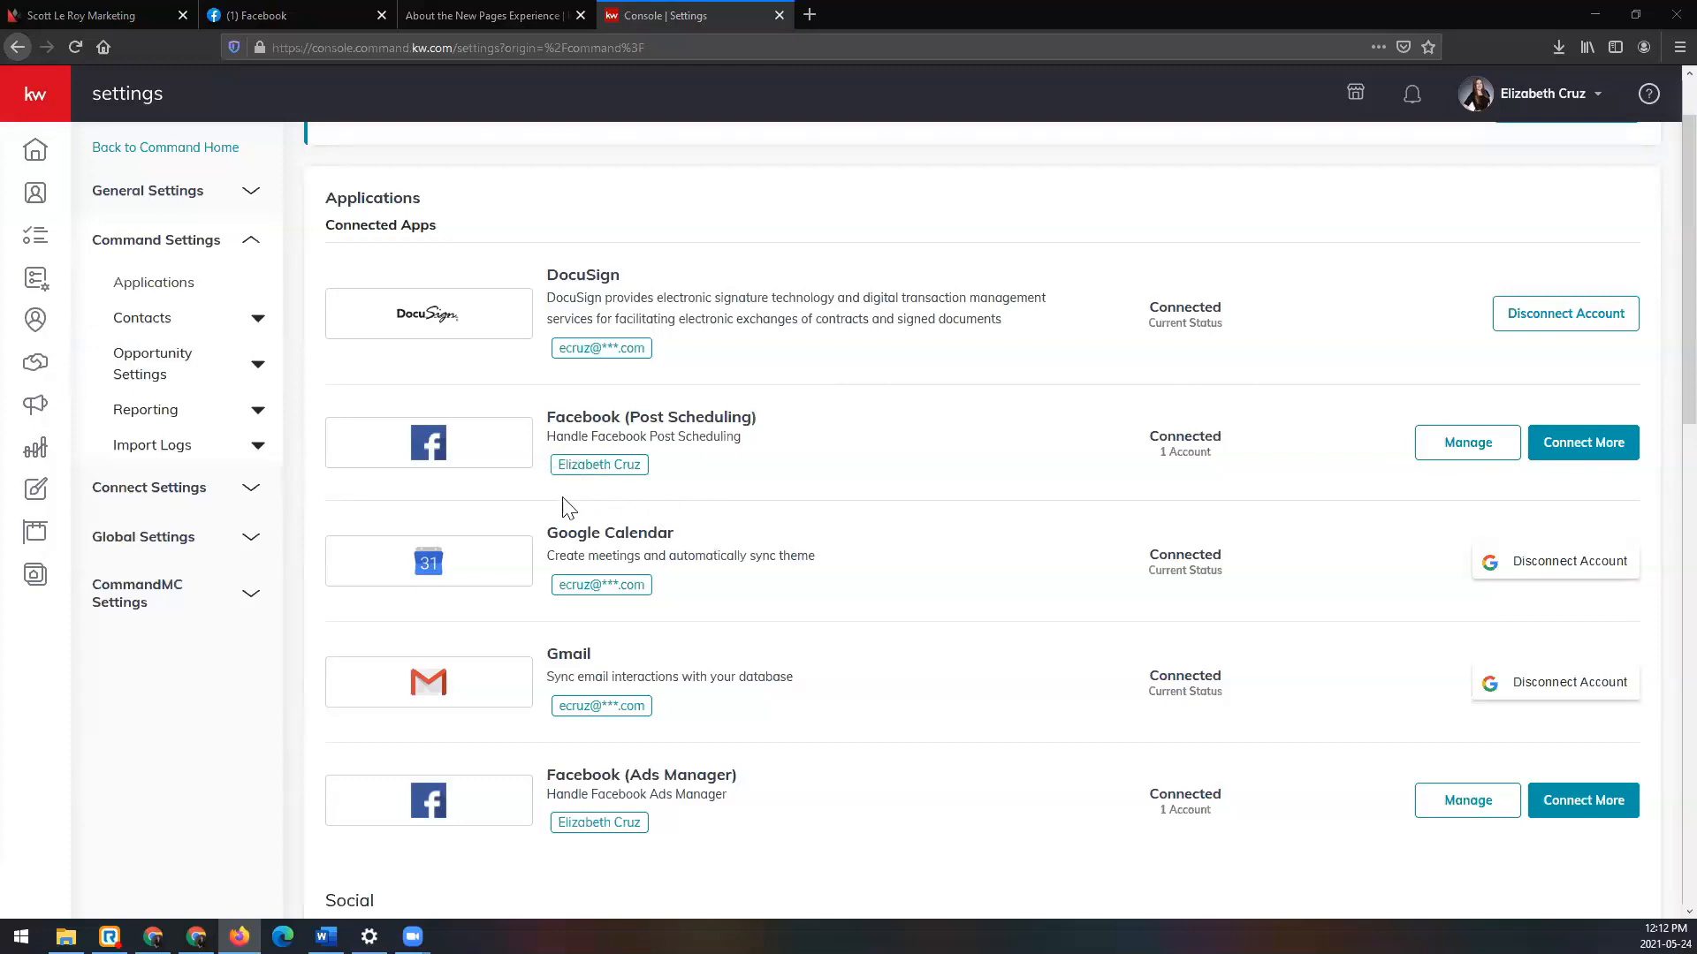
click(331, 14)
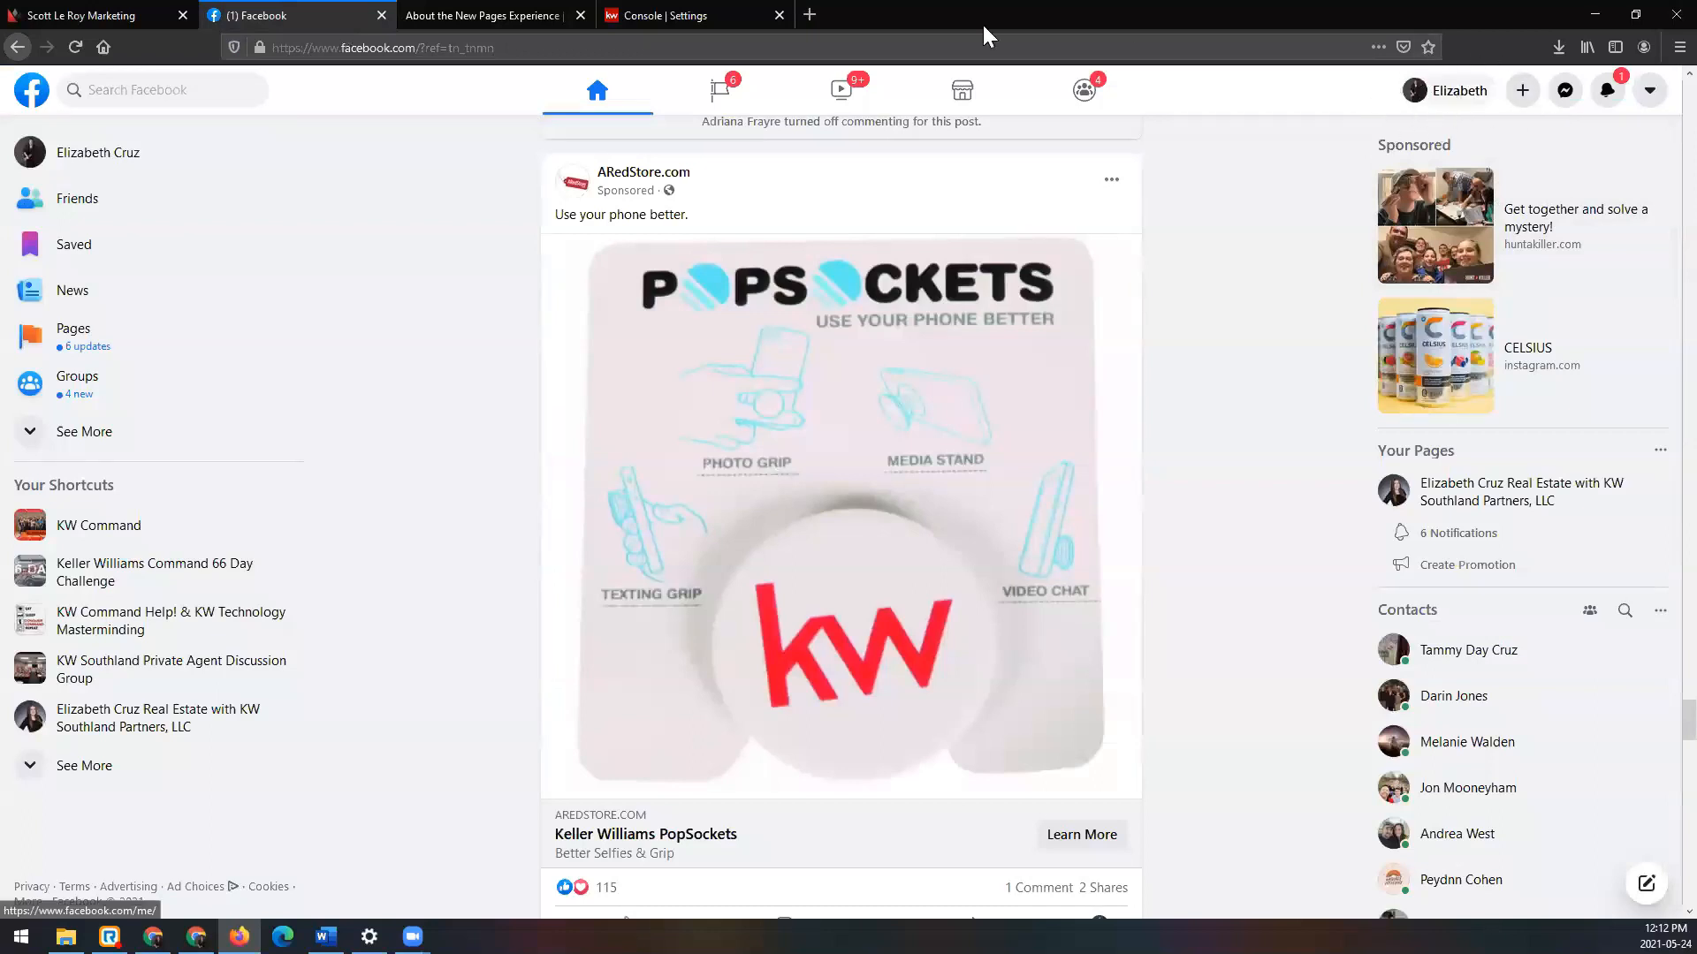
Step: Switch back to the 'Console | Settings' browser tab
click(707, 15)
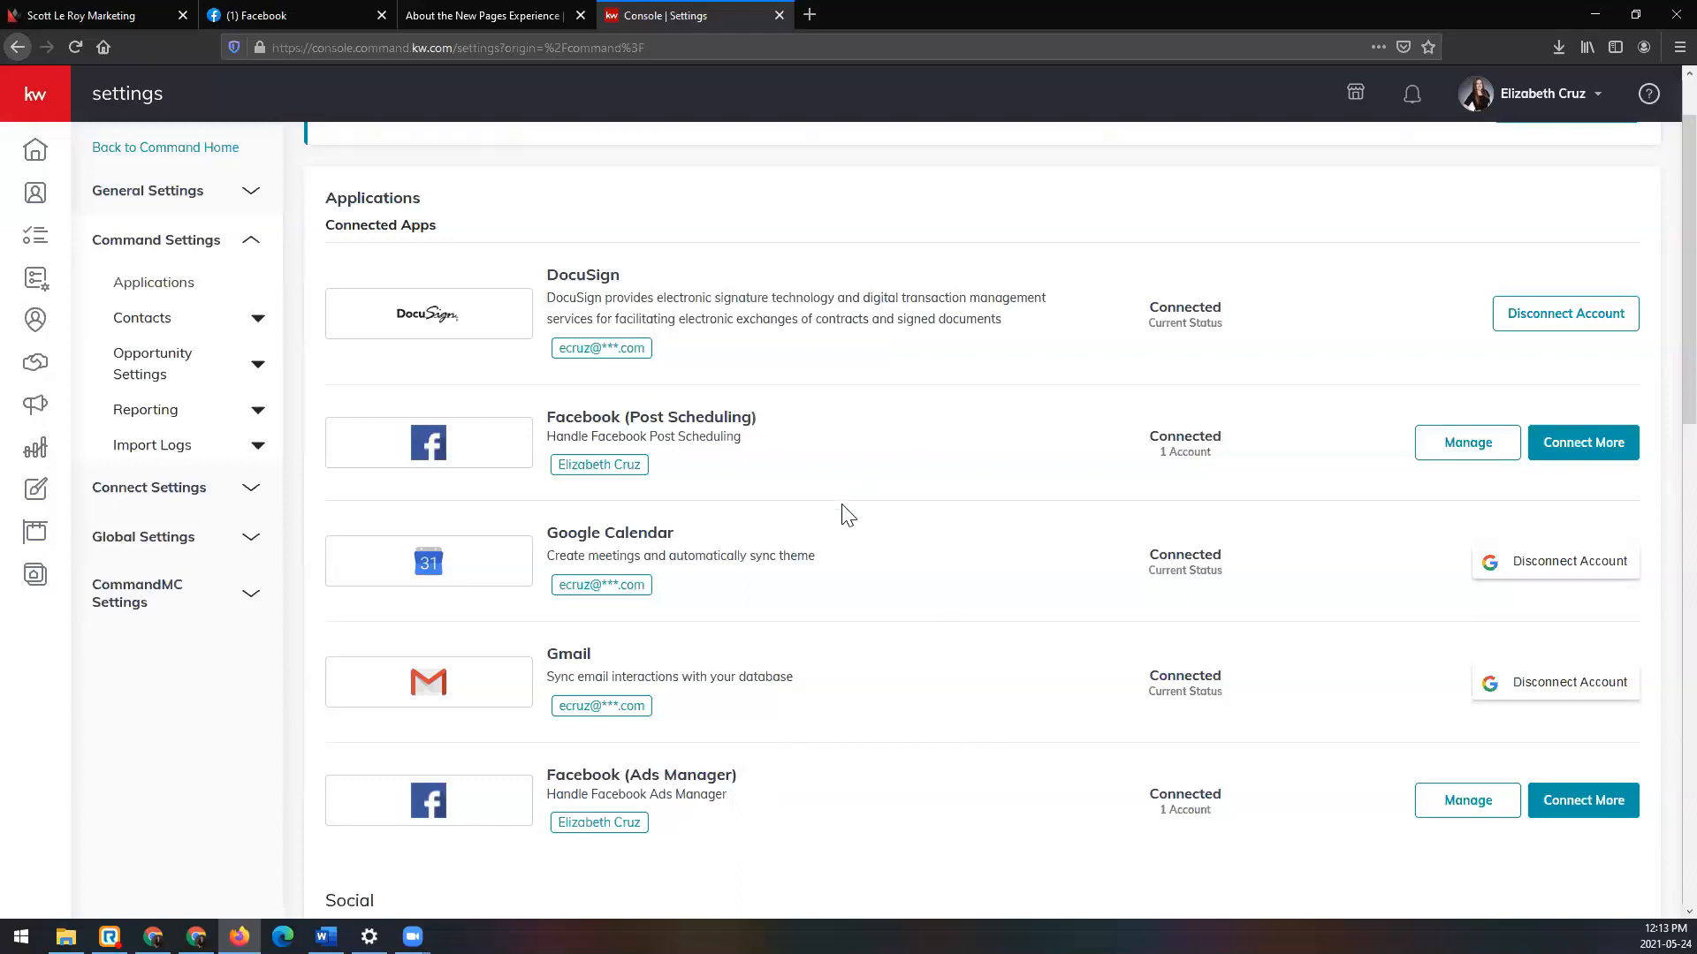
scroll(758, 632, down, 1)
scroll(759, 634, up, 1)
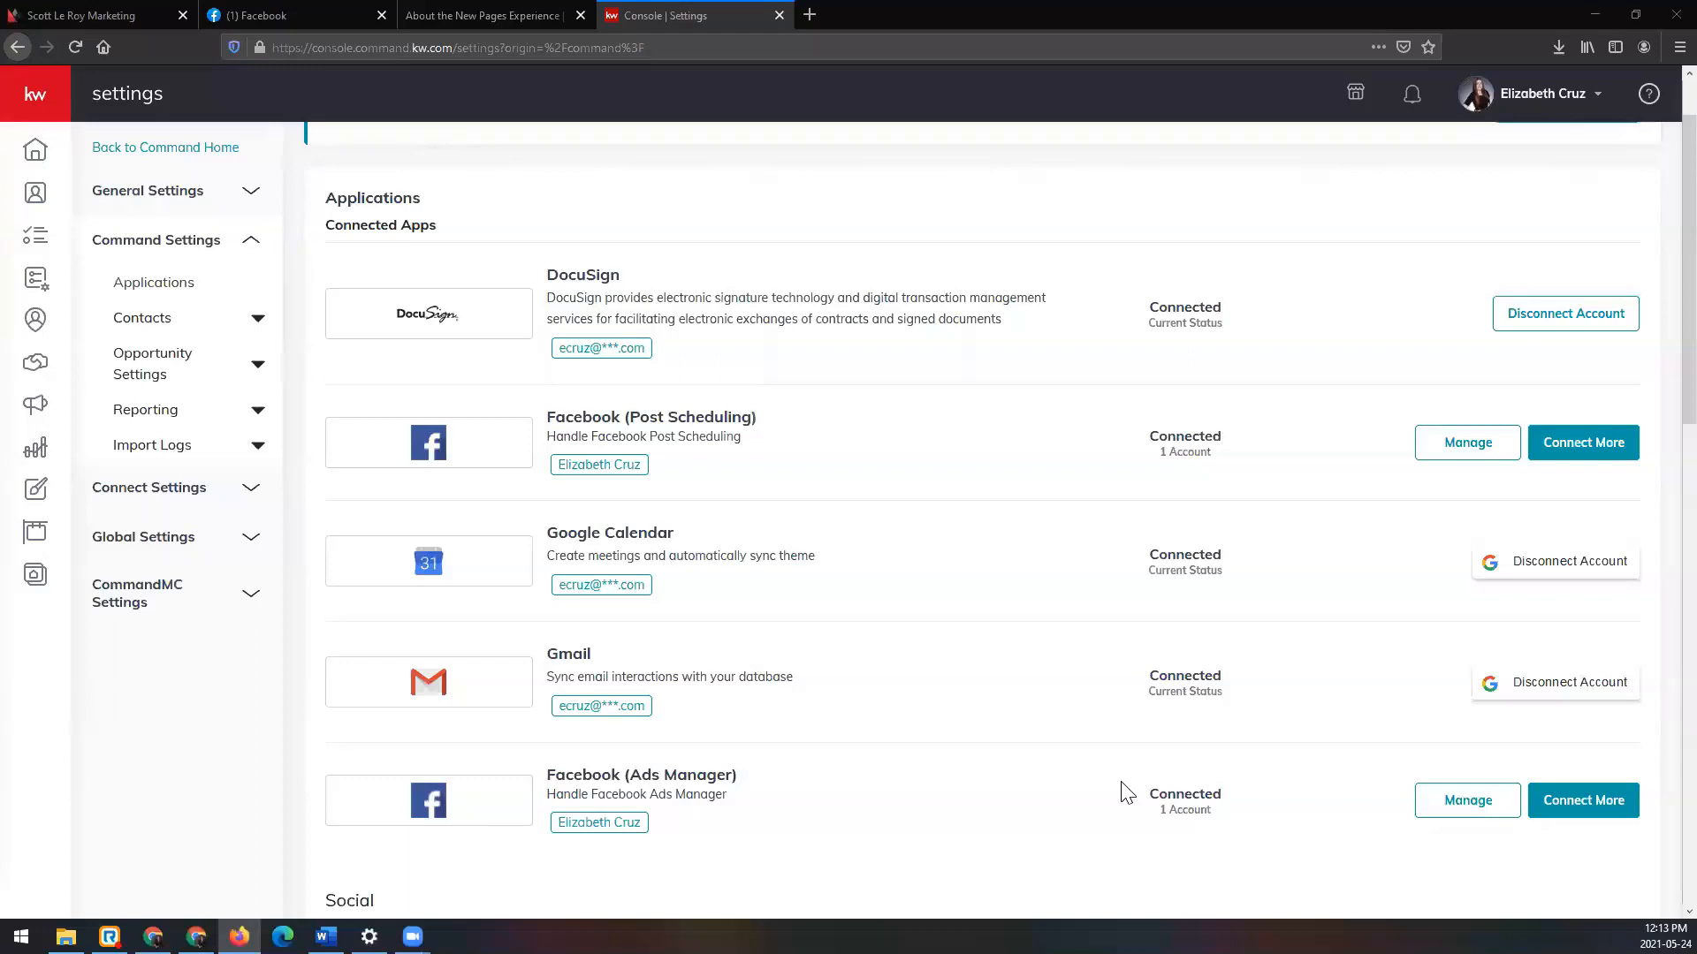
drag(327, 201, 437, 212)
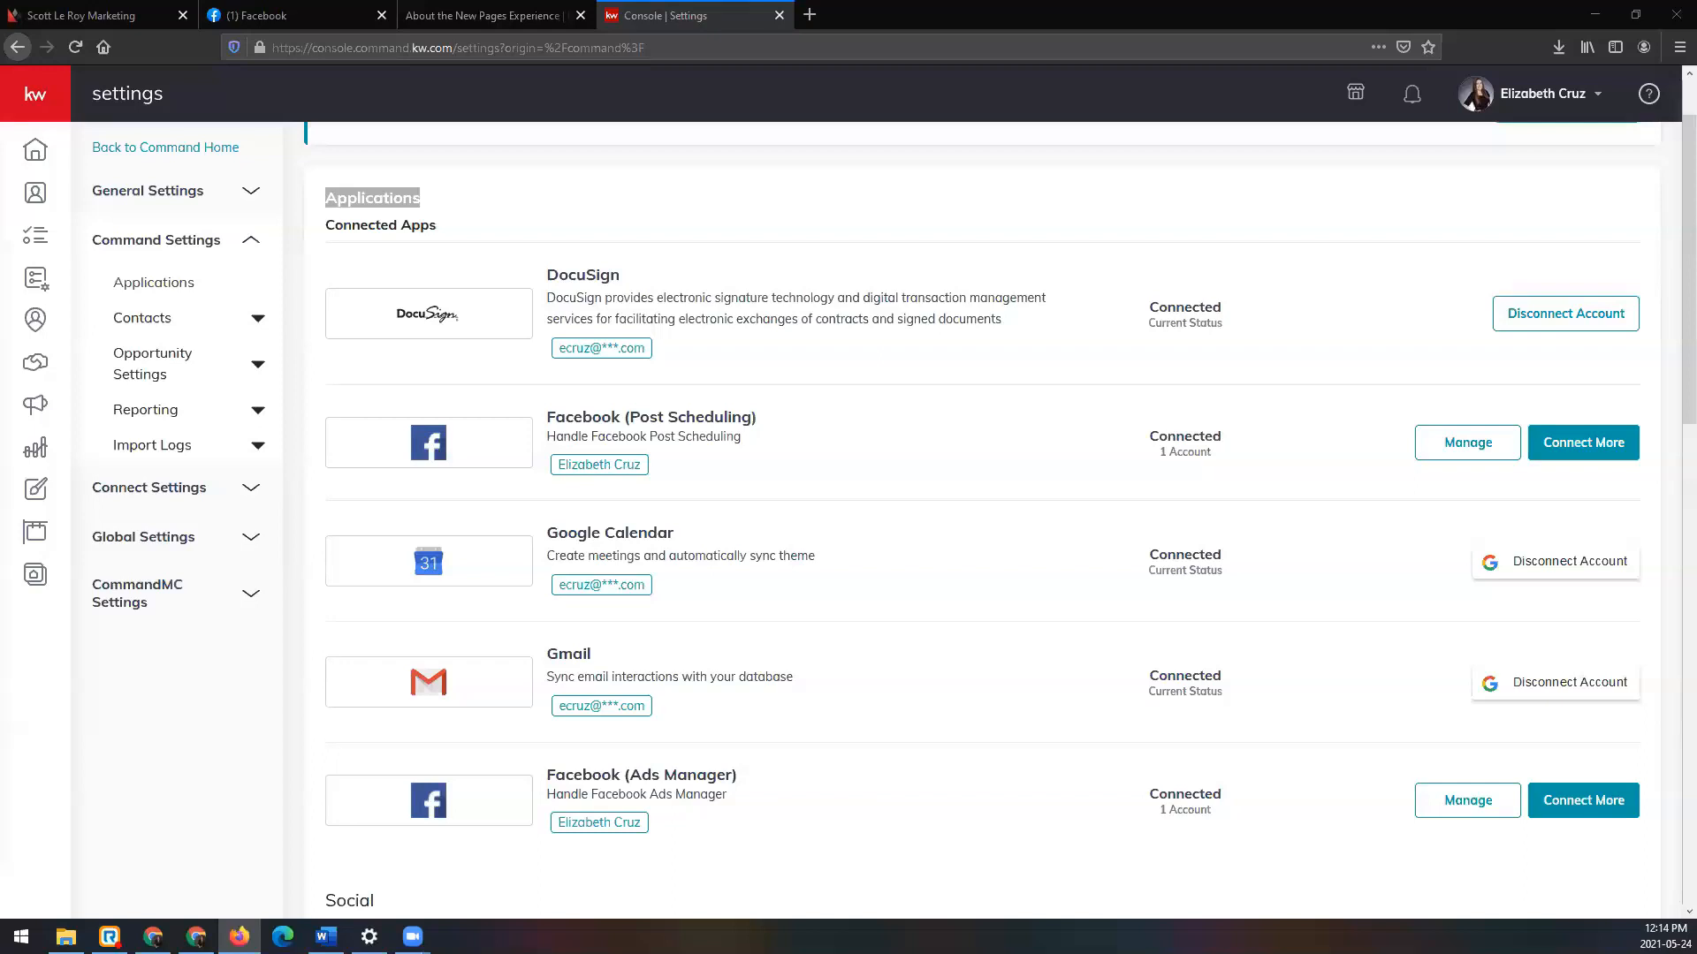
key(alt+Tab)
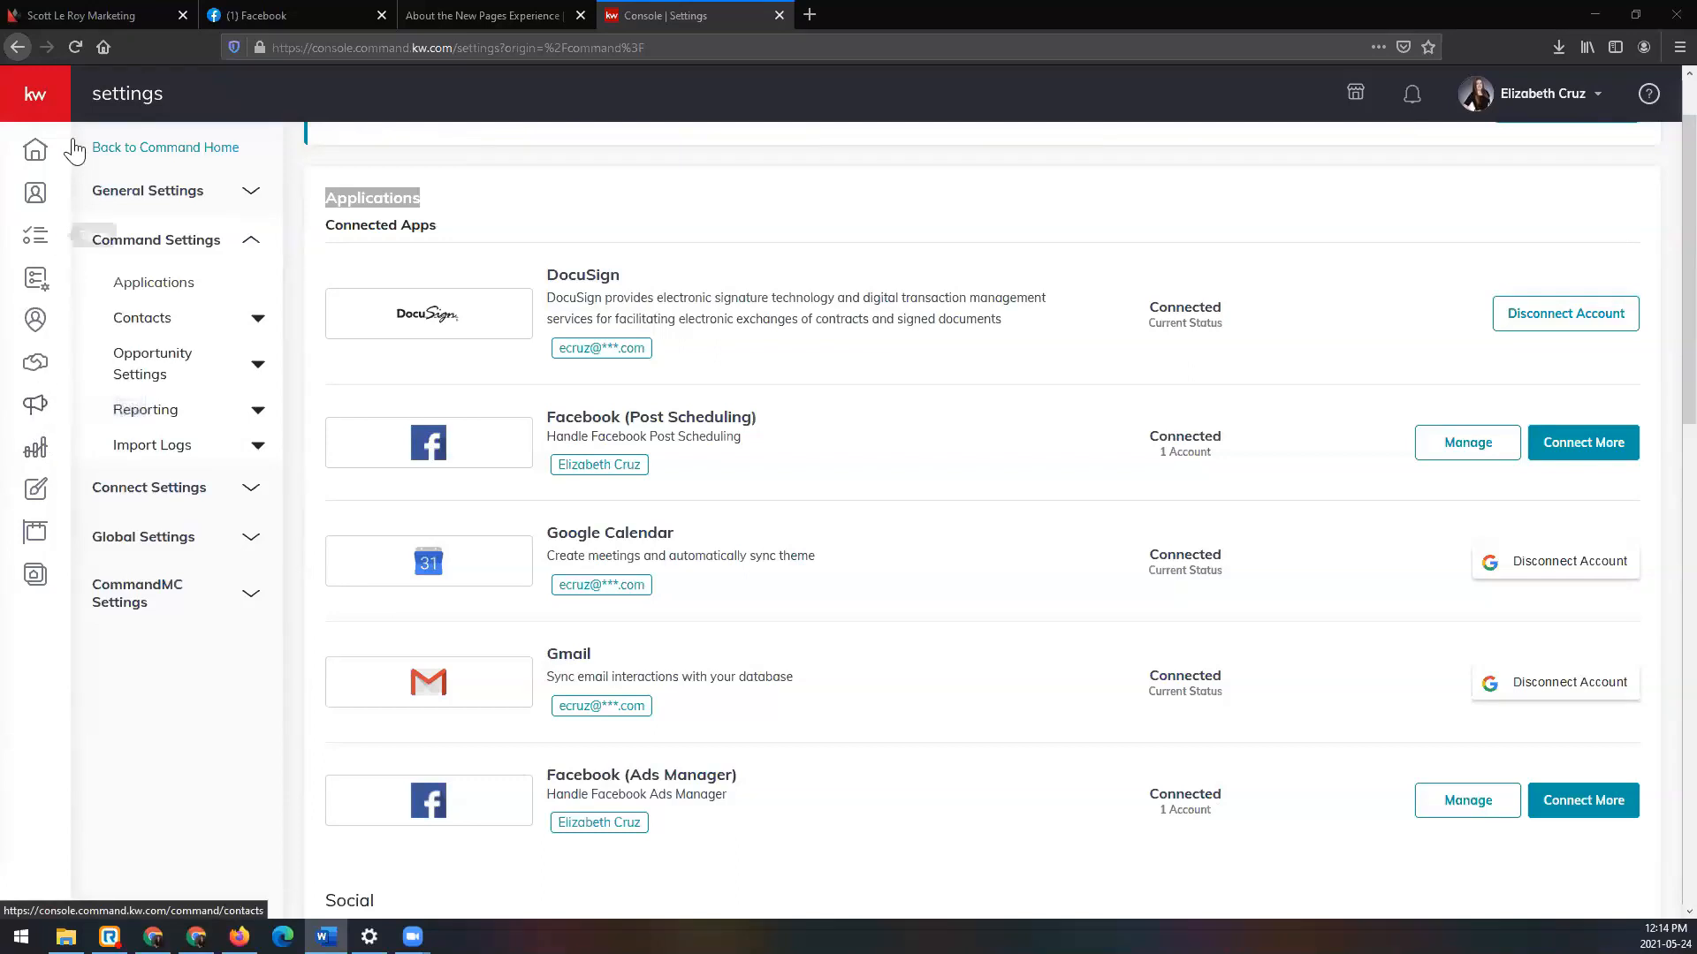
Step: Expand the navigation sidebar and go to Campaigns
click(51, 97)
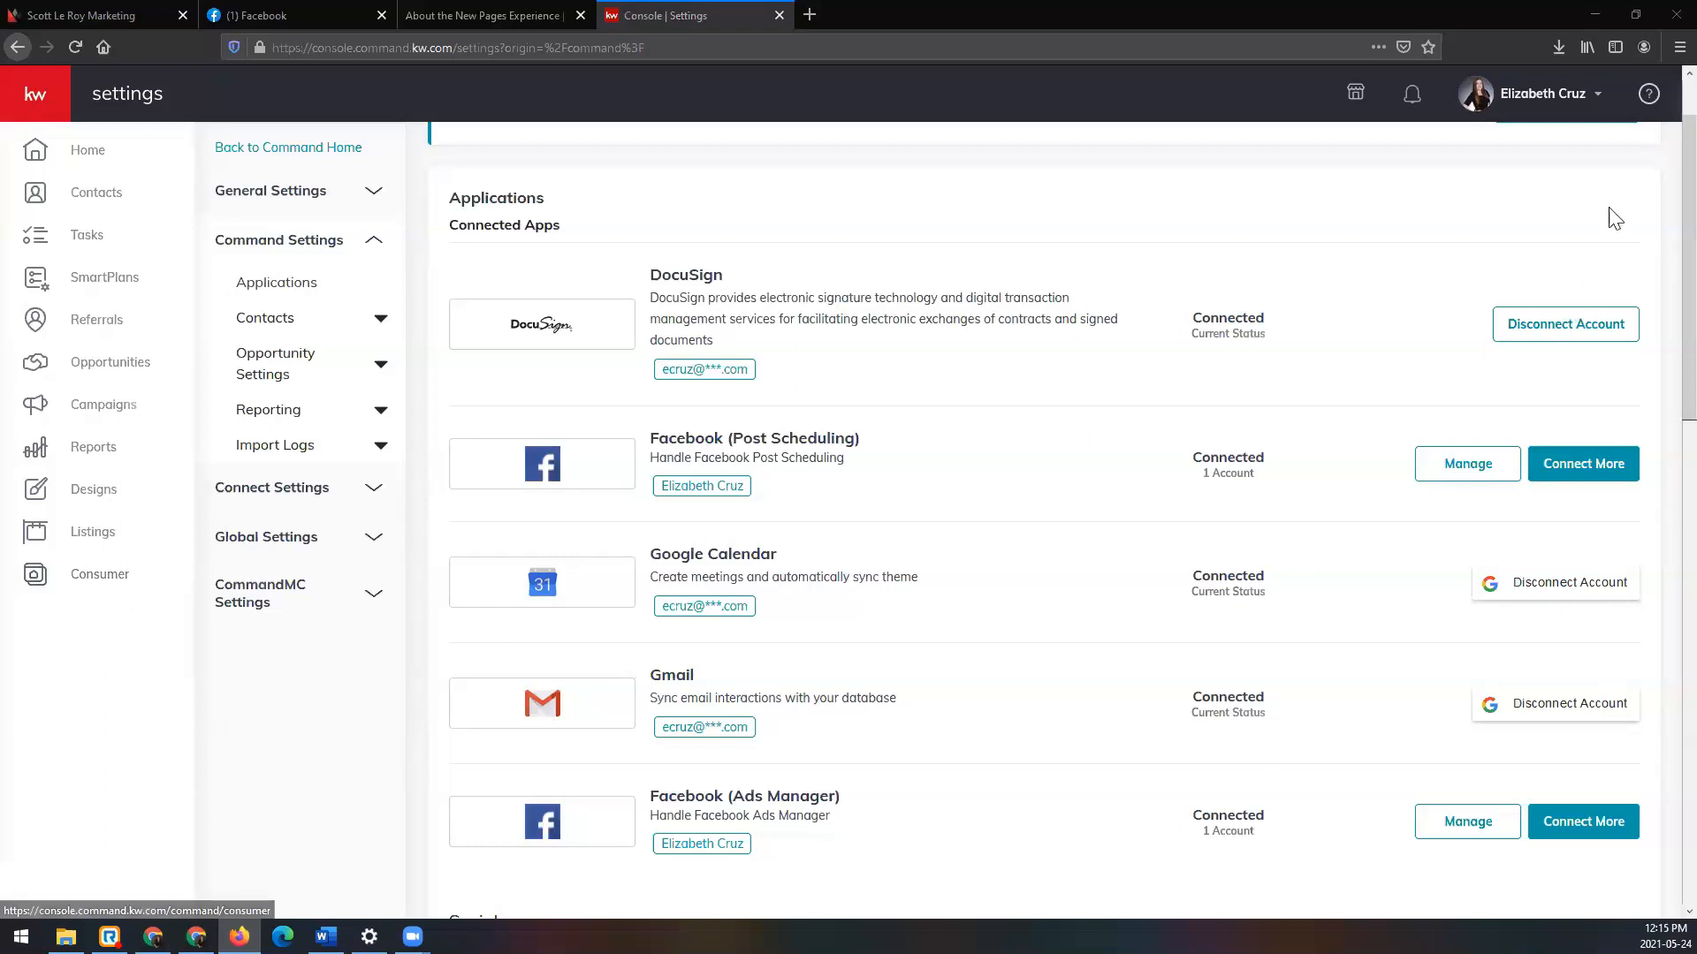
click(1679, 47)
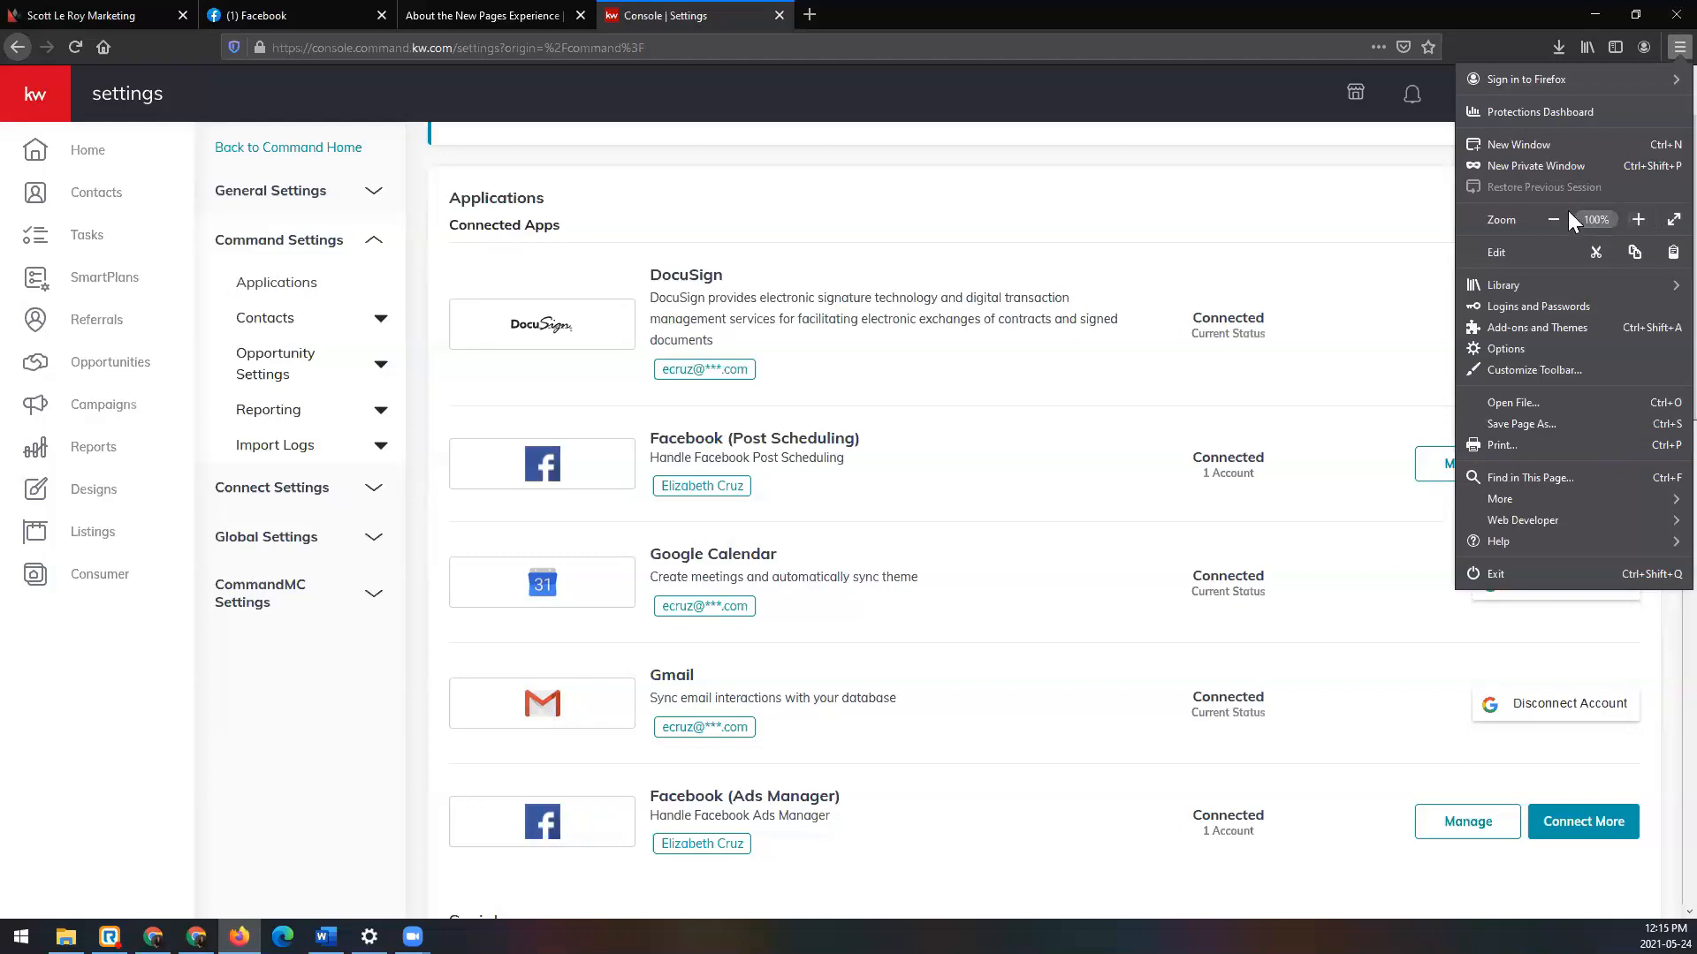
click(132, 410)
click(35, 405)
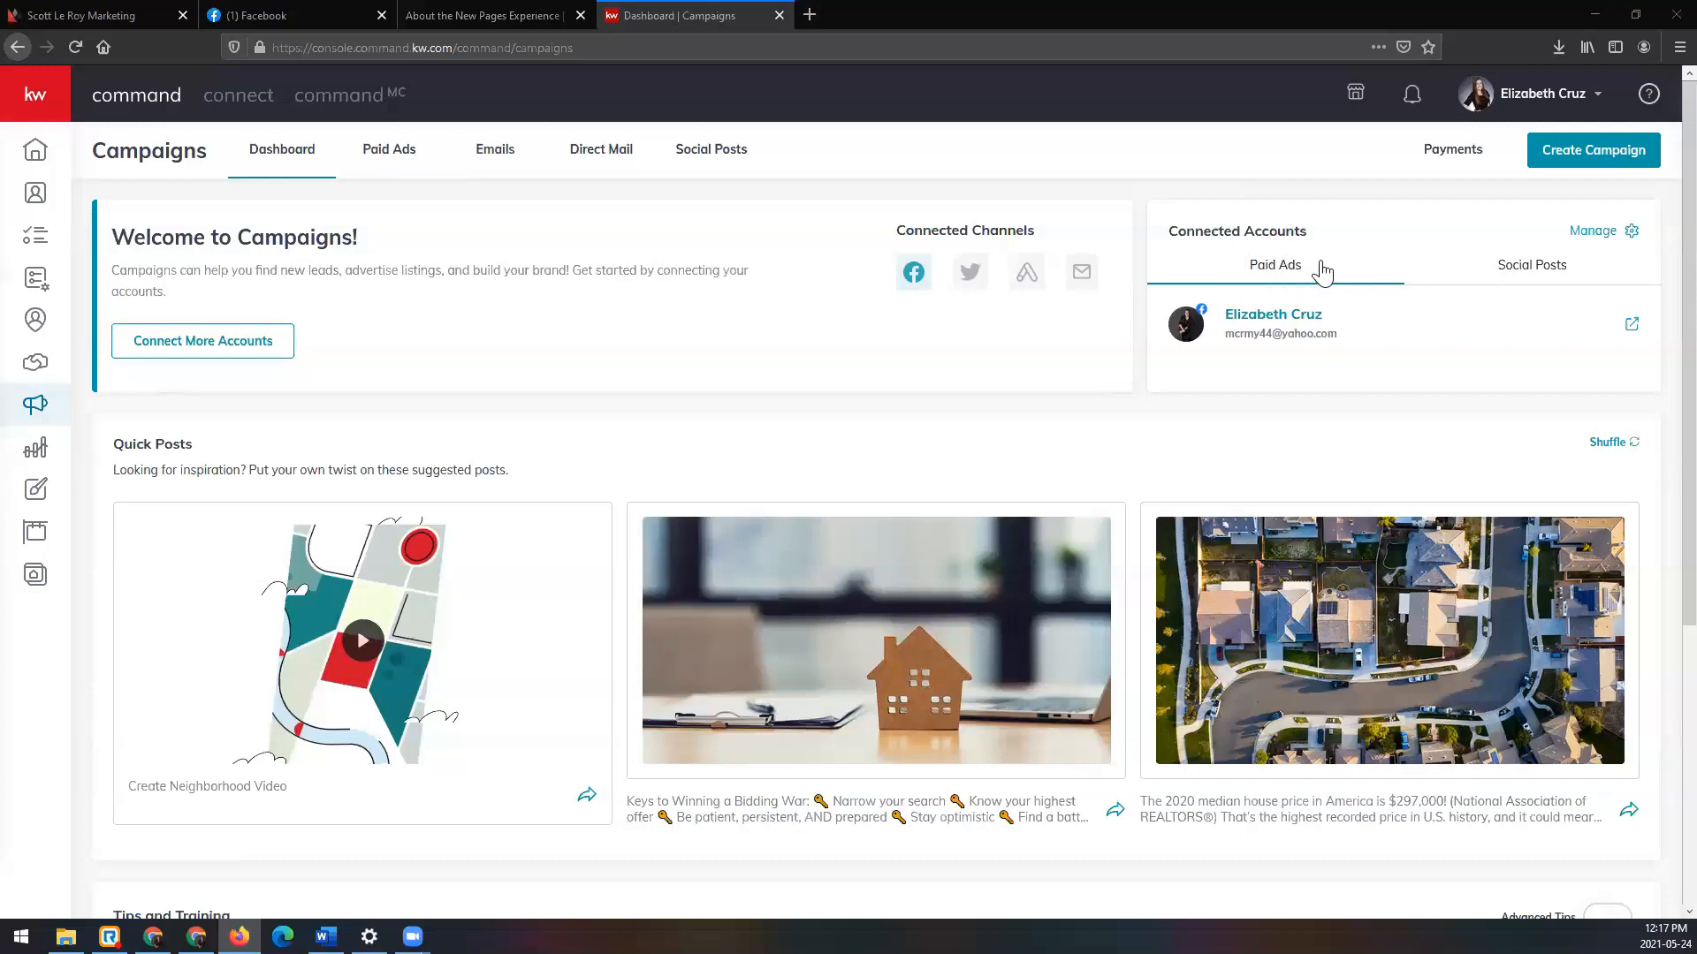
Step: Show the Social Posts connected accounts and scroll through the dashboard
click(1597, 275)
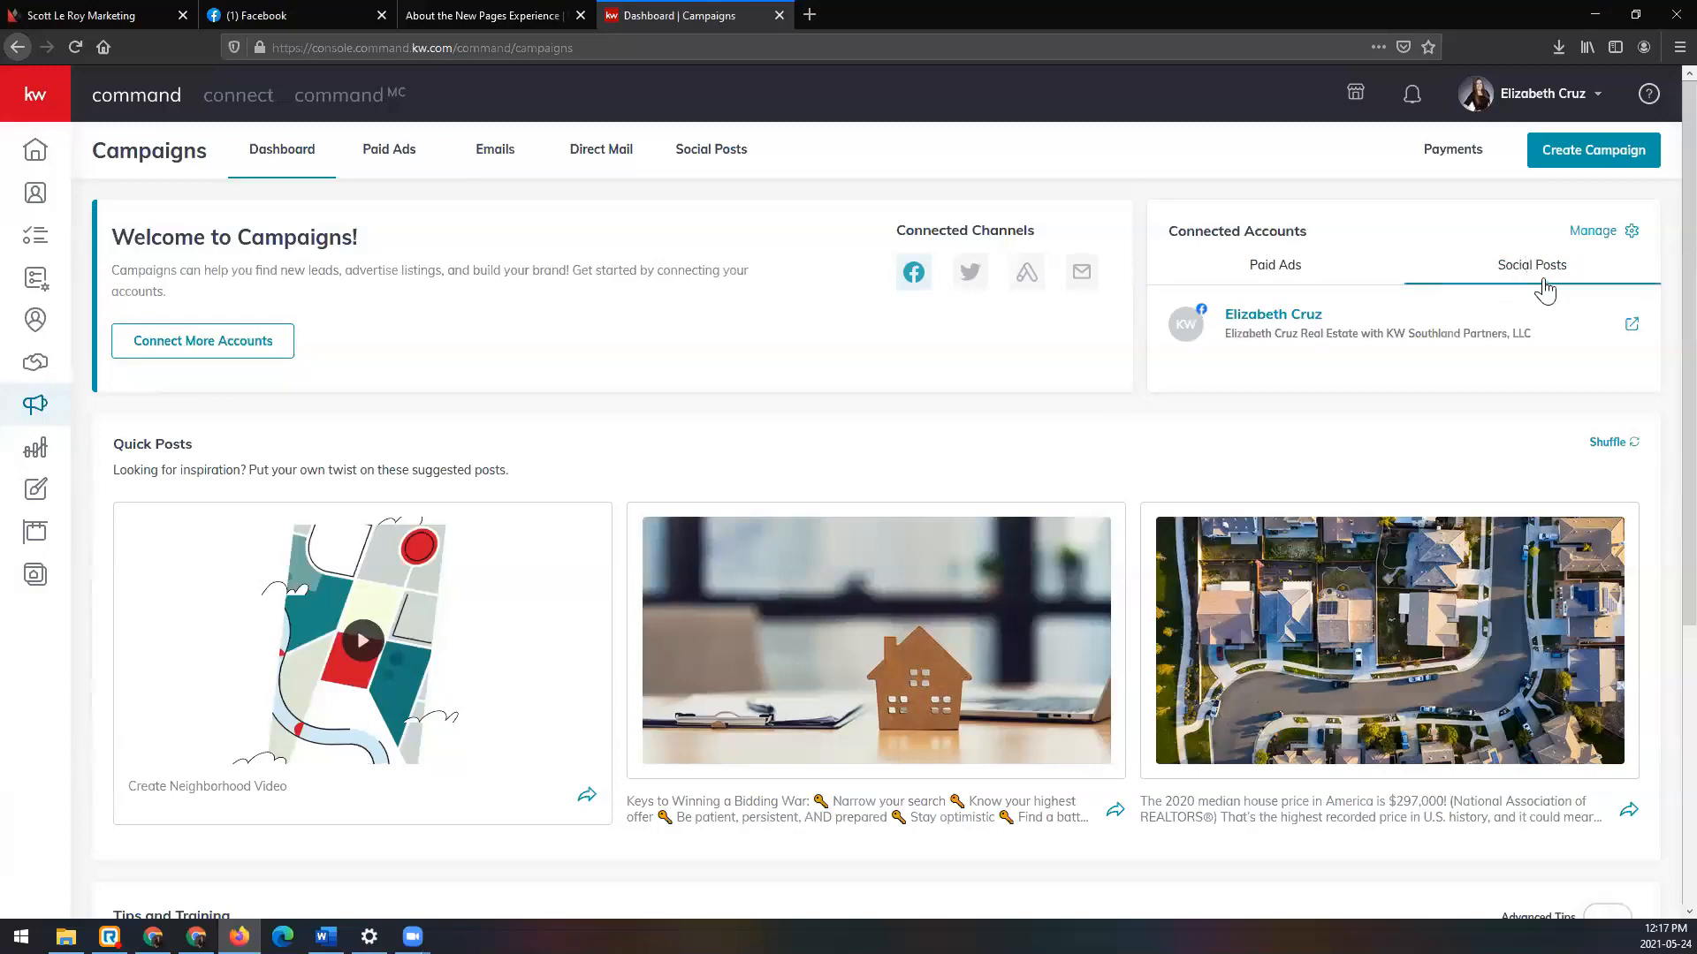
scroll(795, 463, down, 2)
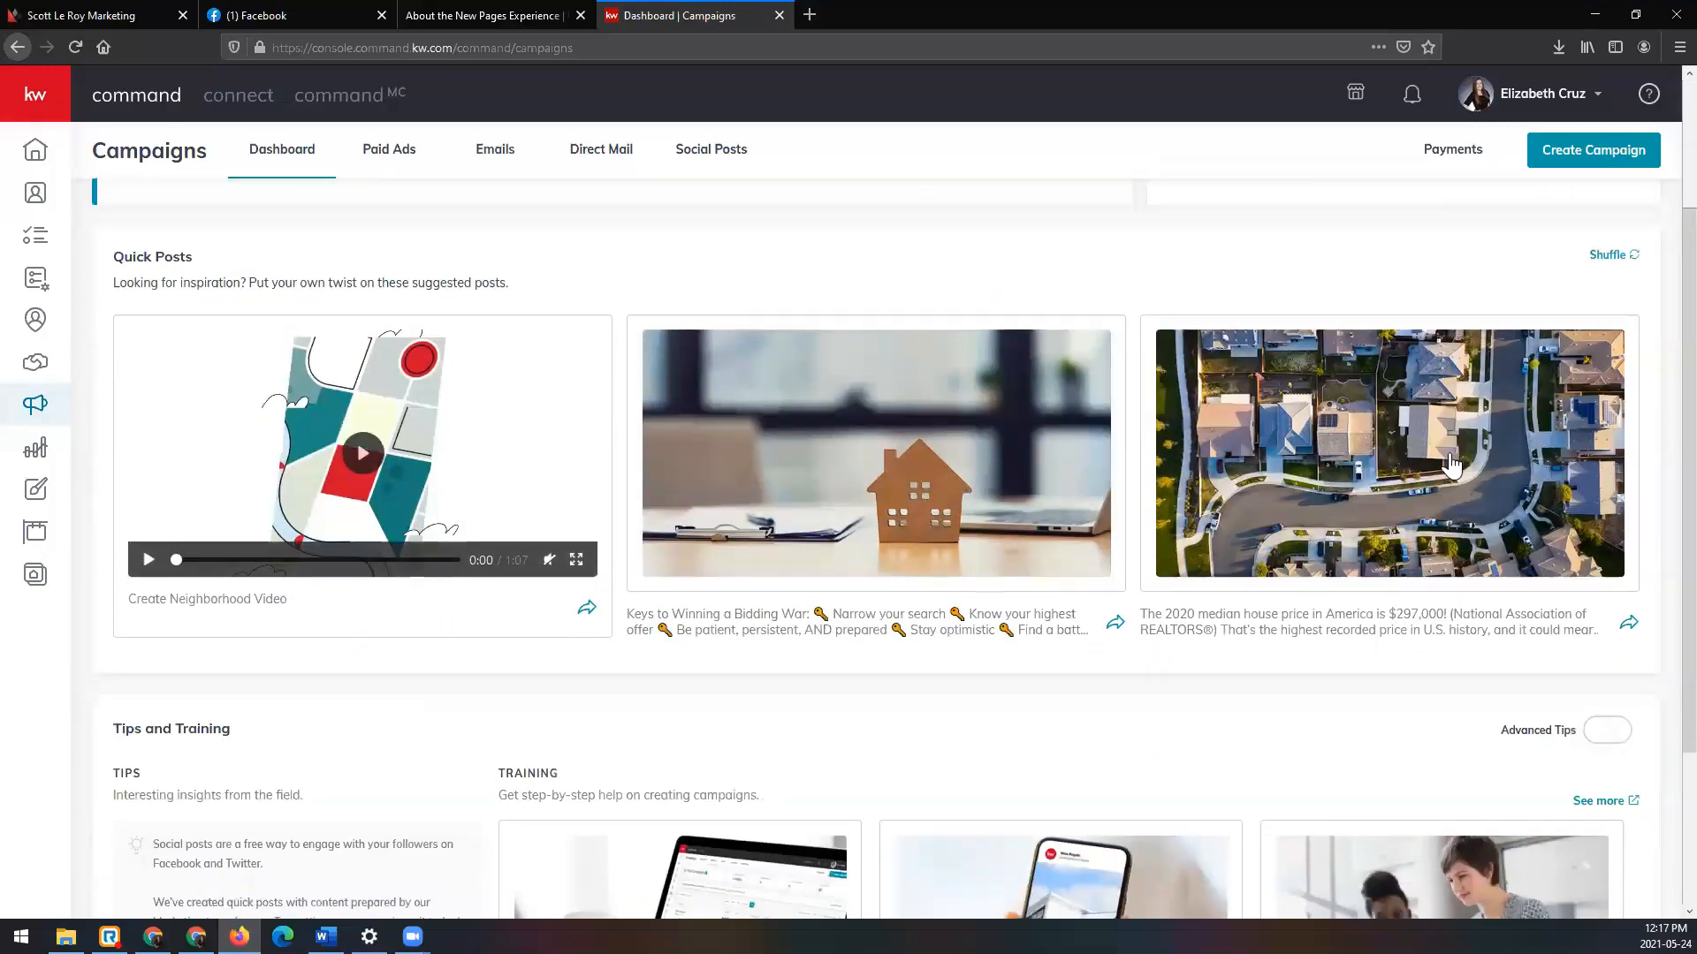
scroll(1167, 504, down, 3)
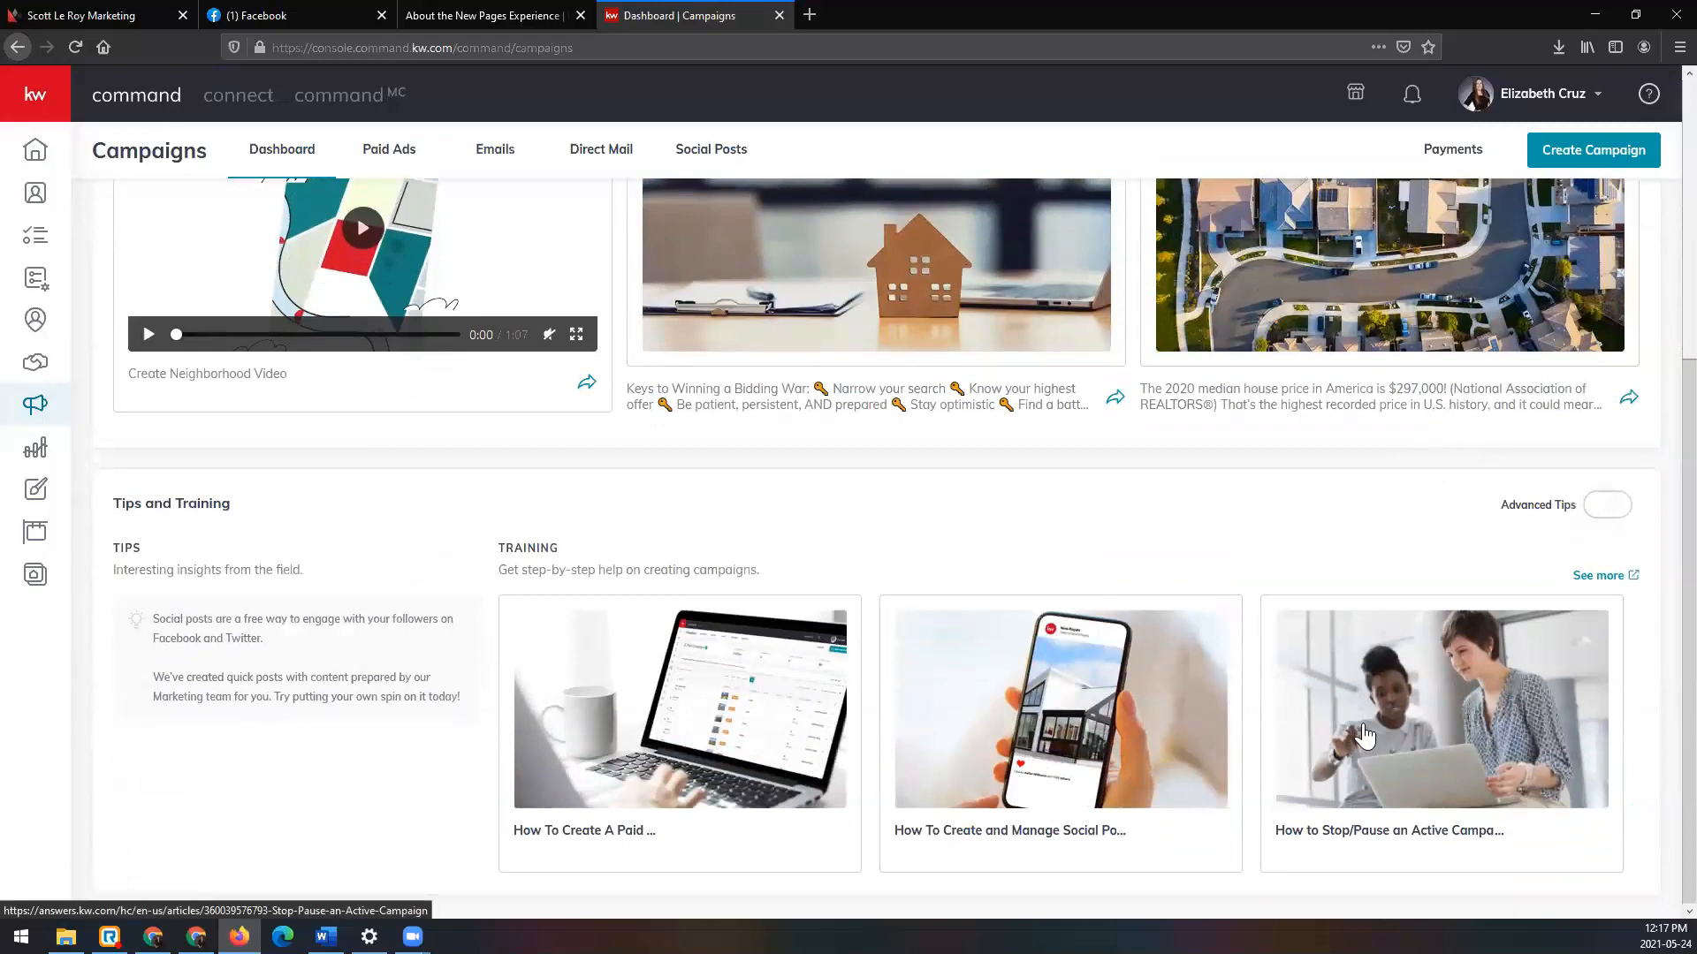
scroll(1365, 738, up, 3)
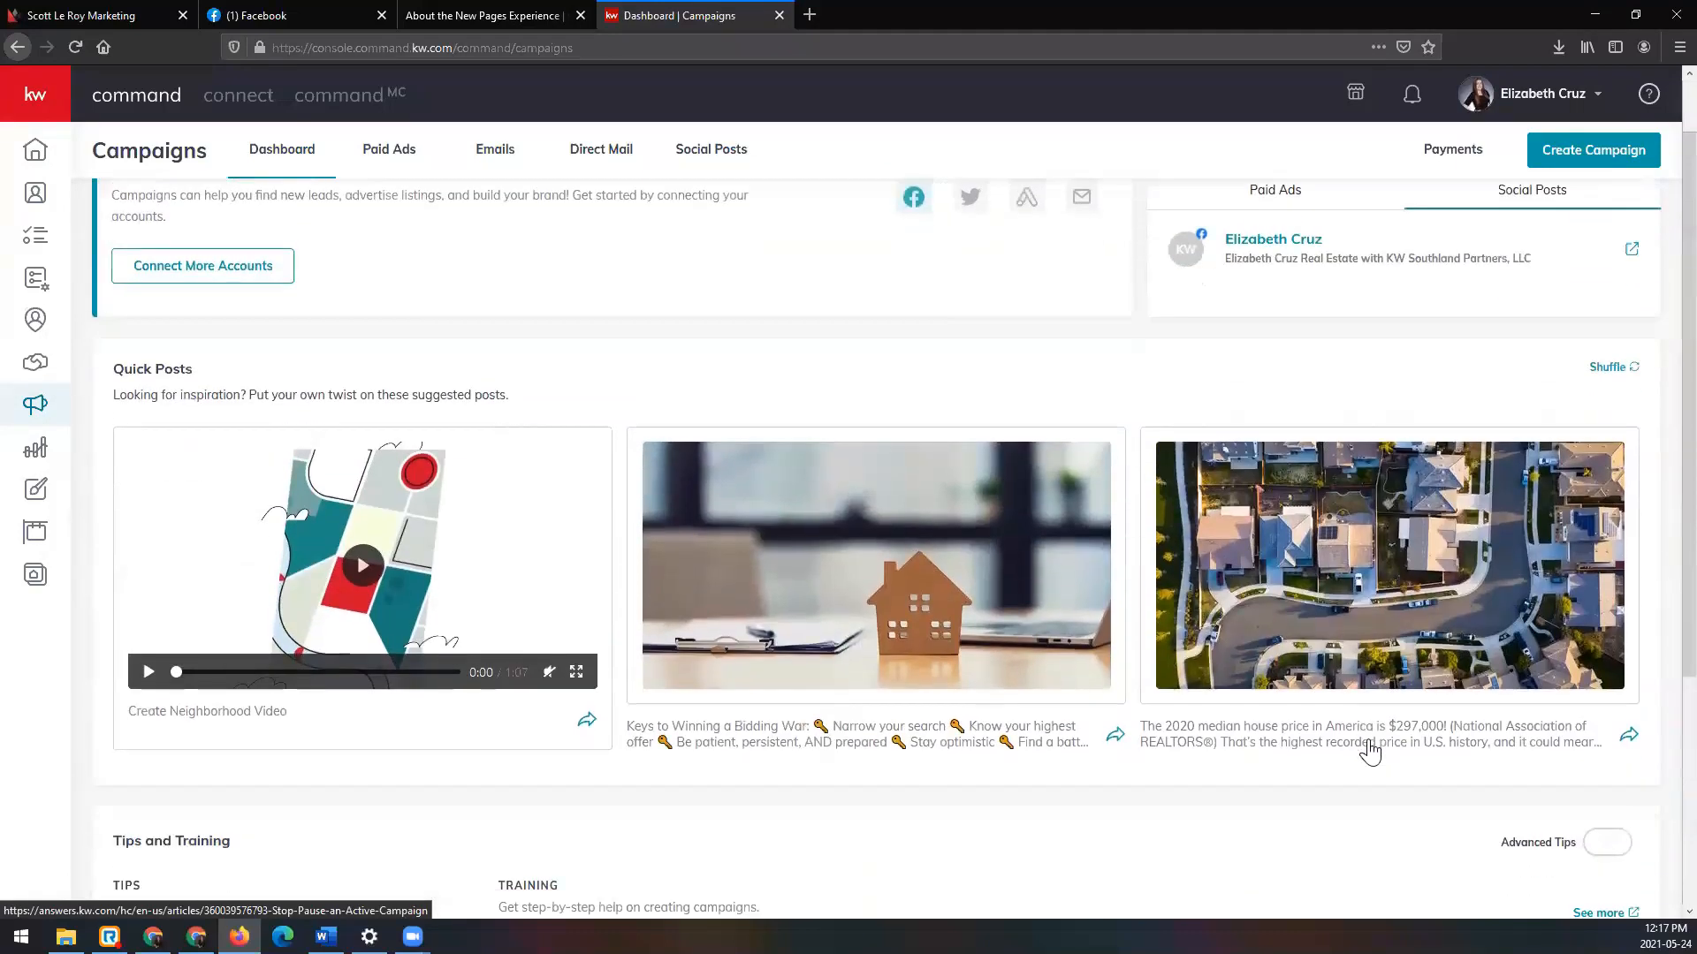
scroll(1225, 658, up, 1)
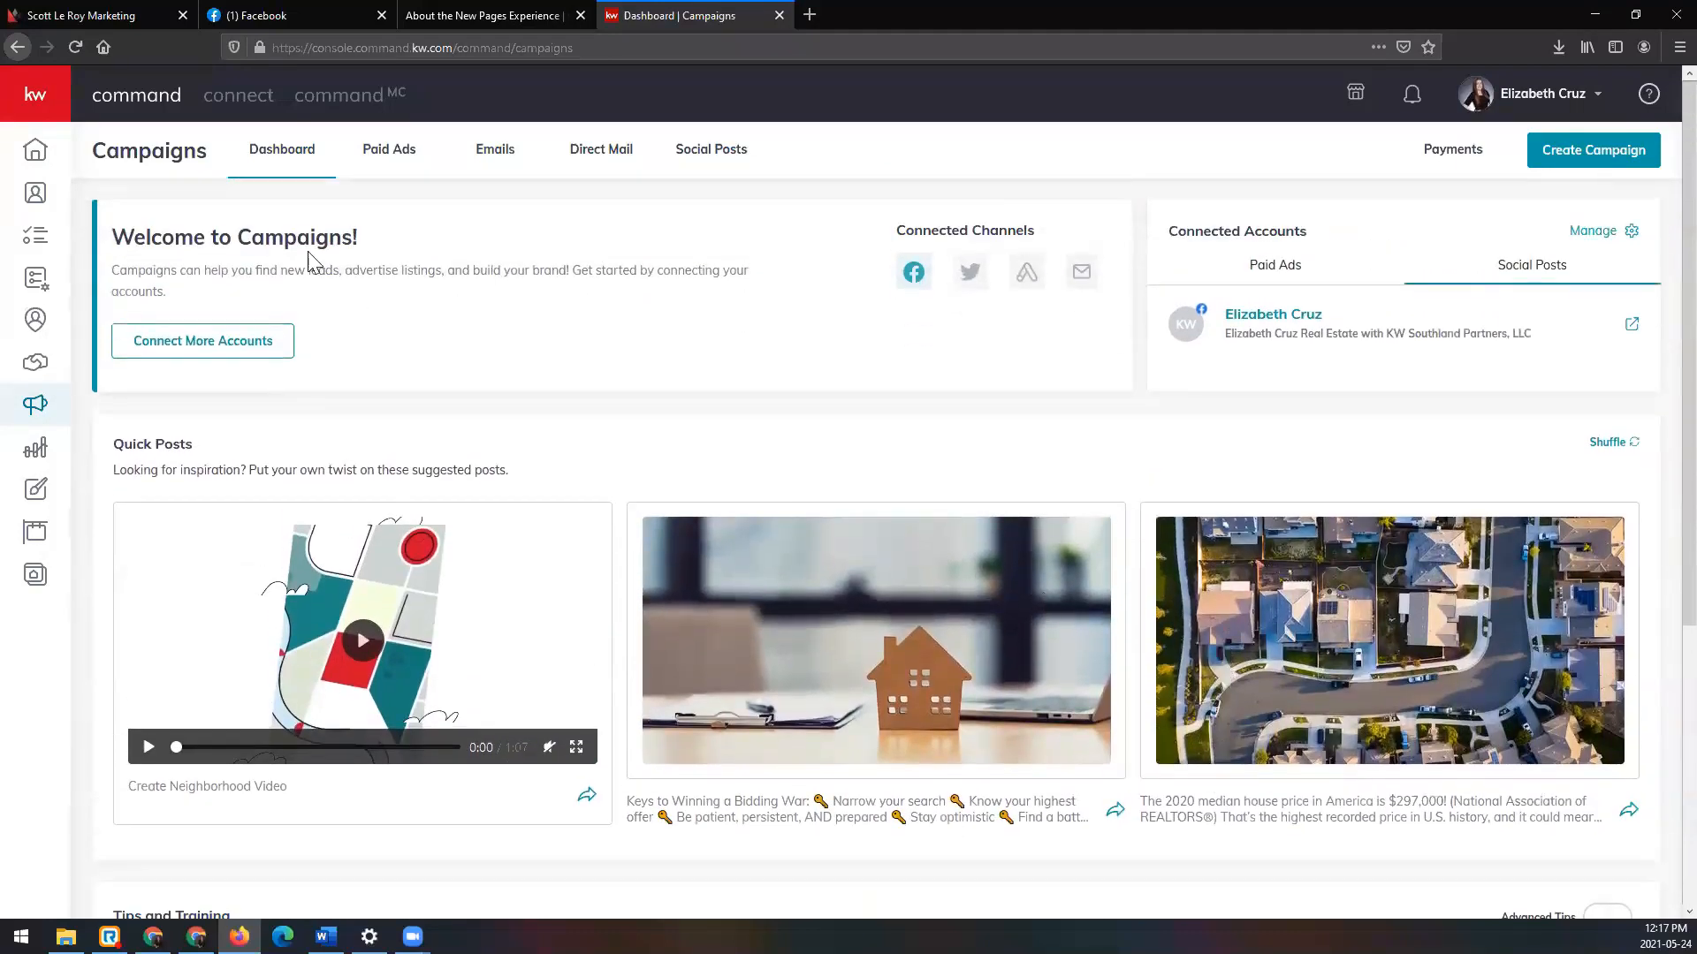
Step: Browse the Paid Ads, Emails, Direct Mail and Social Posts campaign tabs in turn
click(412, 171)
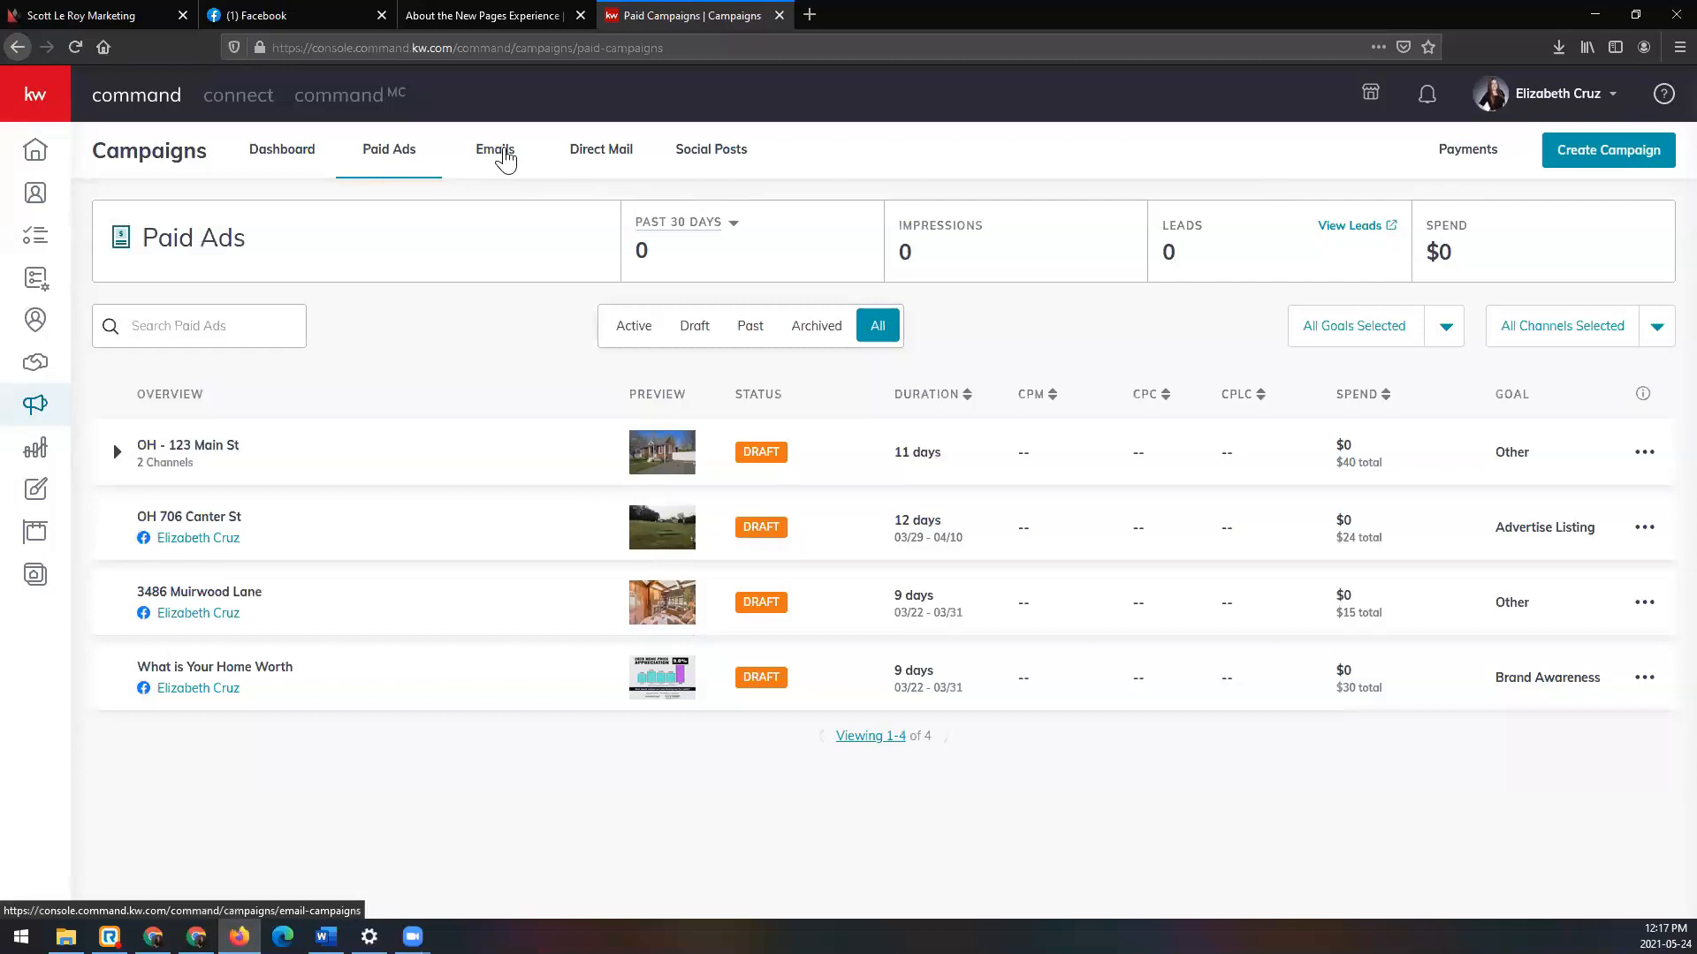
click(500, 152)
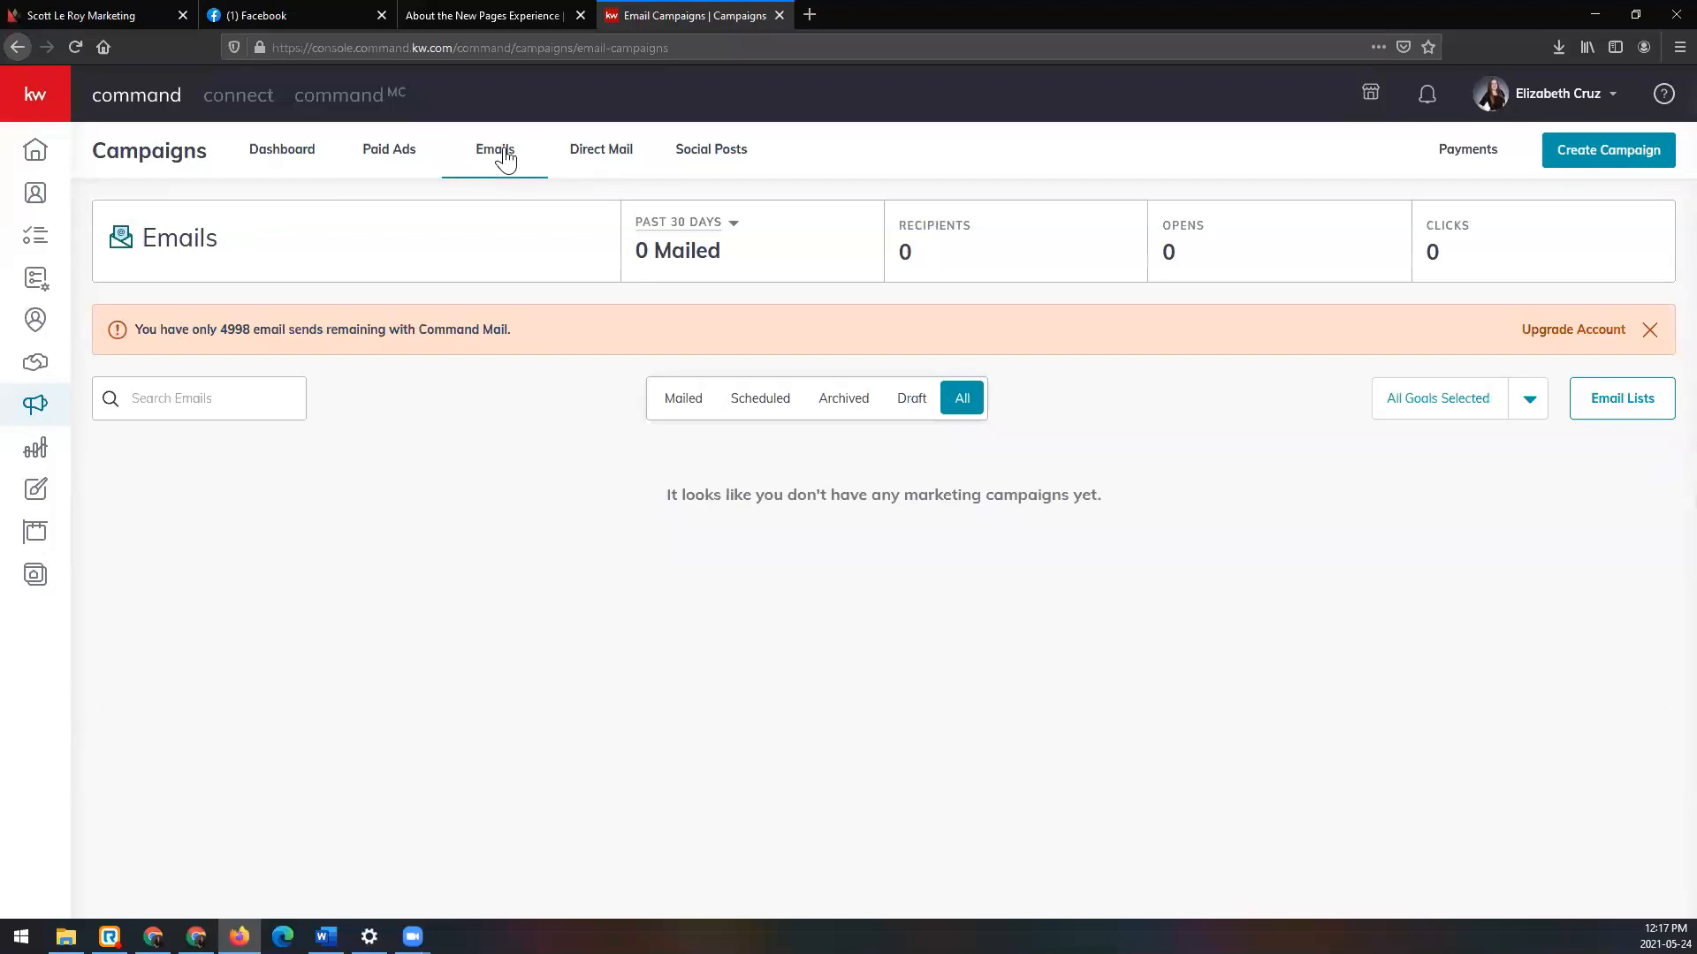
click(641, 166)
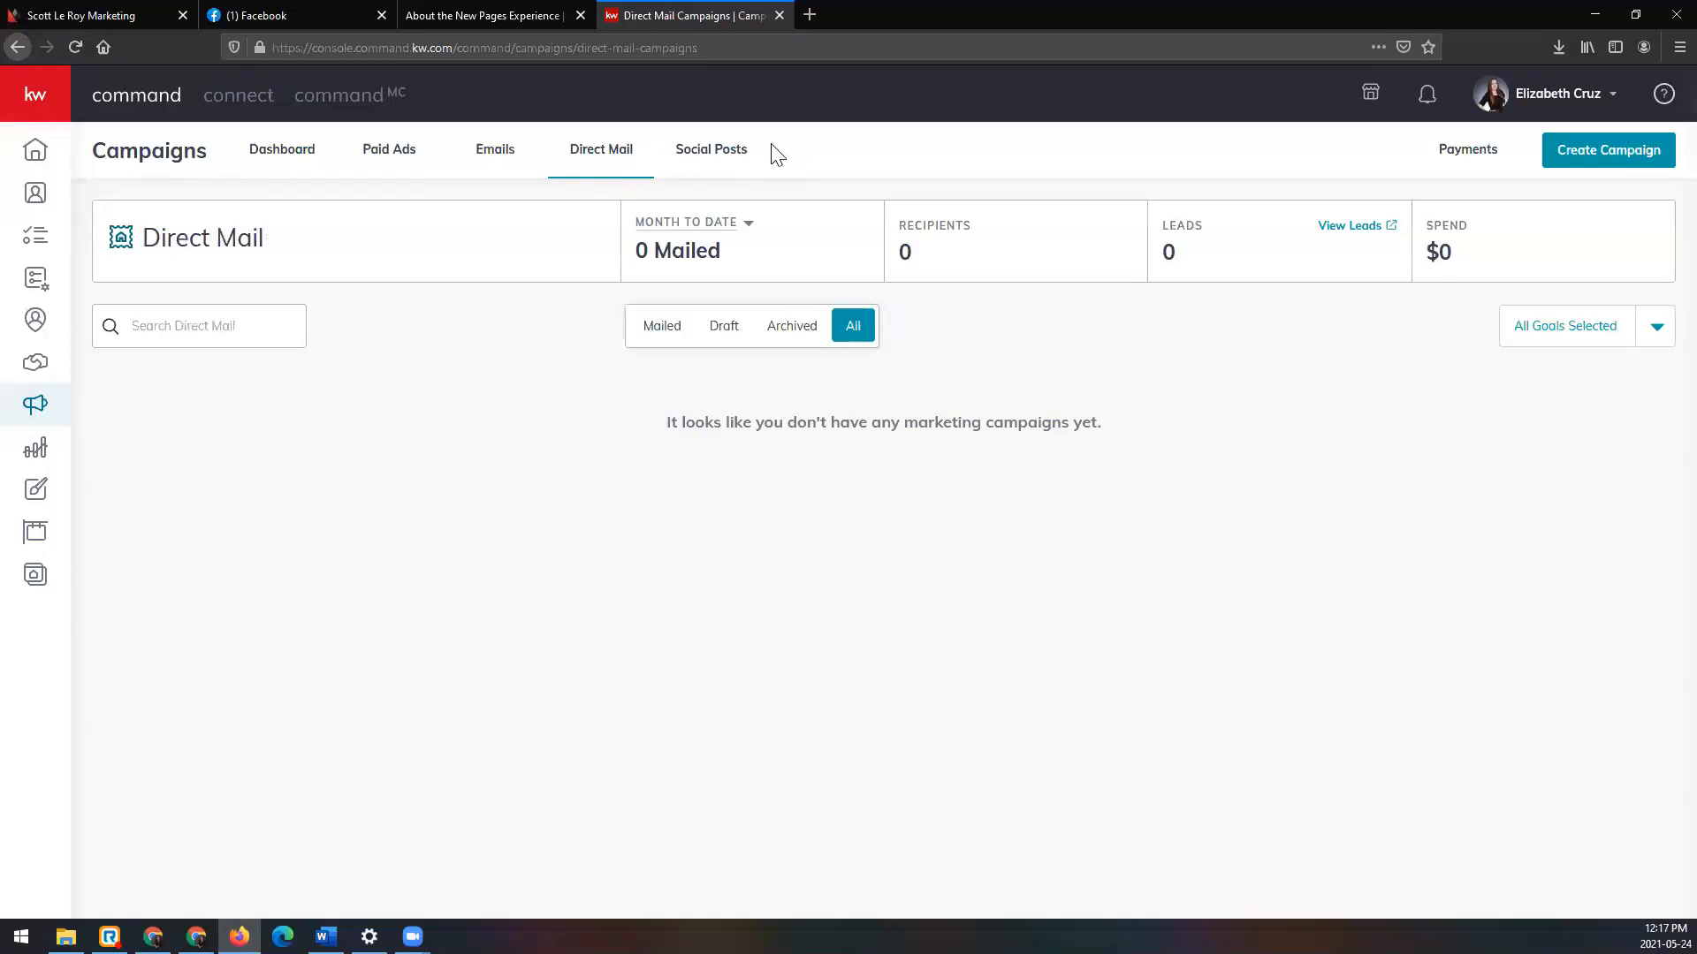
click(754, 164)
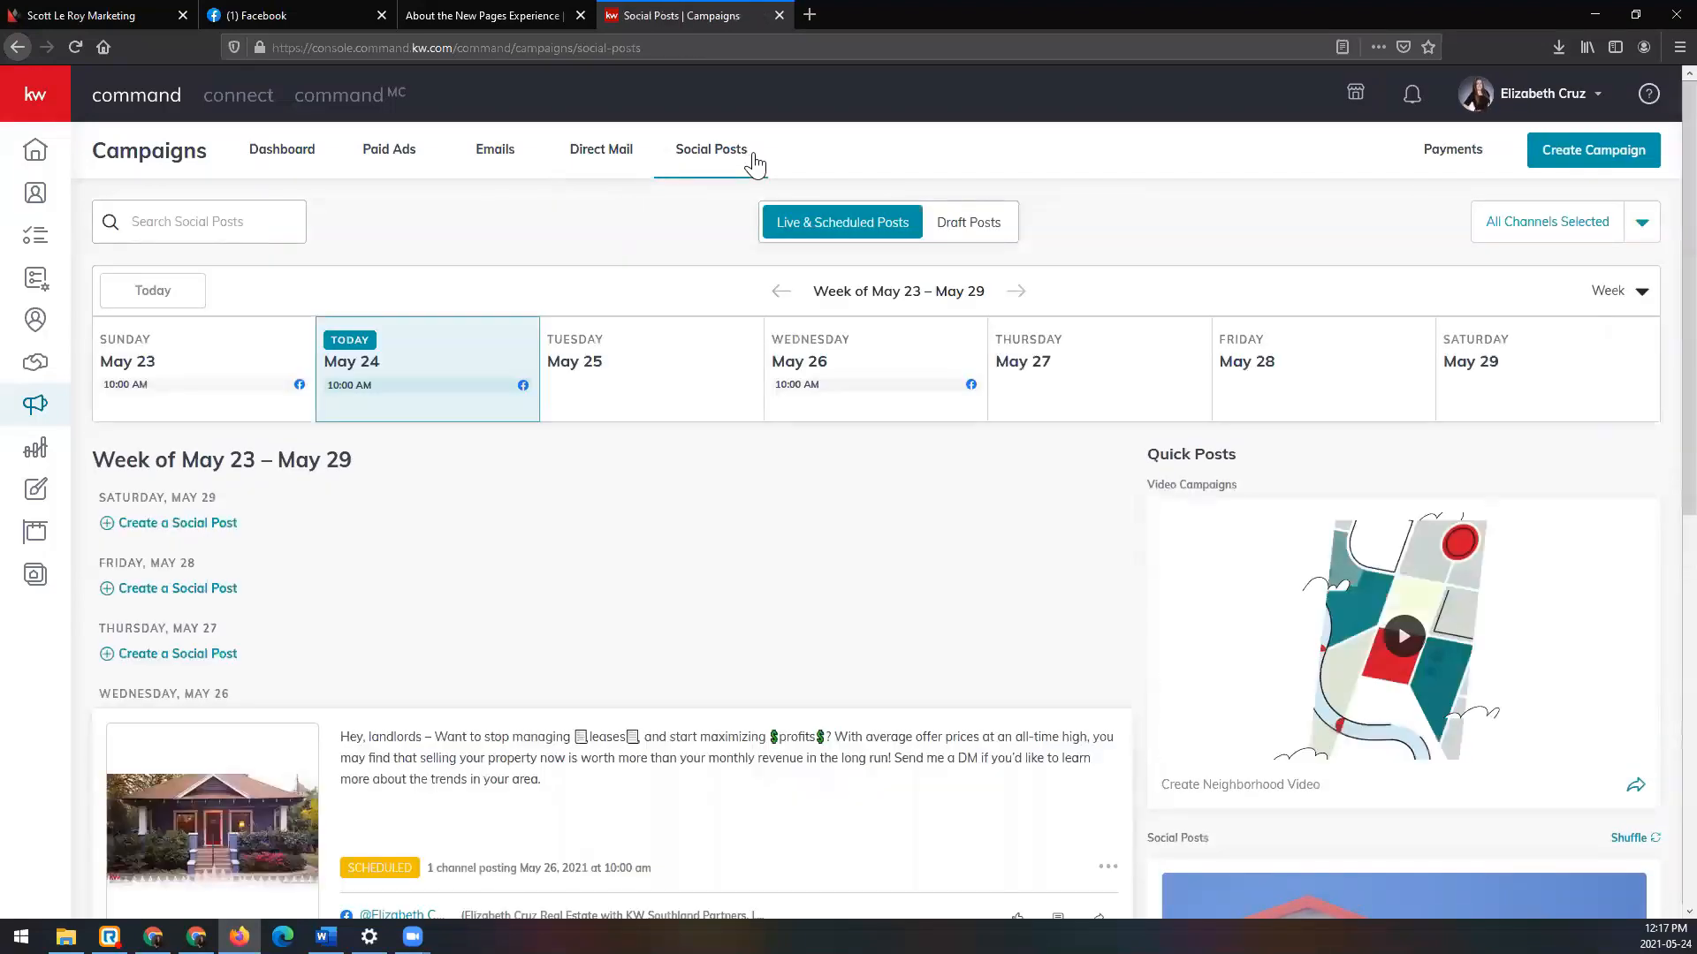
Step: Scroll through the Social Posts list, then open the Payments page
scroll(734, 399, down, 5)
scroll(741, 404, down, 2)
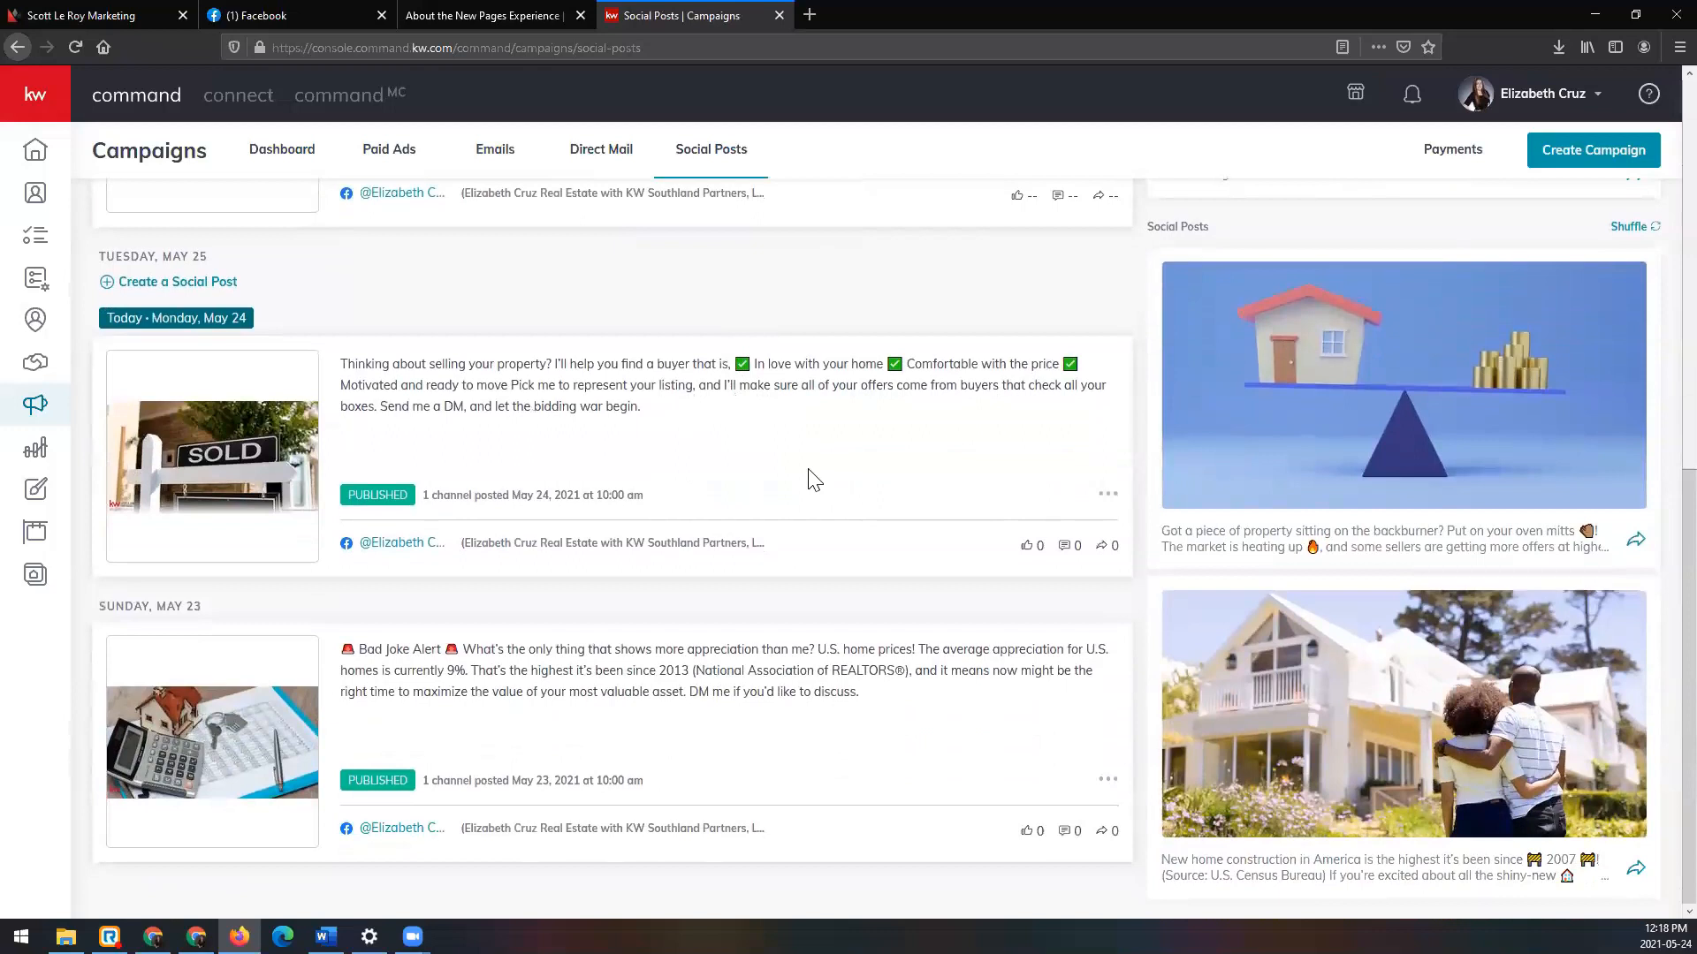
scroll(811, 481, up, 7)
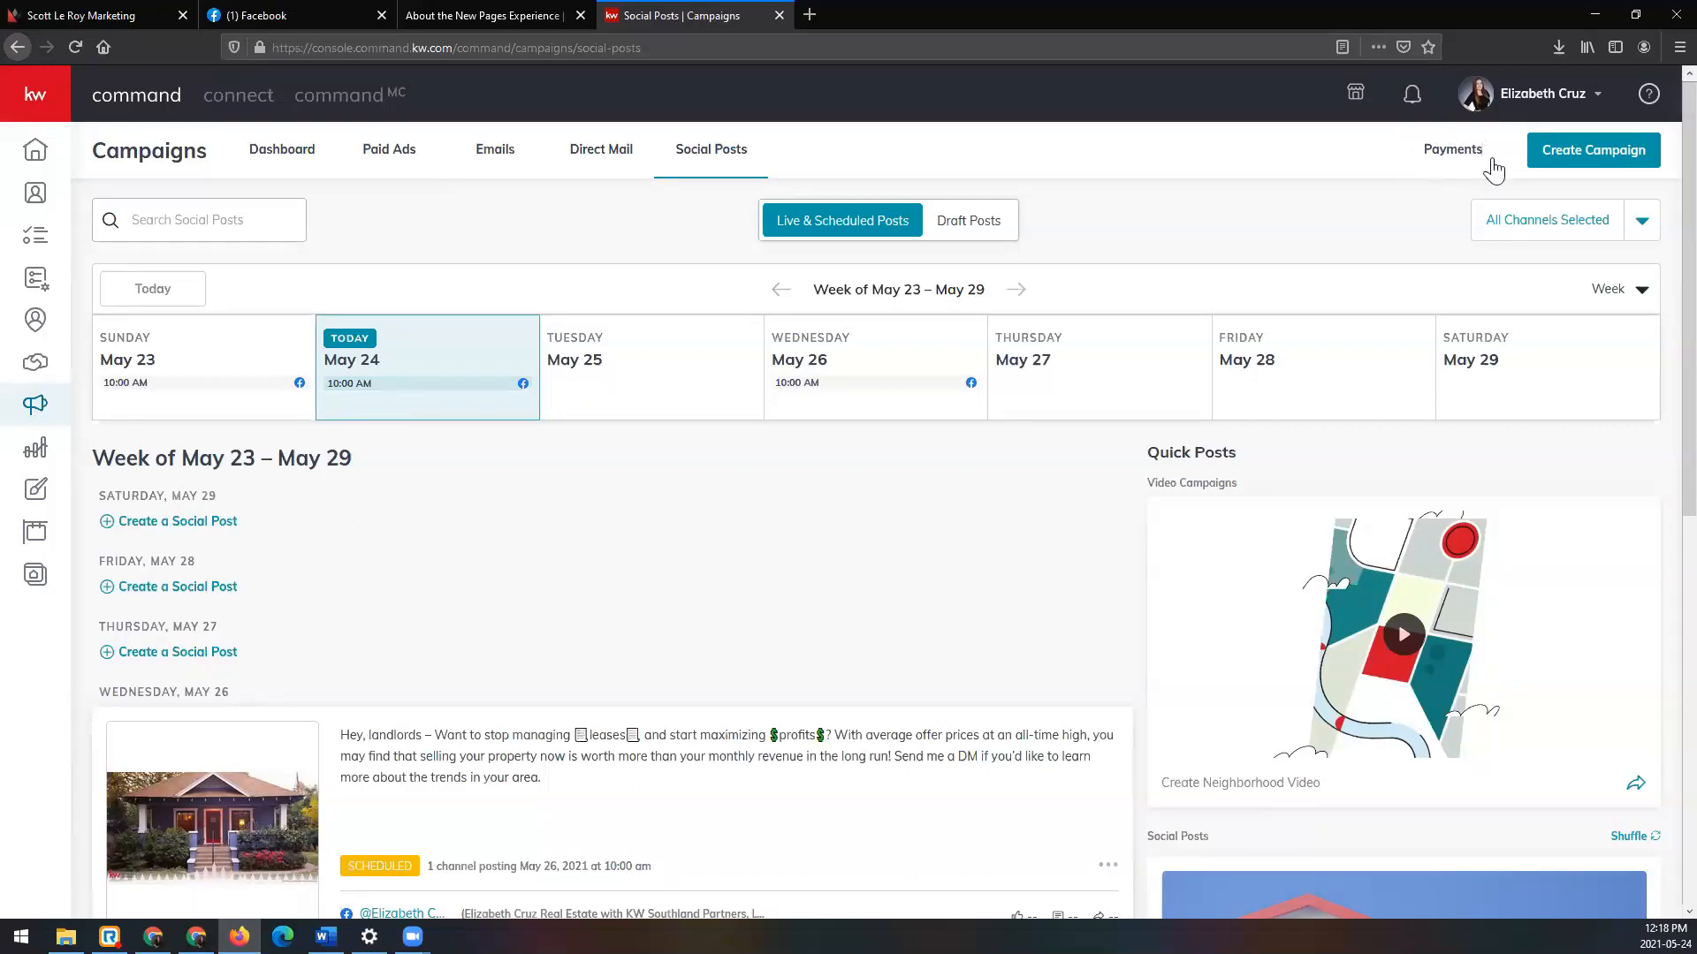
click(1452, 150)
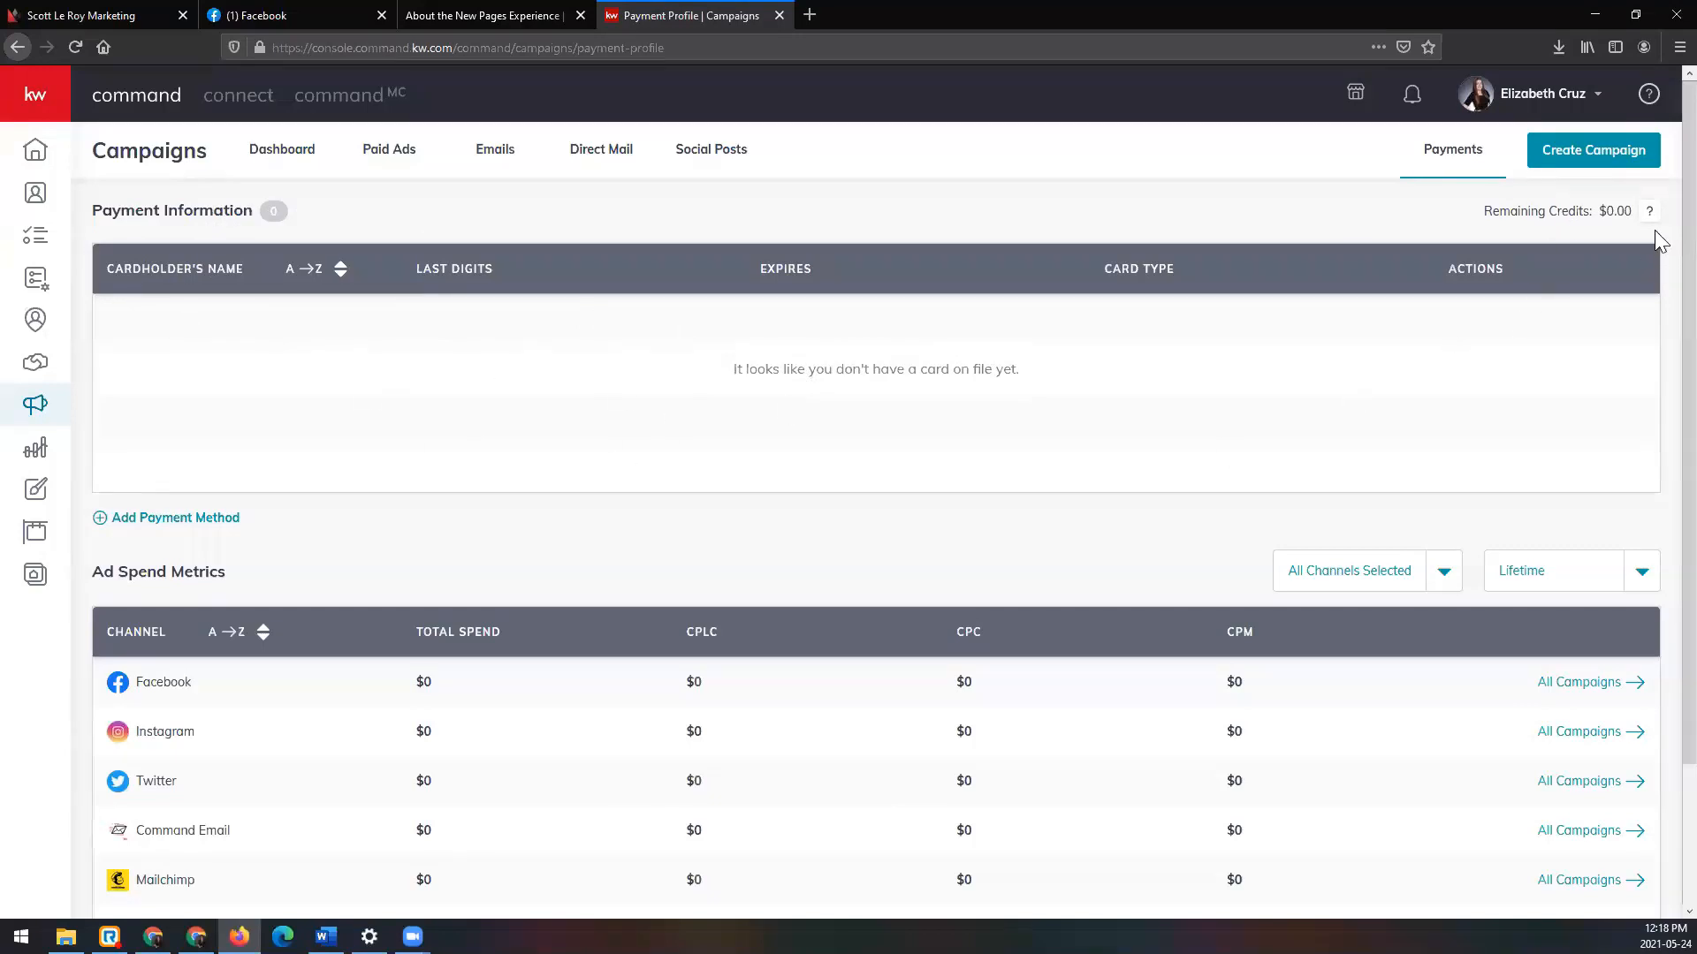
scroll(413, 611, down, 1)
scroll(413, 611, down, 3)
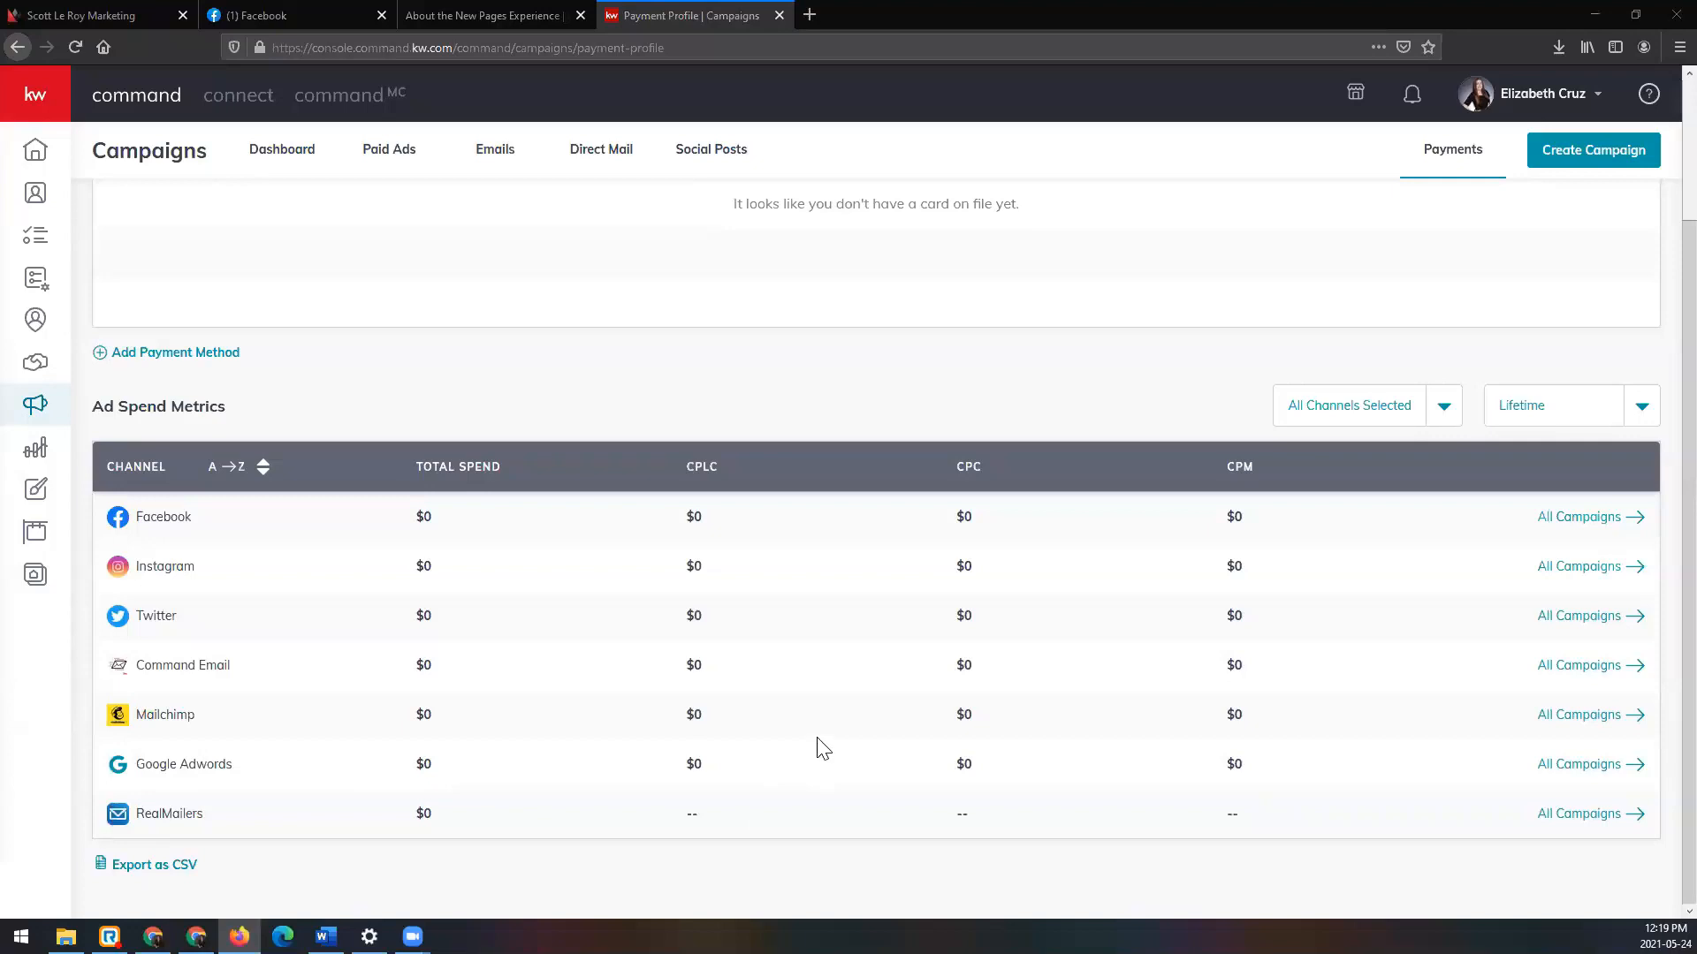
scroll(822, 742, up, 2)
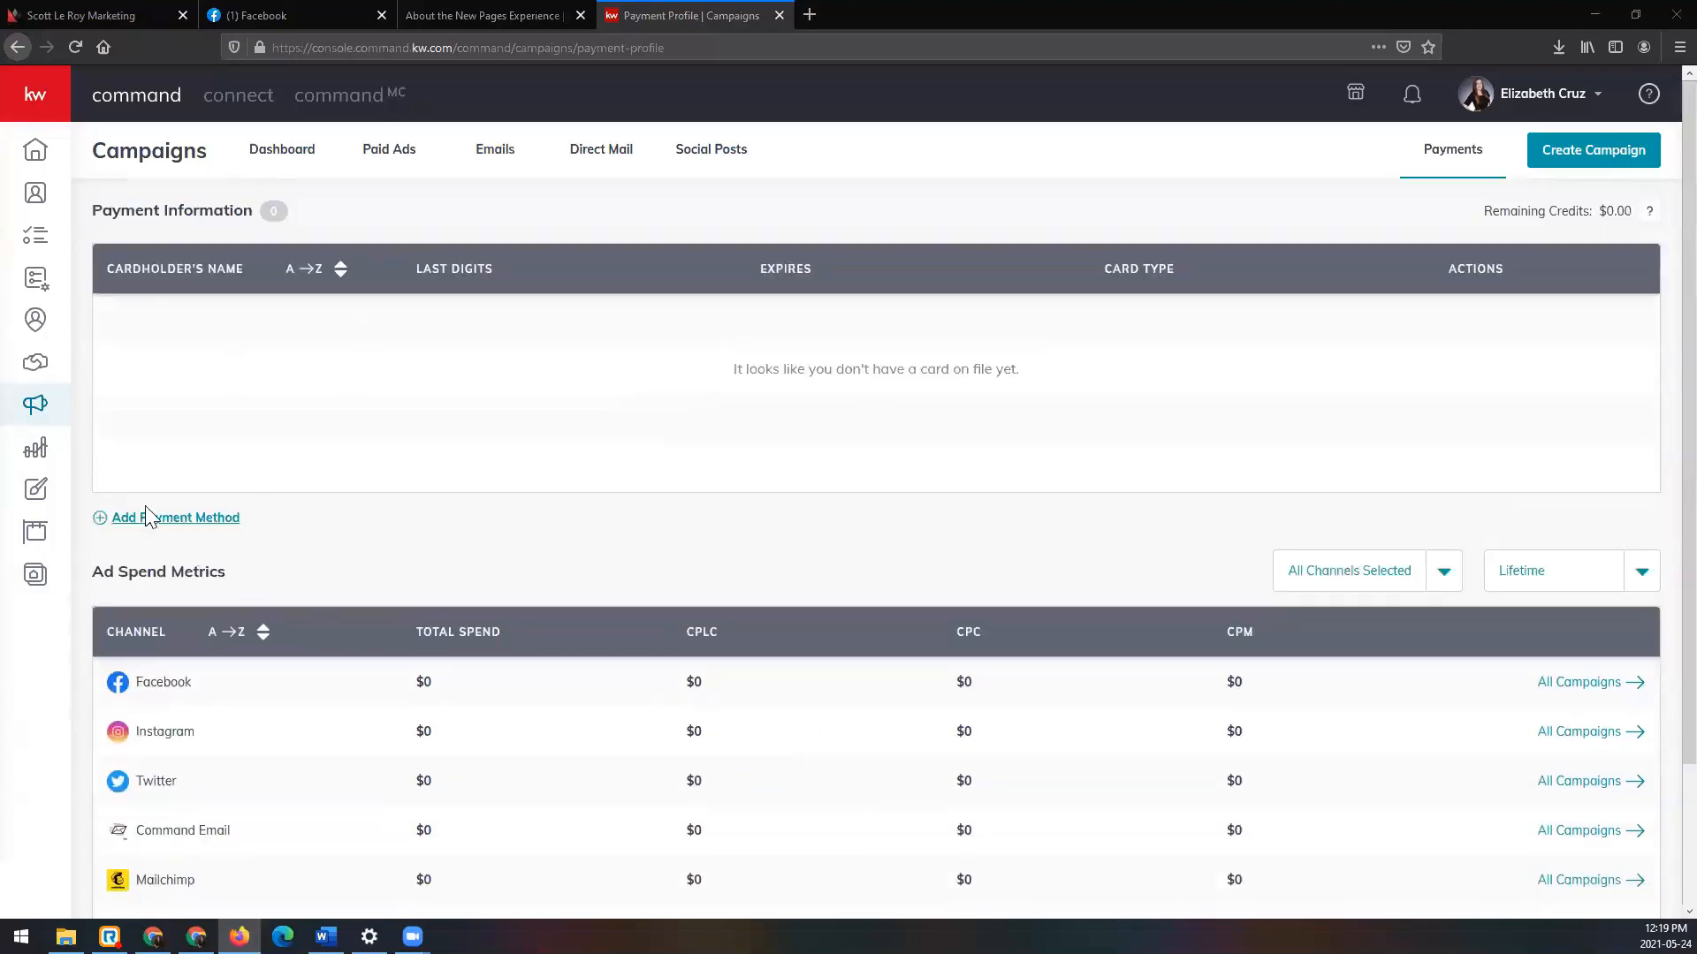
click(176, 520)
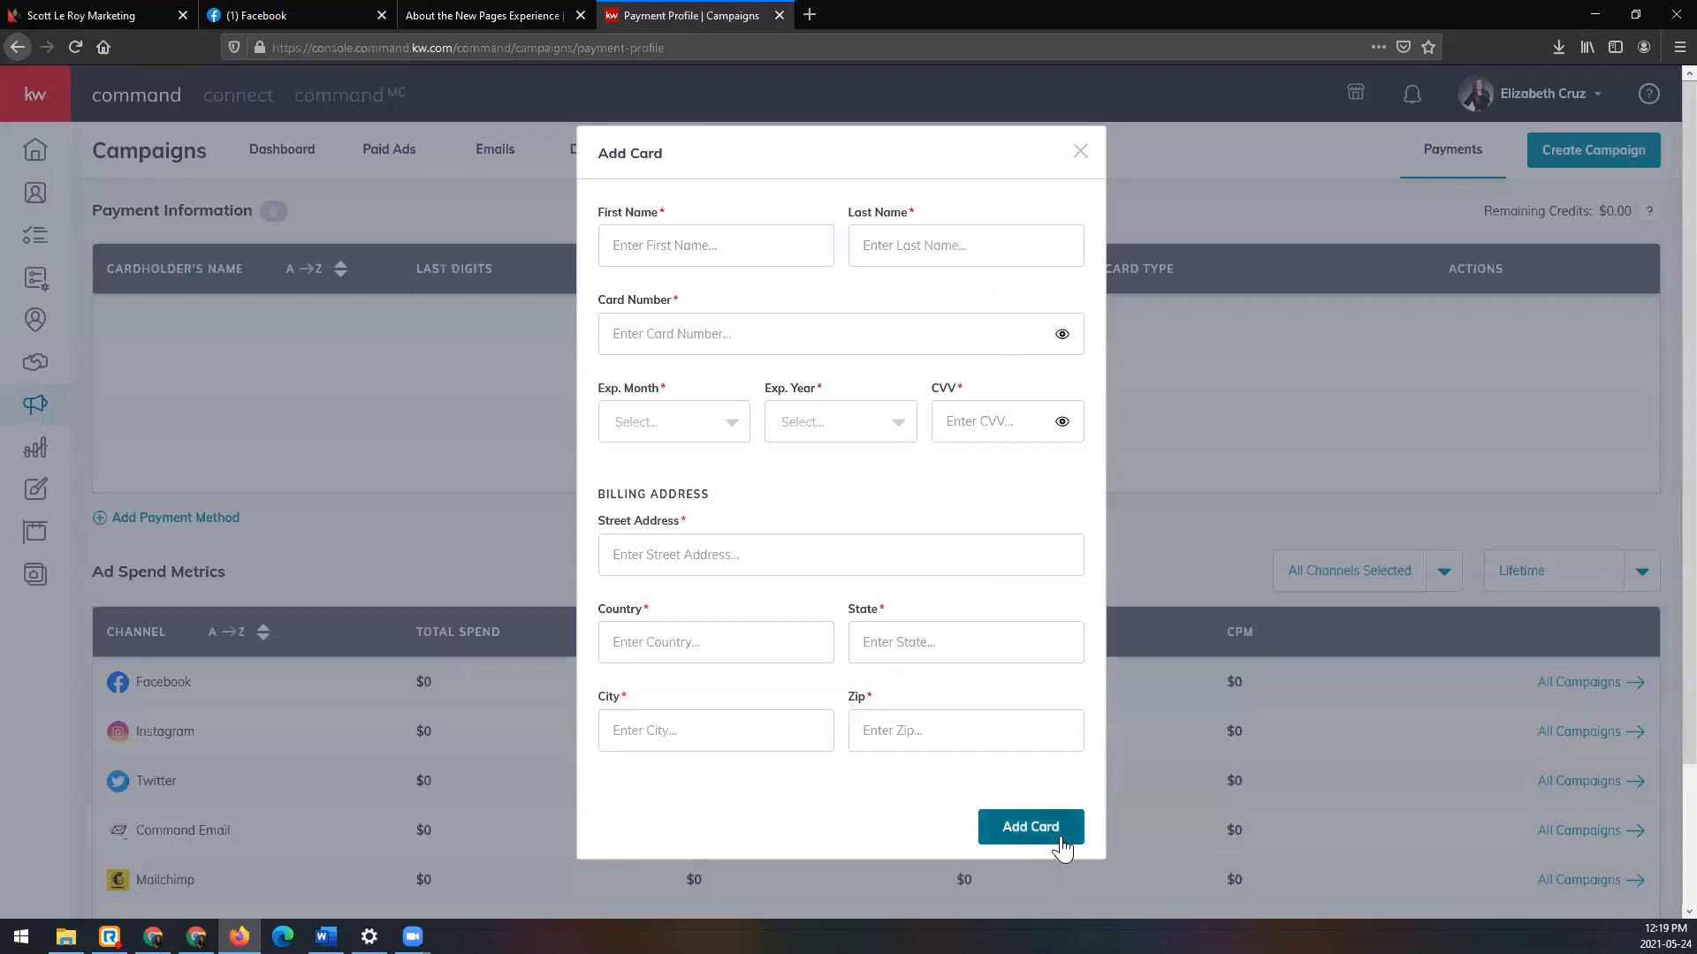
click(1080, 151)
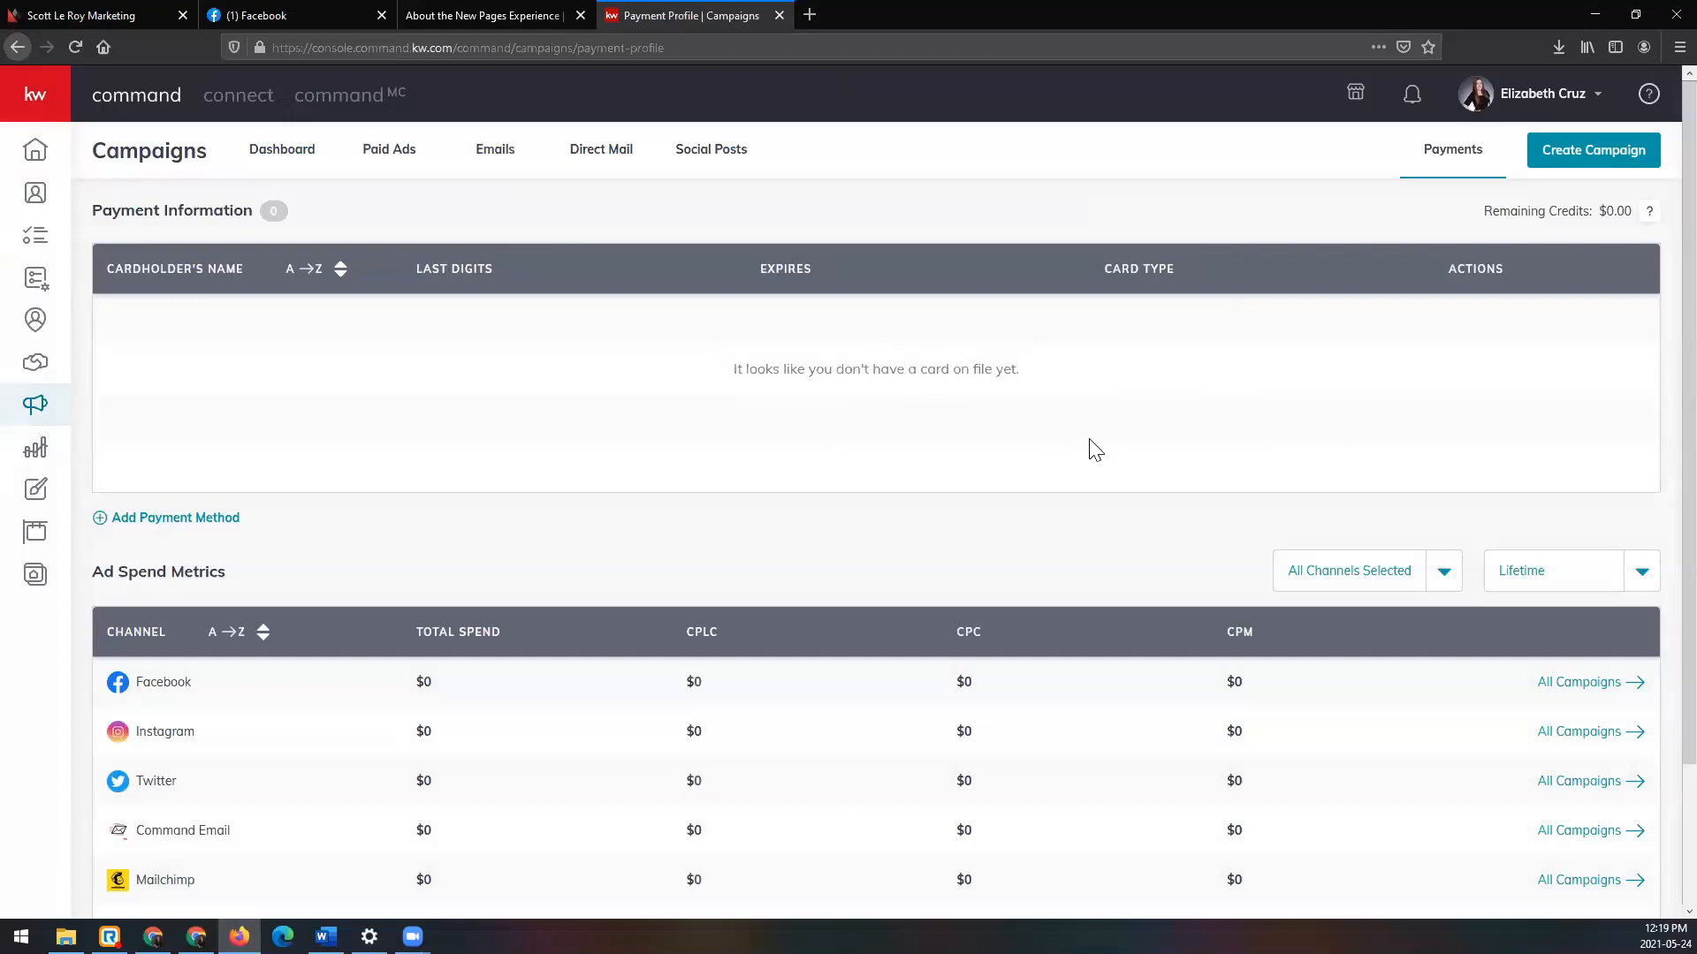
click(1522, 99)
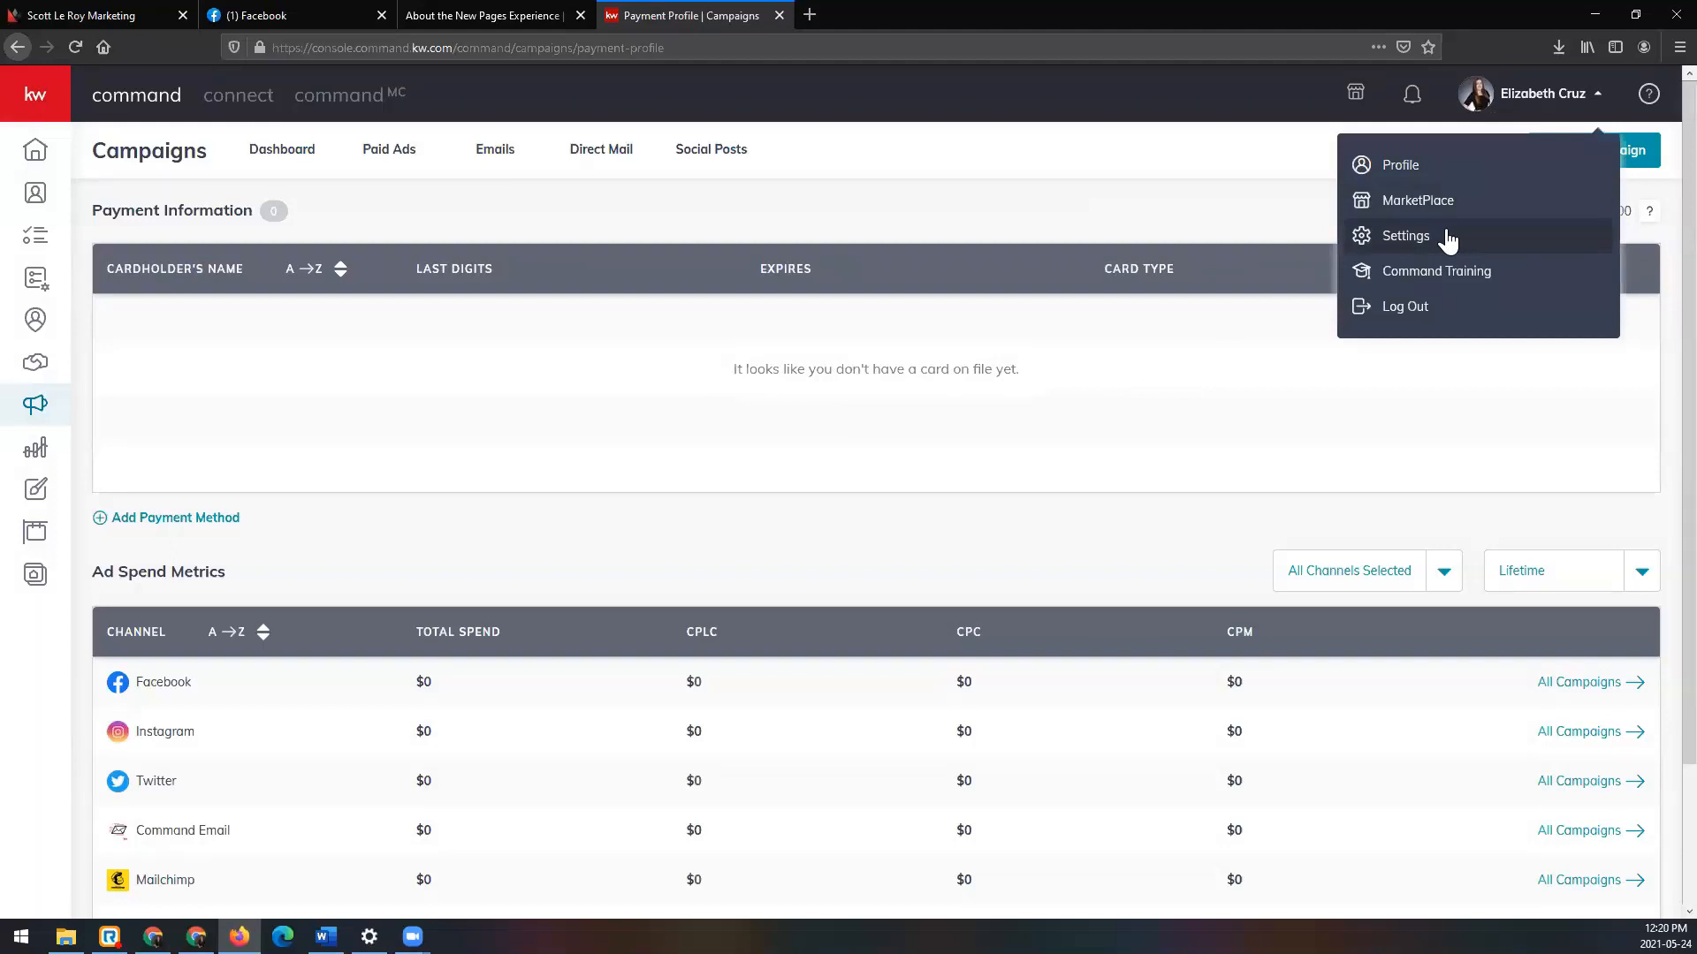
click(1131, 211)
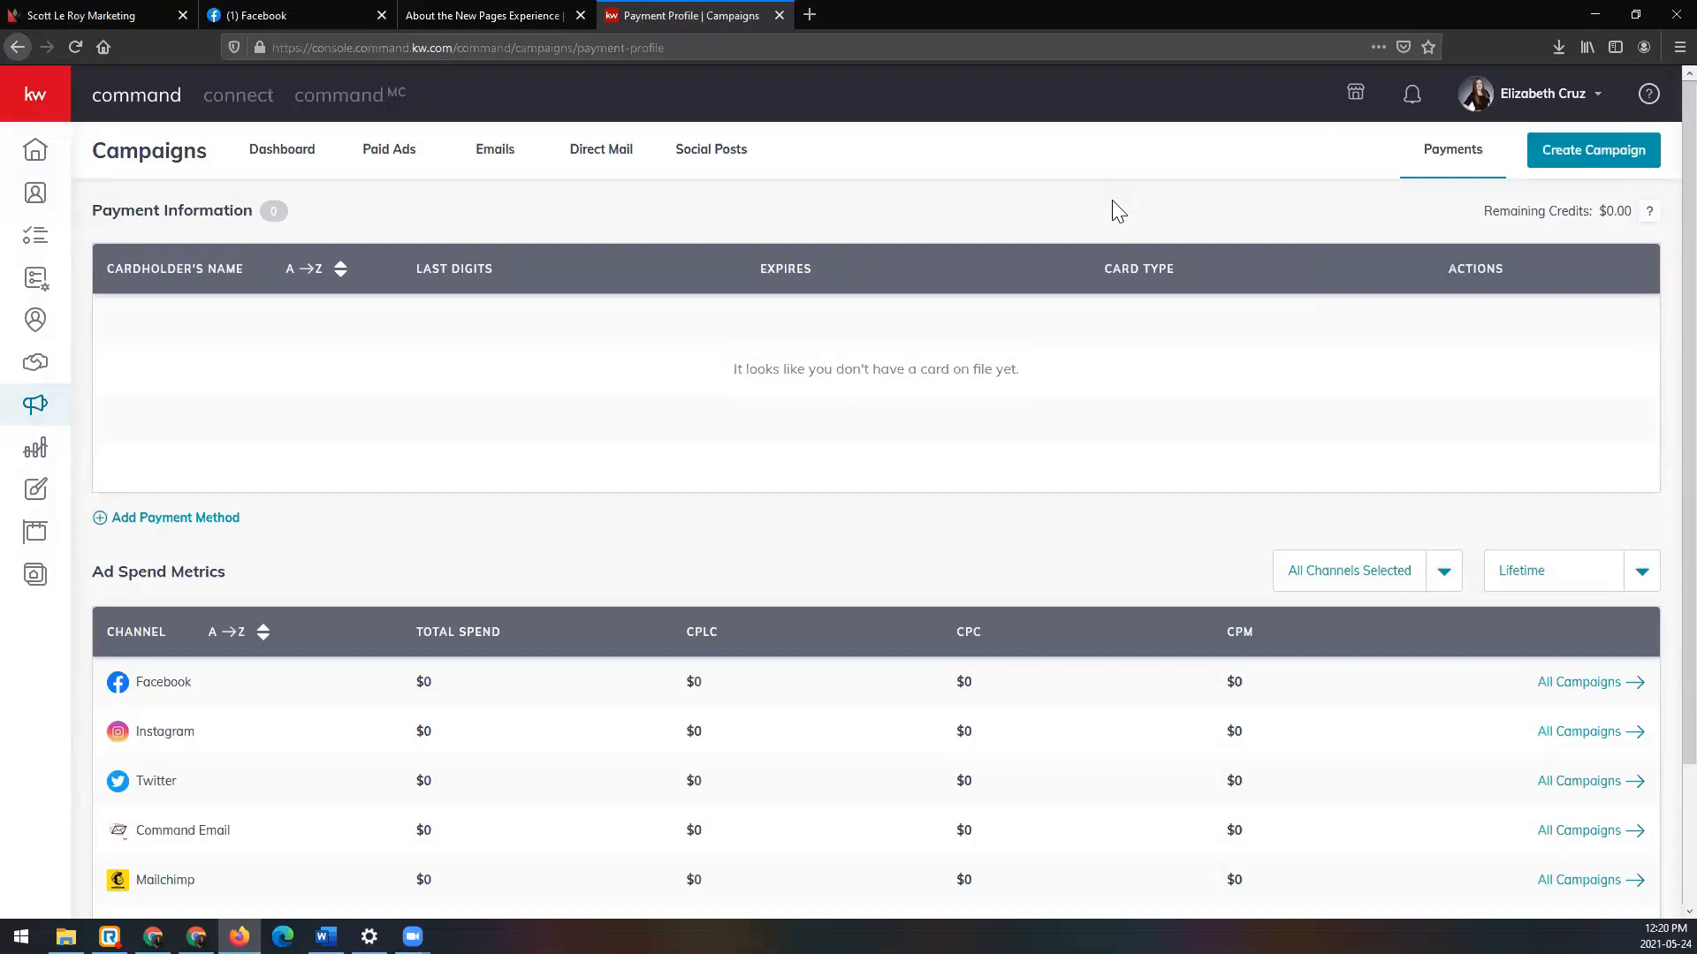
Step: Create a new Social Ad (Paid) campaign and focus its campaign name field
click(1614, 162)
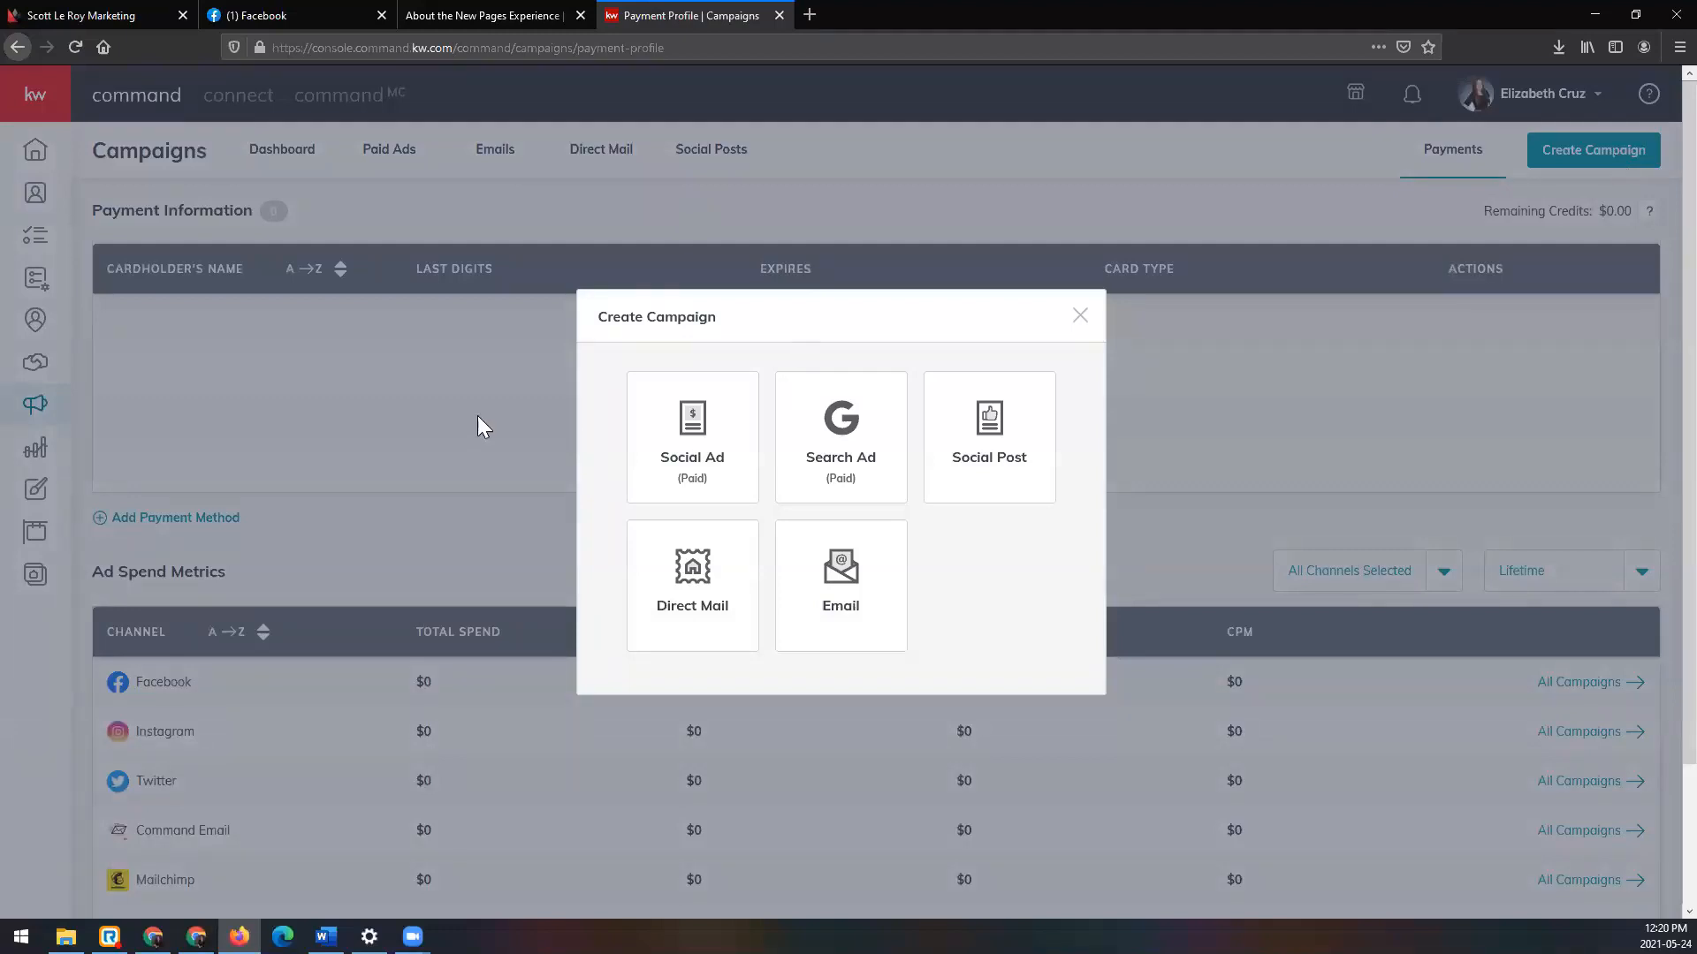
click(721, 435)
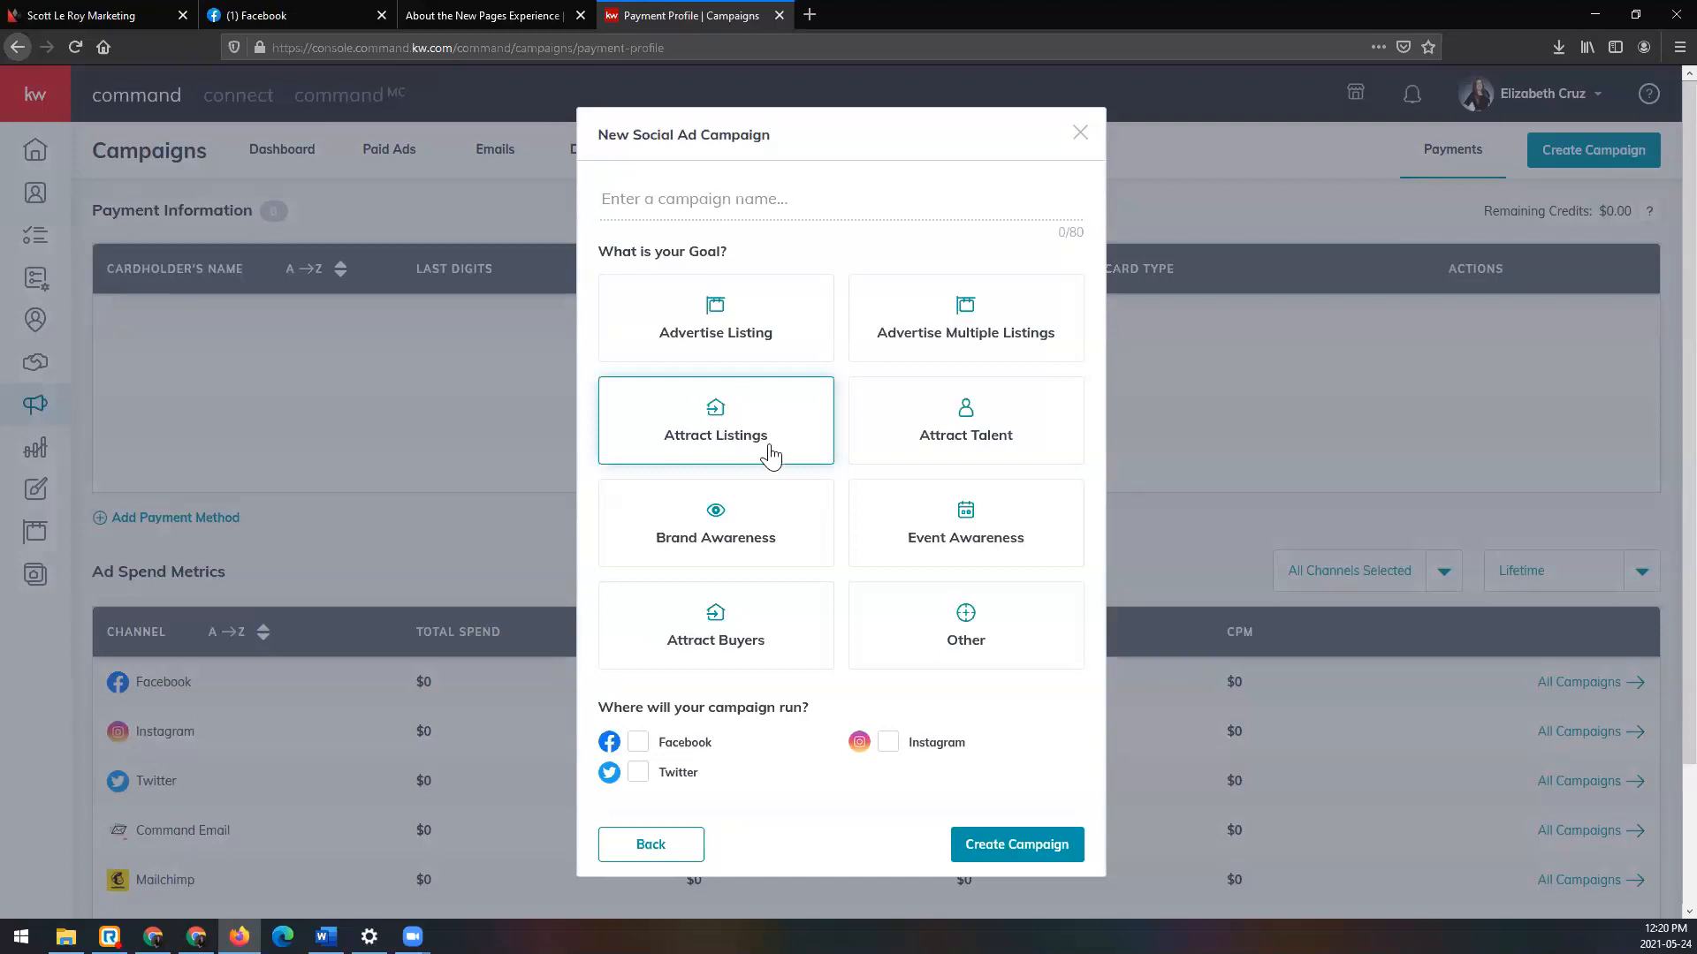
click(754, 202)
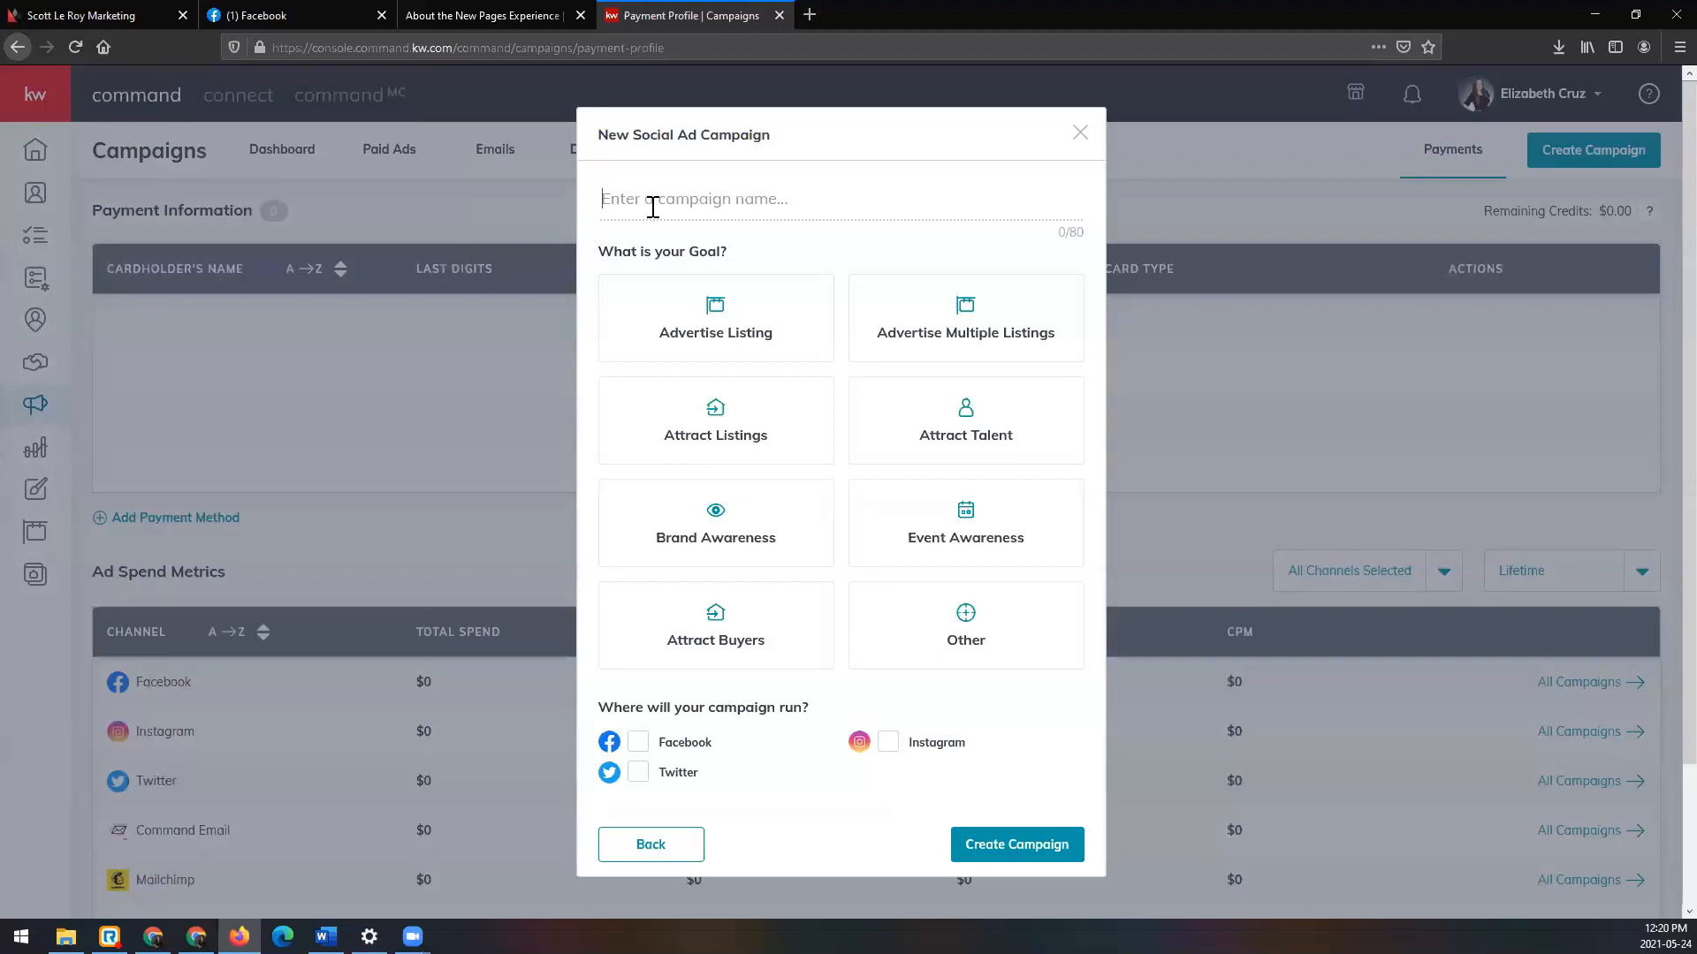
Step: Name the campaign 'Class 5/24/21' and pick the Attract Listings goal card
text(Class 5/24/21)
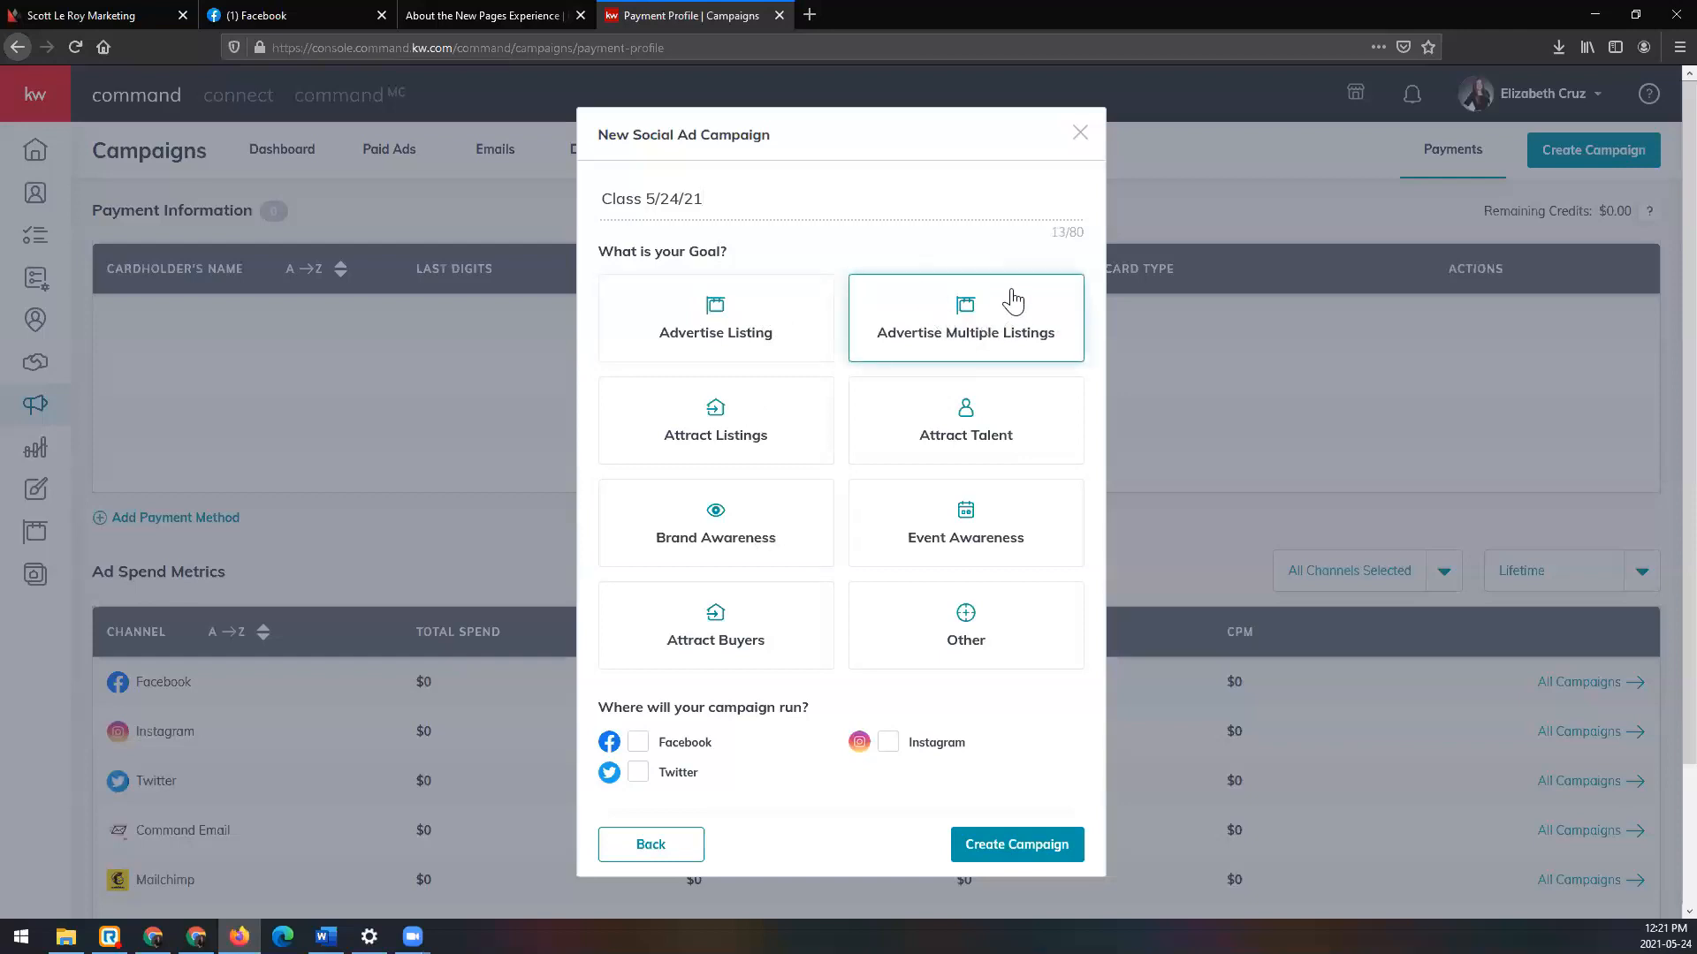
click(782, 433)
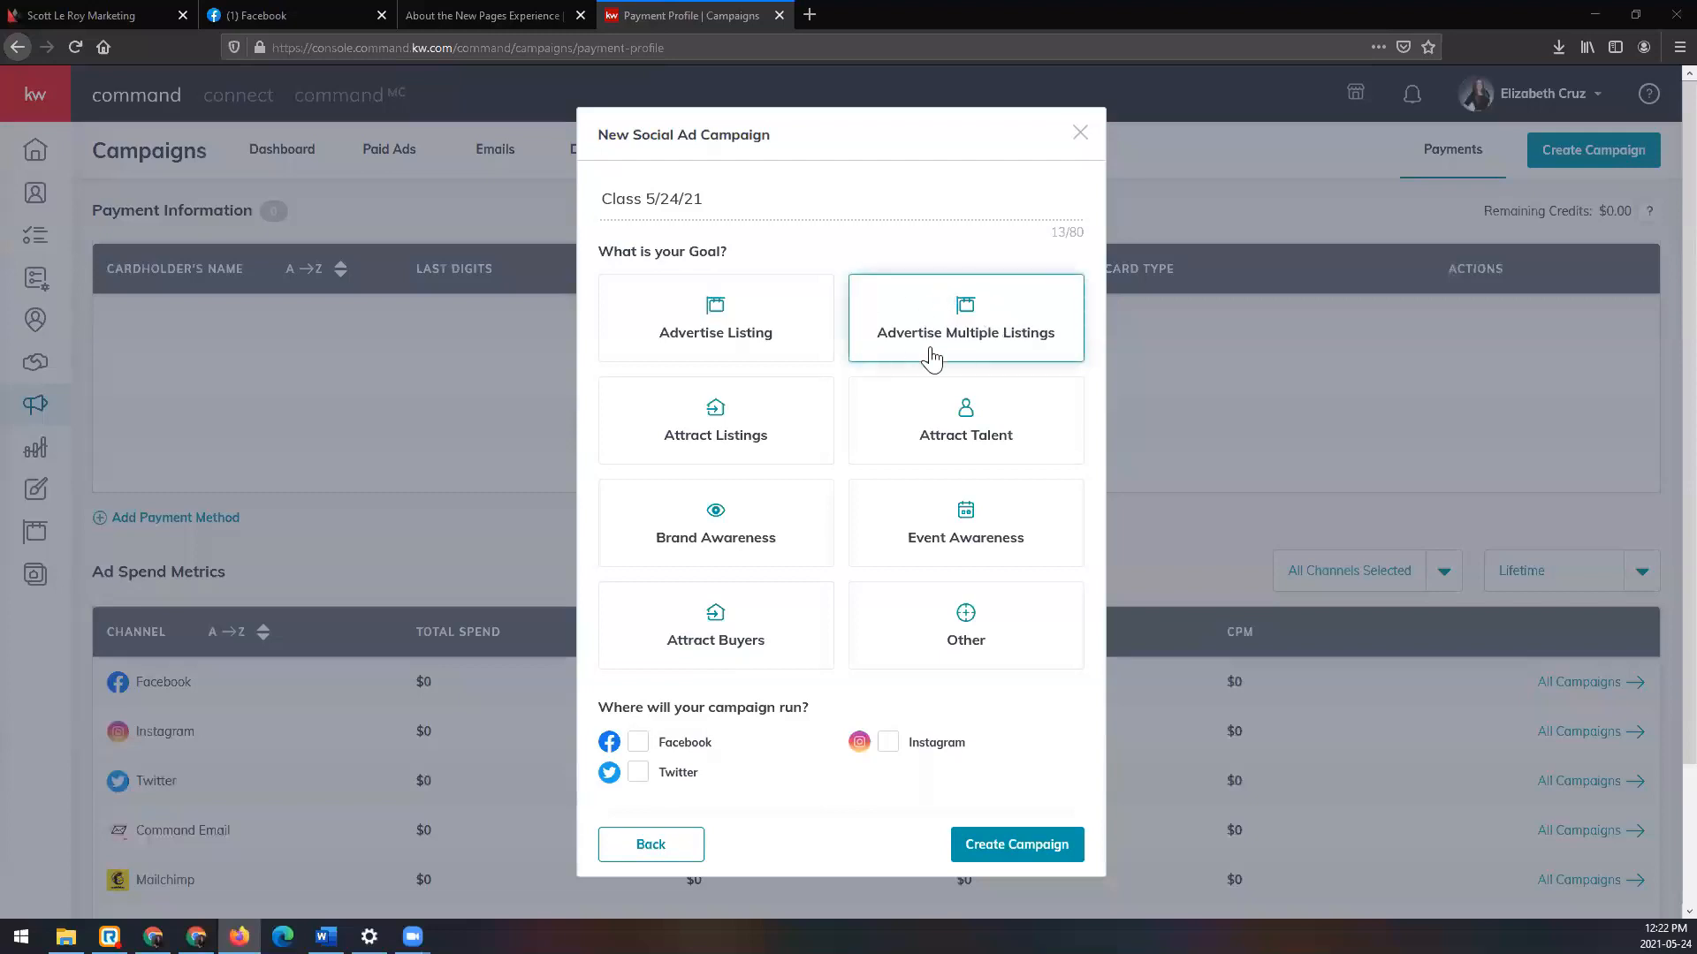
Step: Switch the goal to Brand Awareness, check the Facebook tab, then return to setup
click(724, 530)
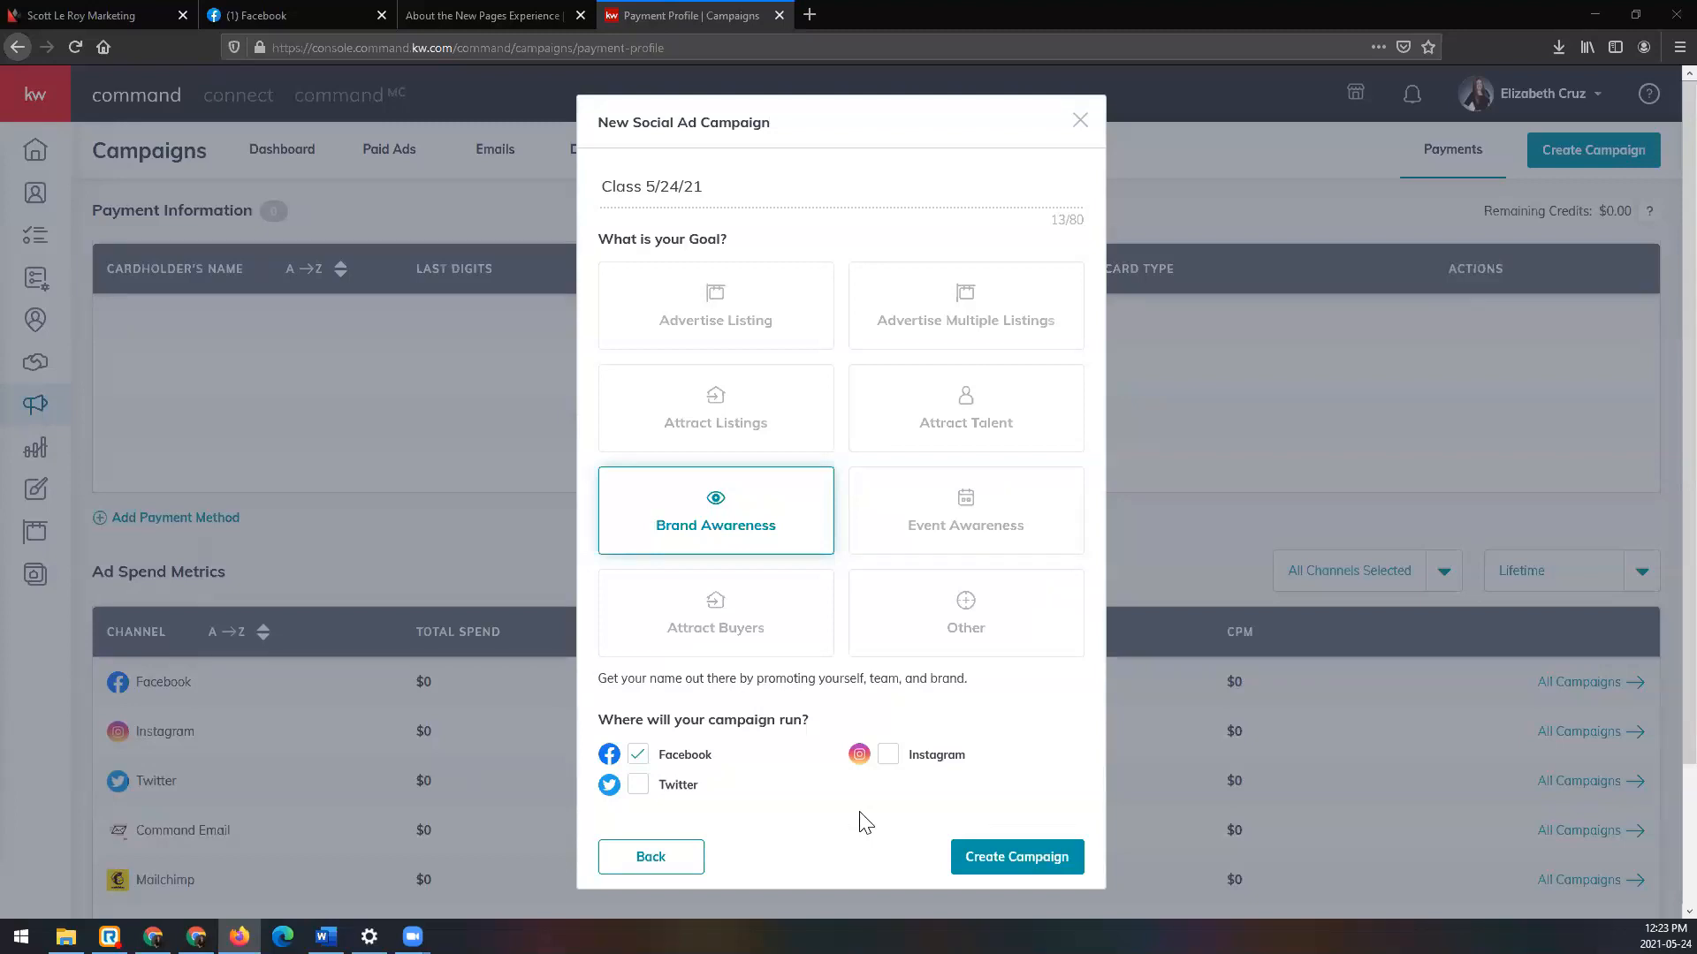
click(364, 15)
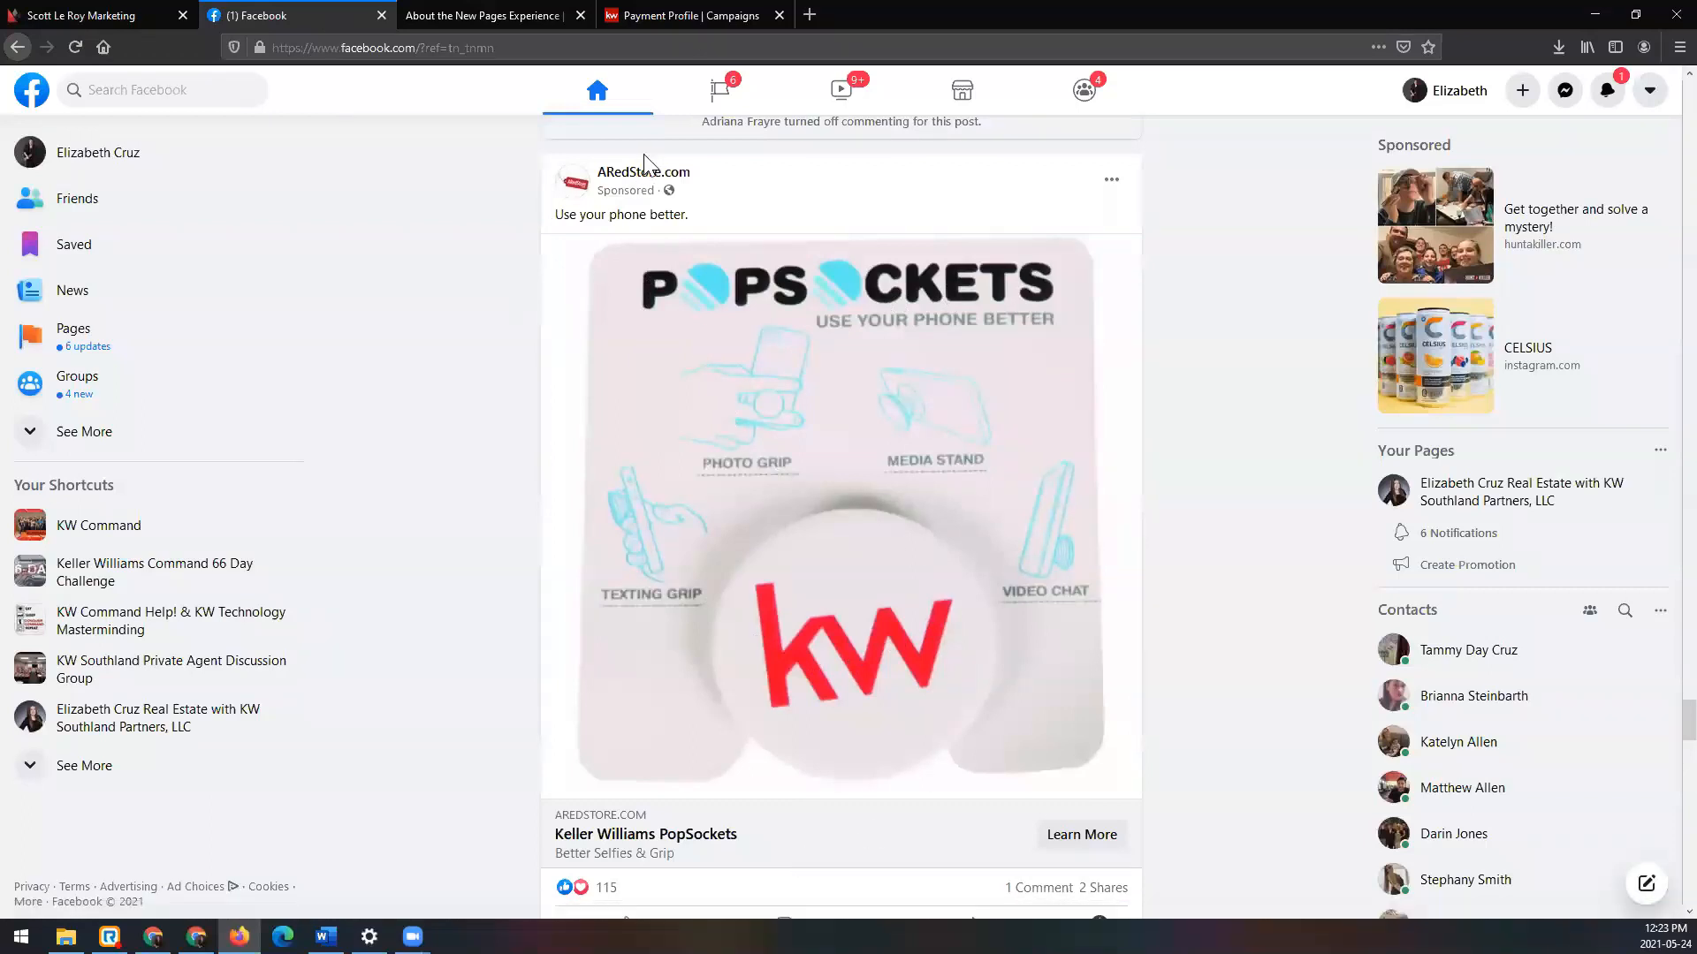
click(698, 13)
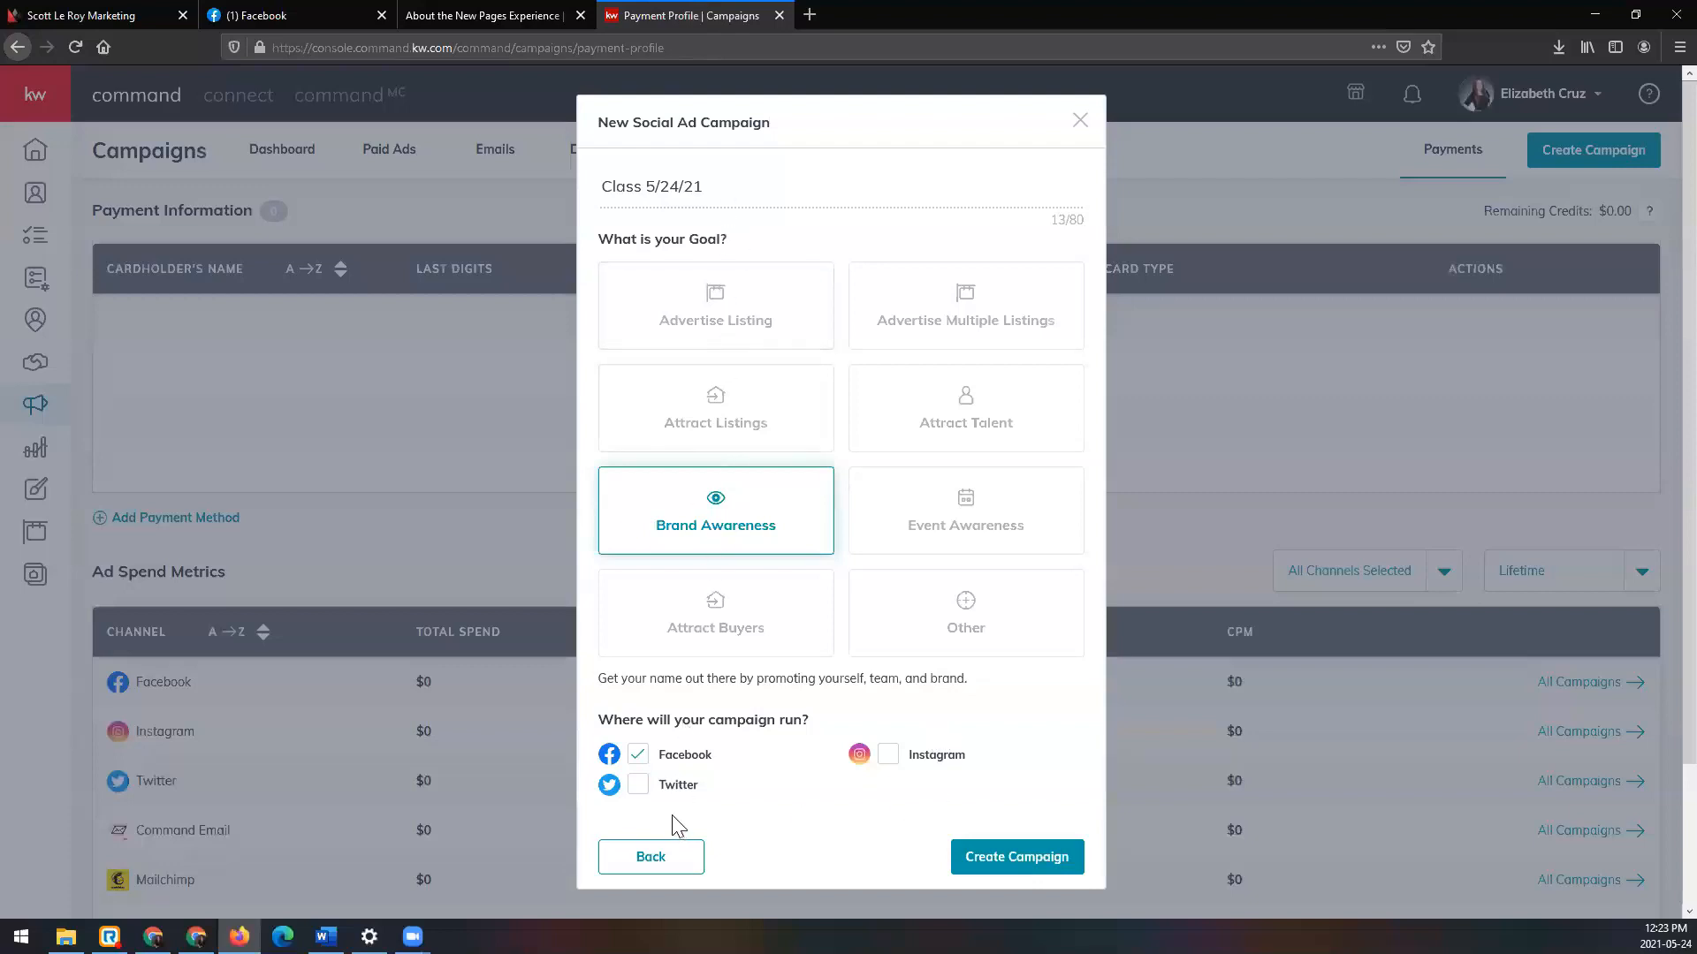
Step: Attempt campaign creation, reload the stuck page, and choose Social Ad again
click(1017, 857)
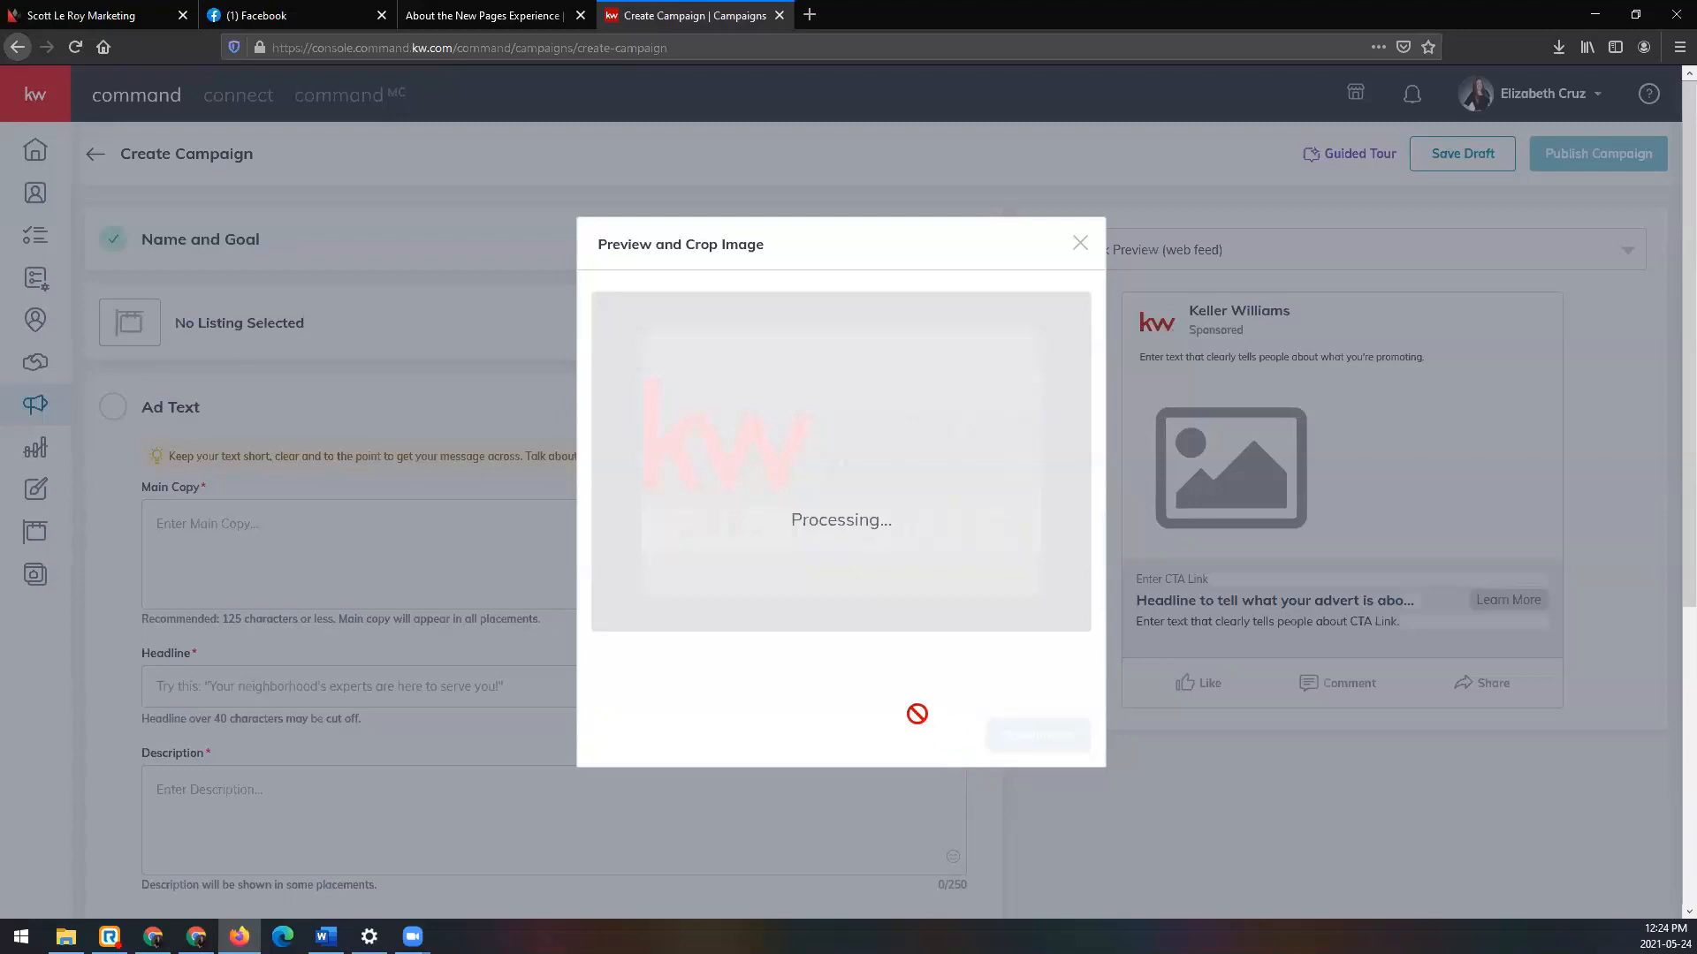
click(75, 47)
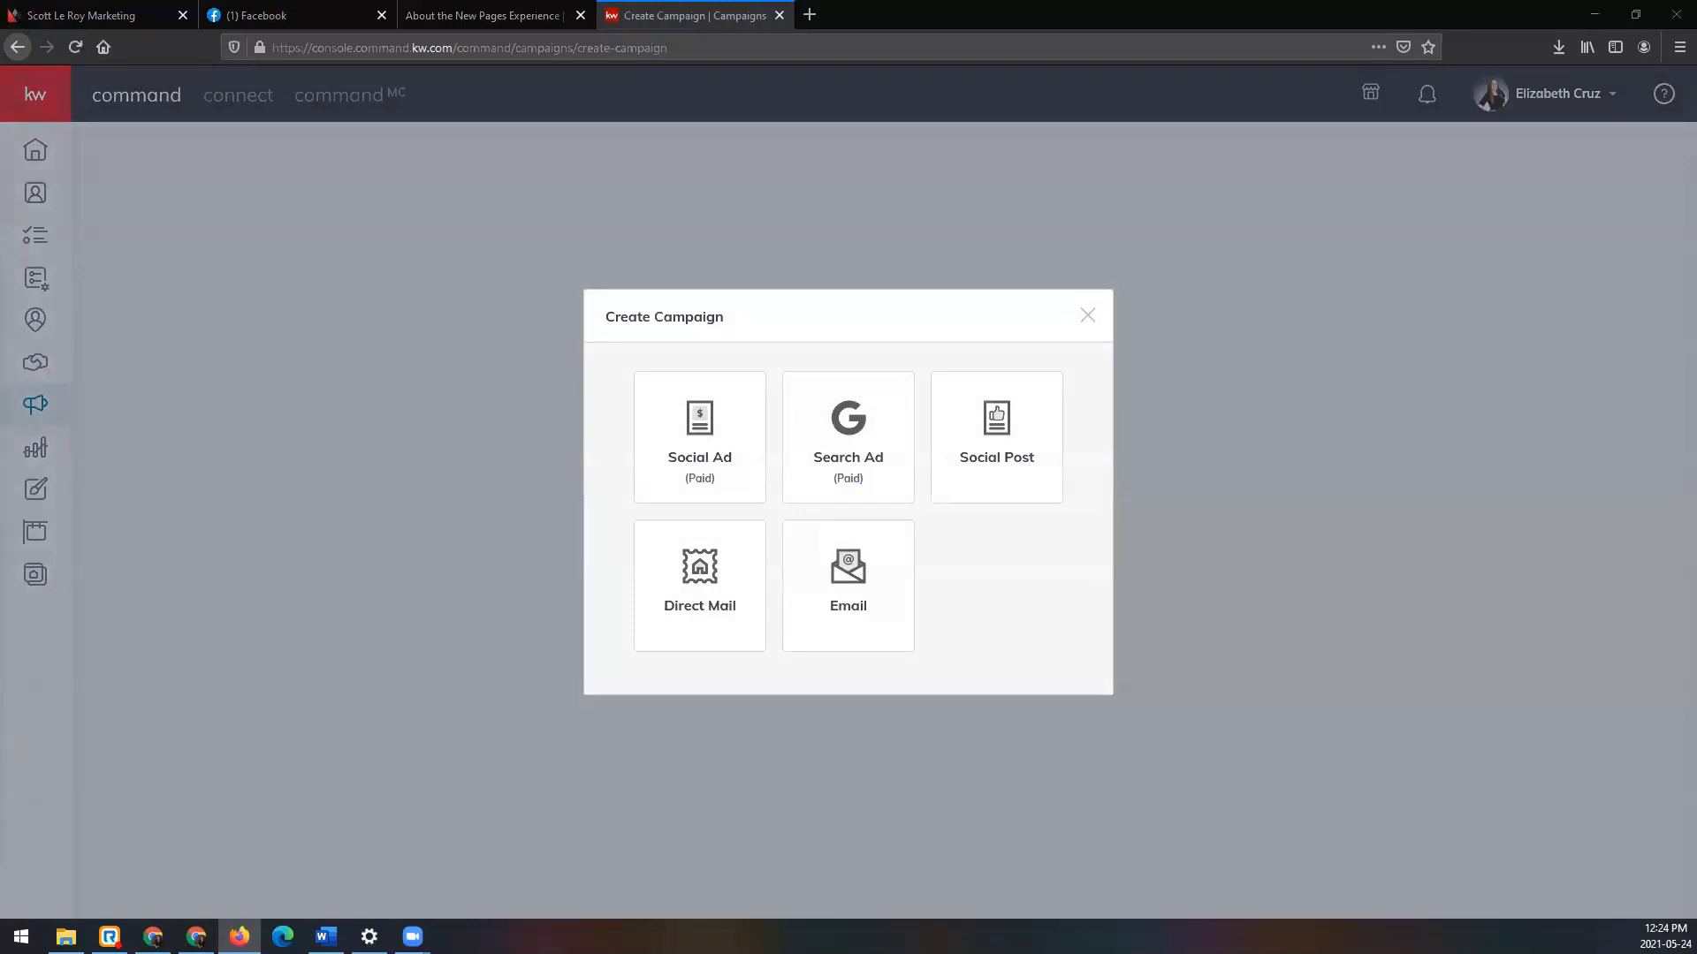
click(714, 425)
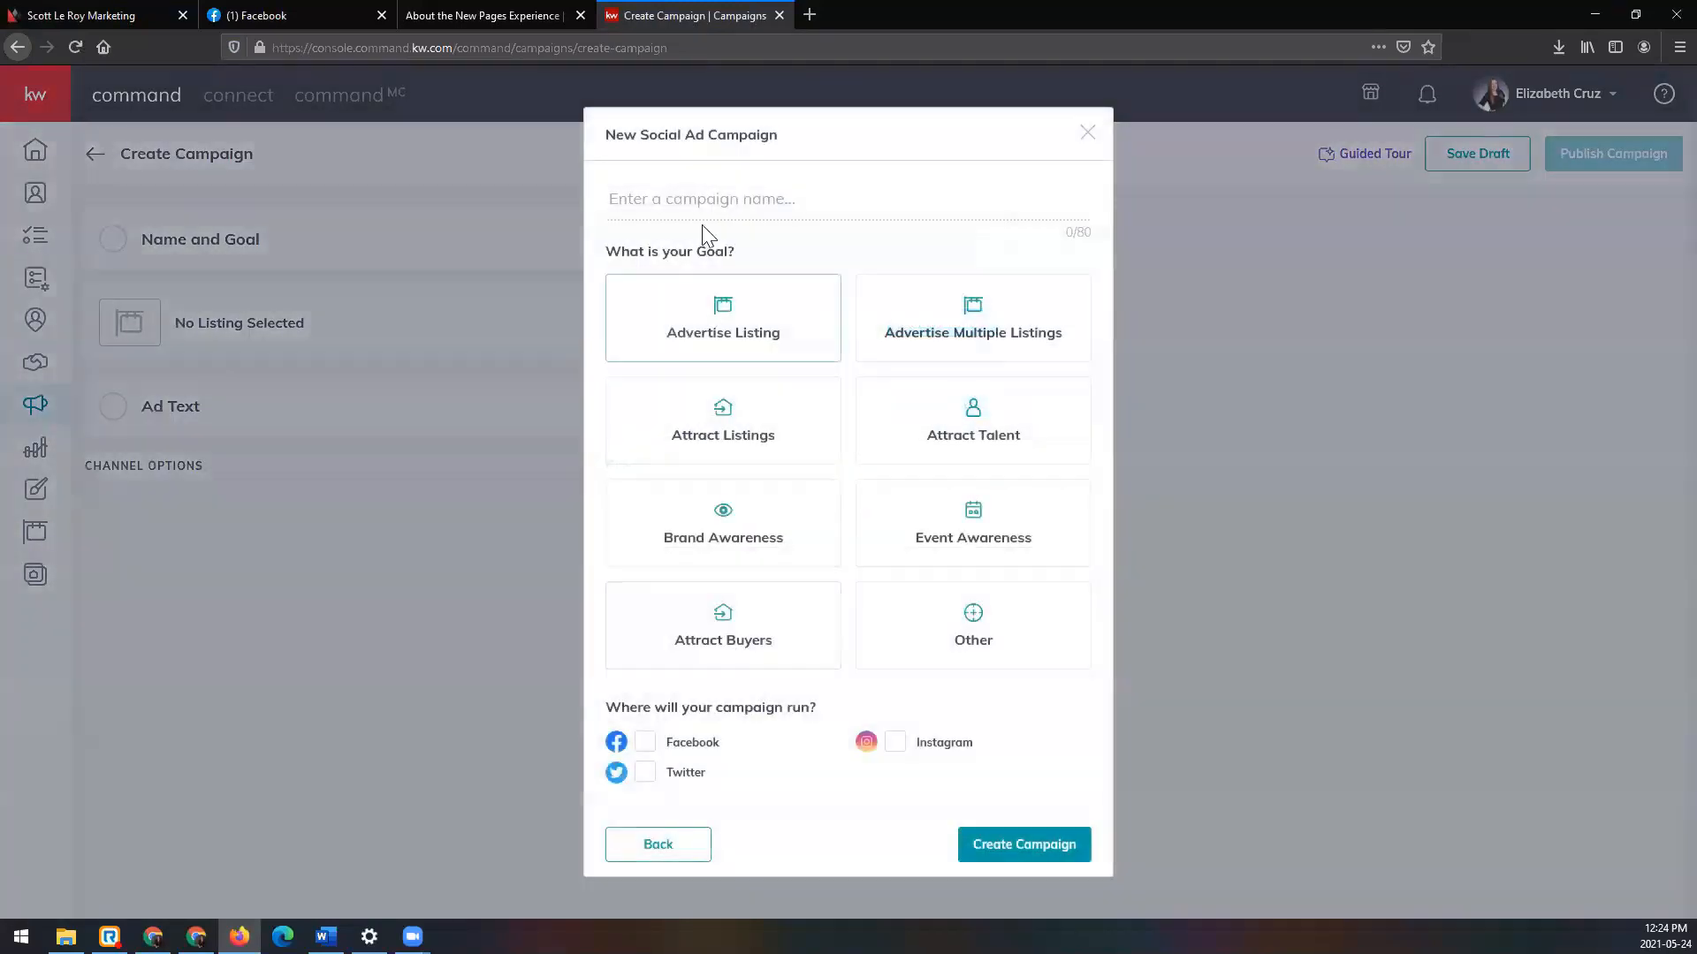
Step: Re-enter 'Class 5/24/21' with Brand Awareness on Facebook and create the campaign
click(708, 210)
text(Class 5/24/21)
click(760, 540)
click(682, 755)
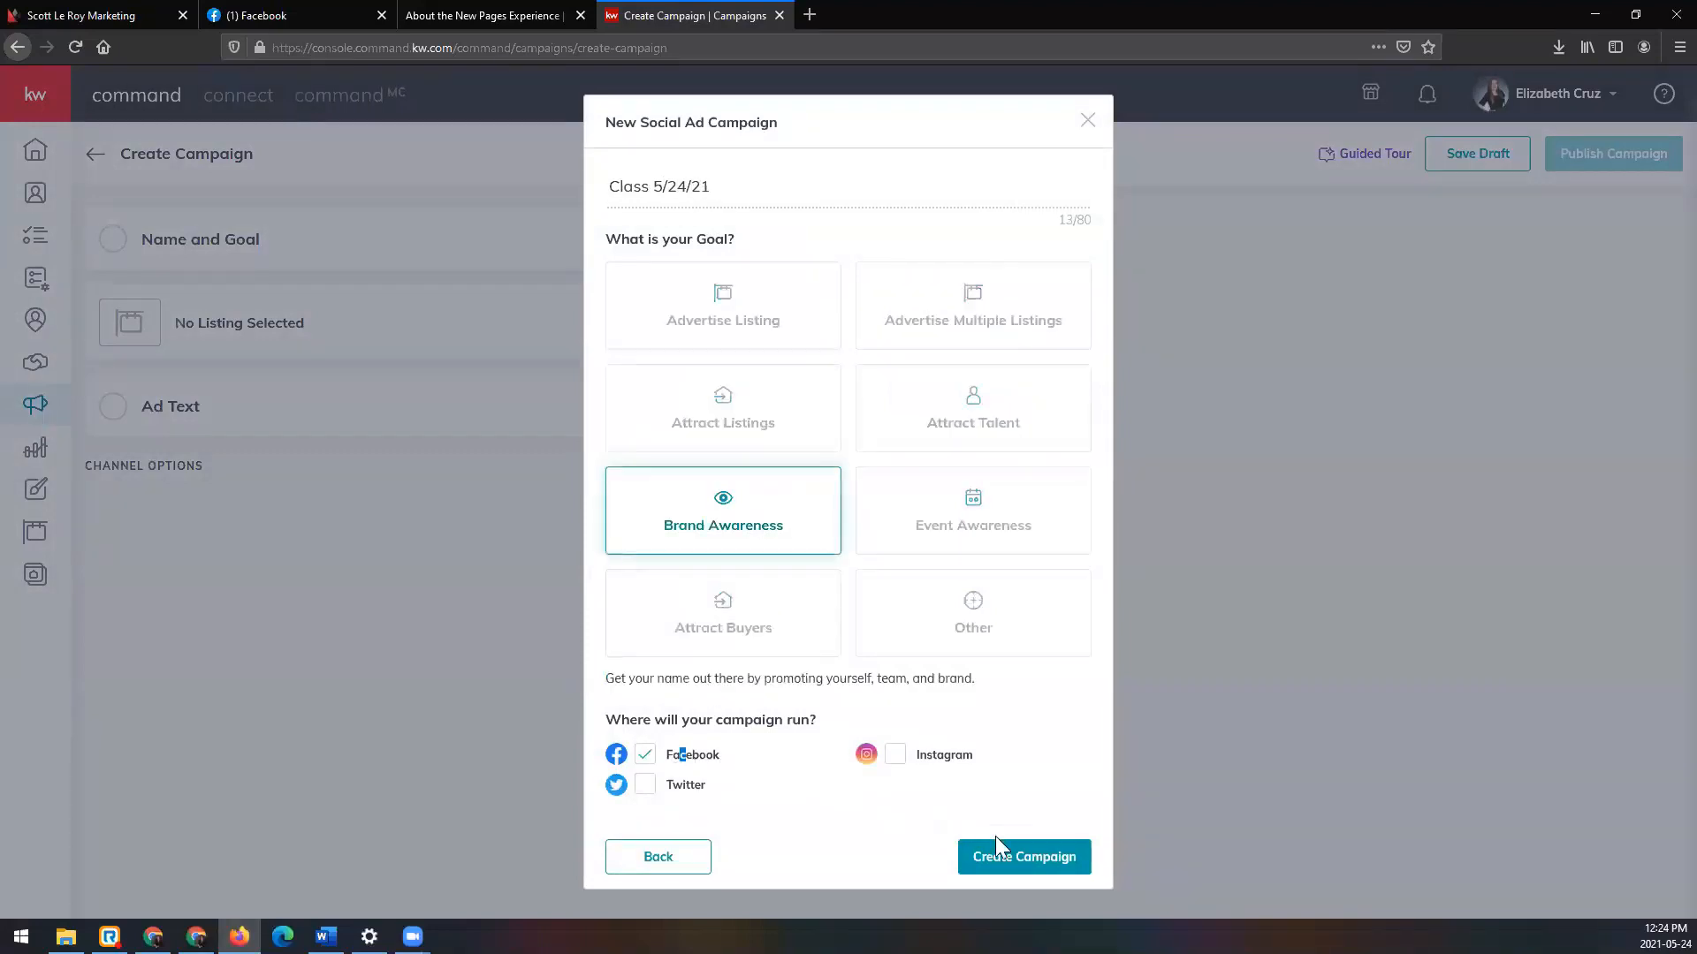
click(1067, 861)
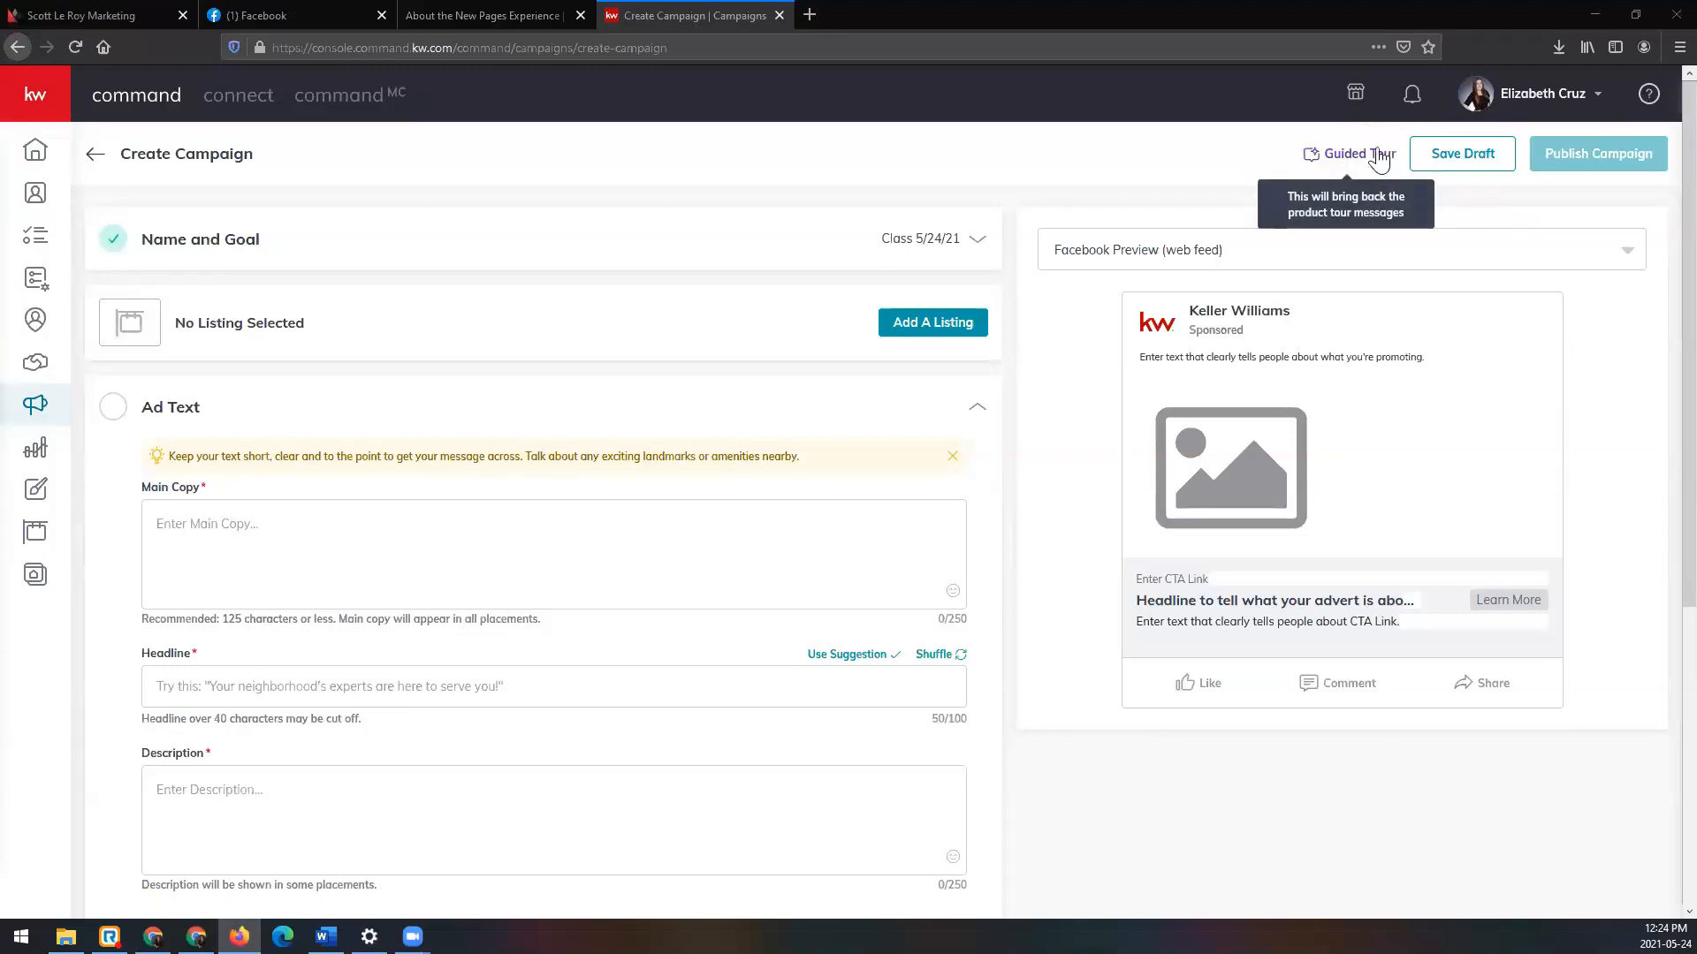
click(1367, 159)
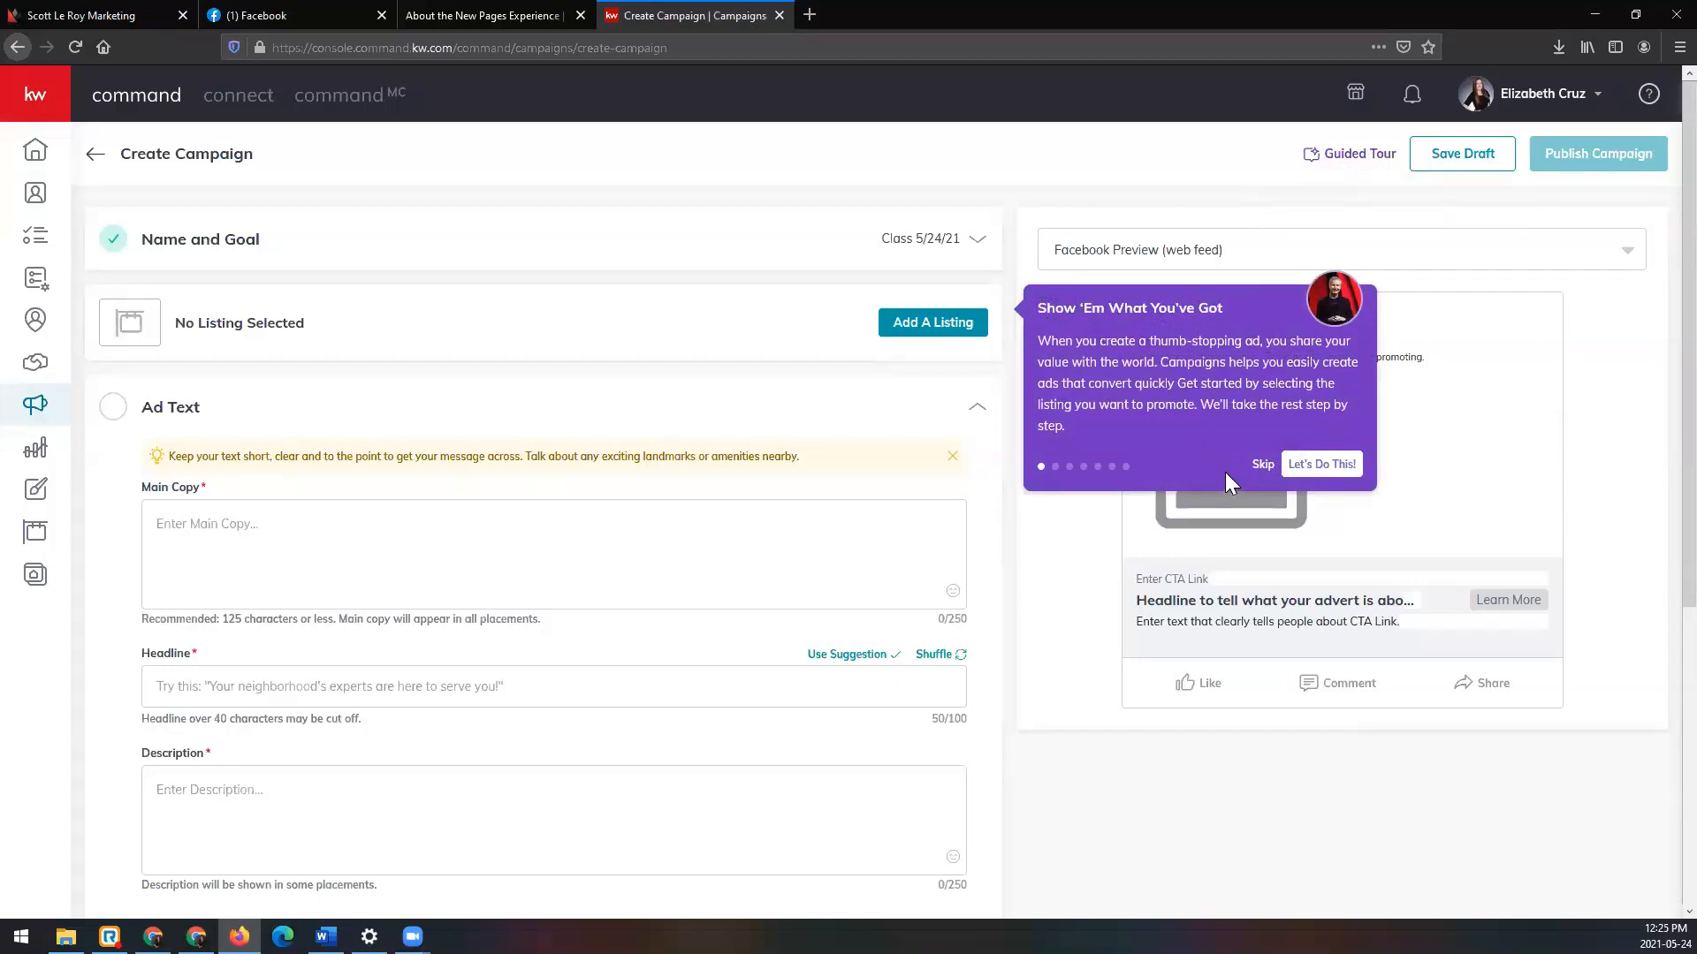
click(1263, 464)
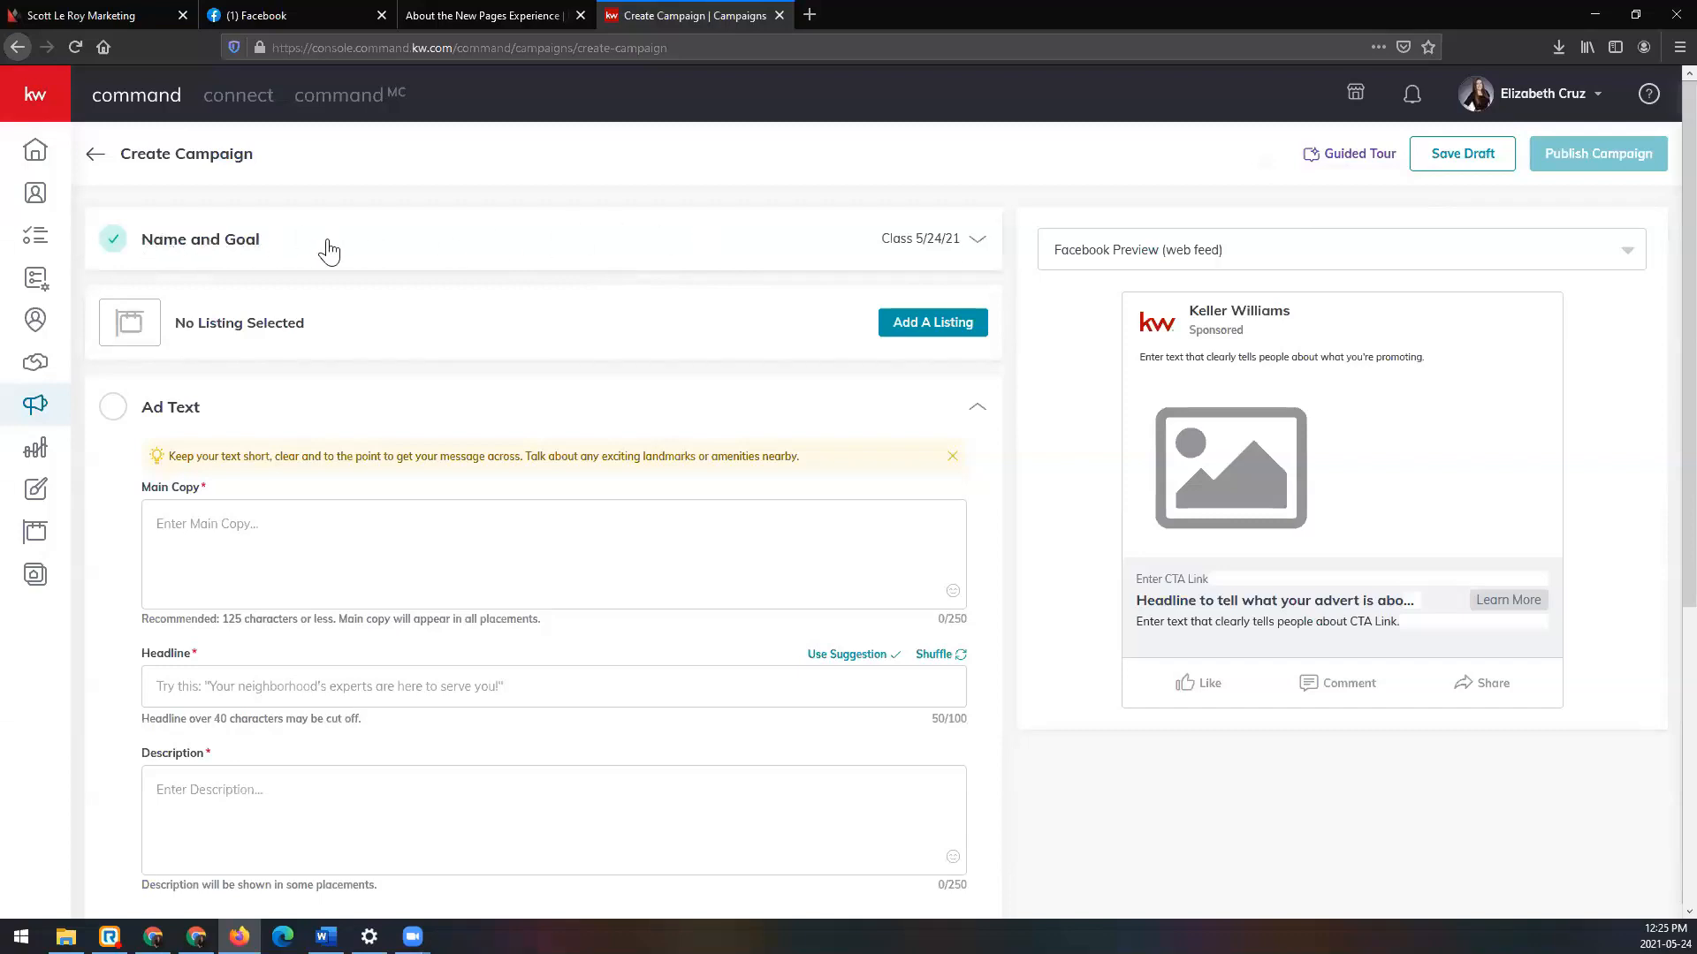
Step: Save the 'Class 5/24/21' name and Brand Awareness goal, then start Add A Listing
click(979, 241)
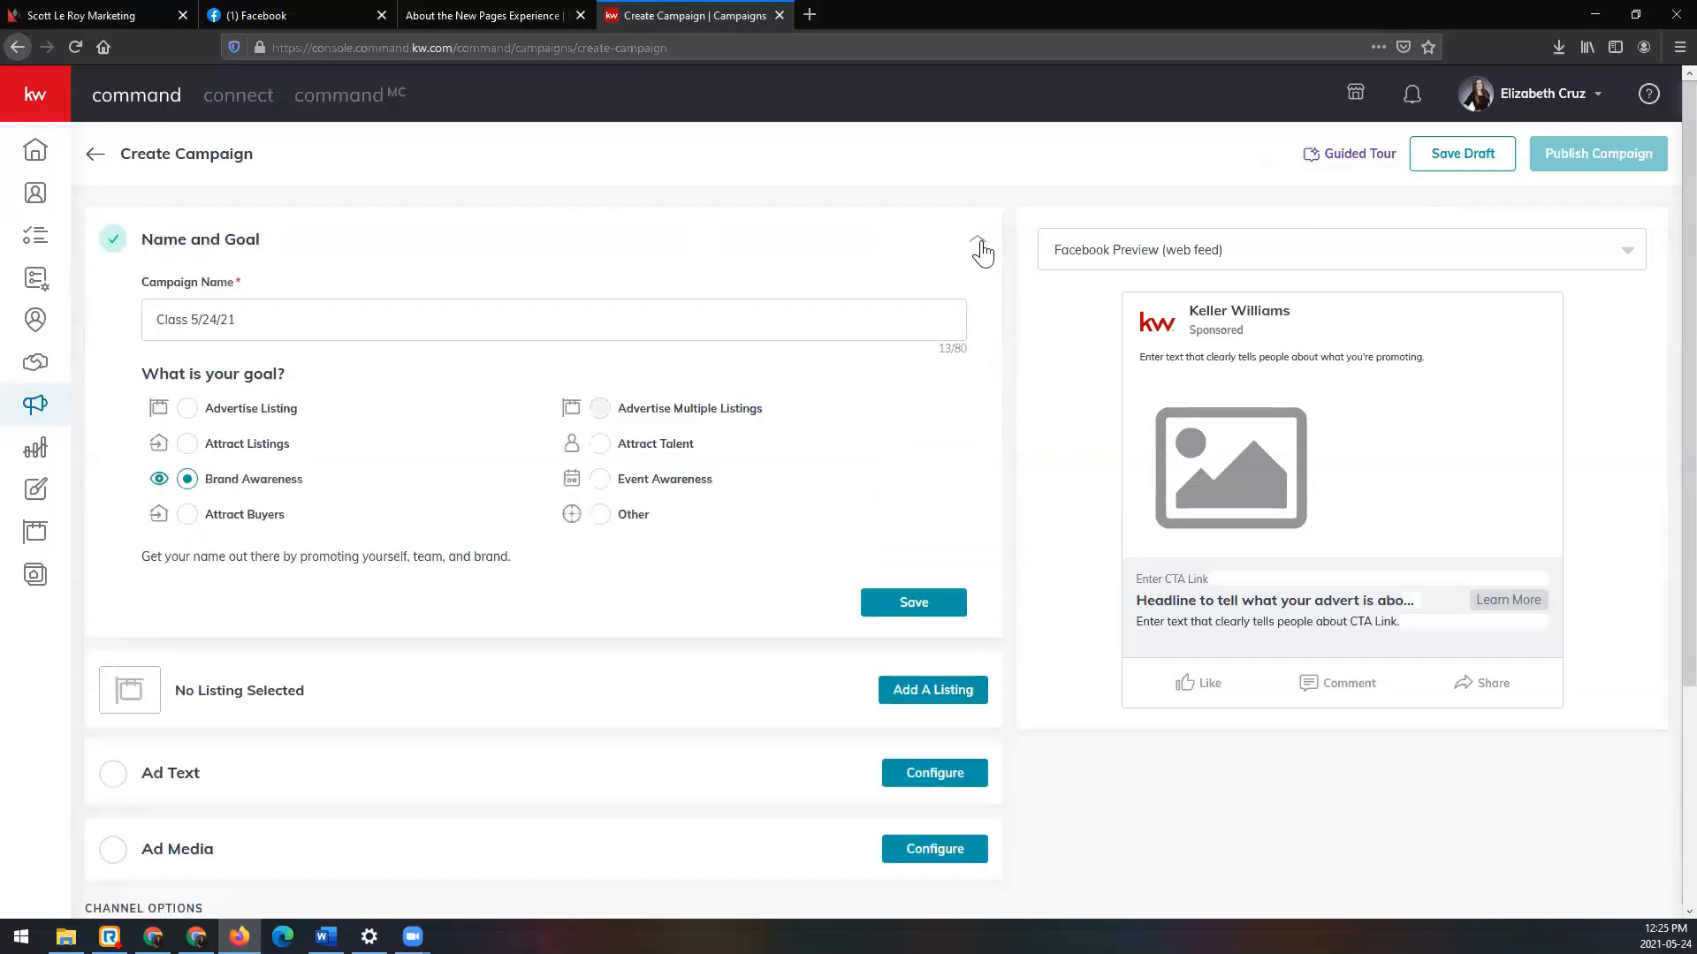
drag(247, 325, 72, 320)
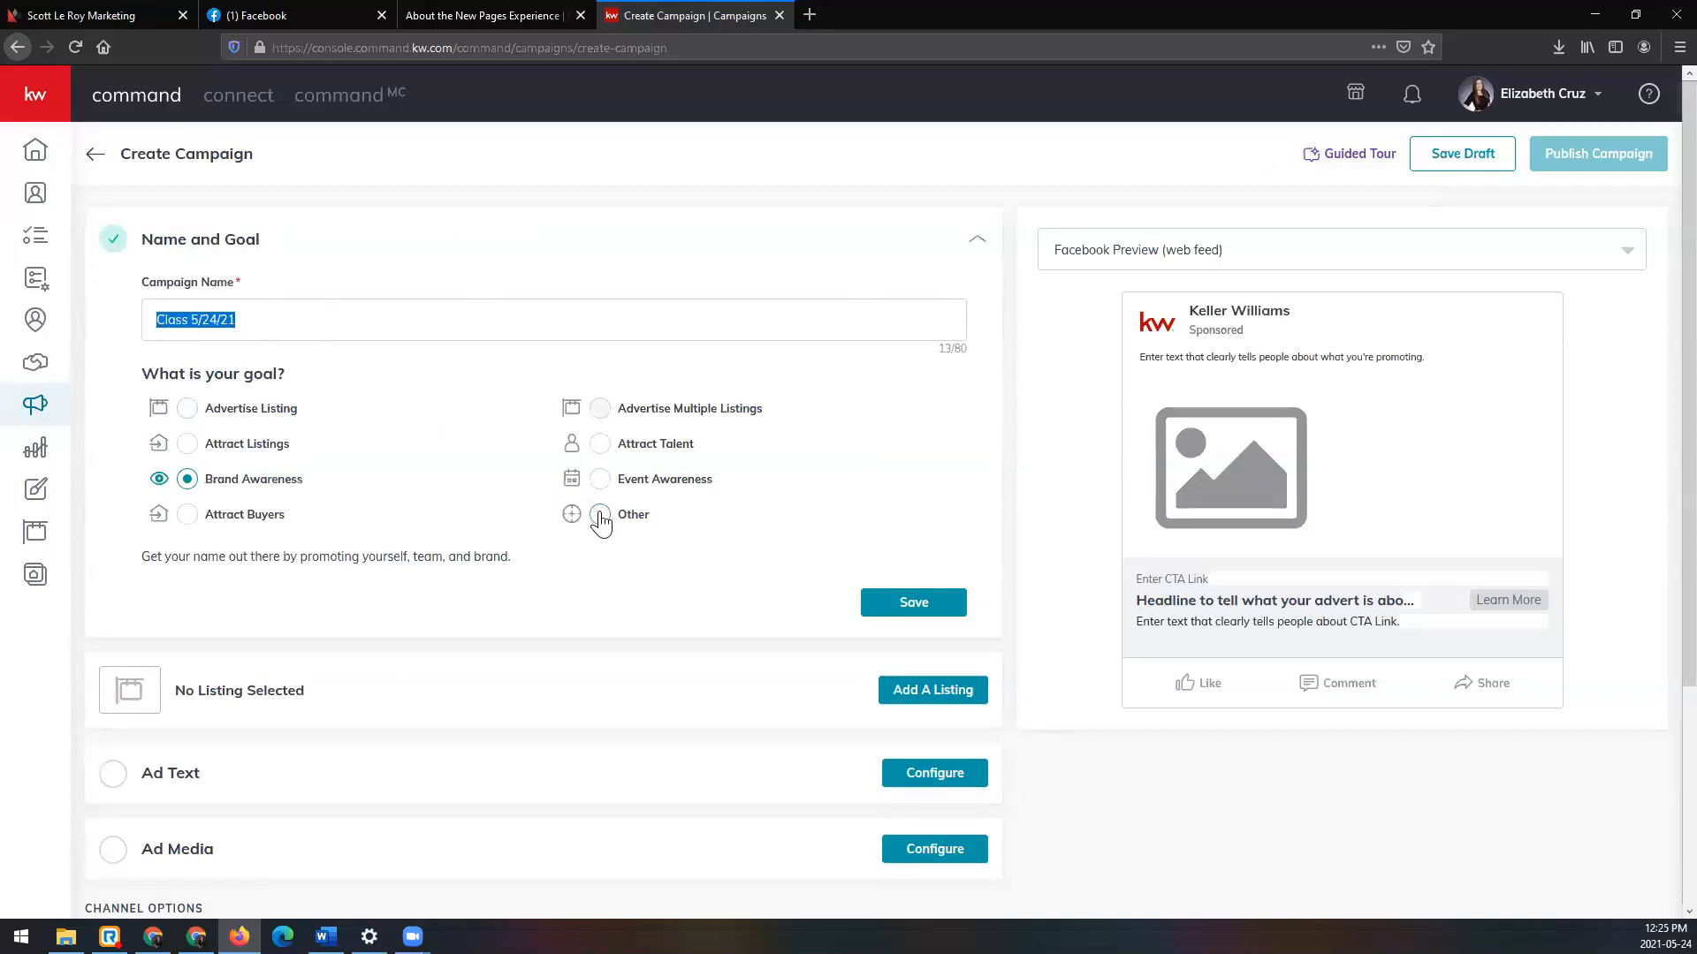
click(951, 610)
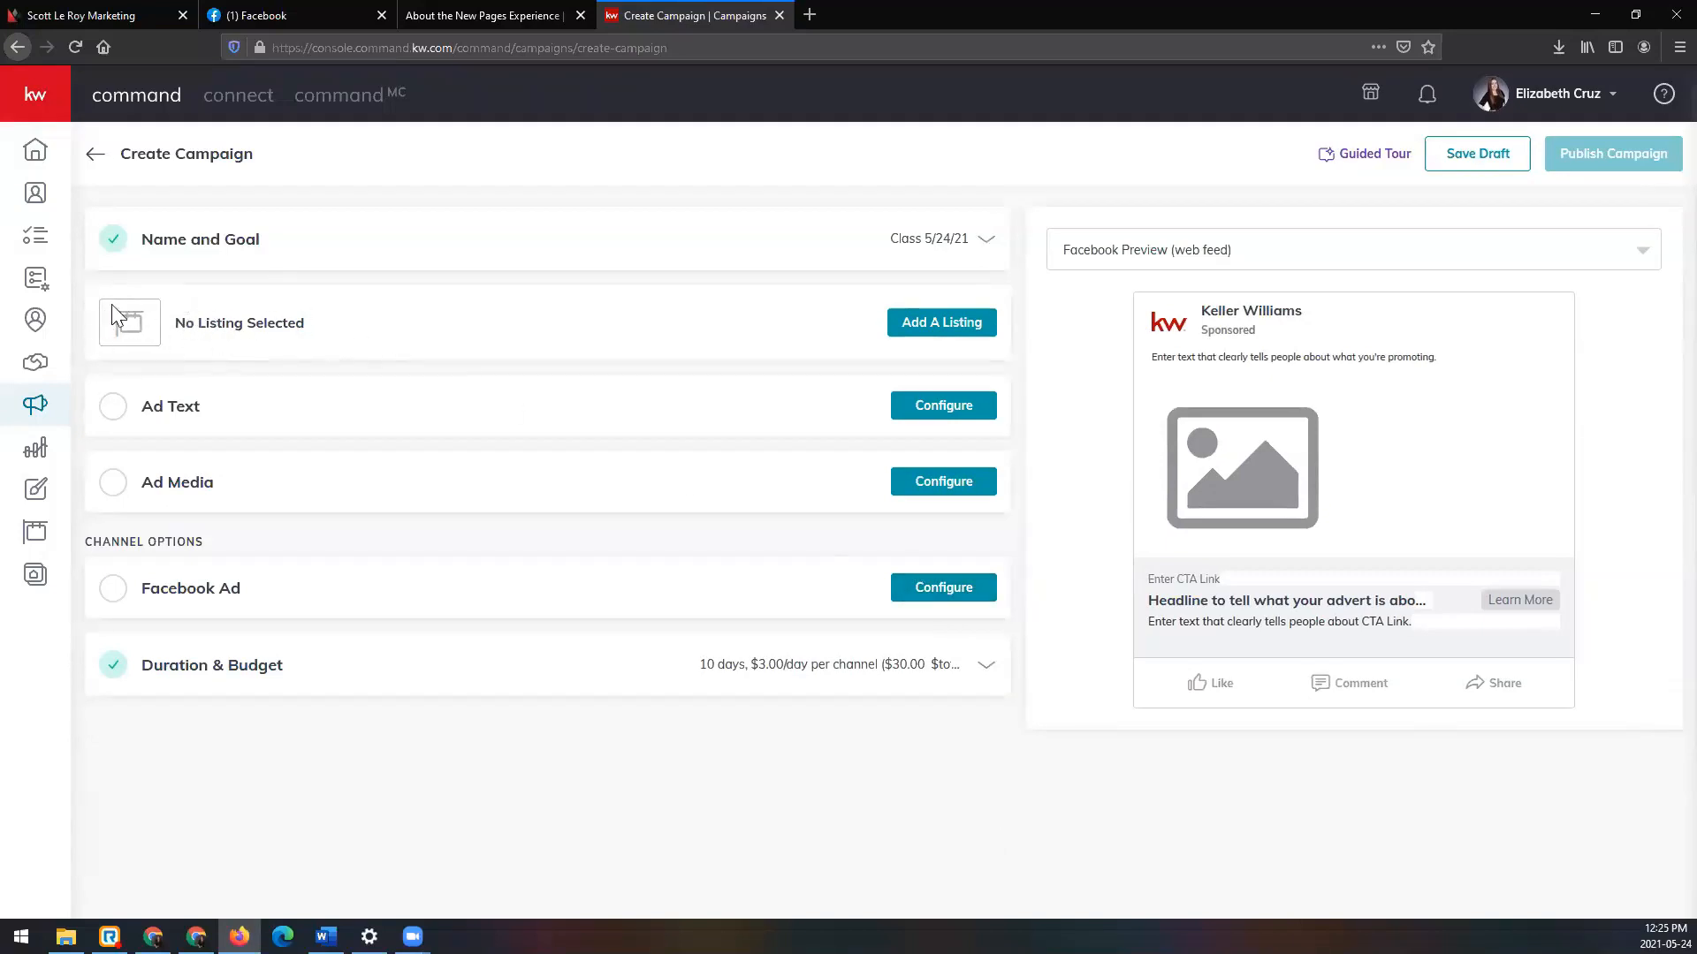
click(978, 329)
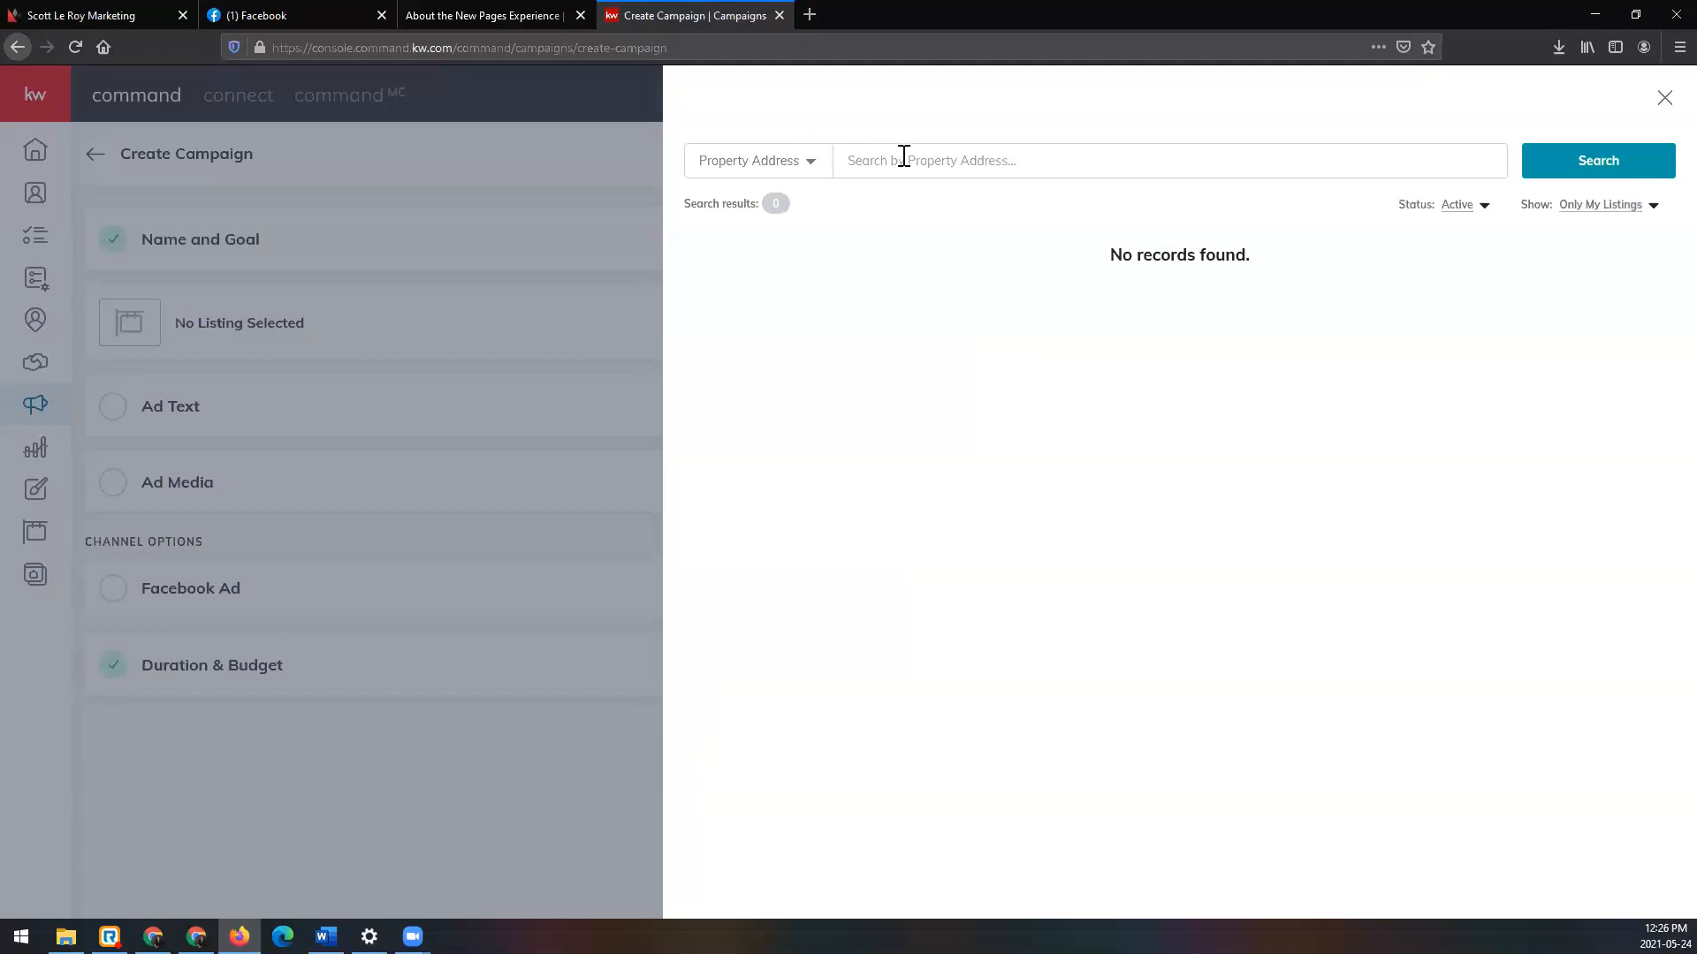
Step: Focus the property address search and open the 'Show: Only My Listings' options
click(966, 159)
click(1599, 208)
Step: Show all listings, close the search without a property, and expand Ad Text
click(1603, 237)
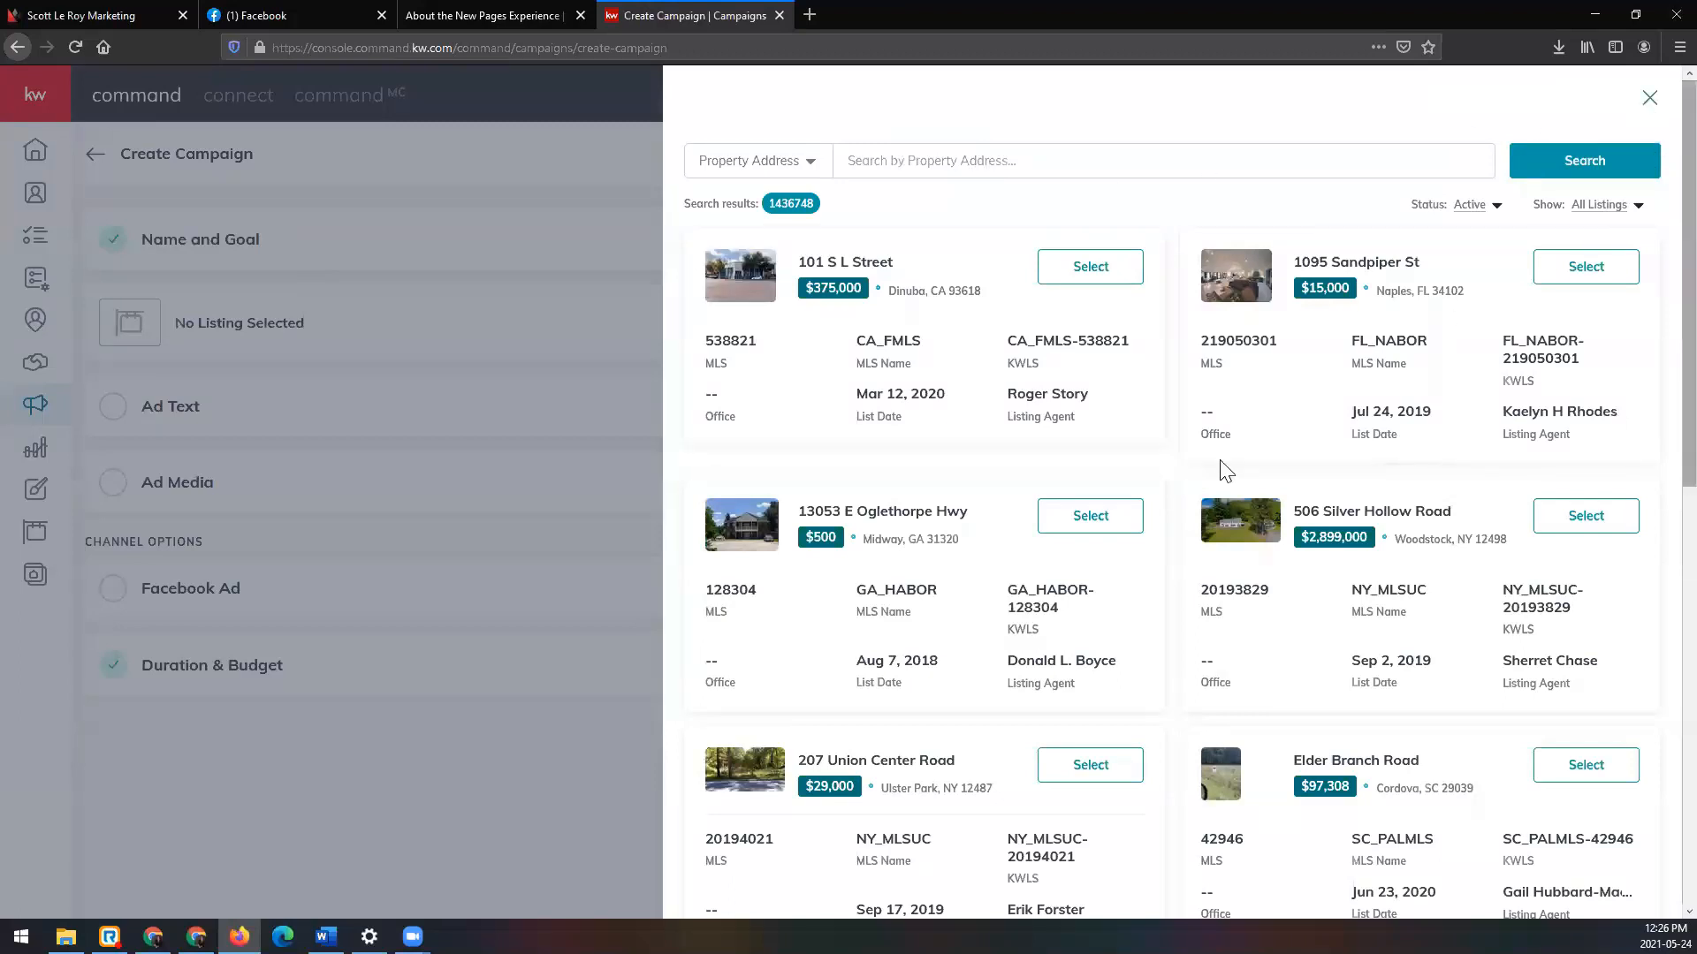
click(1649, 99)
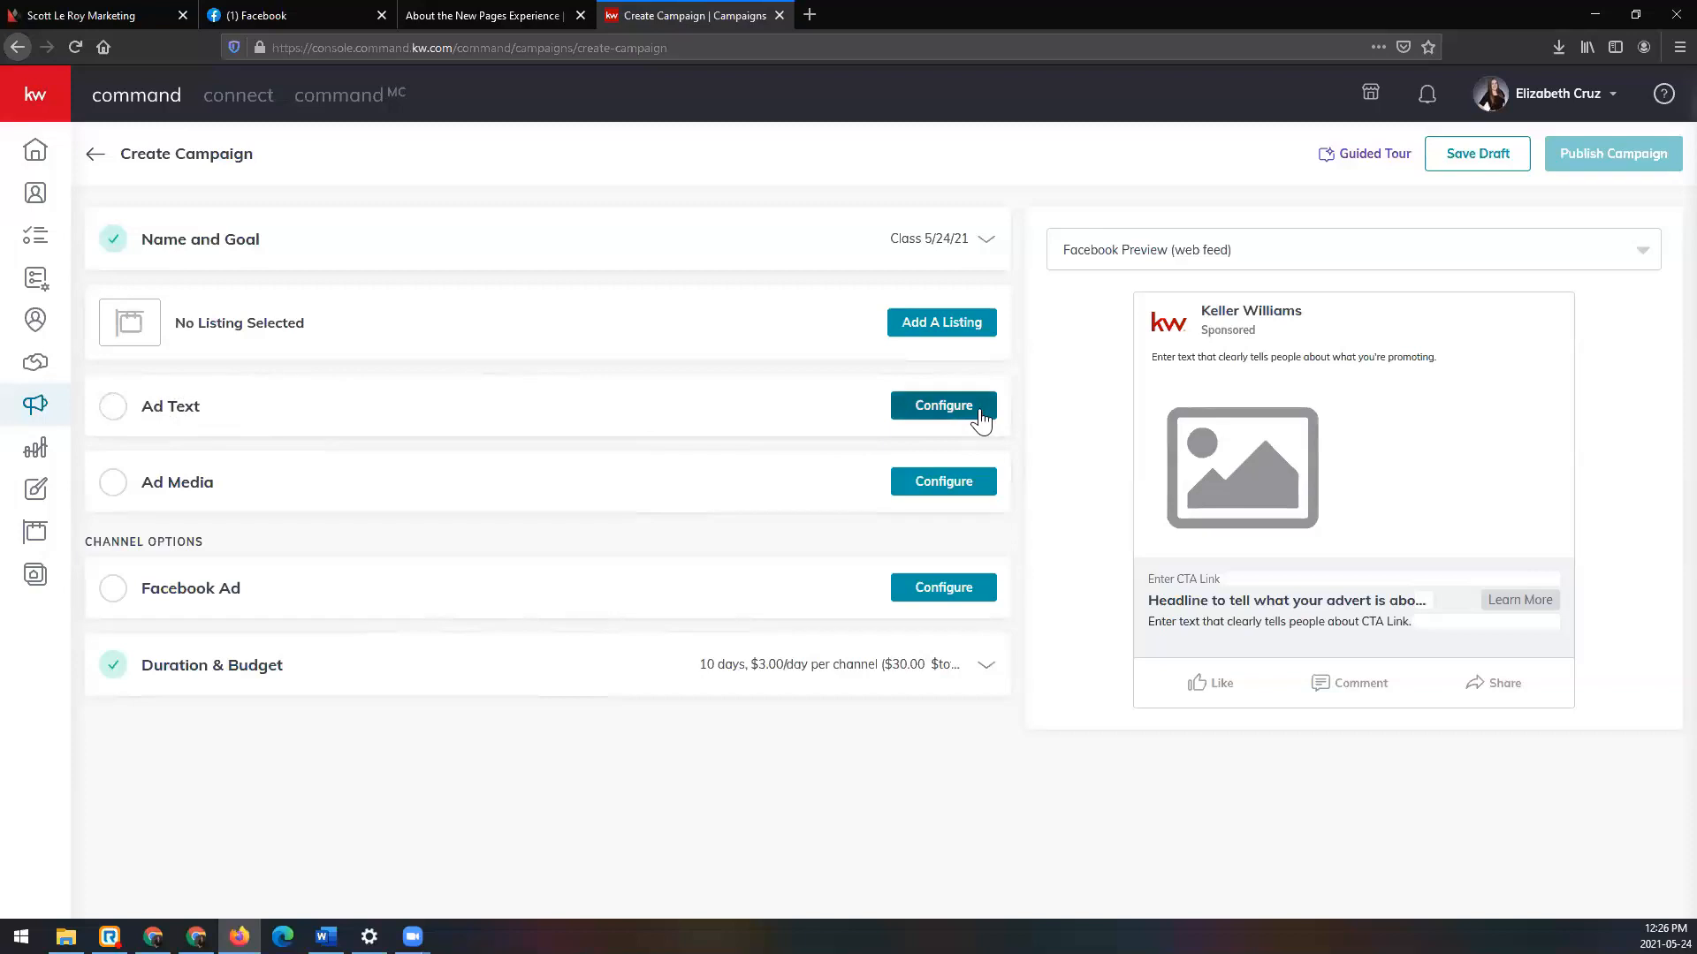
click(944, 406)
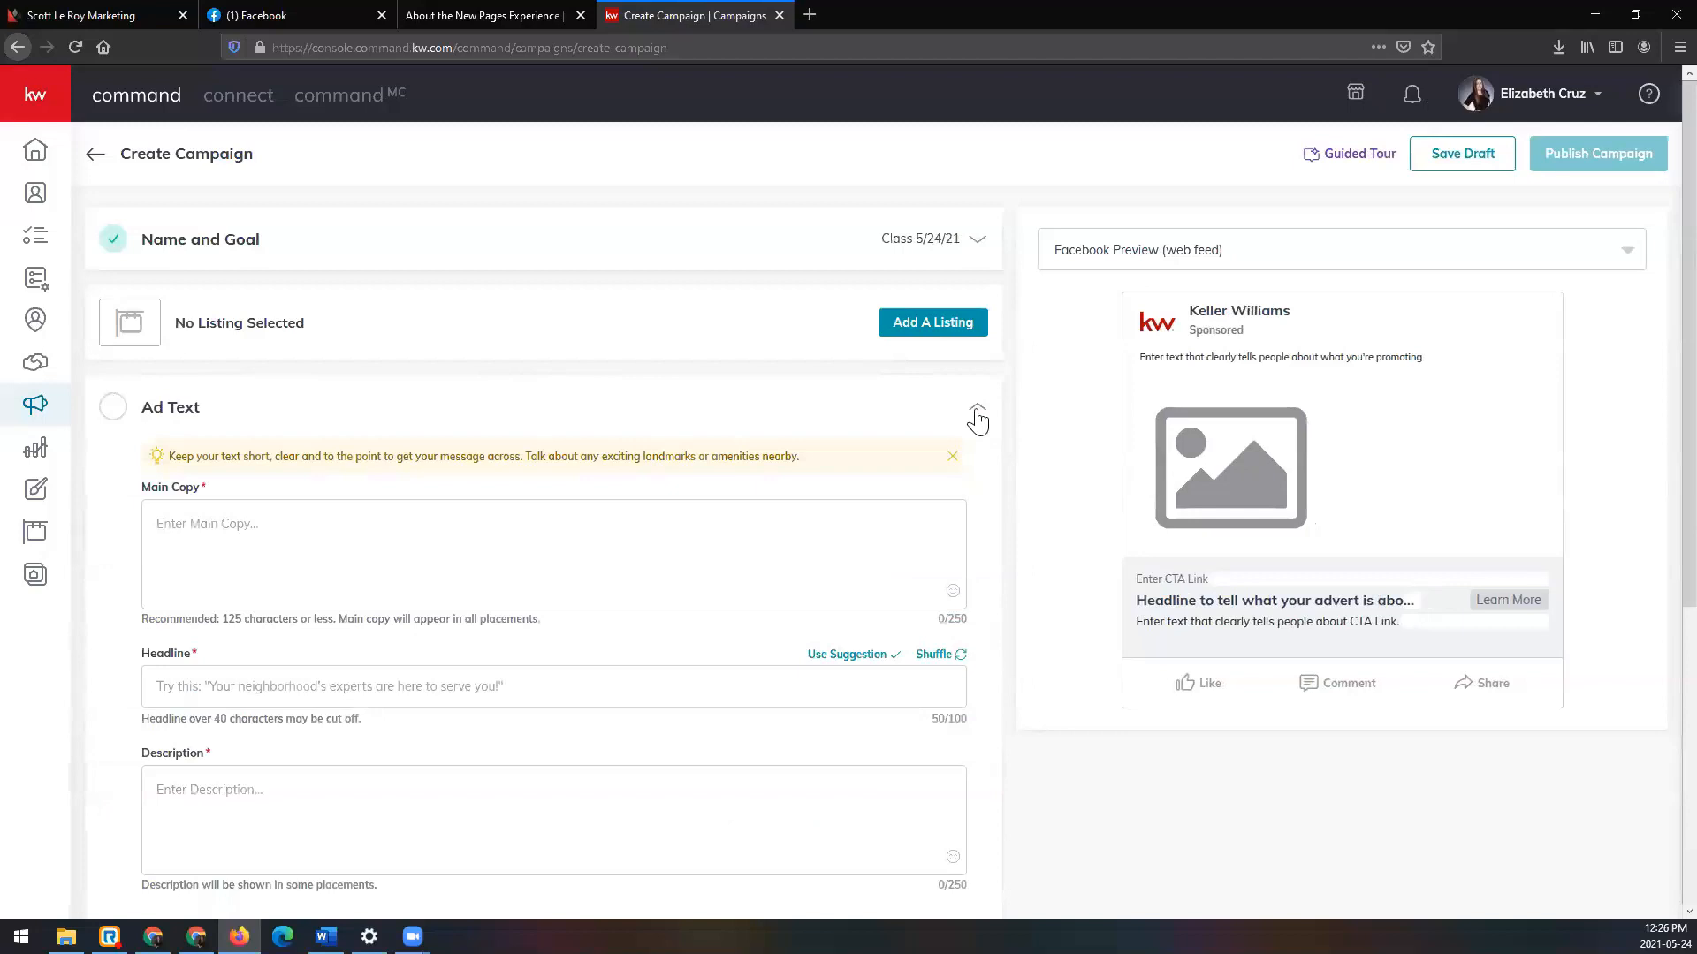
click(427, 541)
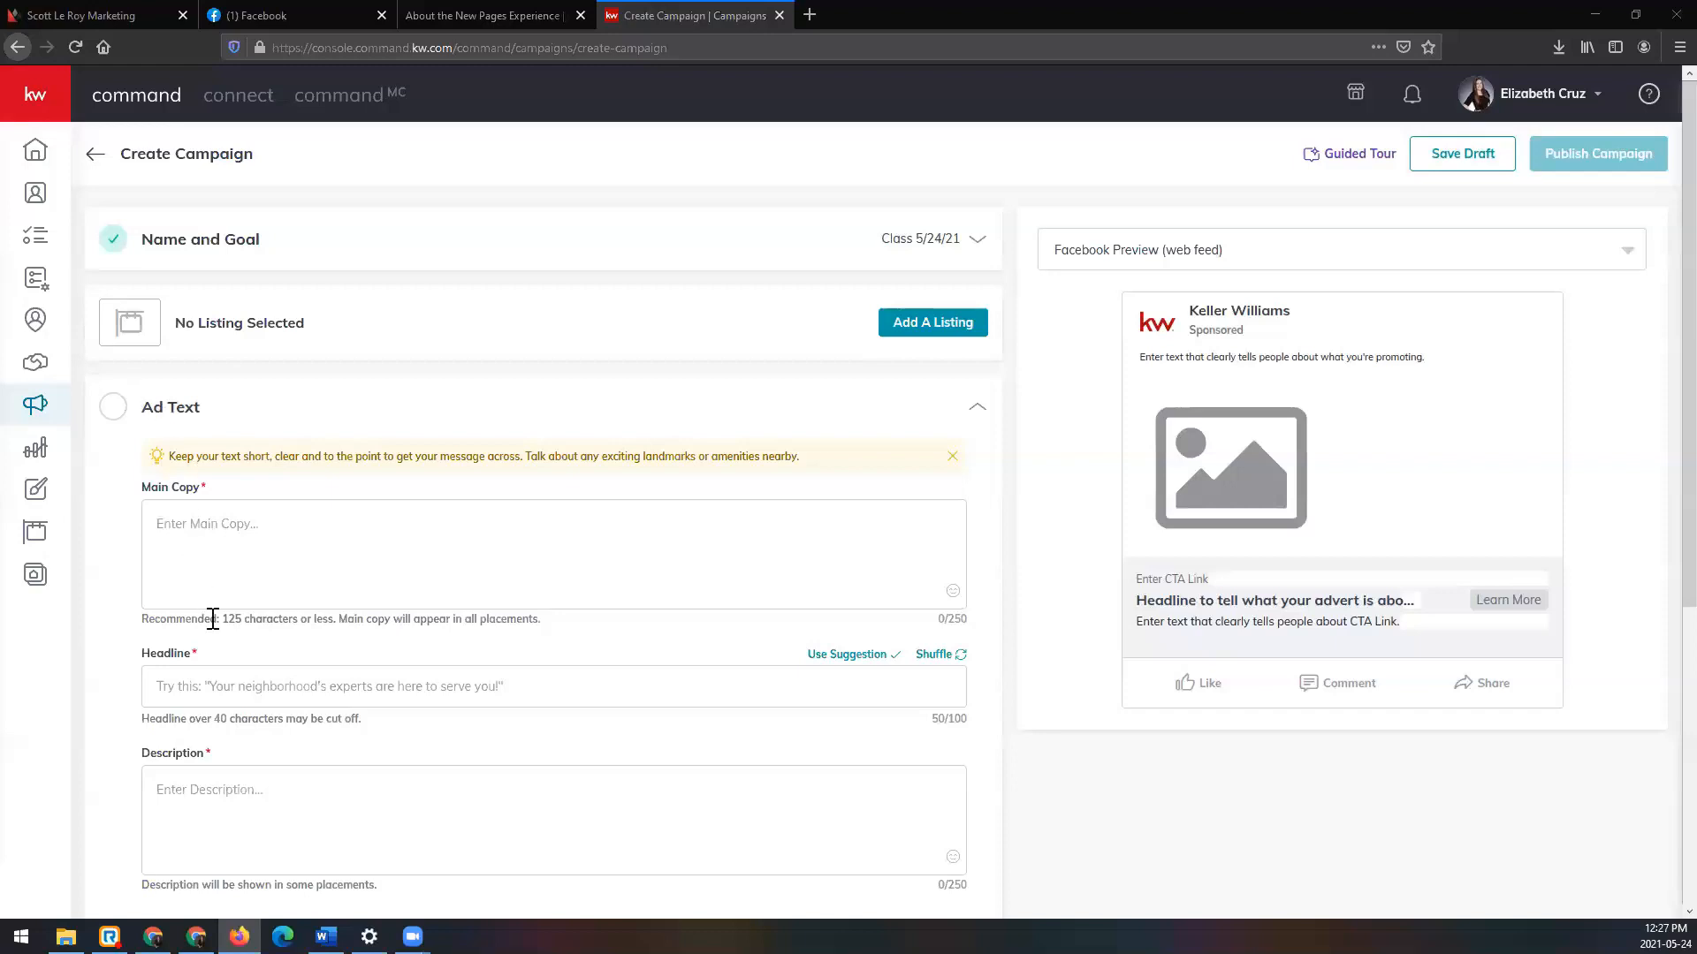
drag(224, 619, 337, 619)
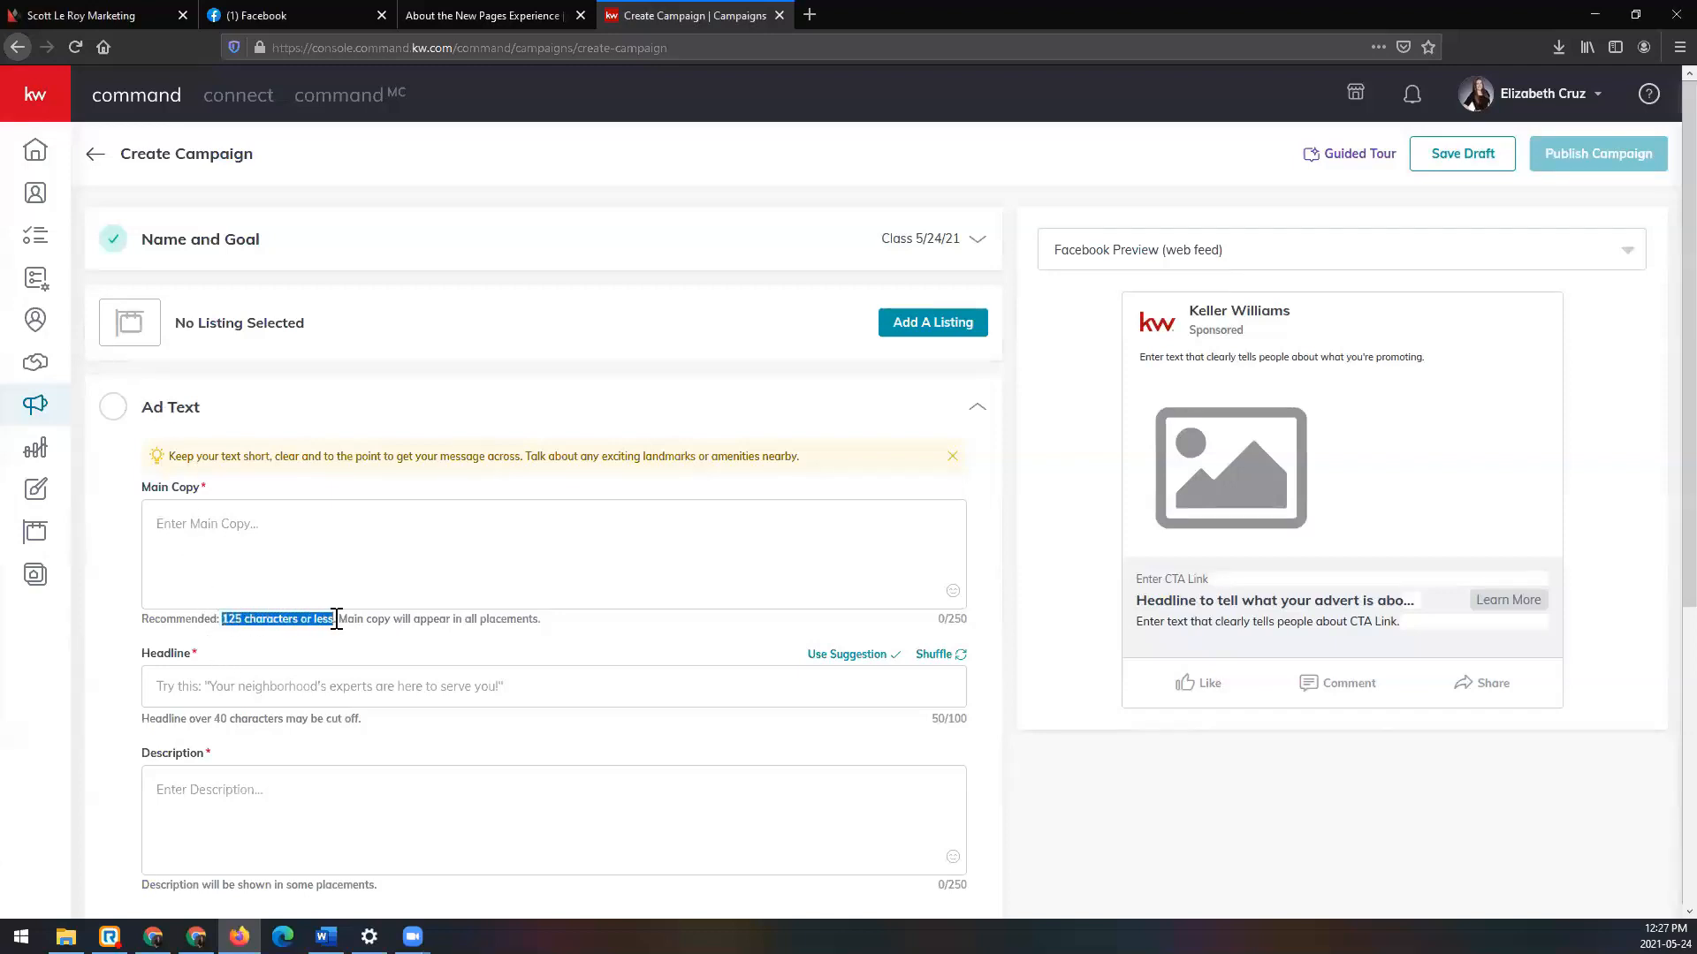
click(546, 626)
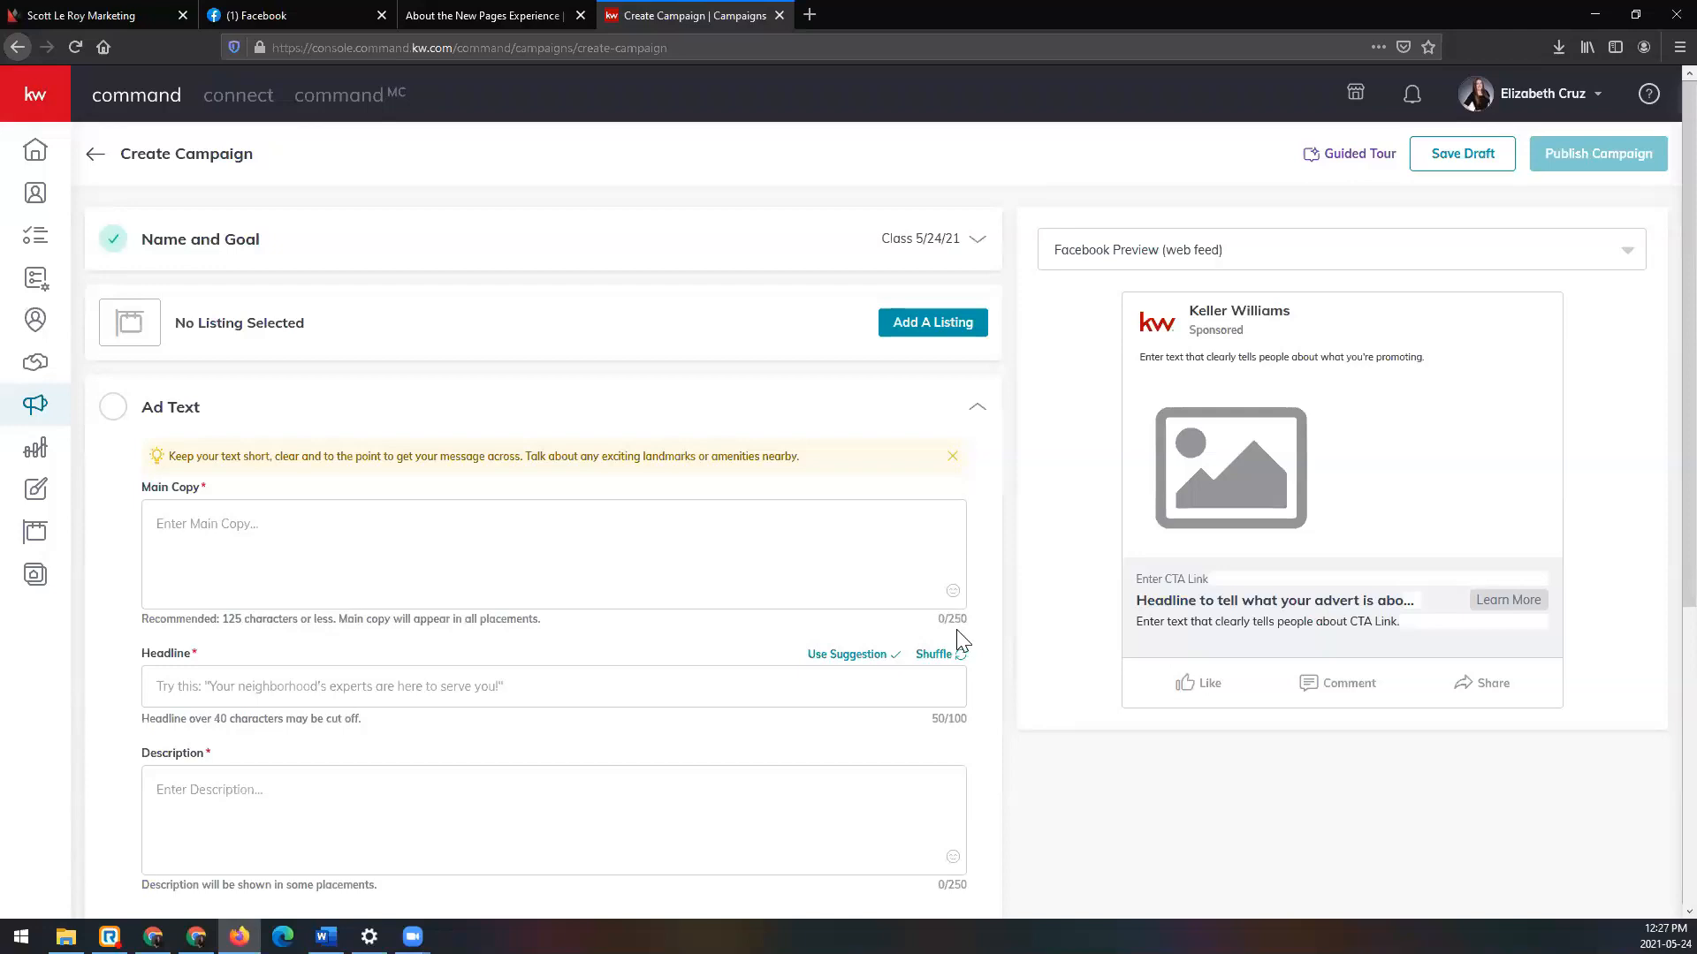
click(694, 506)
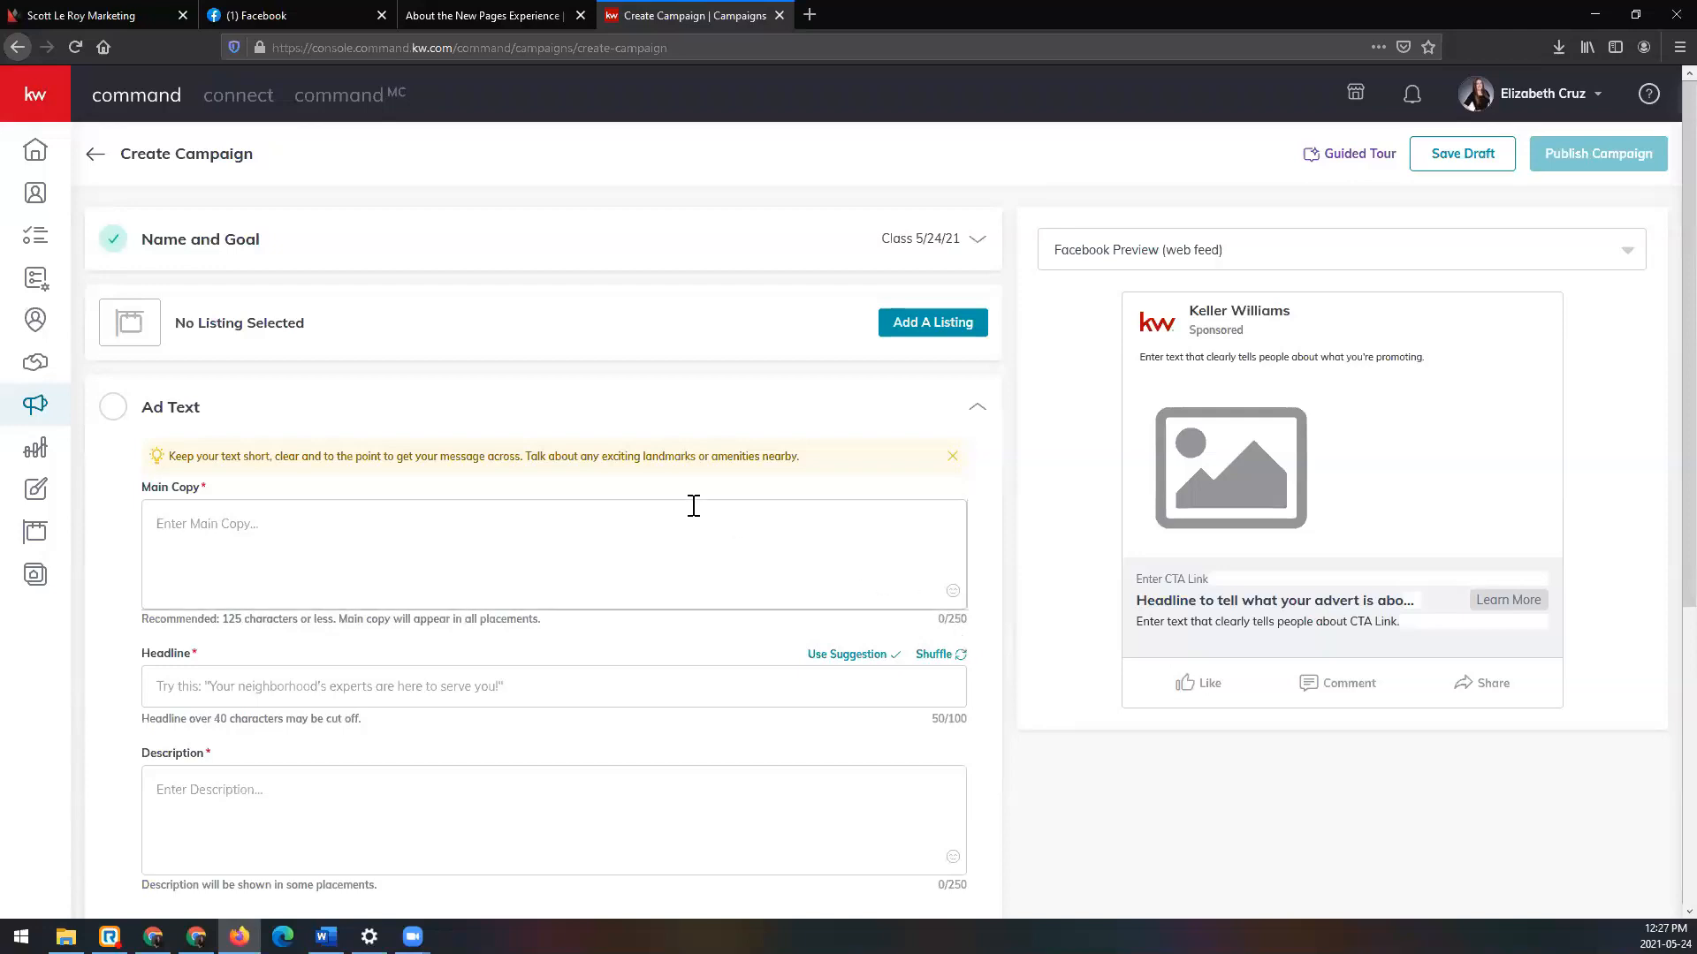
Step: Enter 'I'm new to Keller Williams!' in Main Copy with a smiley emoji
text(I'm new)
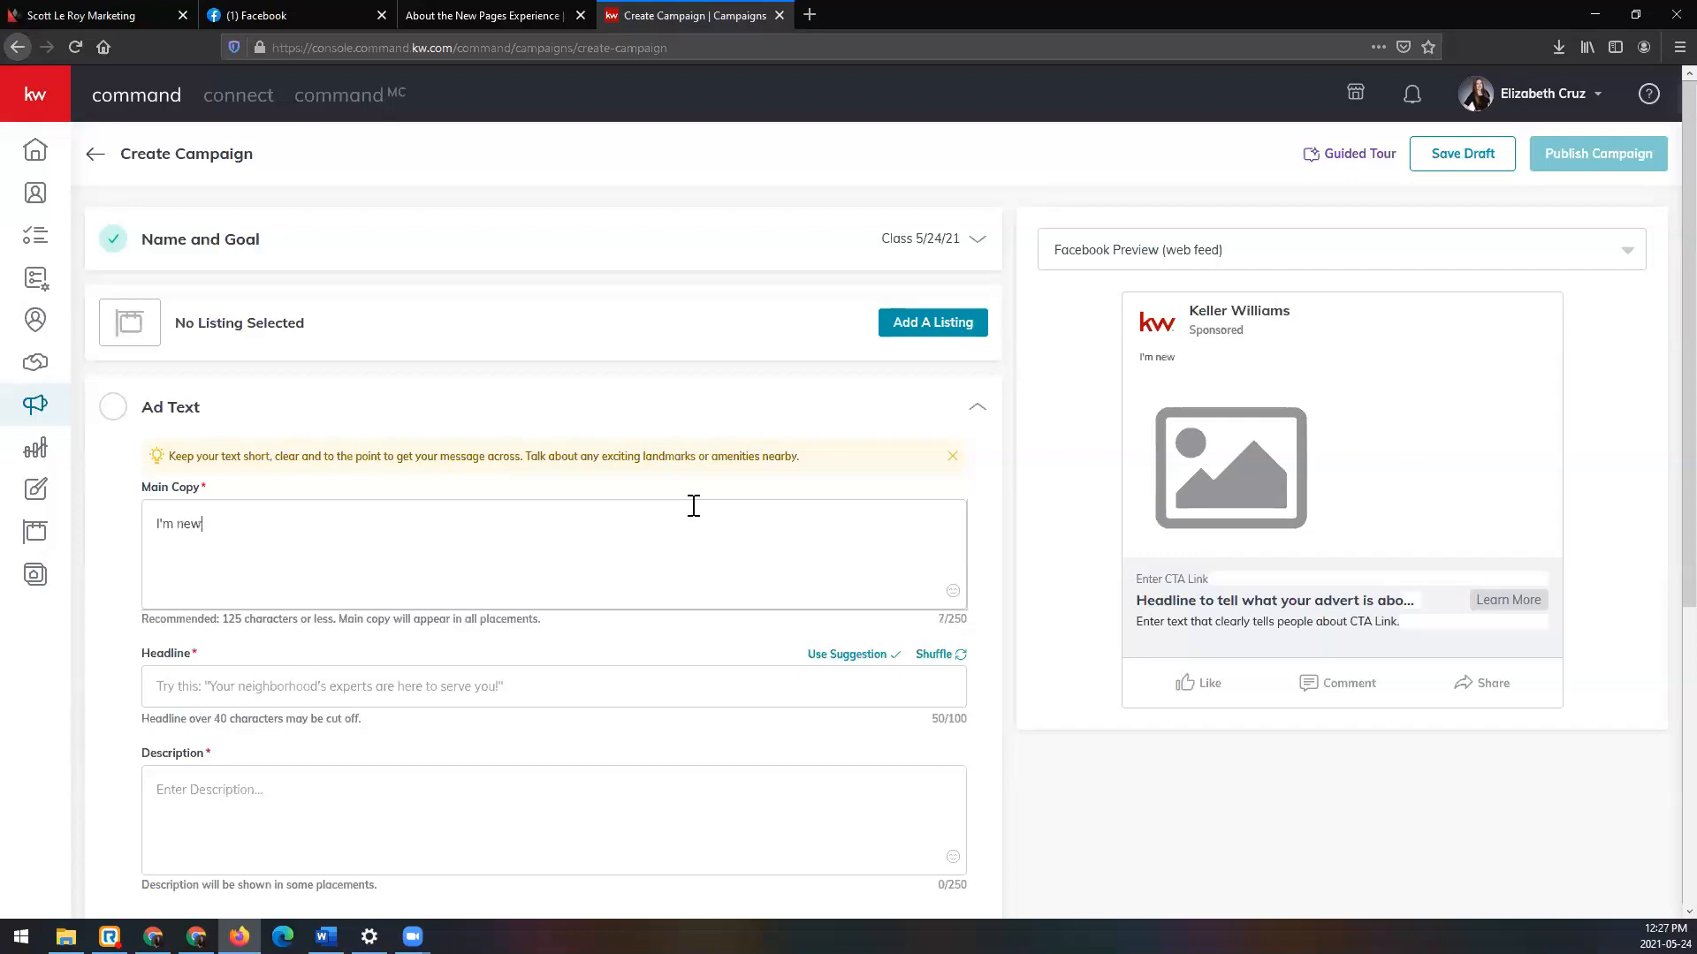
text( to Keller Williams!)
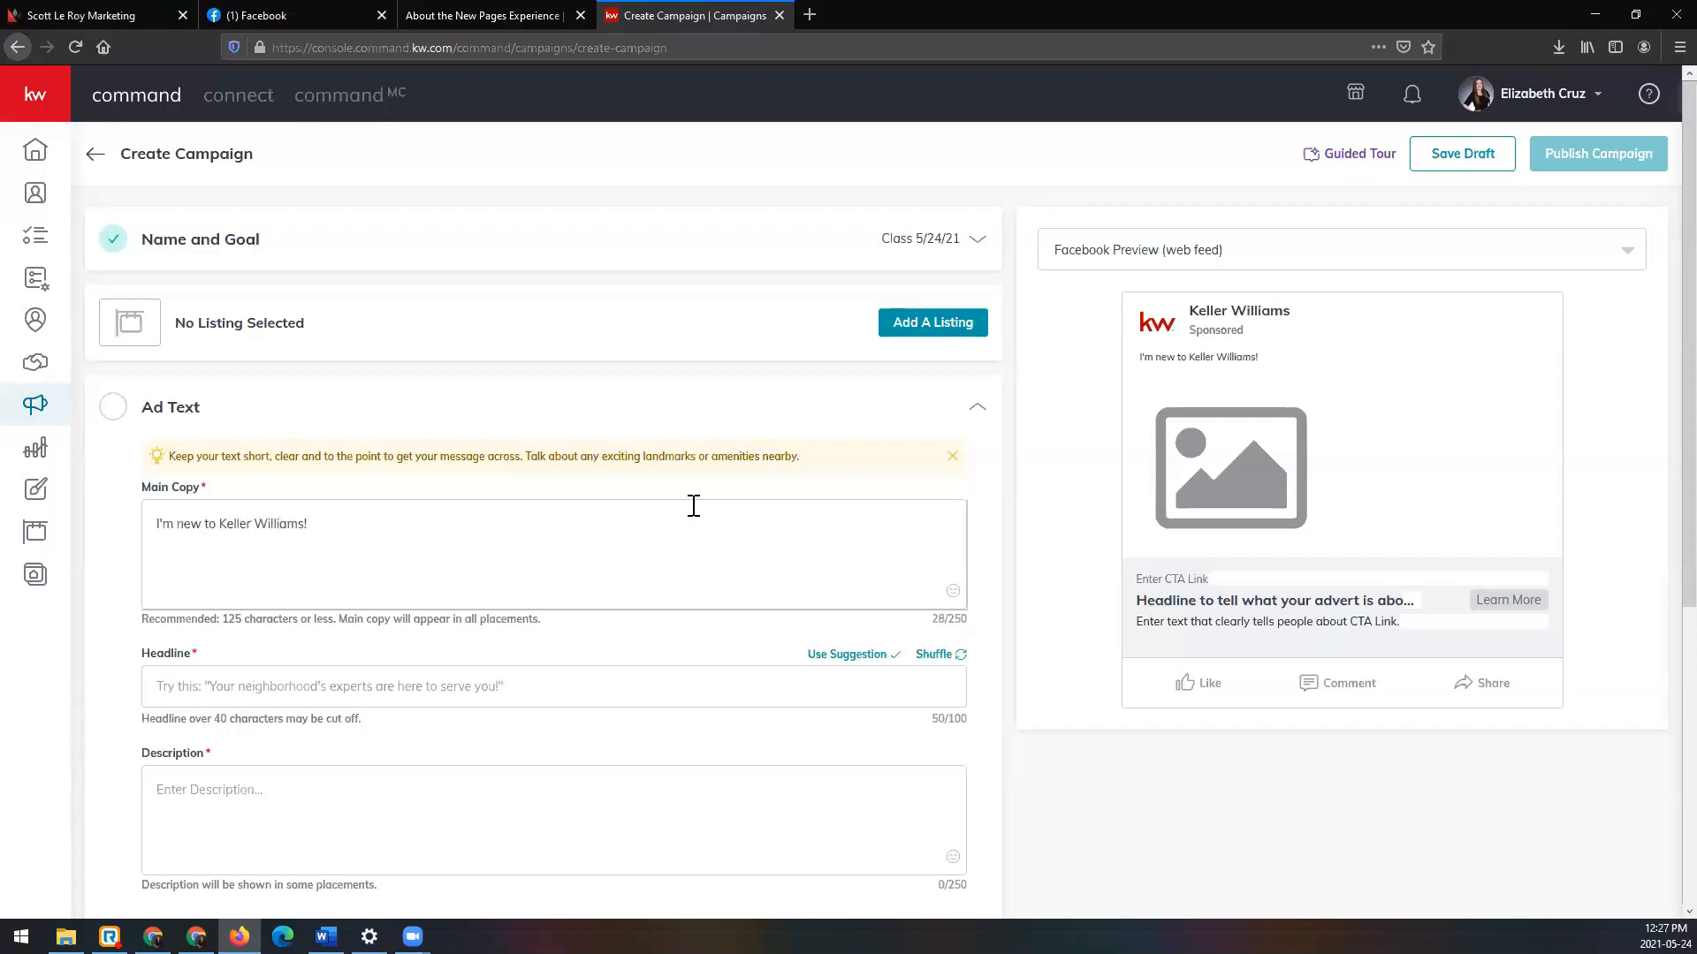
click(952, 591)
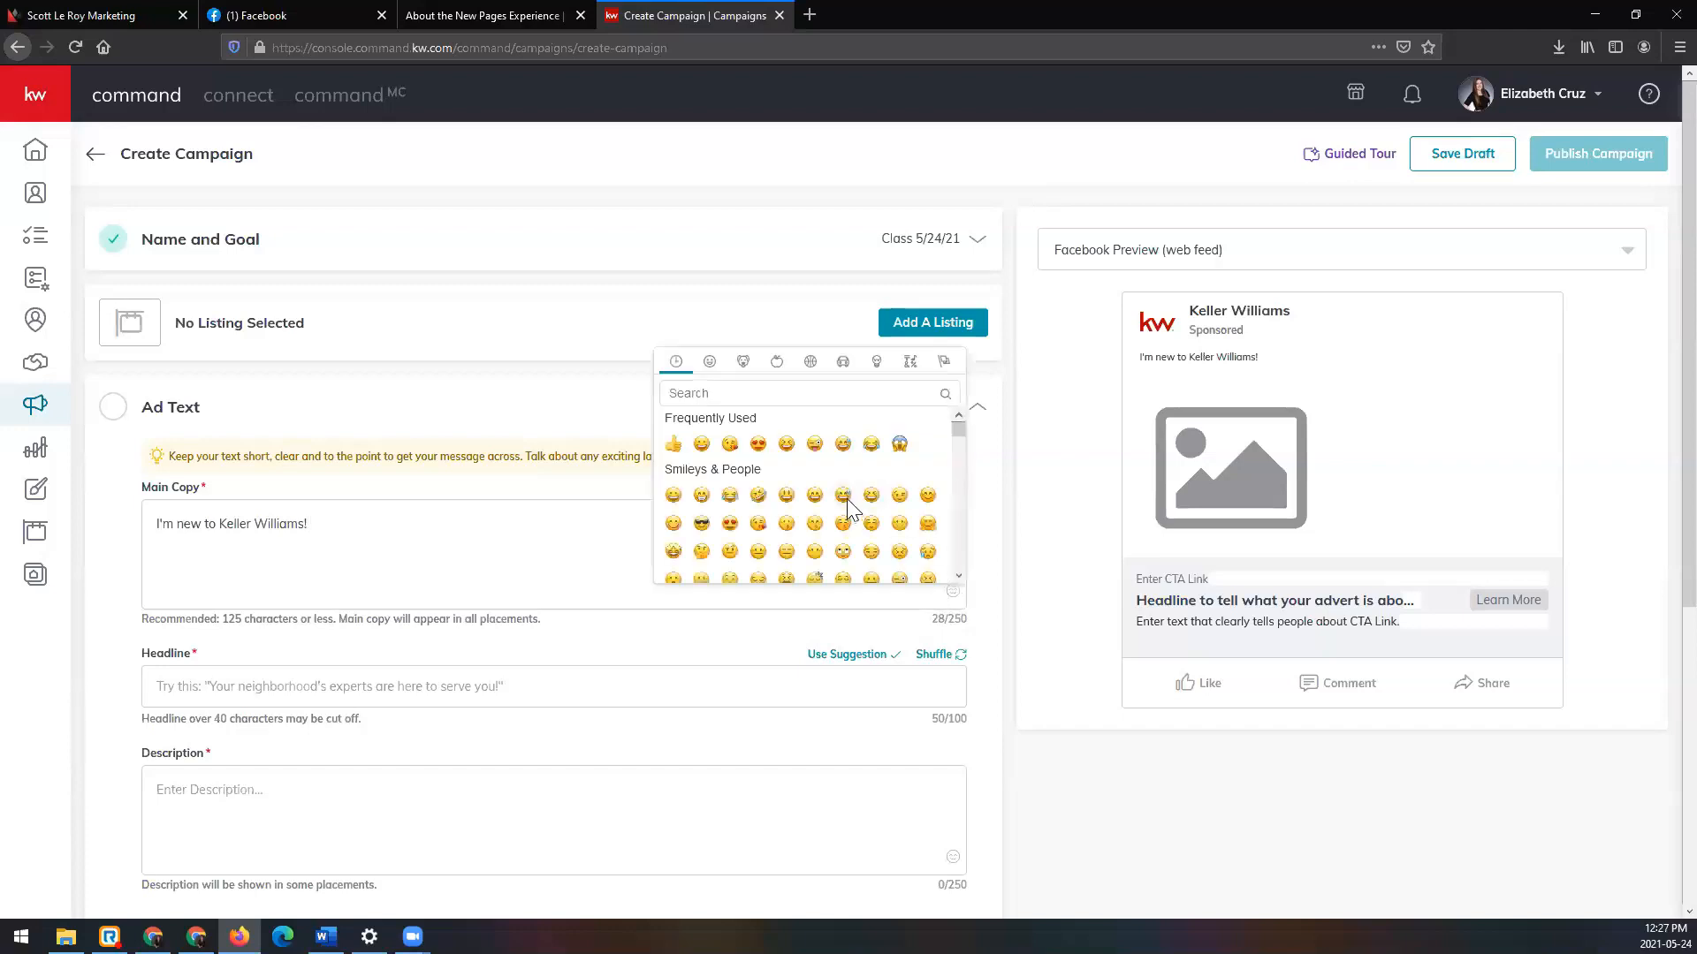
click(700, 444)
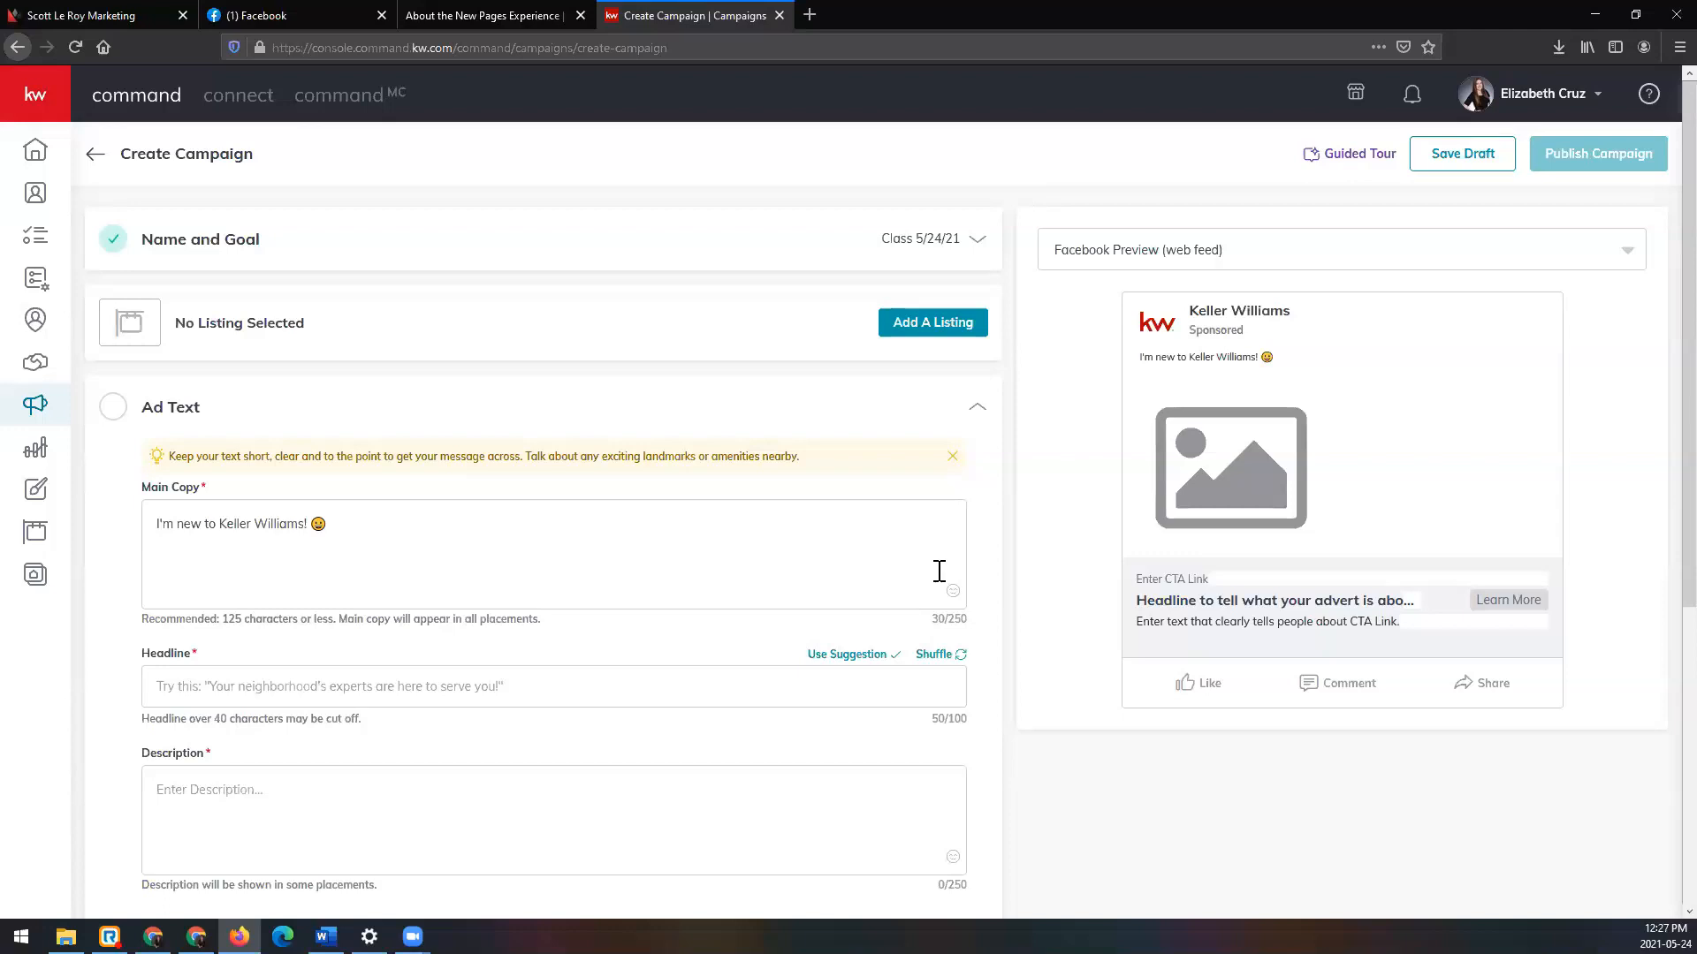
Step: Copy-paste the sentence repeatedly to 240/250 characters, removing partial leftover words
drag(155, 524, 317, 525)
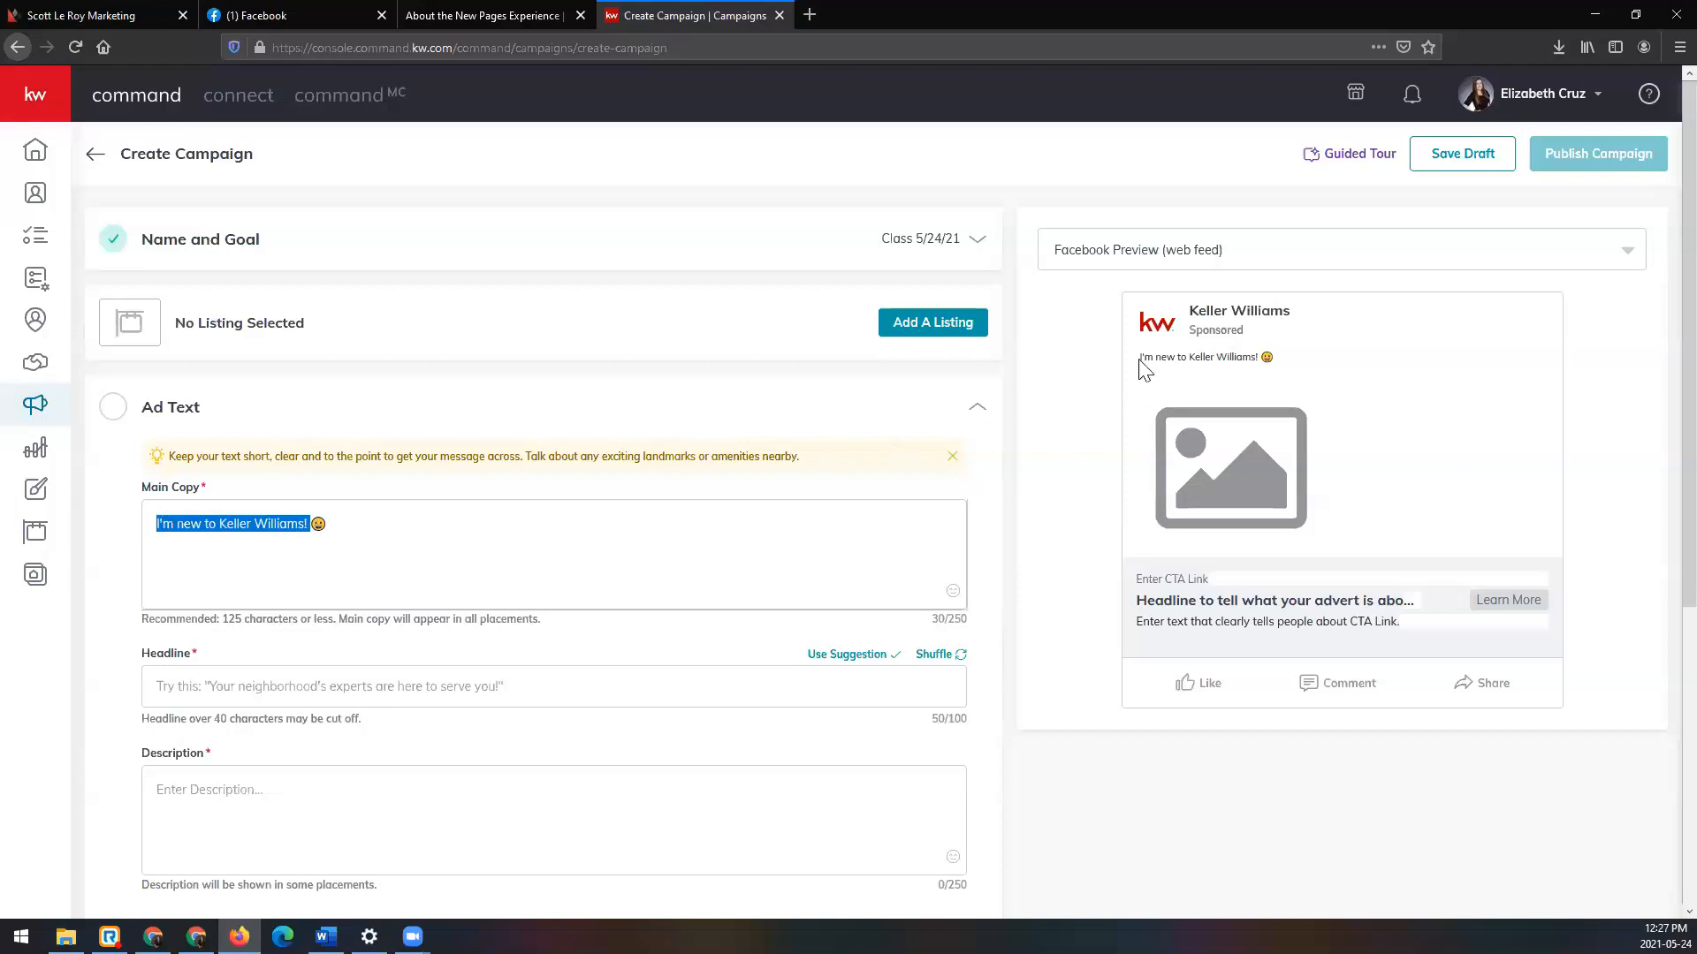
drag(1142, 351, 1309, 376)
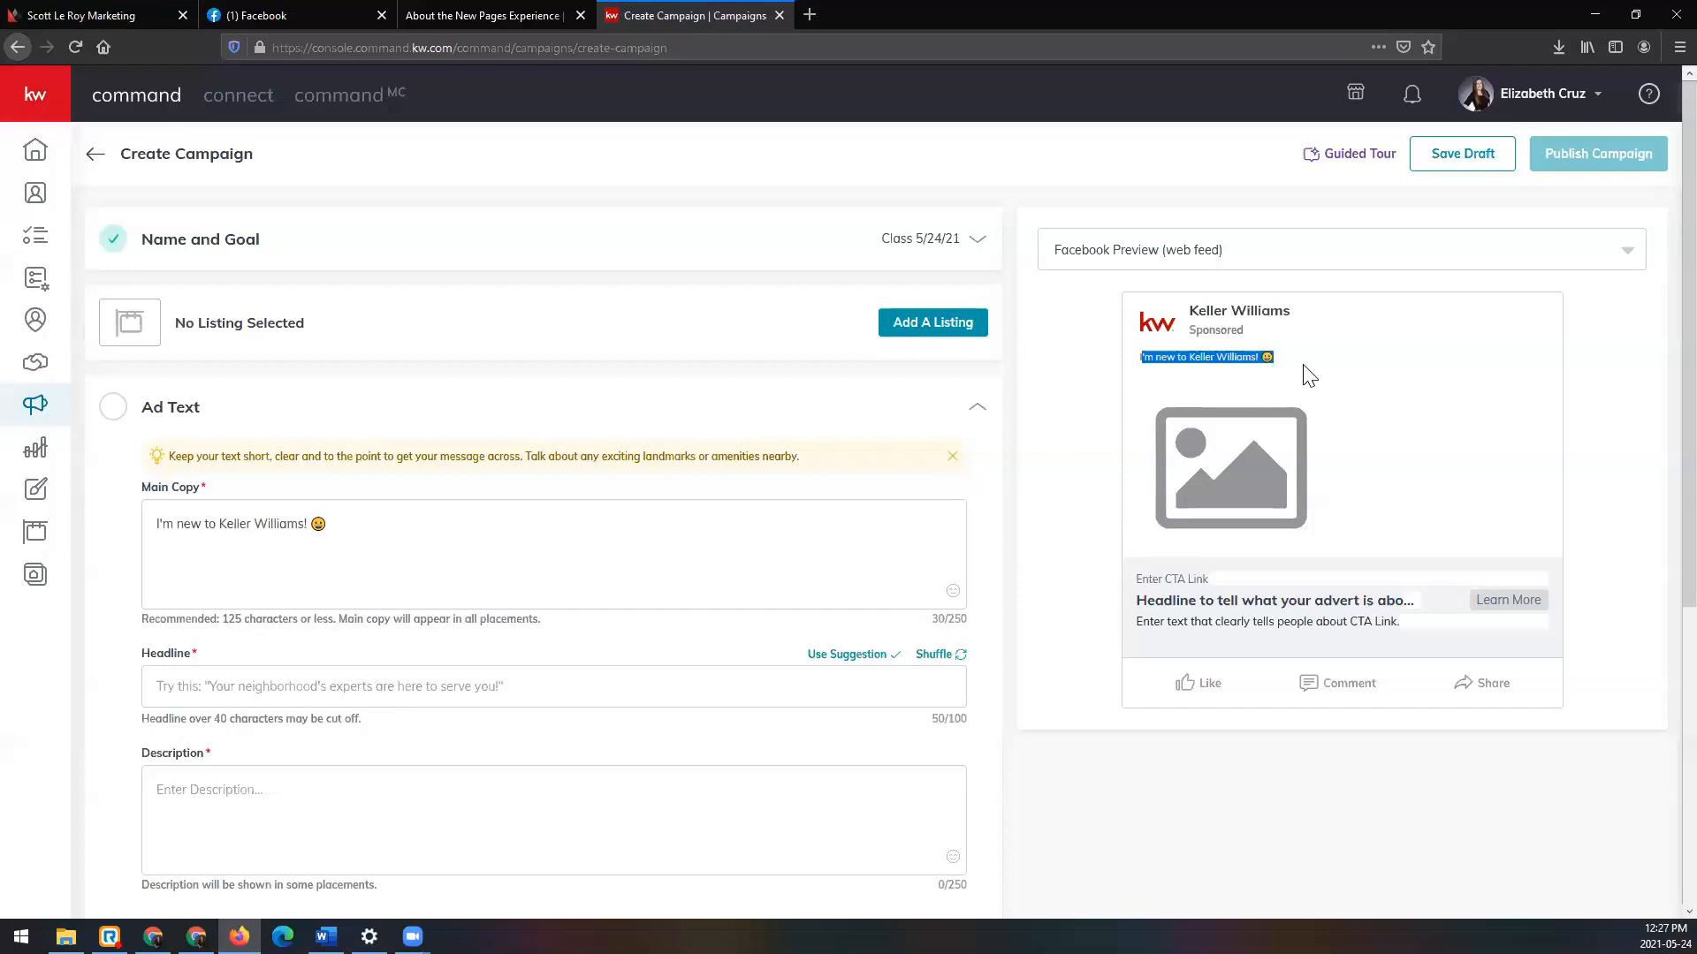
click(400, 543)
key(ctrl+a)
key(ctrl+c)
key(ctrl+v)
key(ctrl+v)
key(ctrl+v)
key(ctrl+v)
key(ctrl+v)
key(ctrl+v)
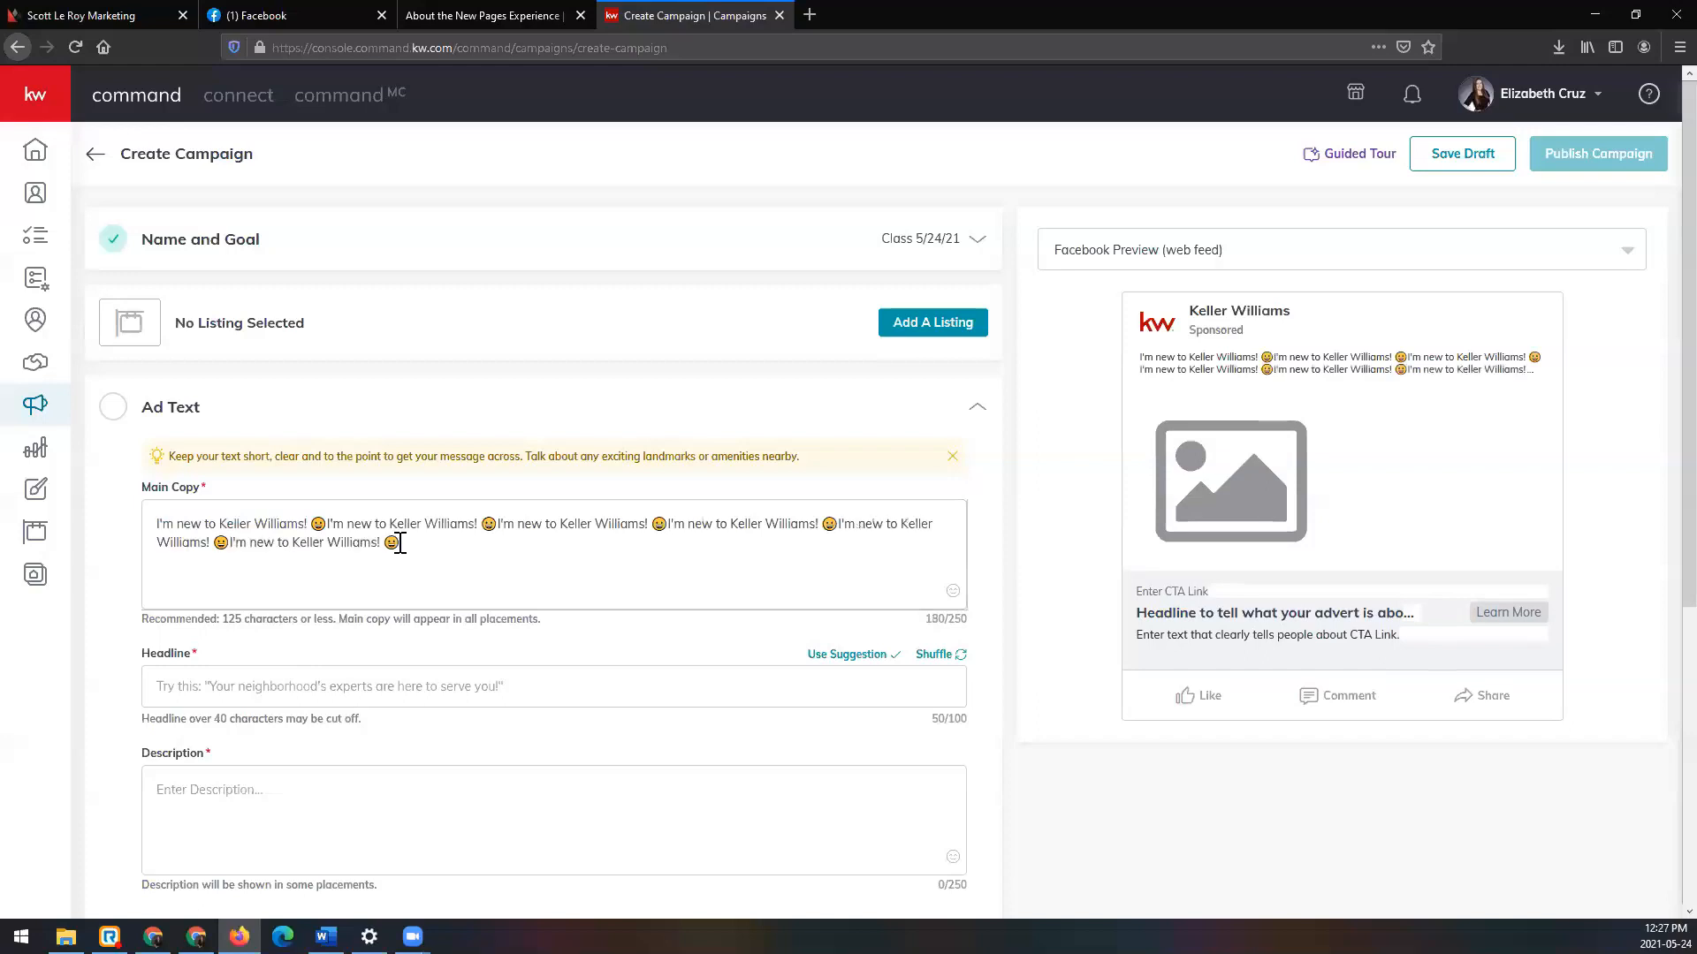
key(ctrl+v)
key(ctrl+v)
key(ctrl+v)
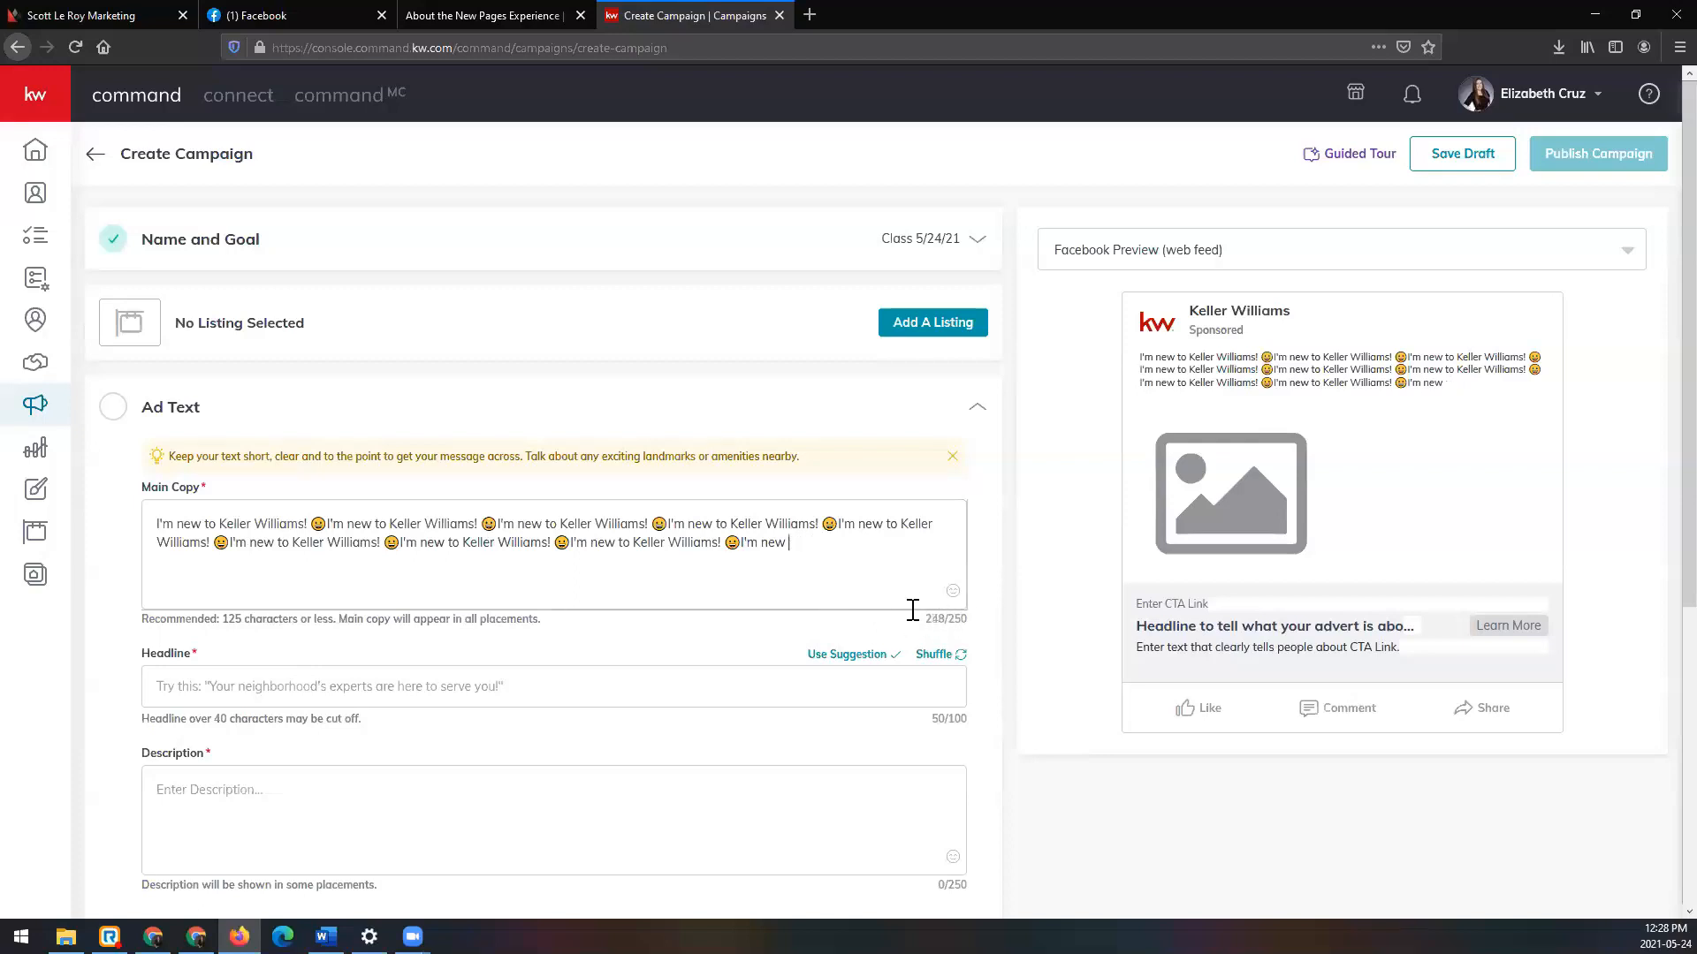
key(BackSpace)
key(BackSpace)
key(BackSpace)
key(BackSpace)
key(BackSpace)
drag(1142, 356, 1481, 376)
Step: Change the preview to Facebook Preview (mobile) showing the 240-character copy
click(1606, 383)
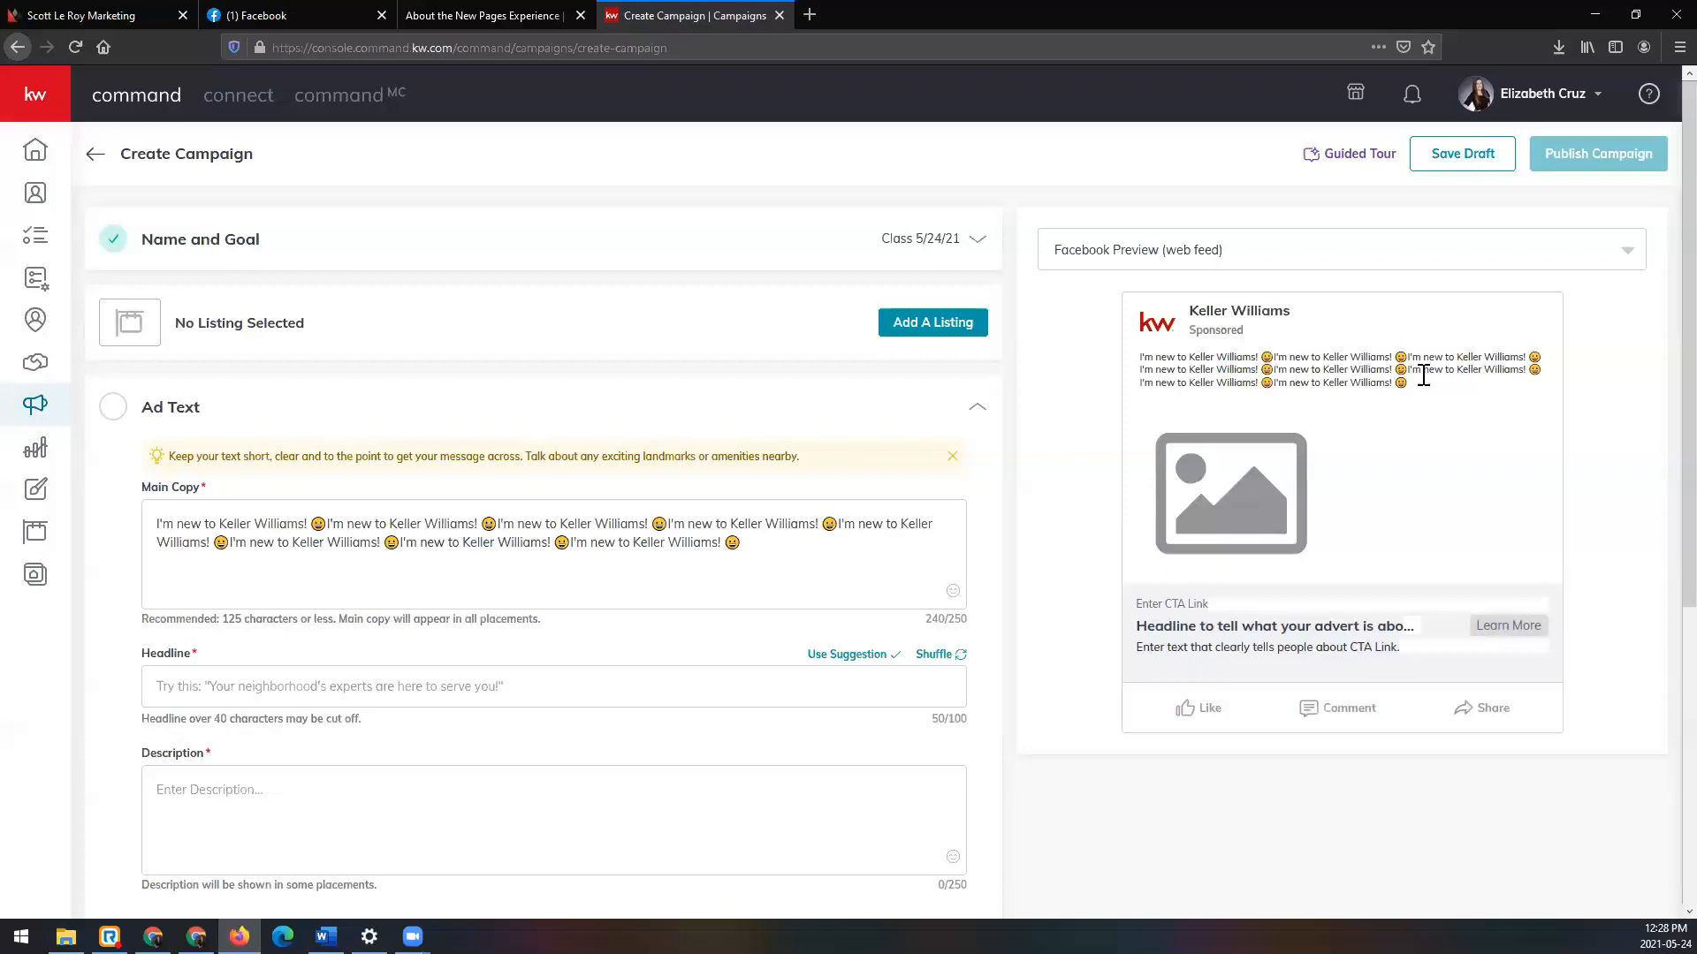
click(1383, 265)
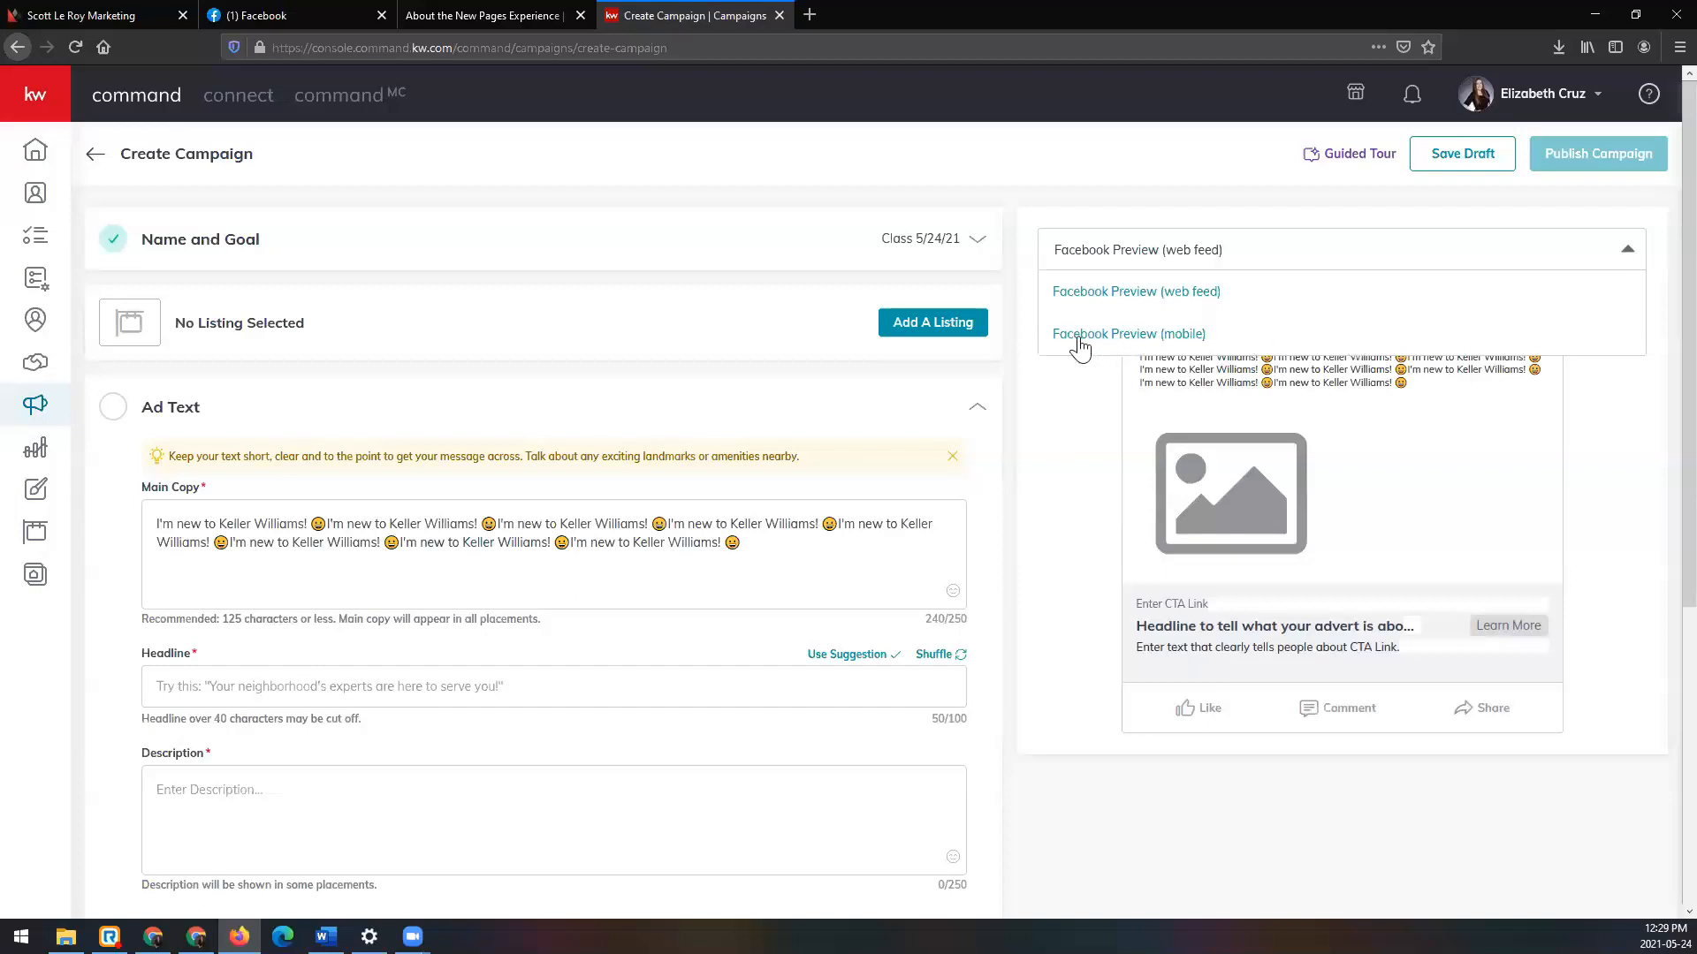
click(1188, 337)
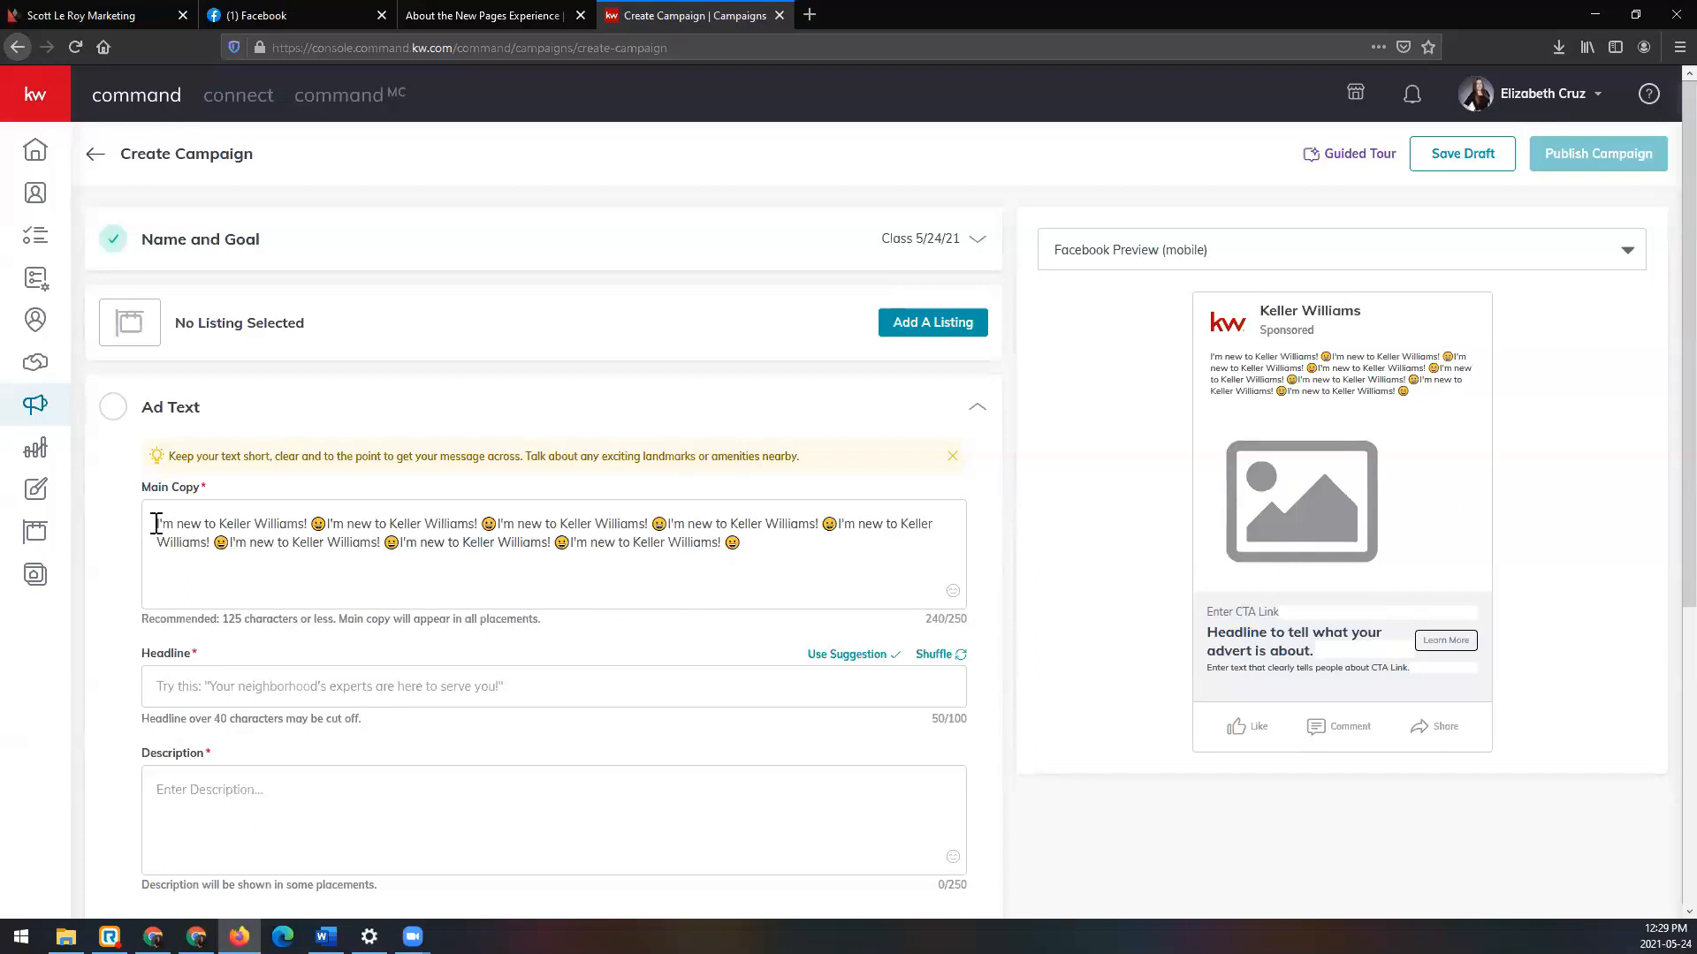
Step: Delete the last four sentences, leaving Main Copy at 118 characters, under 125
drag(758, 542, 118, 523)
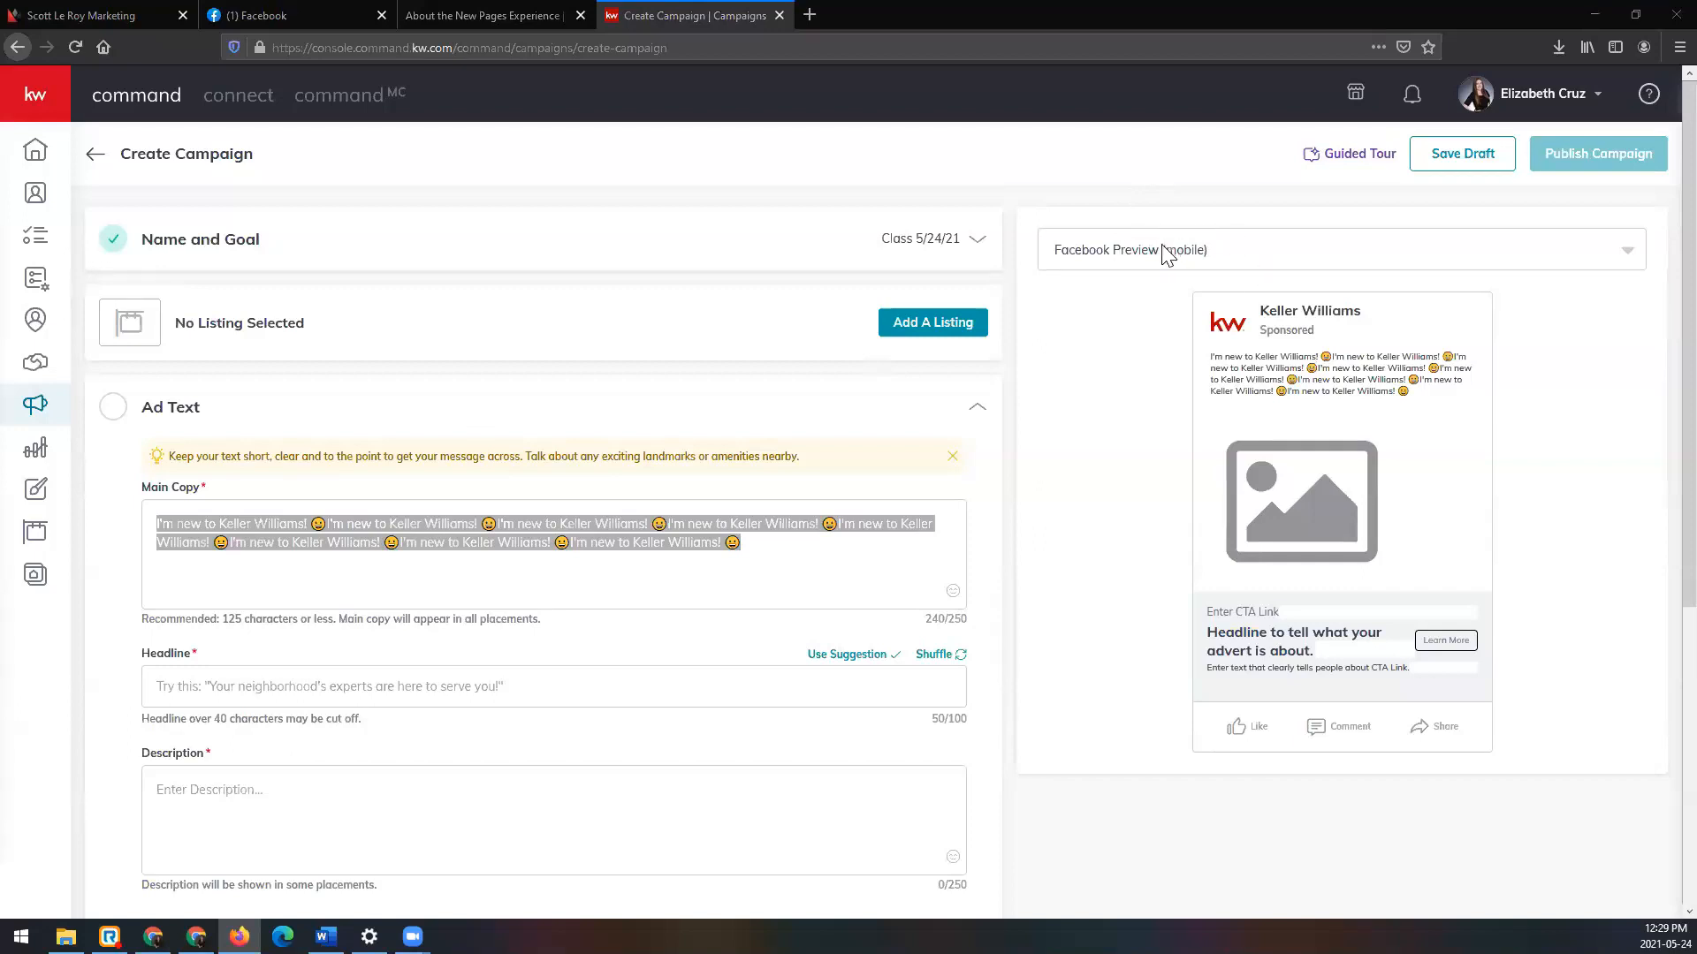
click(854, 550)
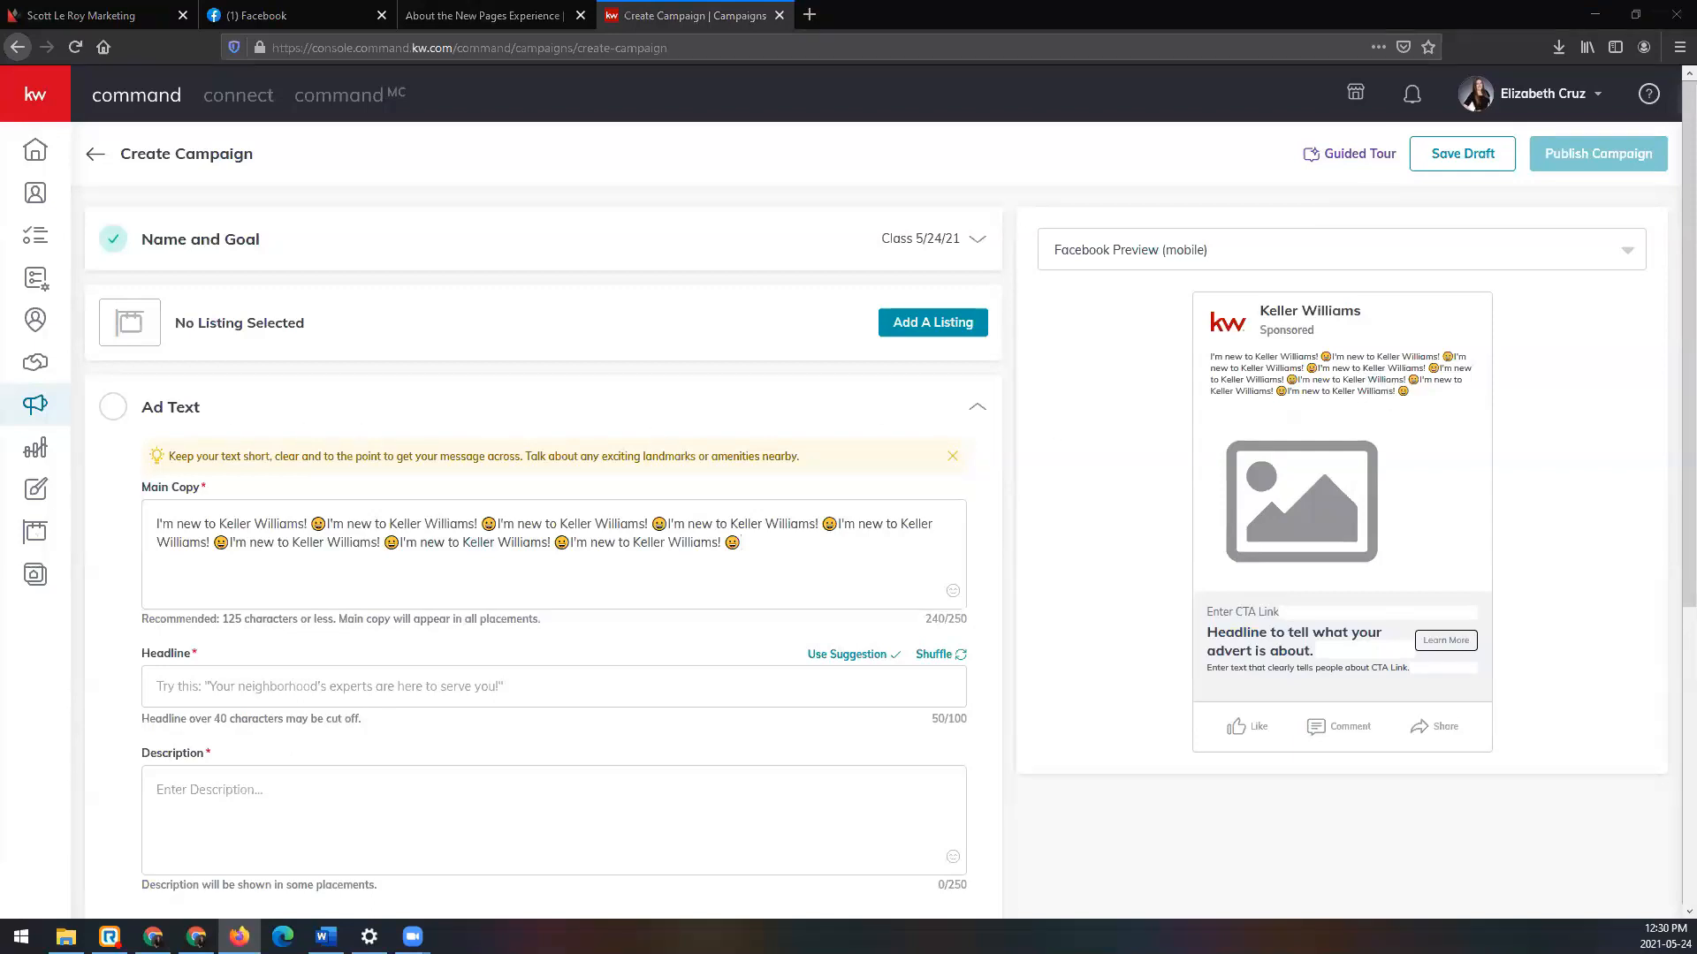
drag(803, 550, 829, 519)
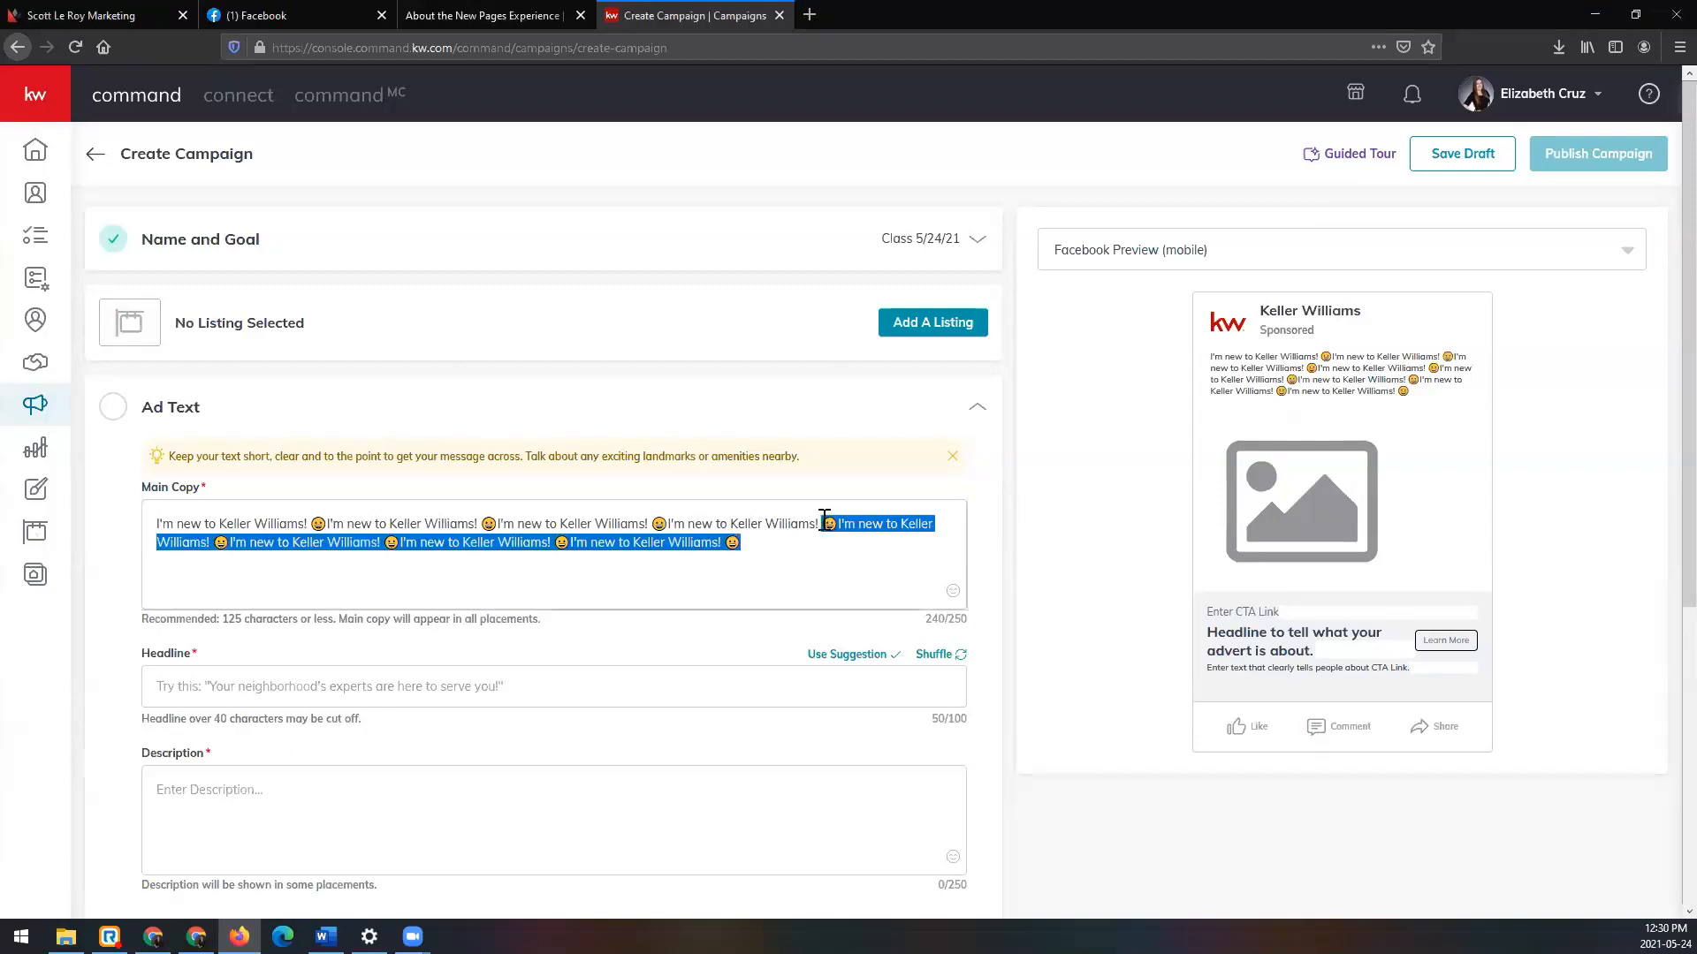
key(BackSpace)
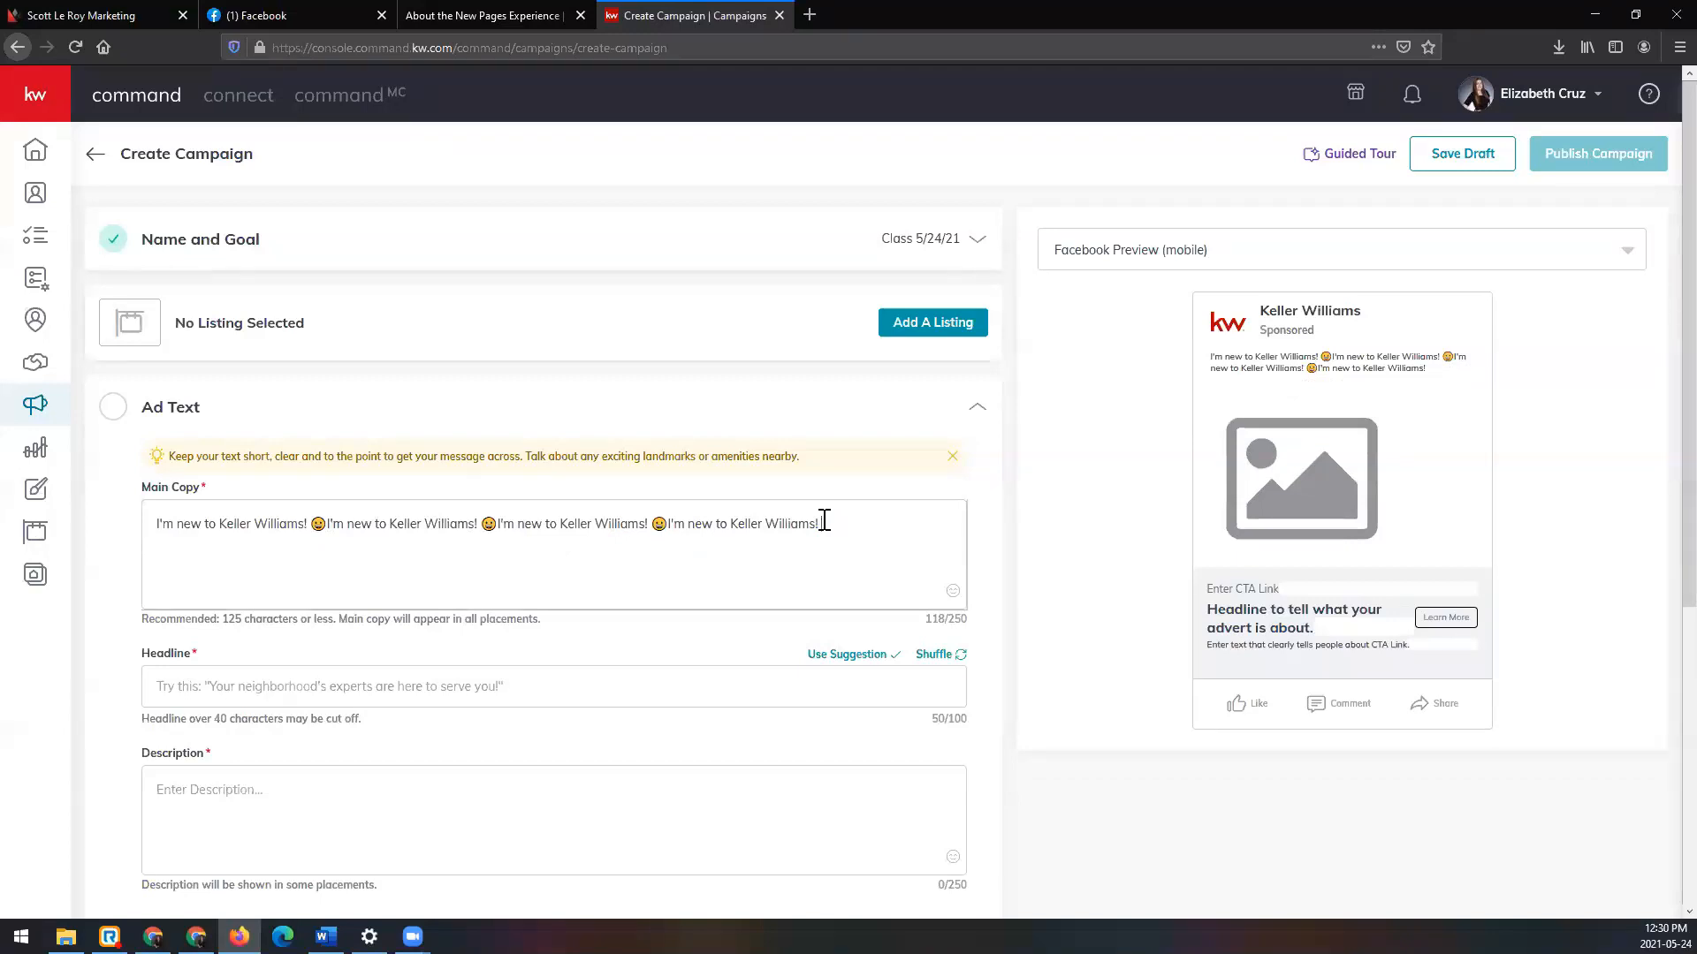
drag(221, 620, 358, 625)
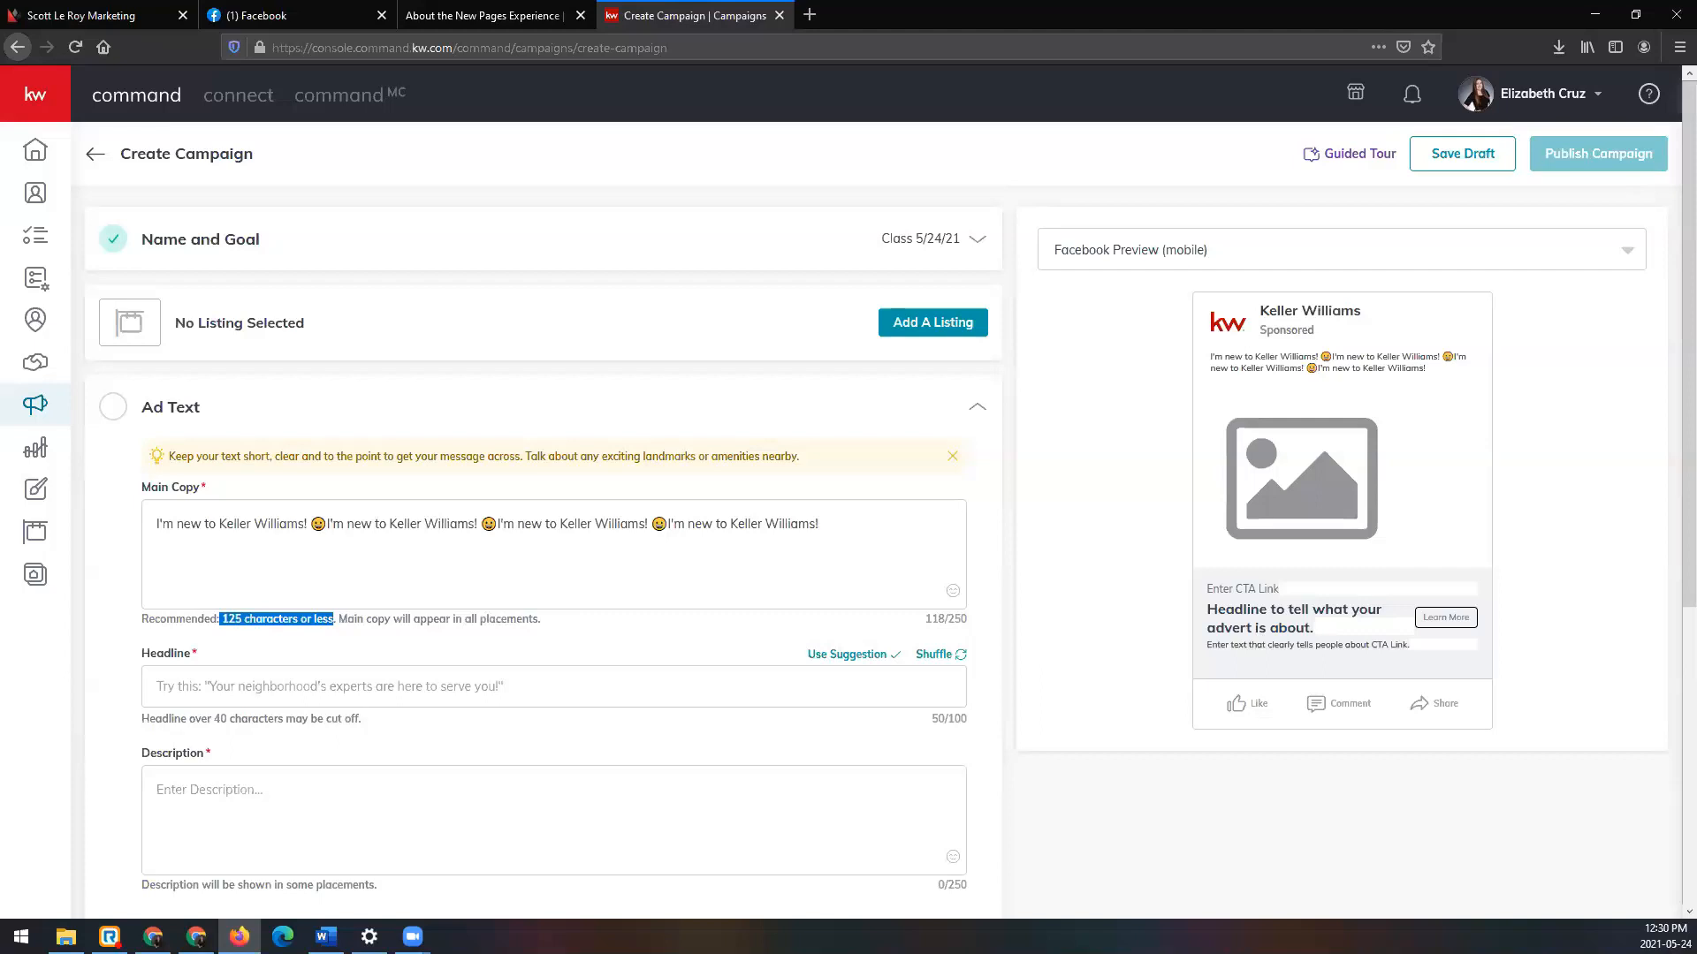
Step: Type 'Ask me more' into the Headline field
click(649, 650)
scroll(651, 649, down, 1)
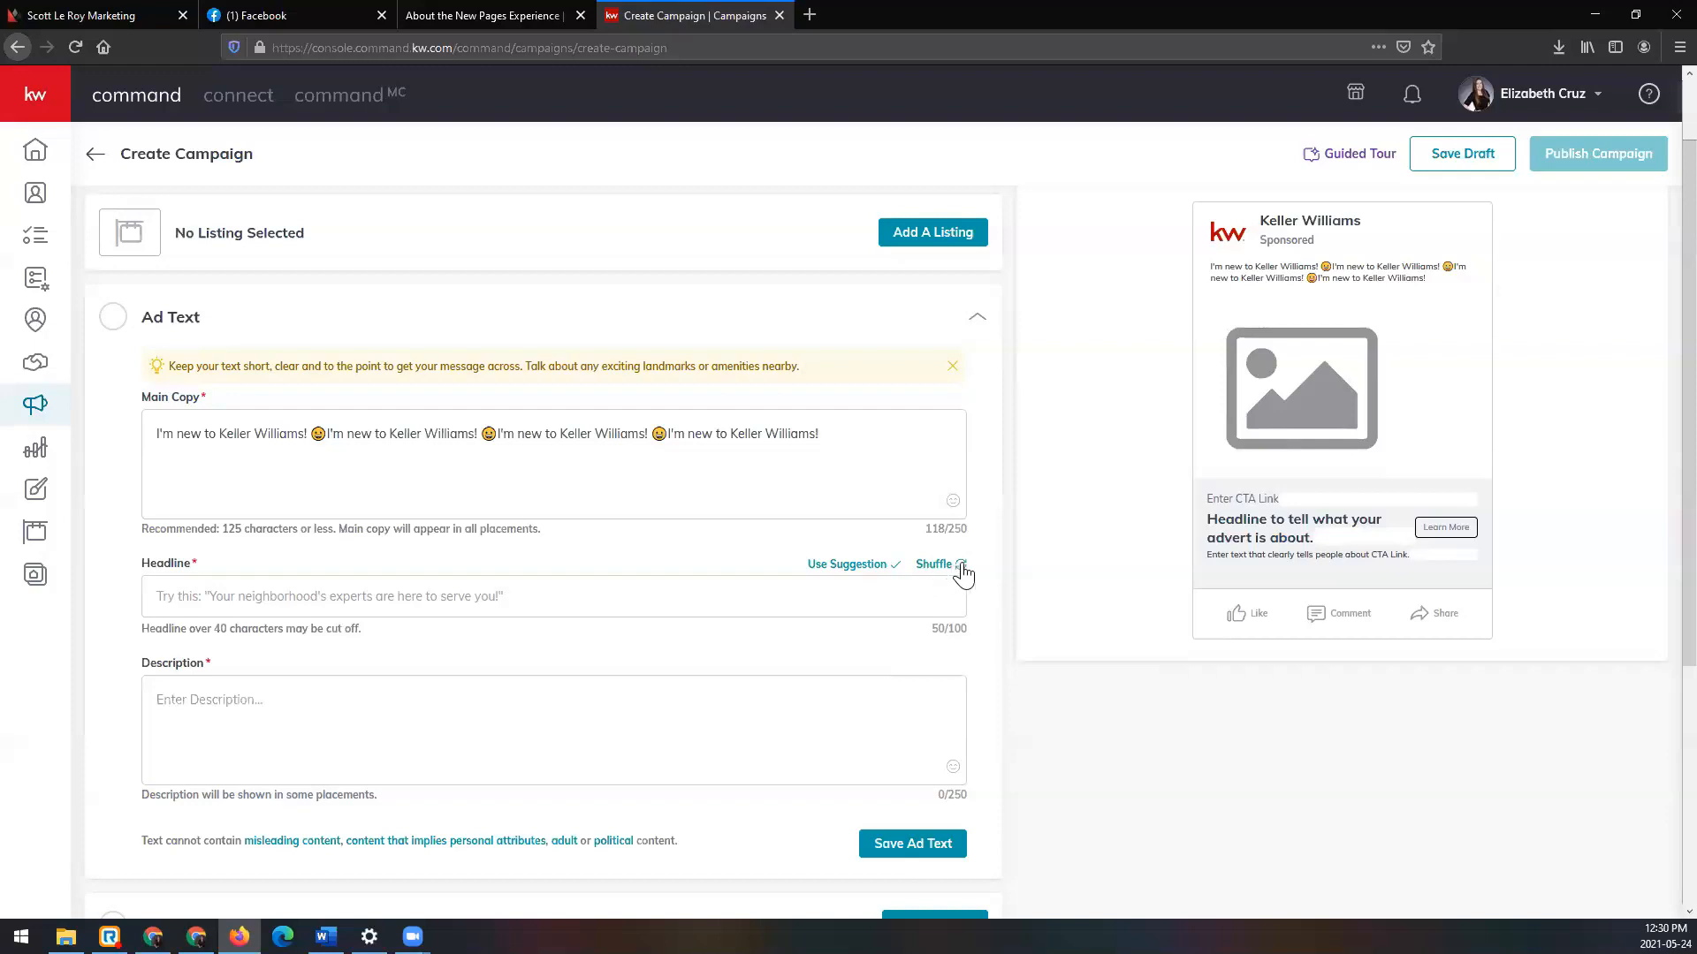
click(749, 606)
text(Ask me more)
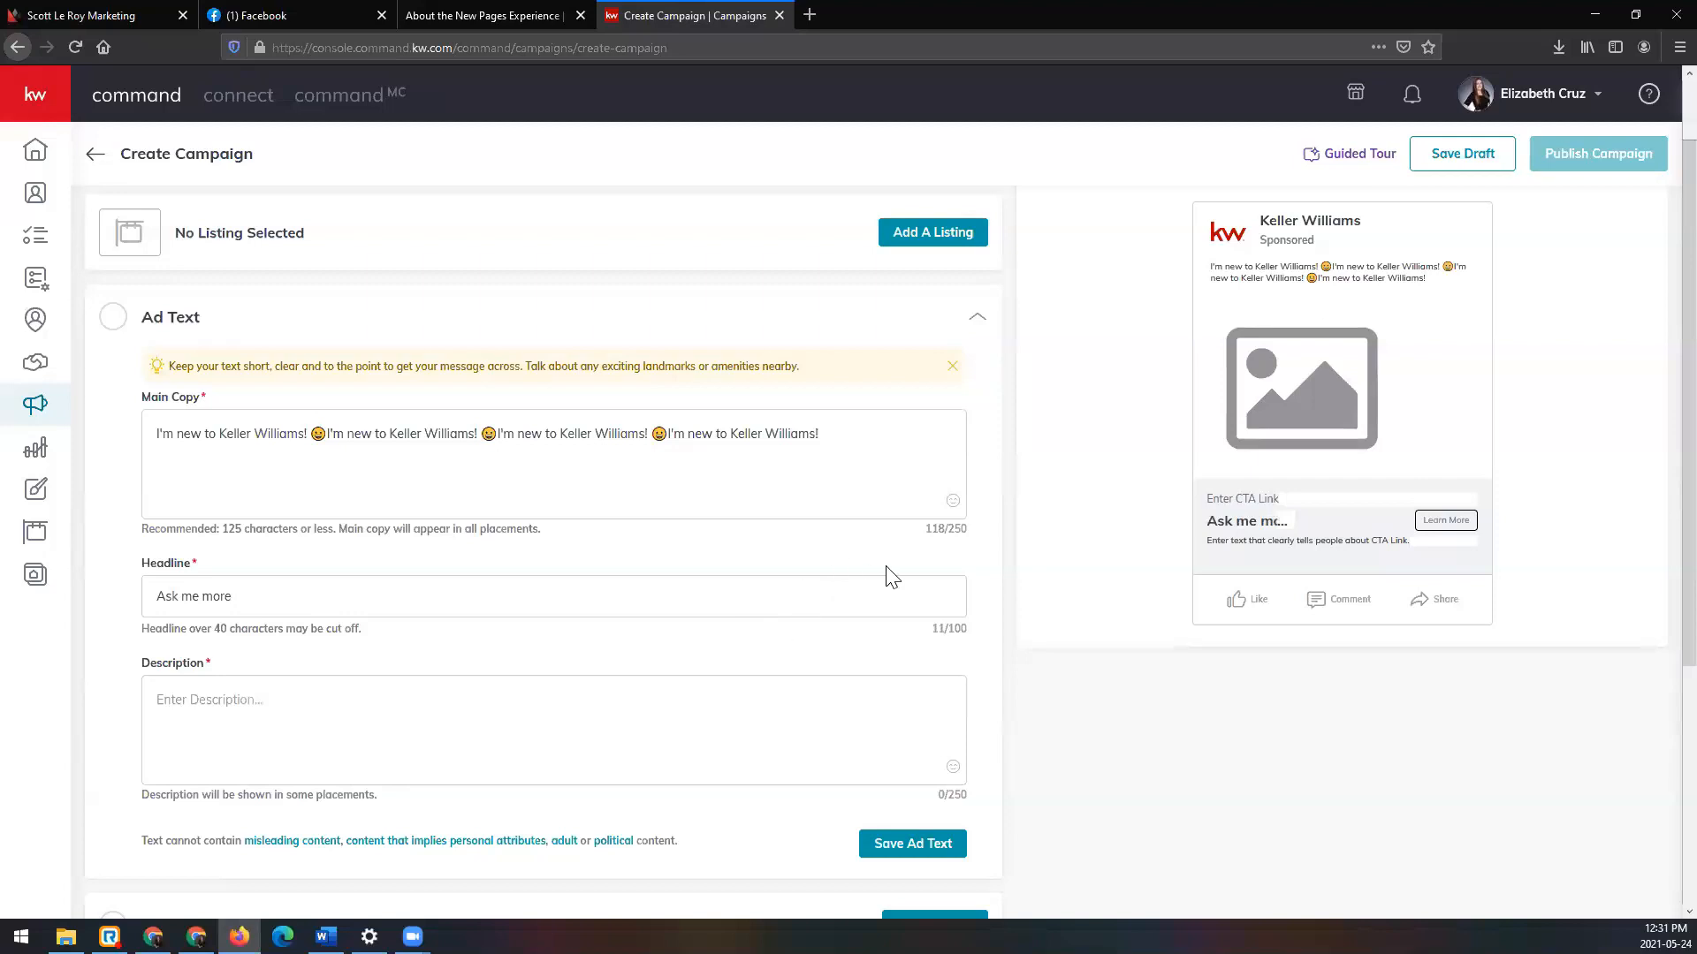
Step: Clear the headline and apply the suggestion 'Your neighborhood's experts are here to serve you!'
triple_click(539, 584)
key(ctrl+c)
key(BackSpace)
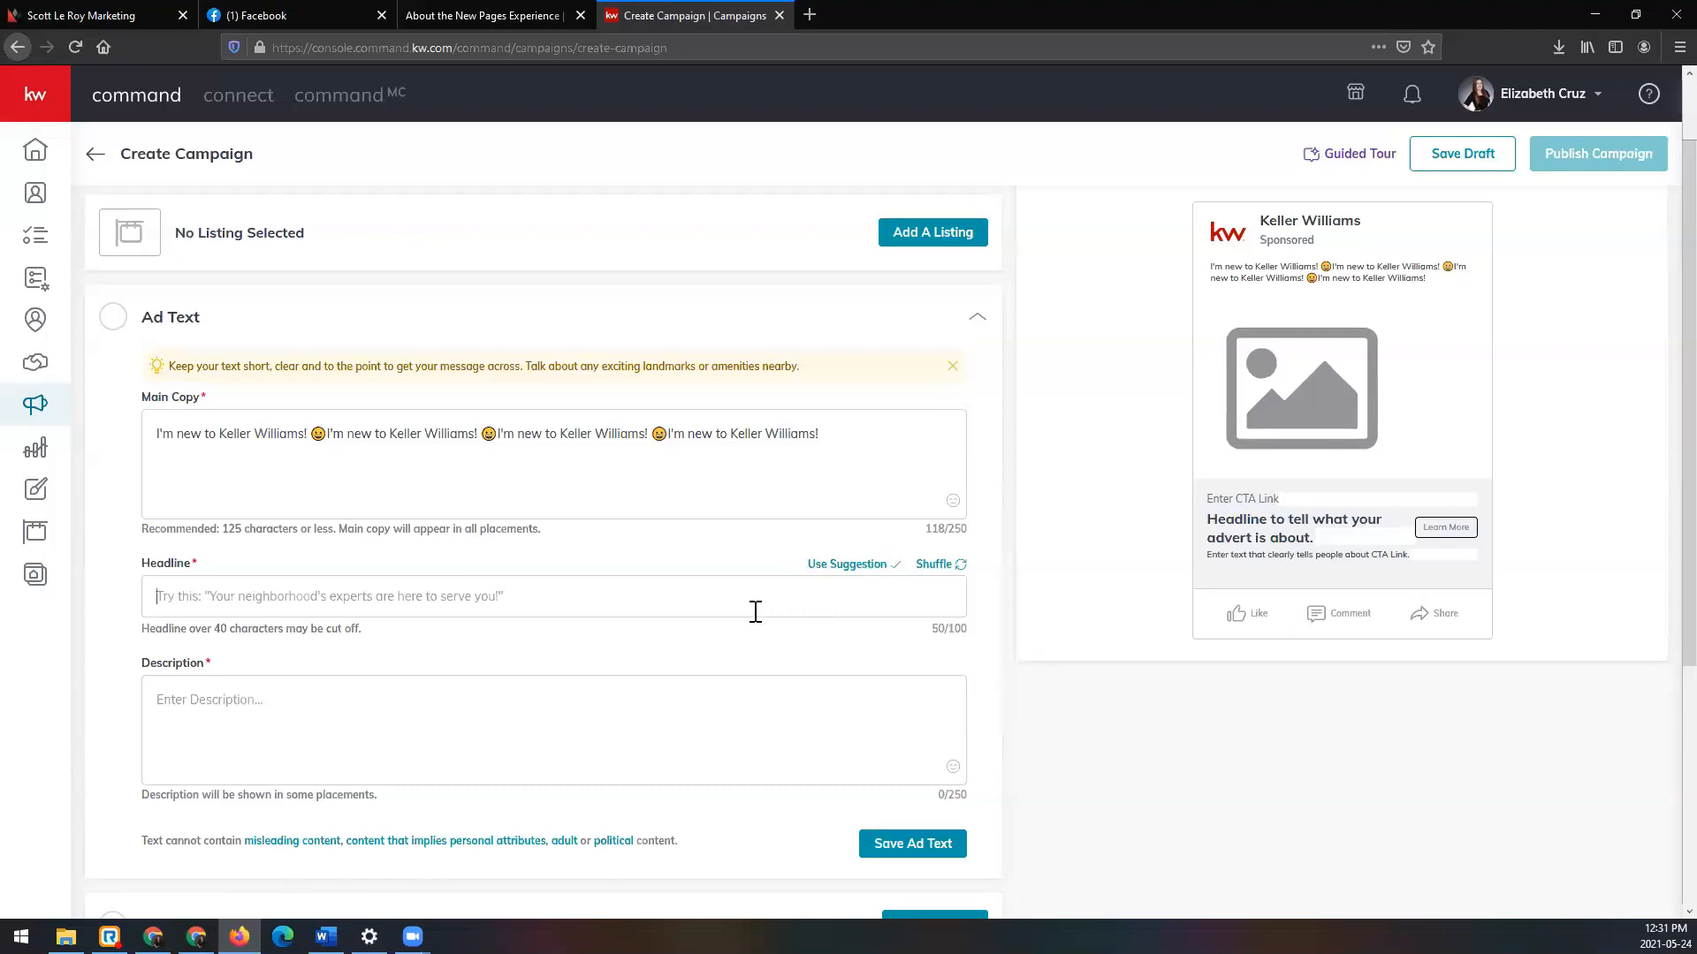
key(ctrl+v)
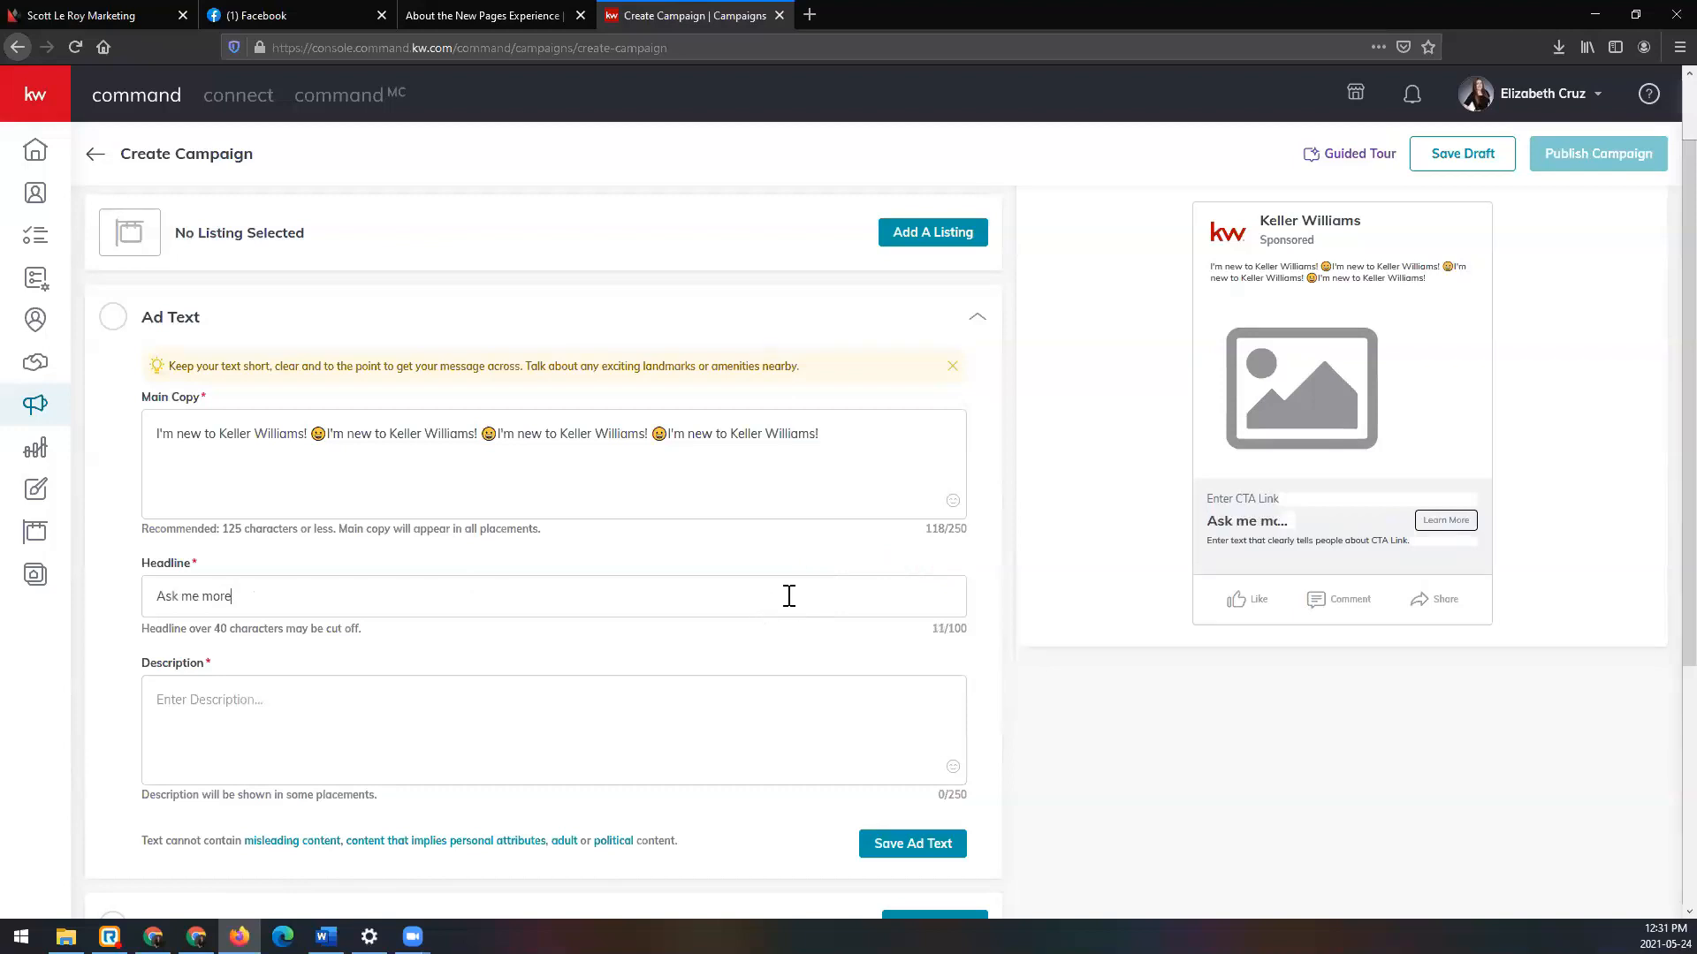
key(ctrl+a)
key(ctrl+c)
key(BackSpace)
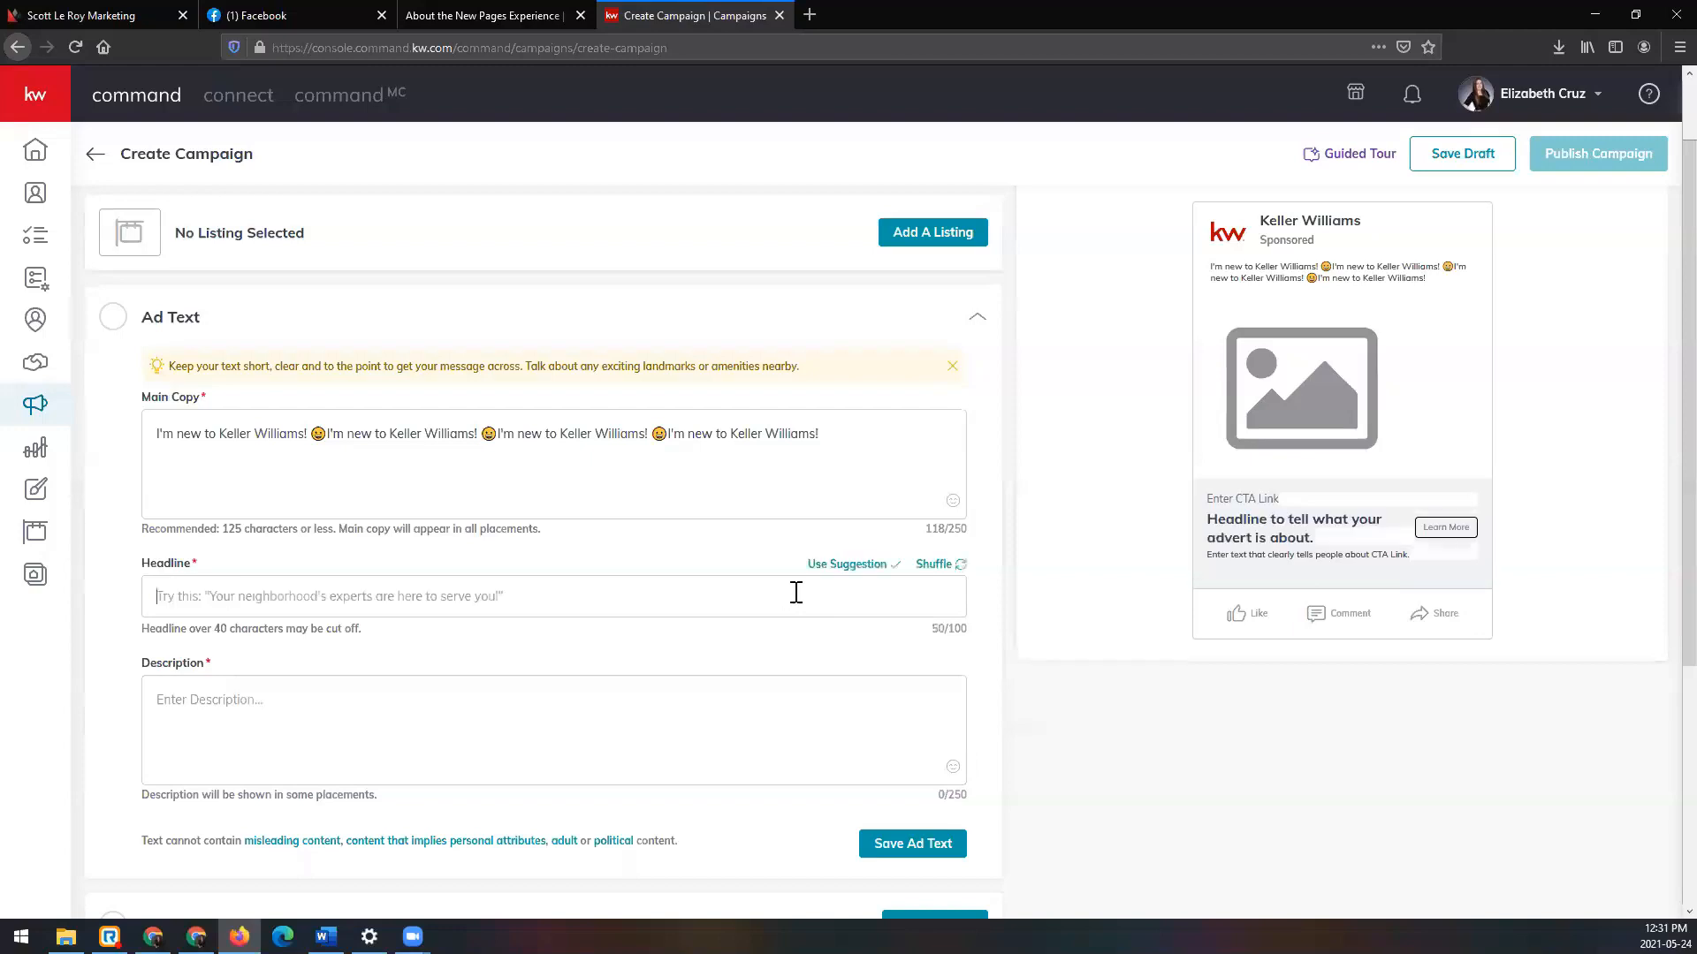
click(838, 565)
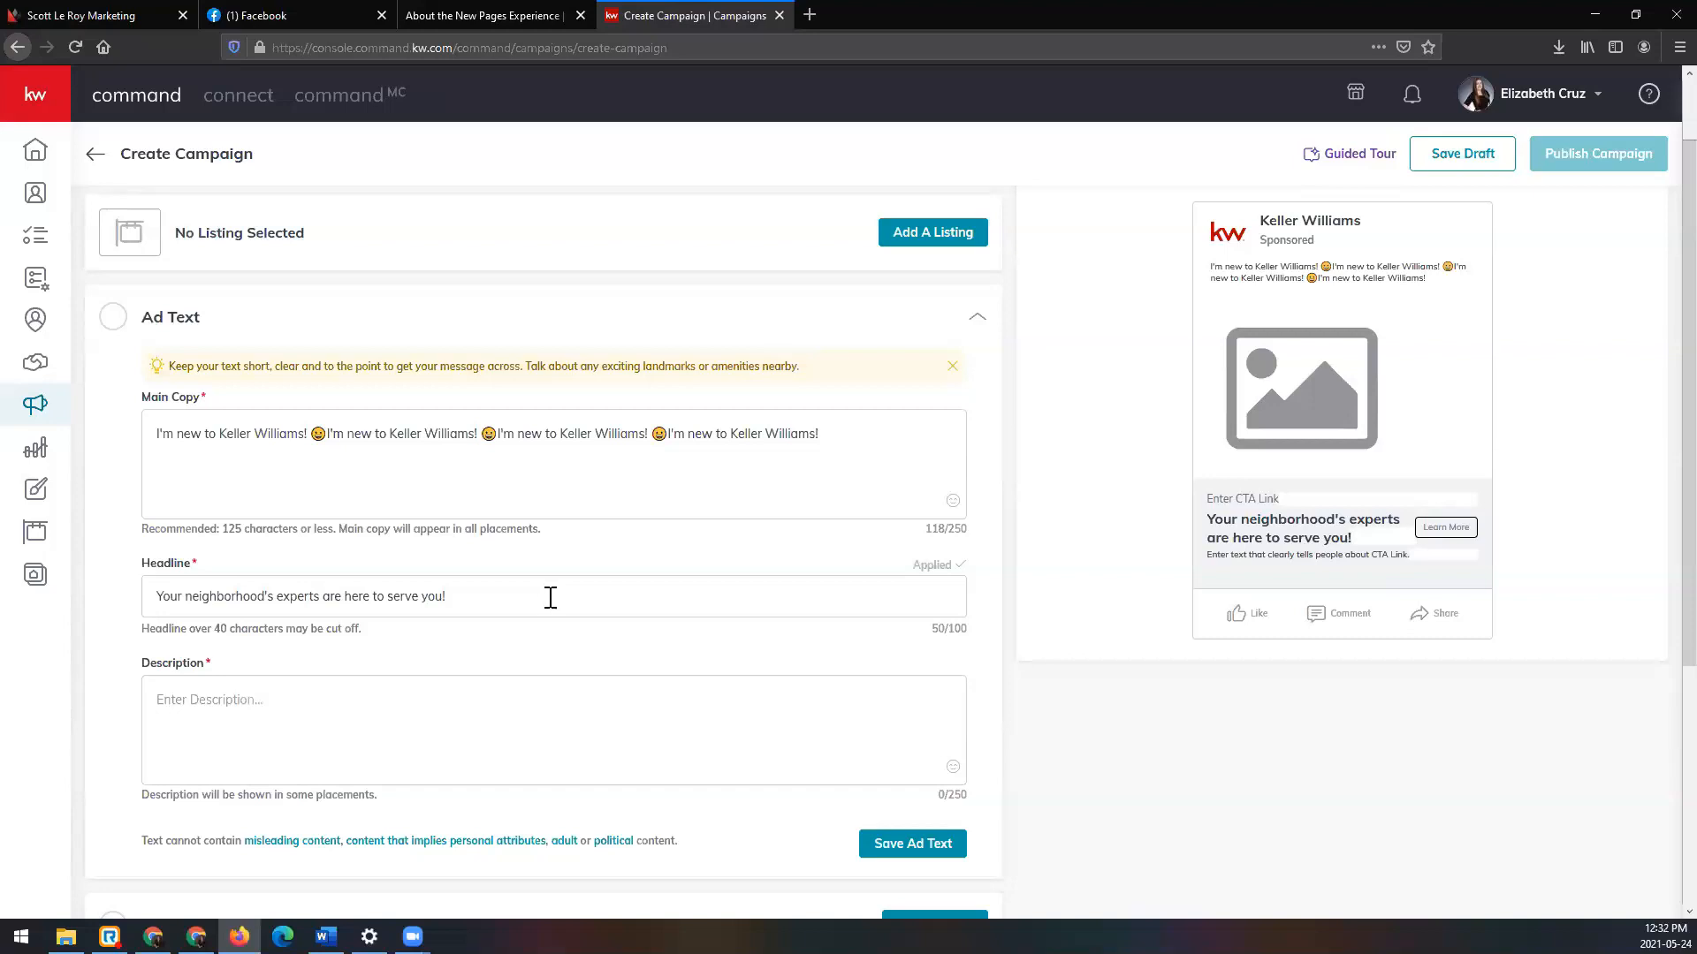
Step: Replace the suggested headline with 'Ask me more!' and note the headline length warning
drag(576, 605, 82, 588)
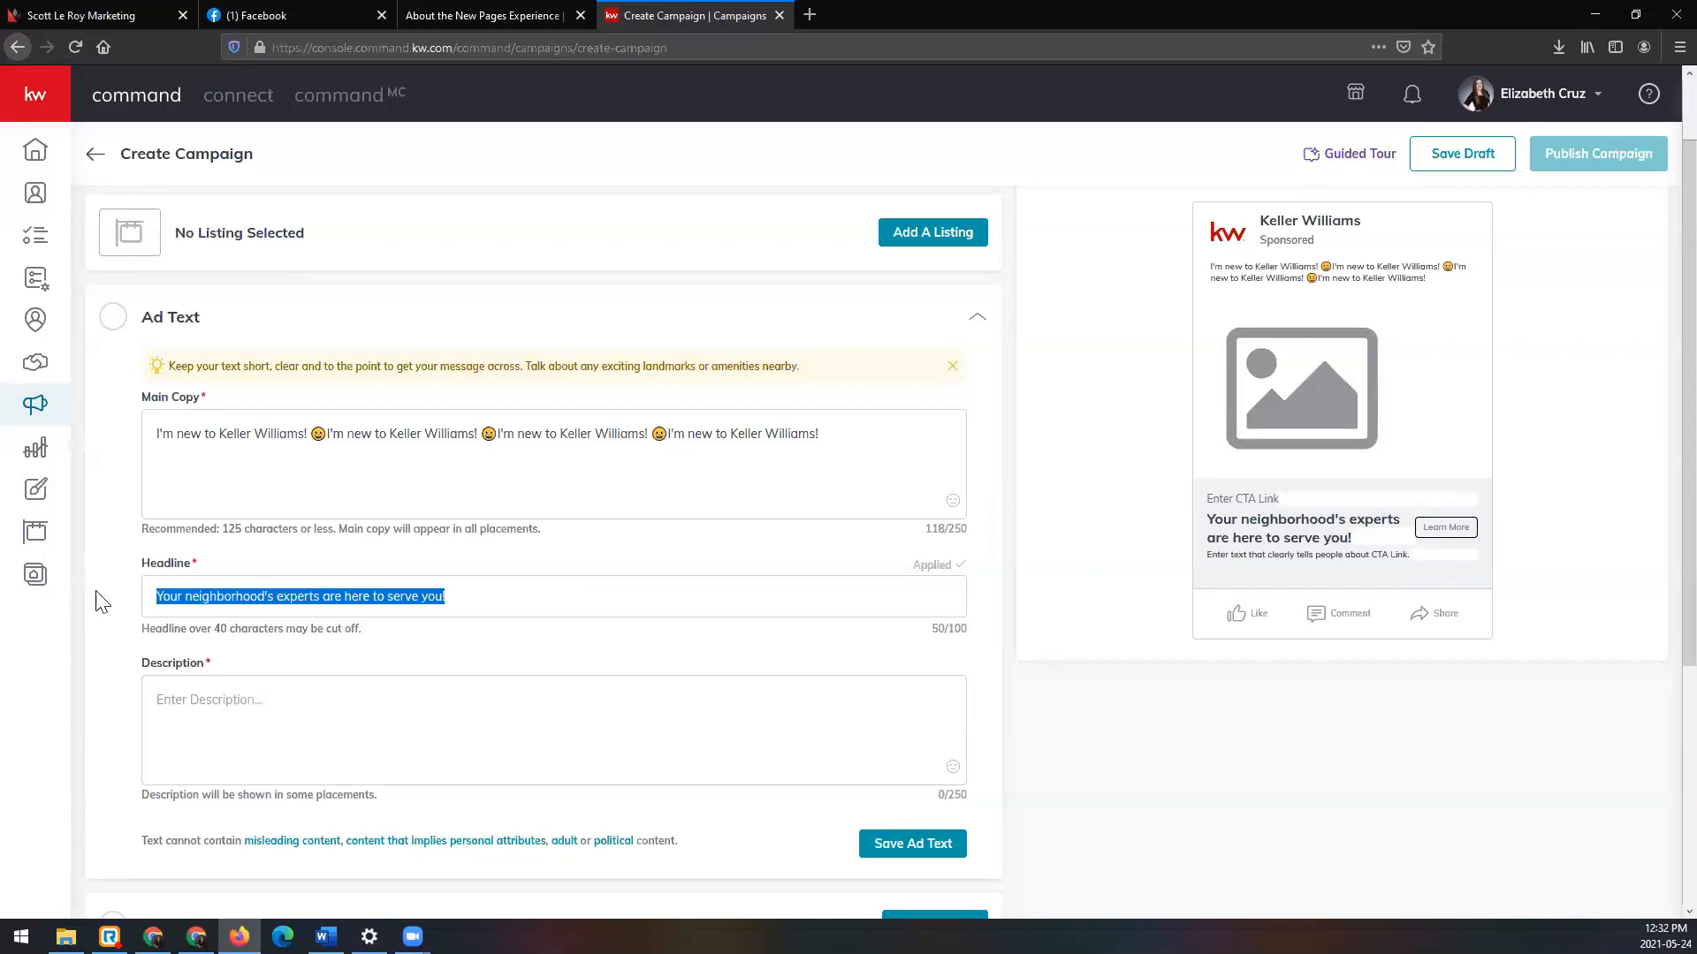
key(ctrl+v)
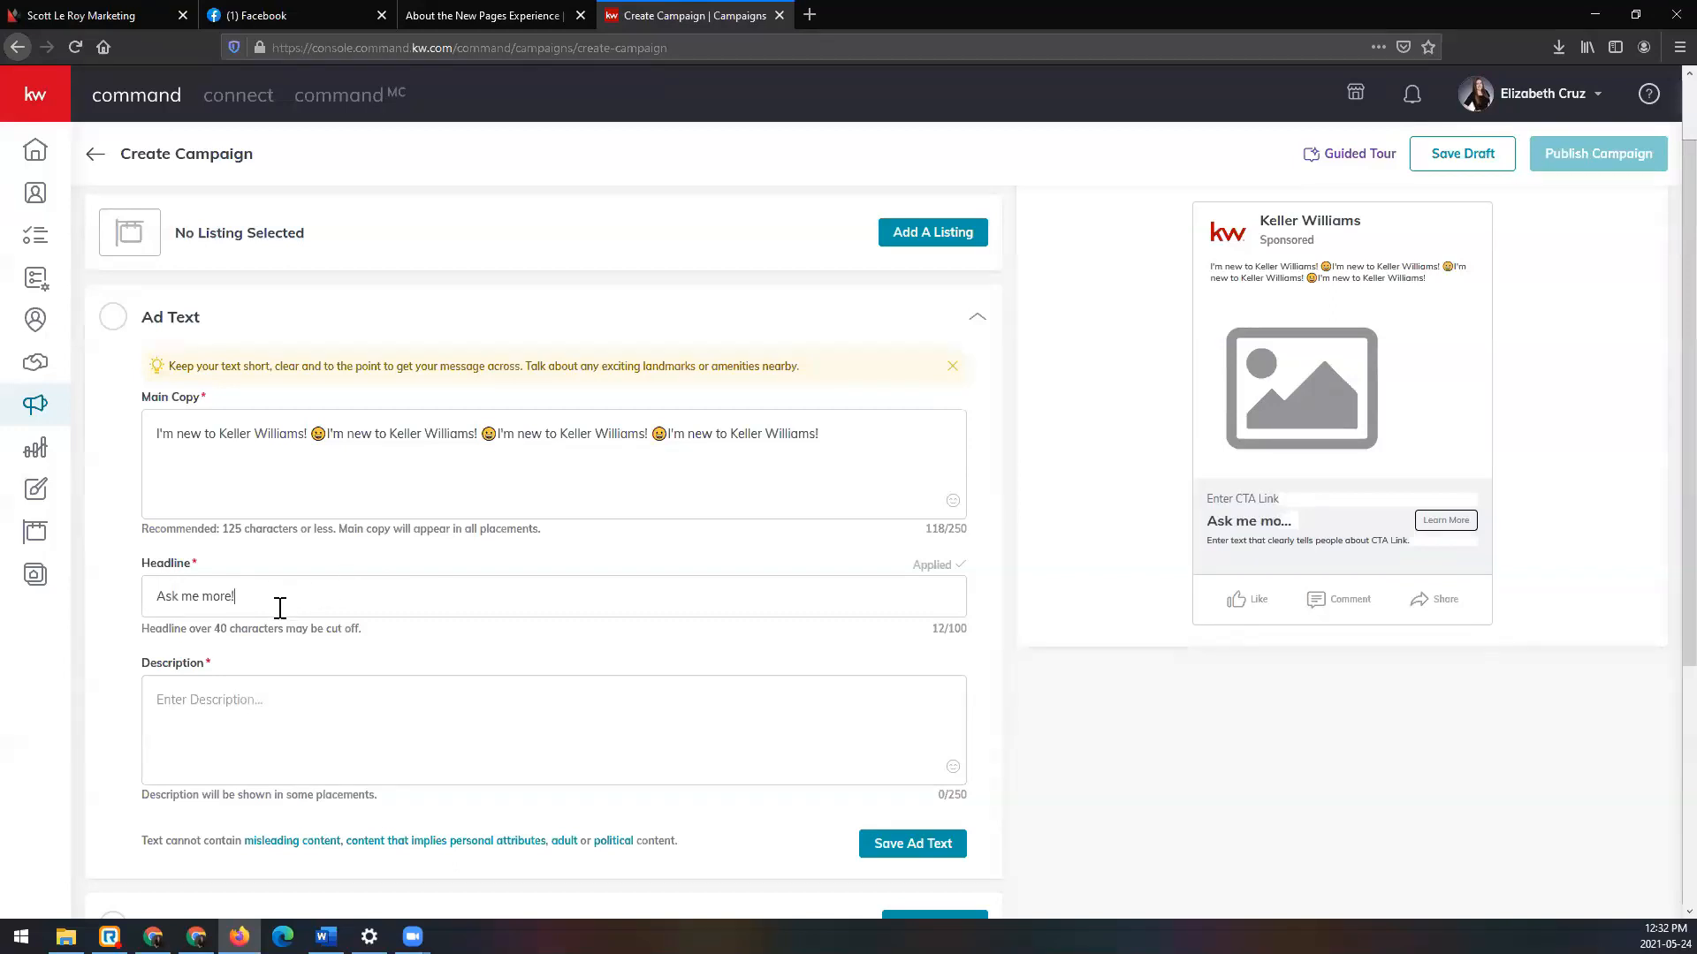
drag(146, 629, 368, 638)
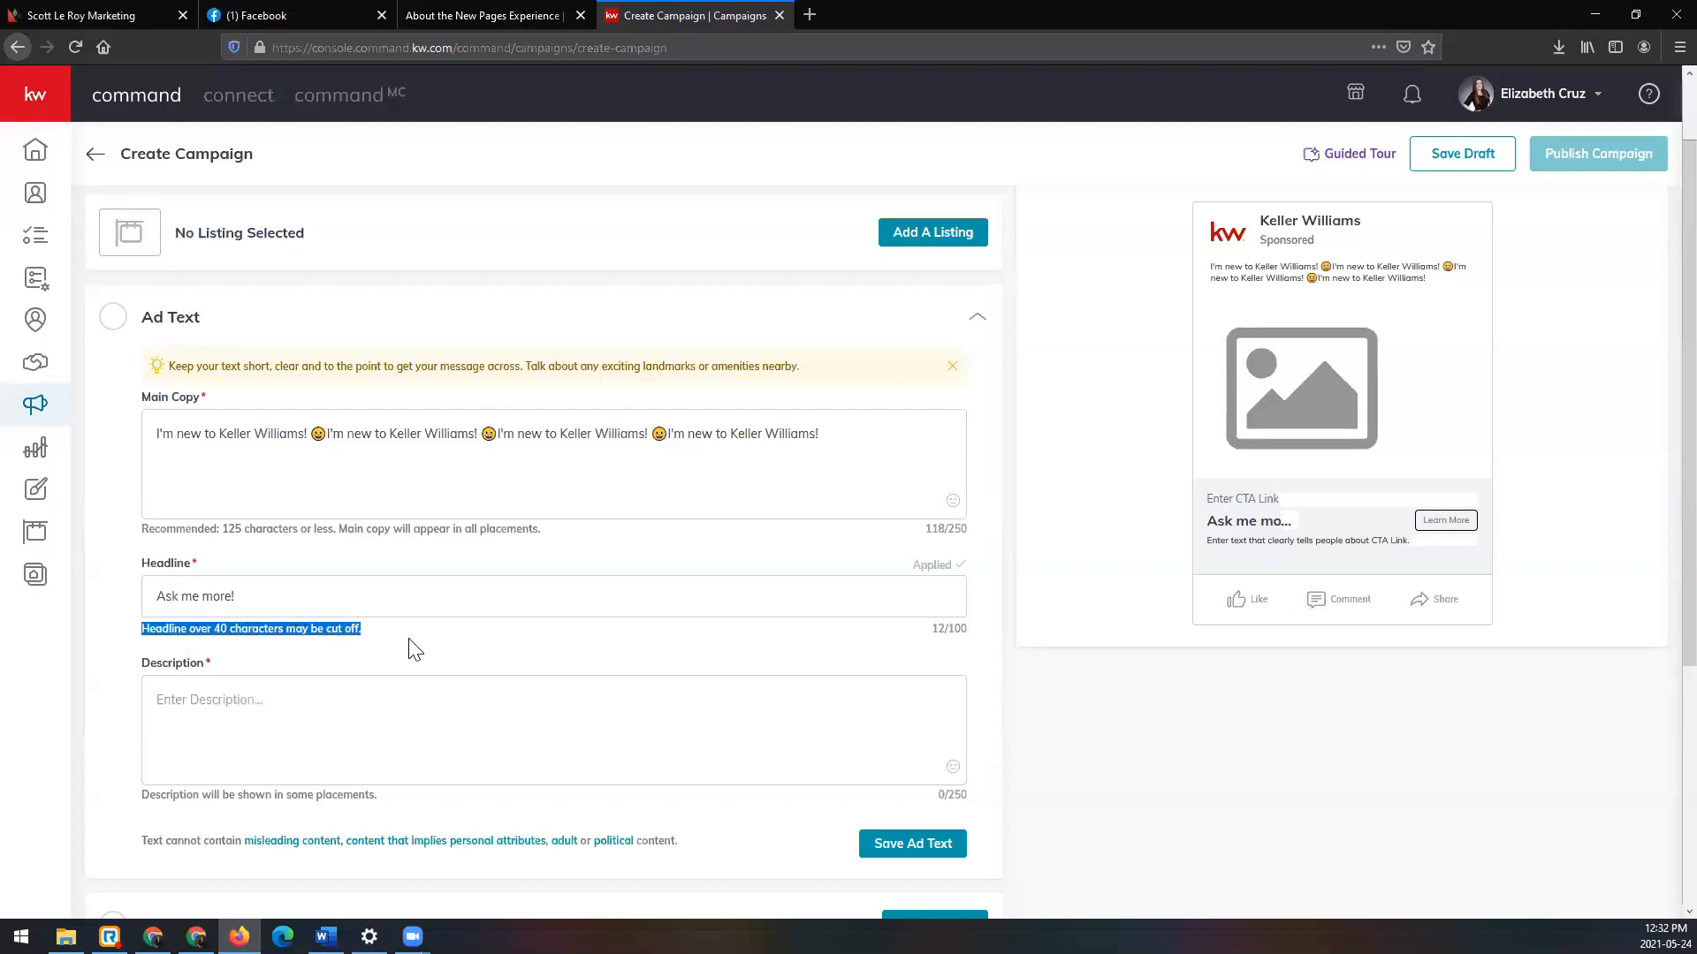
click(234, 529)
Step: Review the limits: 125 recommended and 250 maximum for main copy, 40 and 100 for the headline
drag(234, 528, 301, 530)
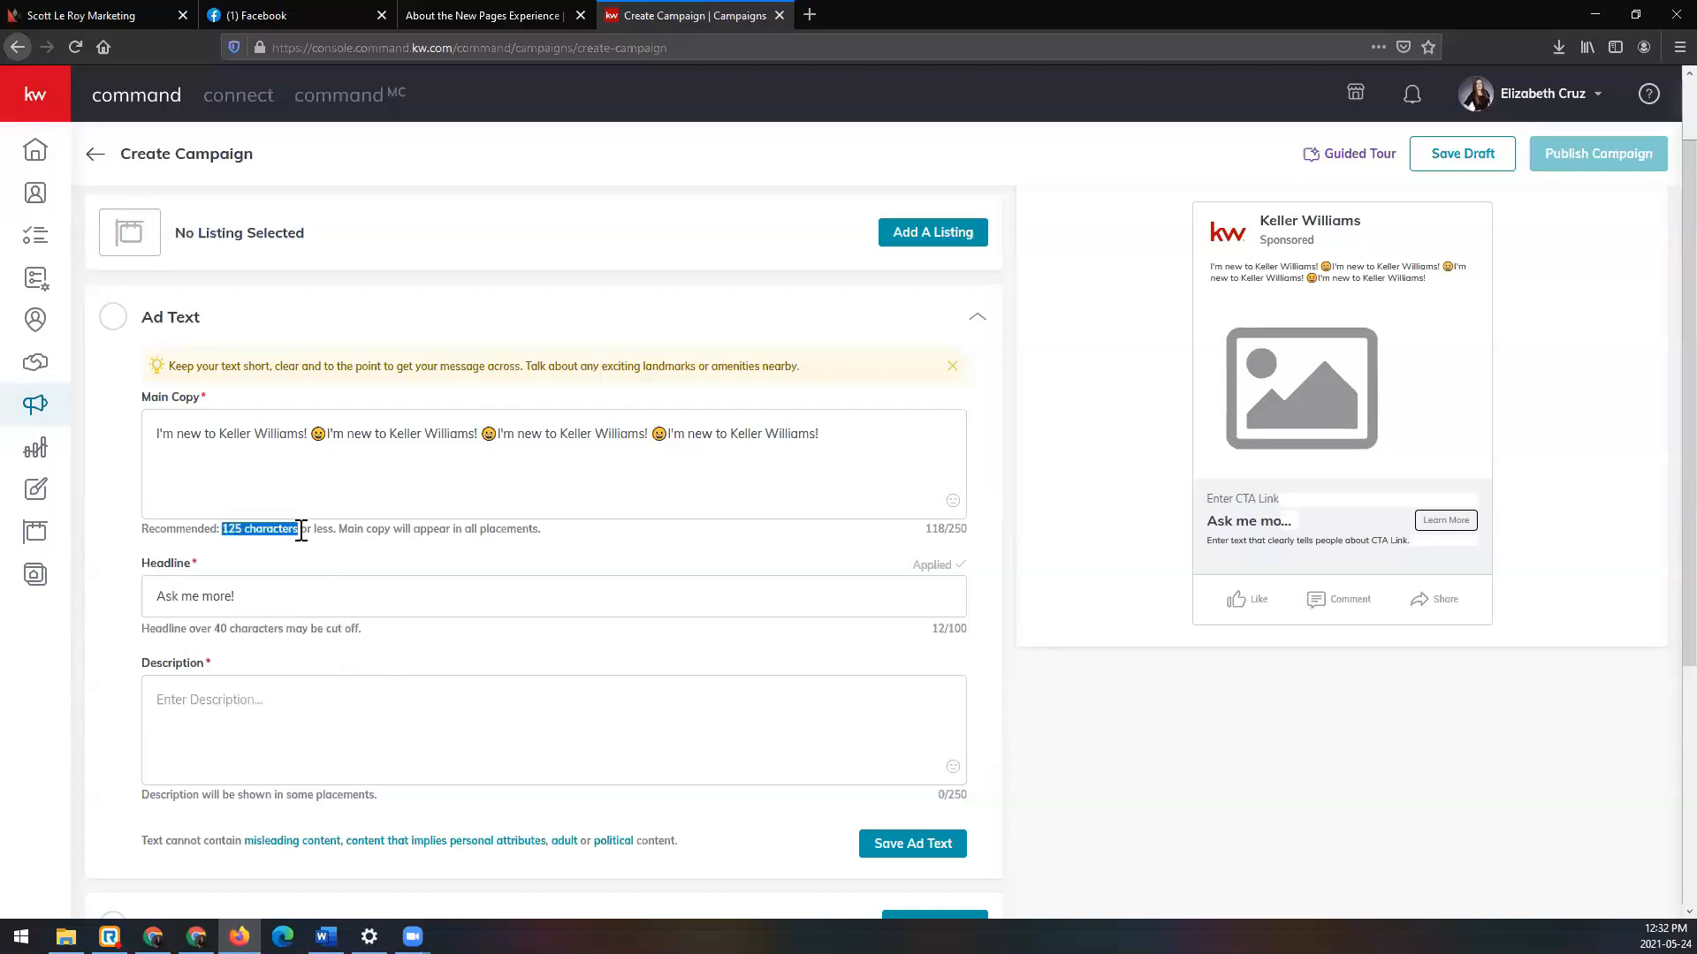
drag(945, 530, 977, 538)
drag(212, 628, 235, 629)
mouse_move(947, 629)
mouse_down()
mouse_move(976, 642)
mouse_move(968, 623)
mouse_up()
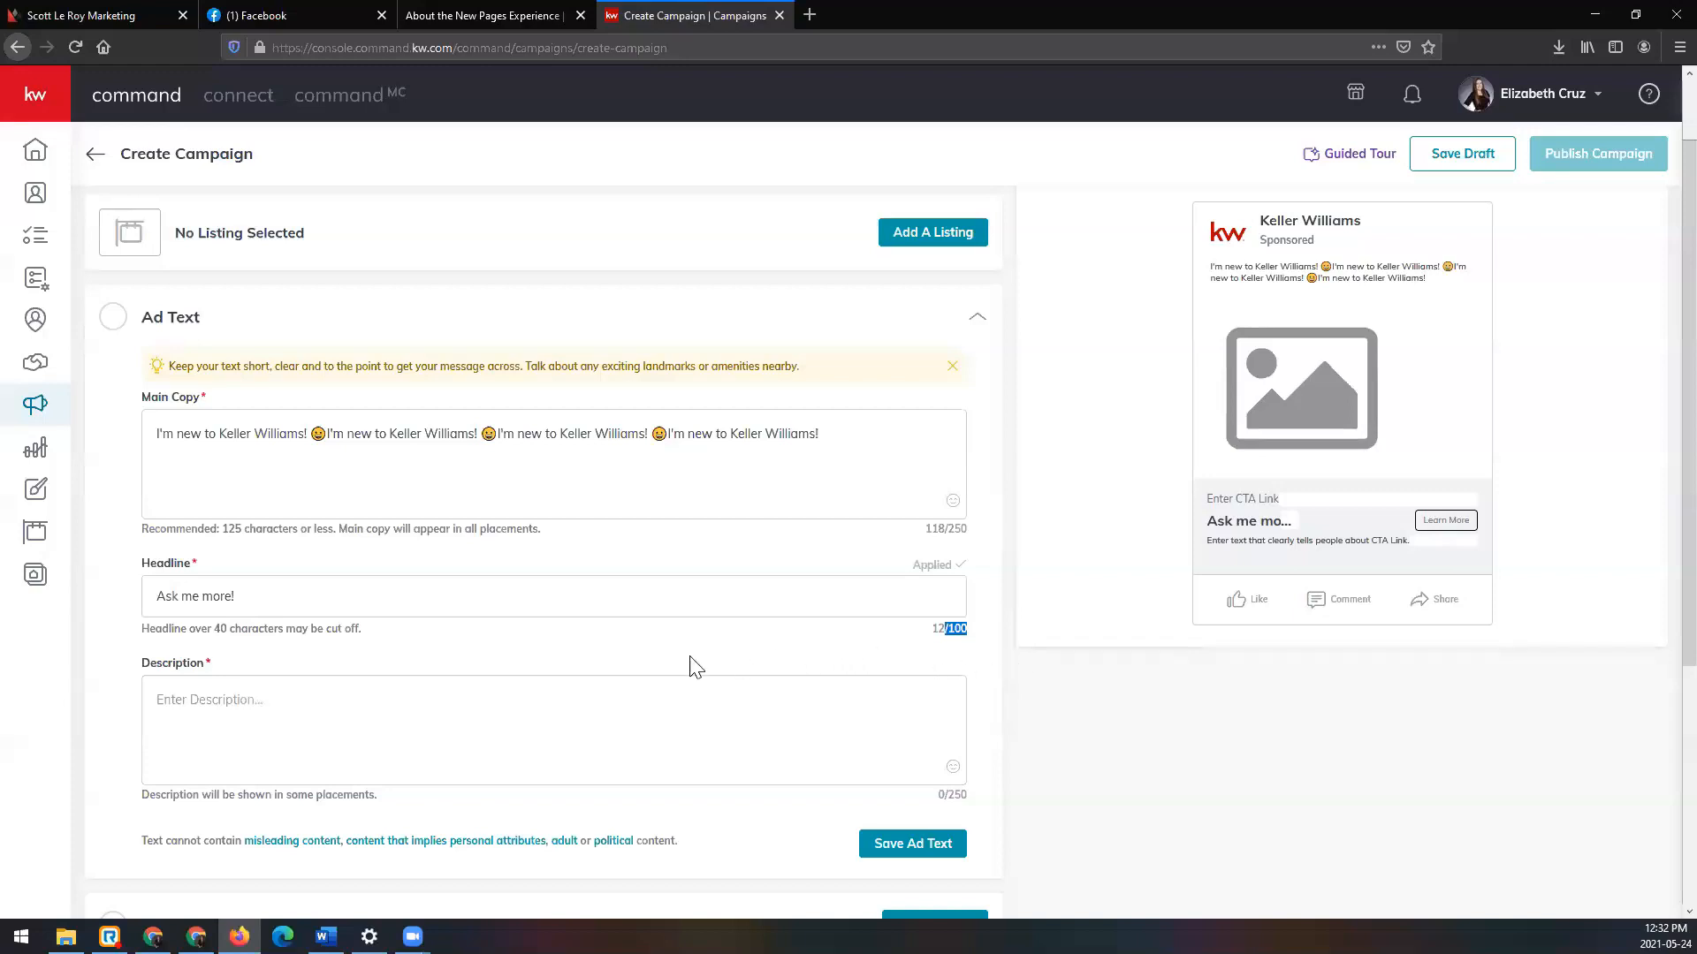
click(558, 721)
scroll(834, 694, down, 1)
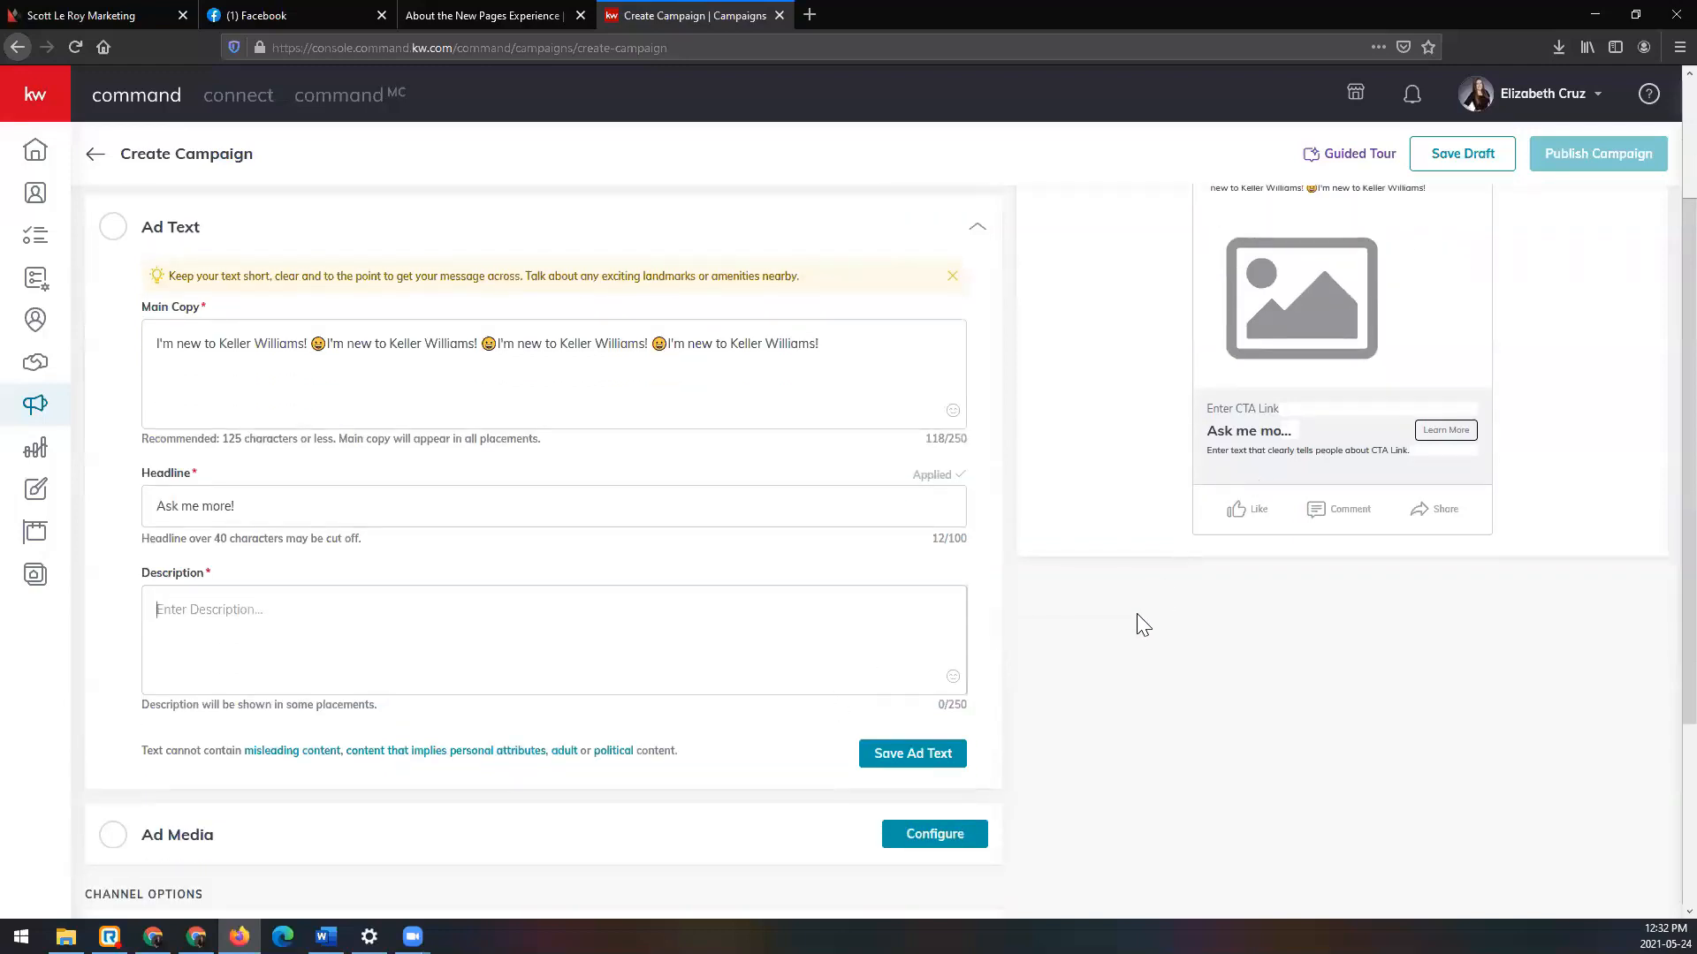
scroll(1138, 621, up, 1)
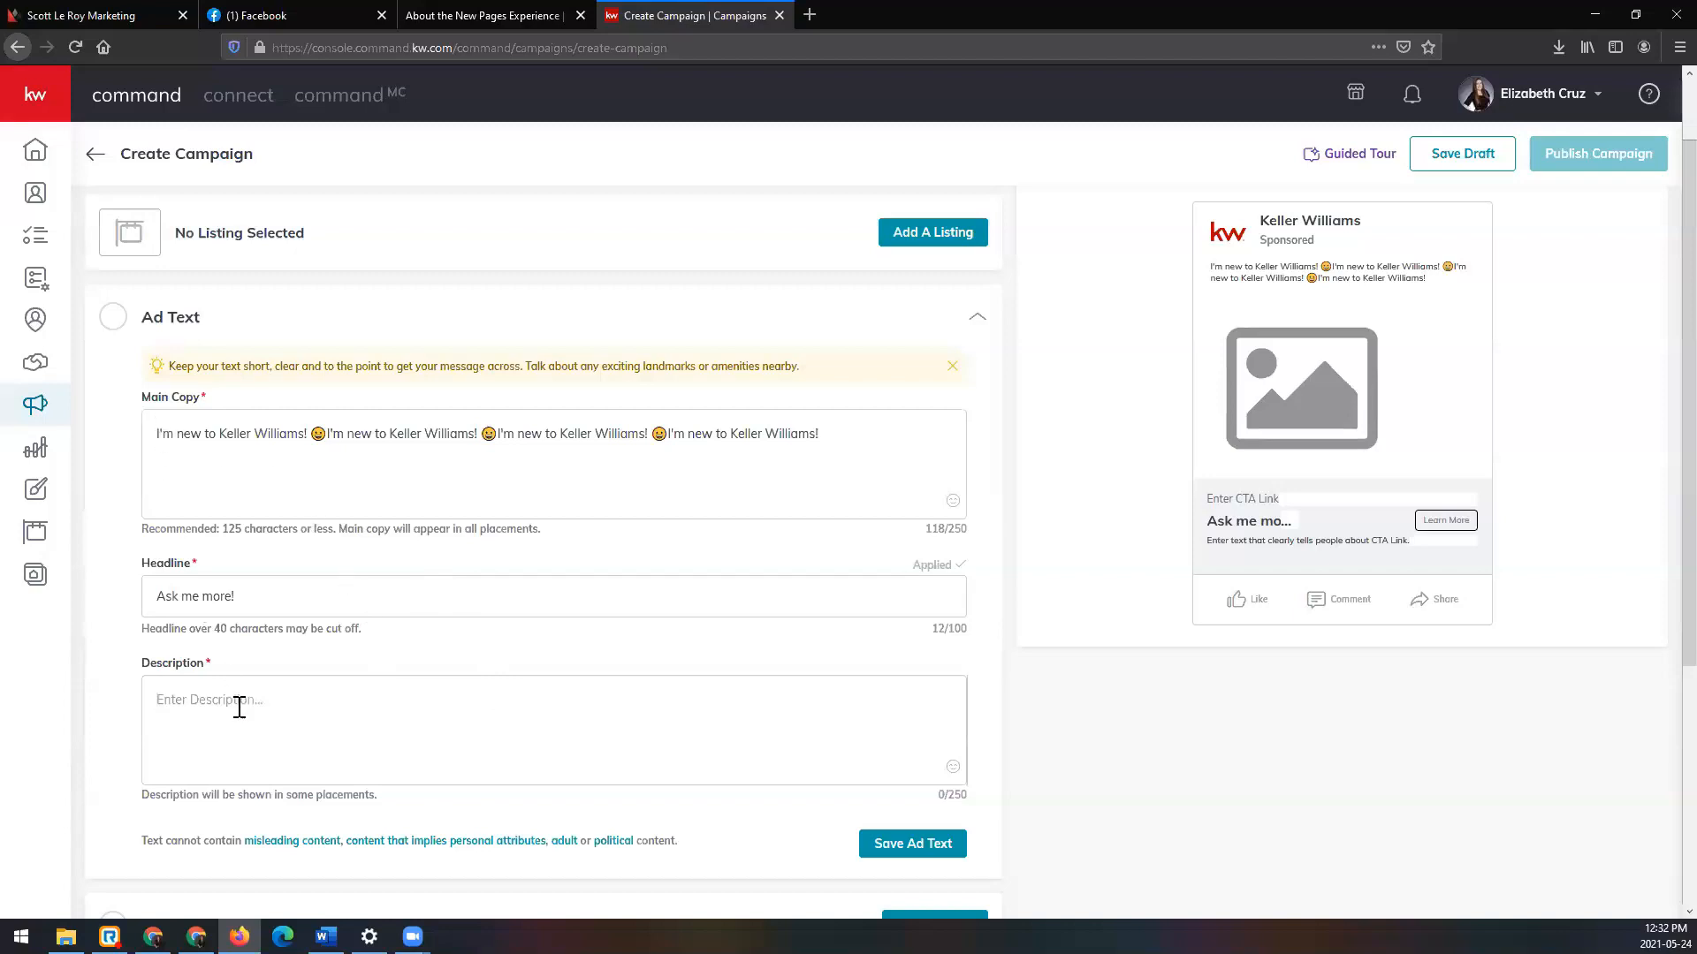
Step: Copy the main copy's first sentence, 'I'm new to Keller Williams!', into the Description
drag(154, 433, 322, 434)
key(ctrl+c)
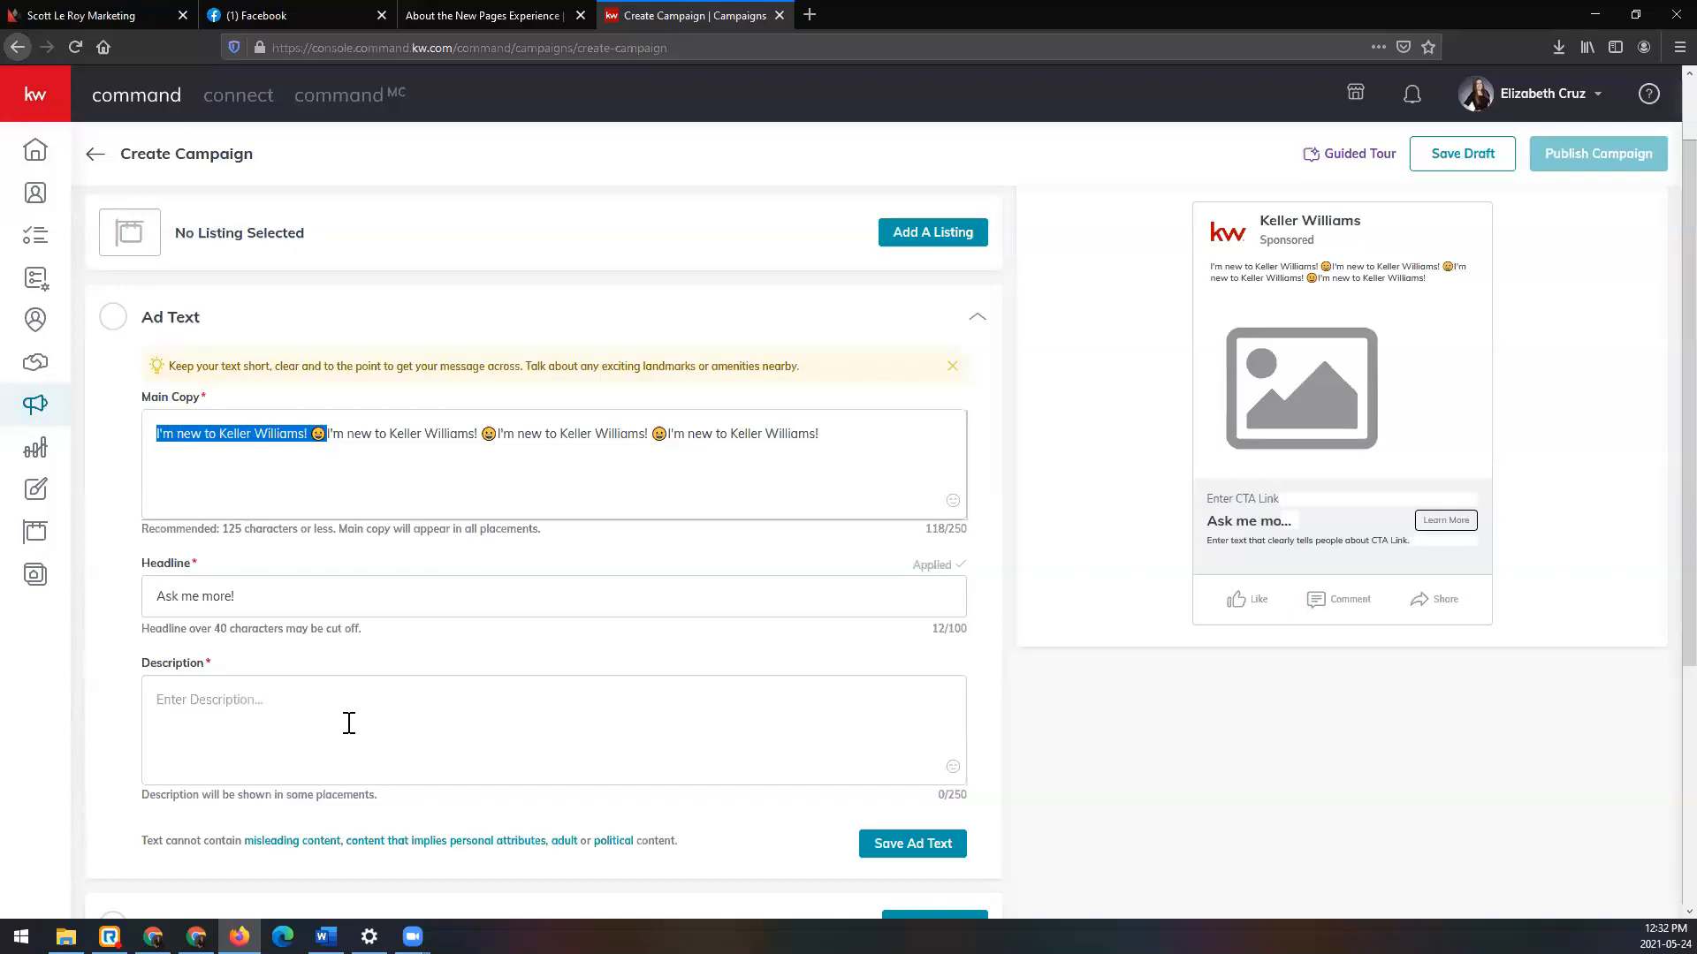
click(345, 718)
key(ctrl+v)
key(ctrl+v)
key(ctrl+v)
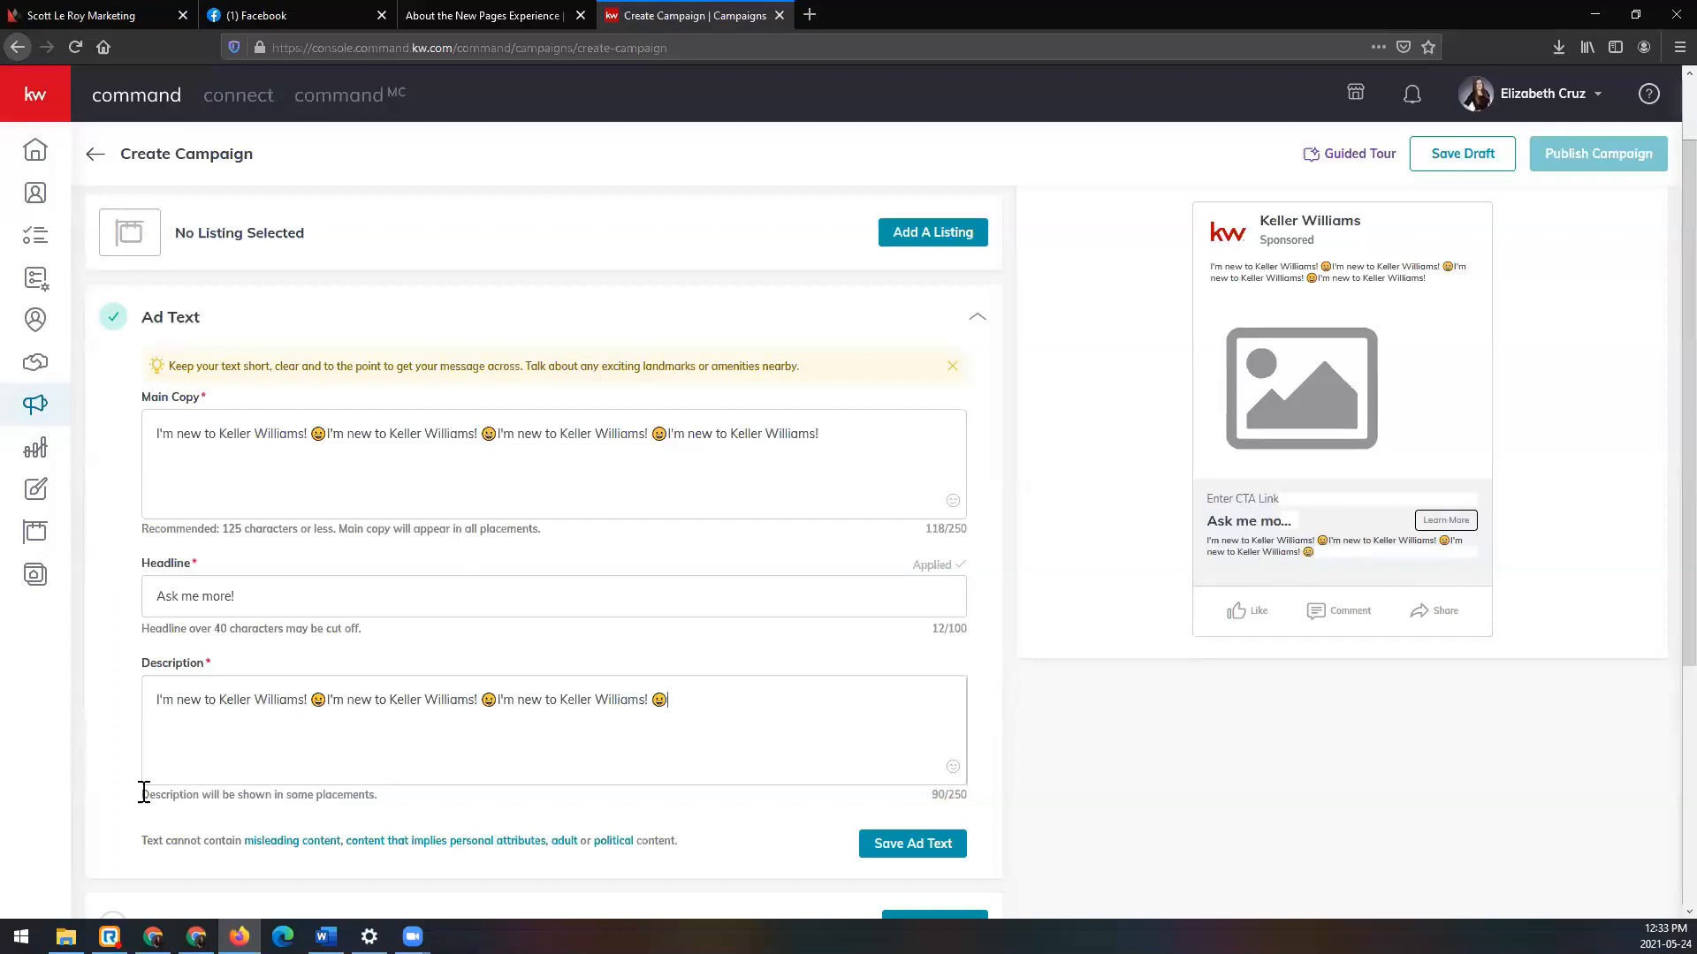
Step: Review the description placement note and its 90/250 character count
drag(168, 793, 380, 805)
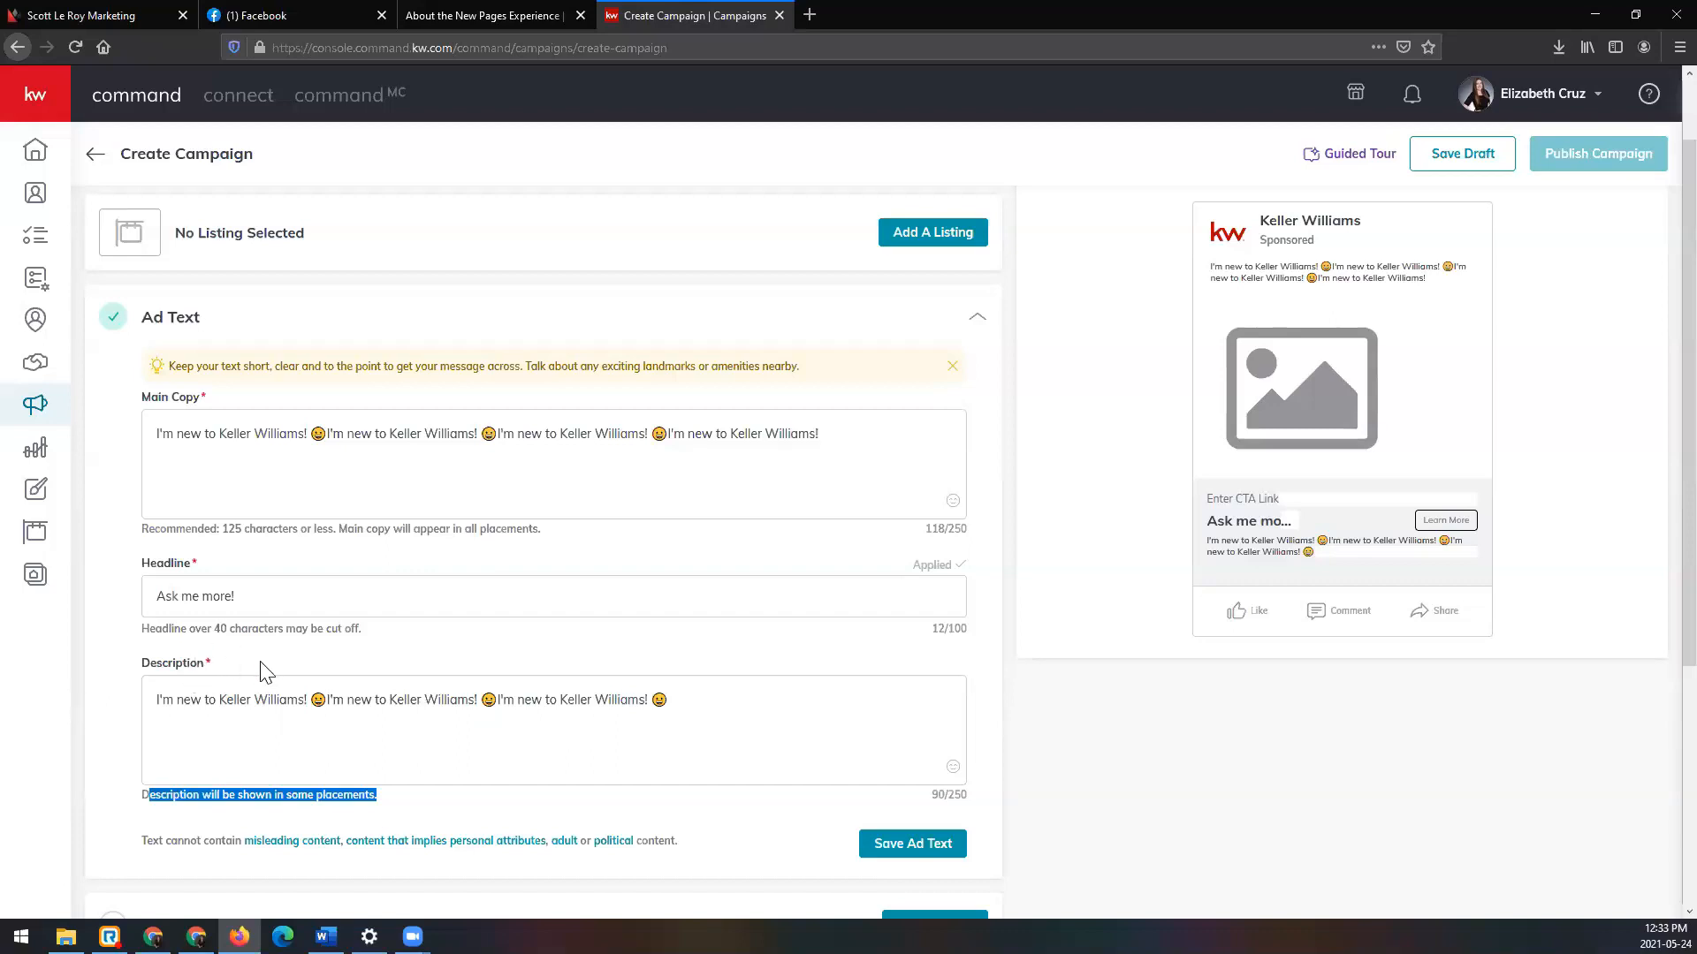
scroll(822, 659, down, 1)
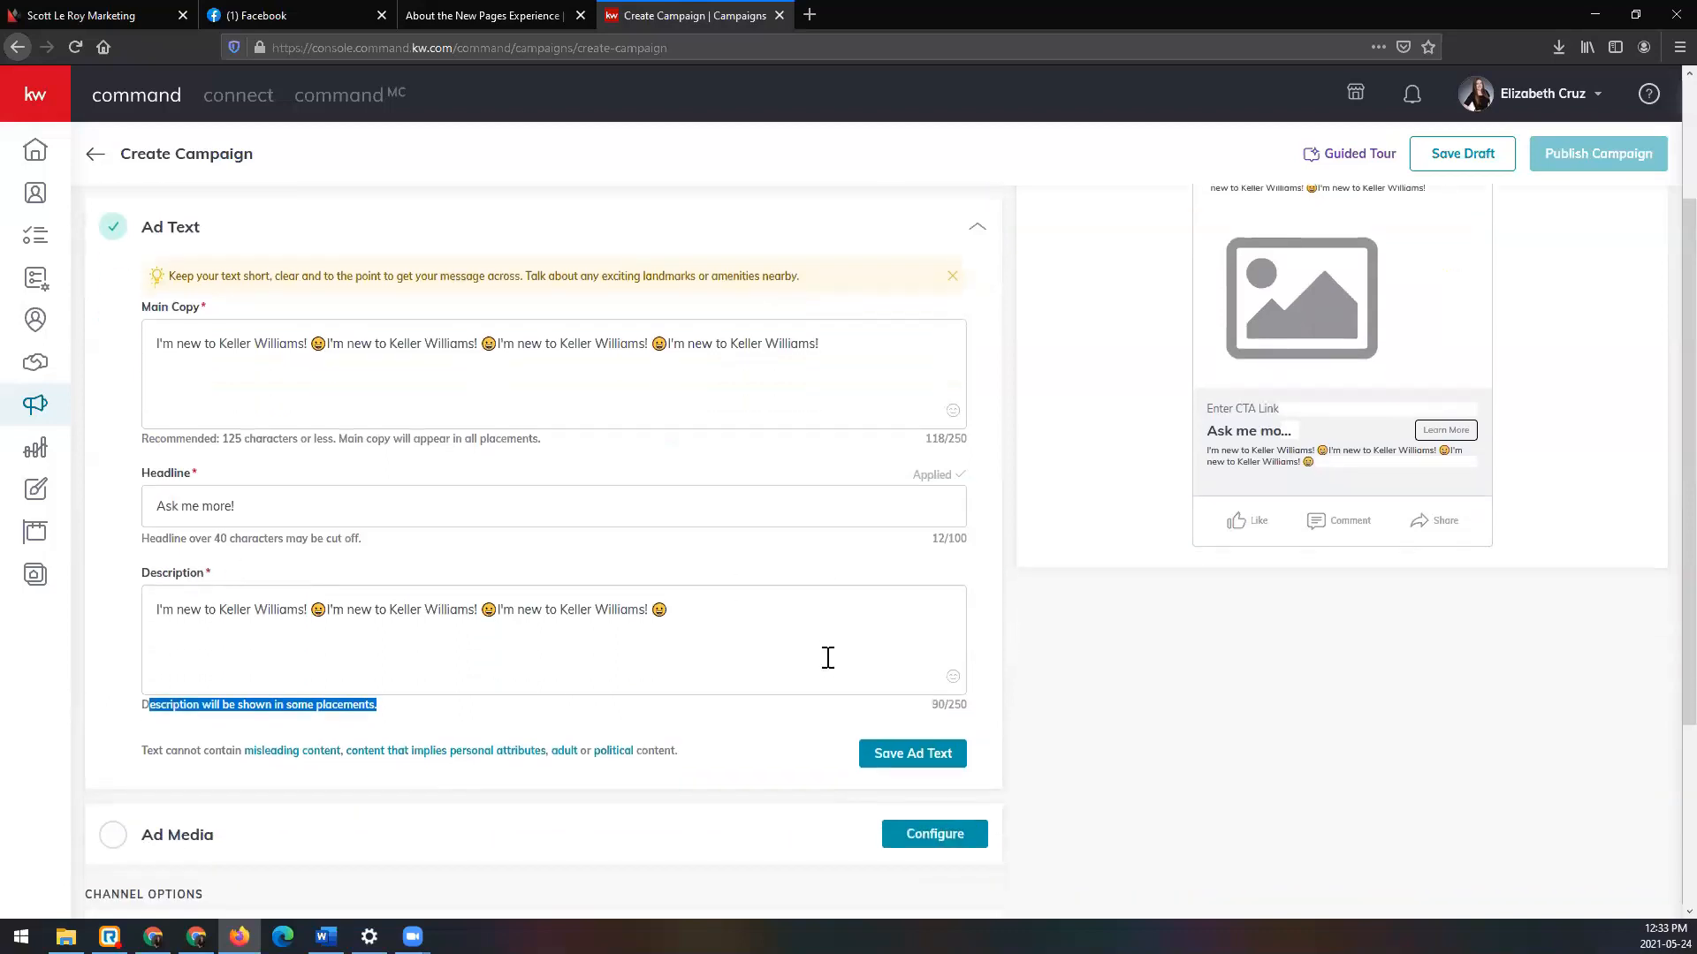
double_click(938, 704)
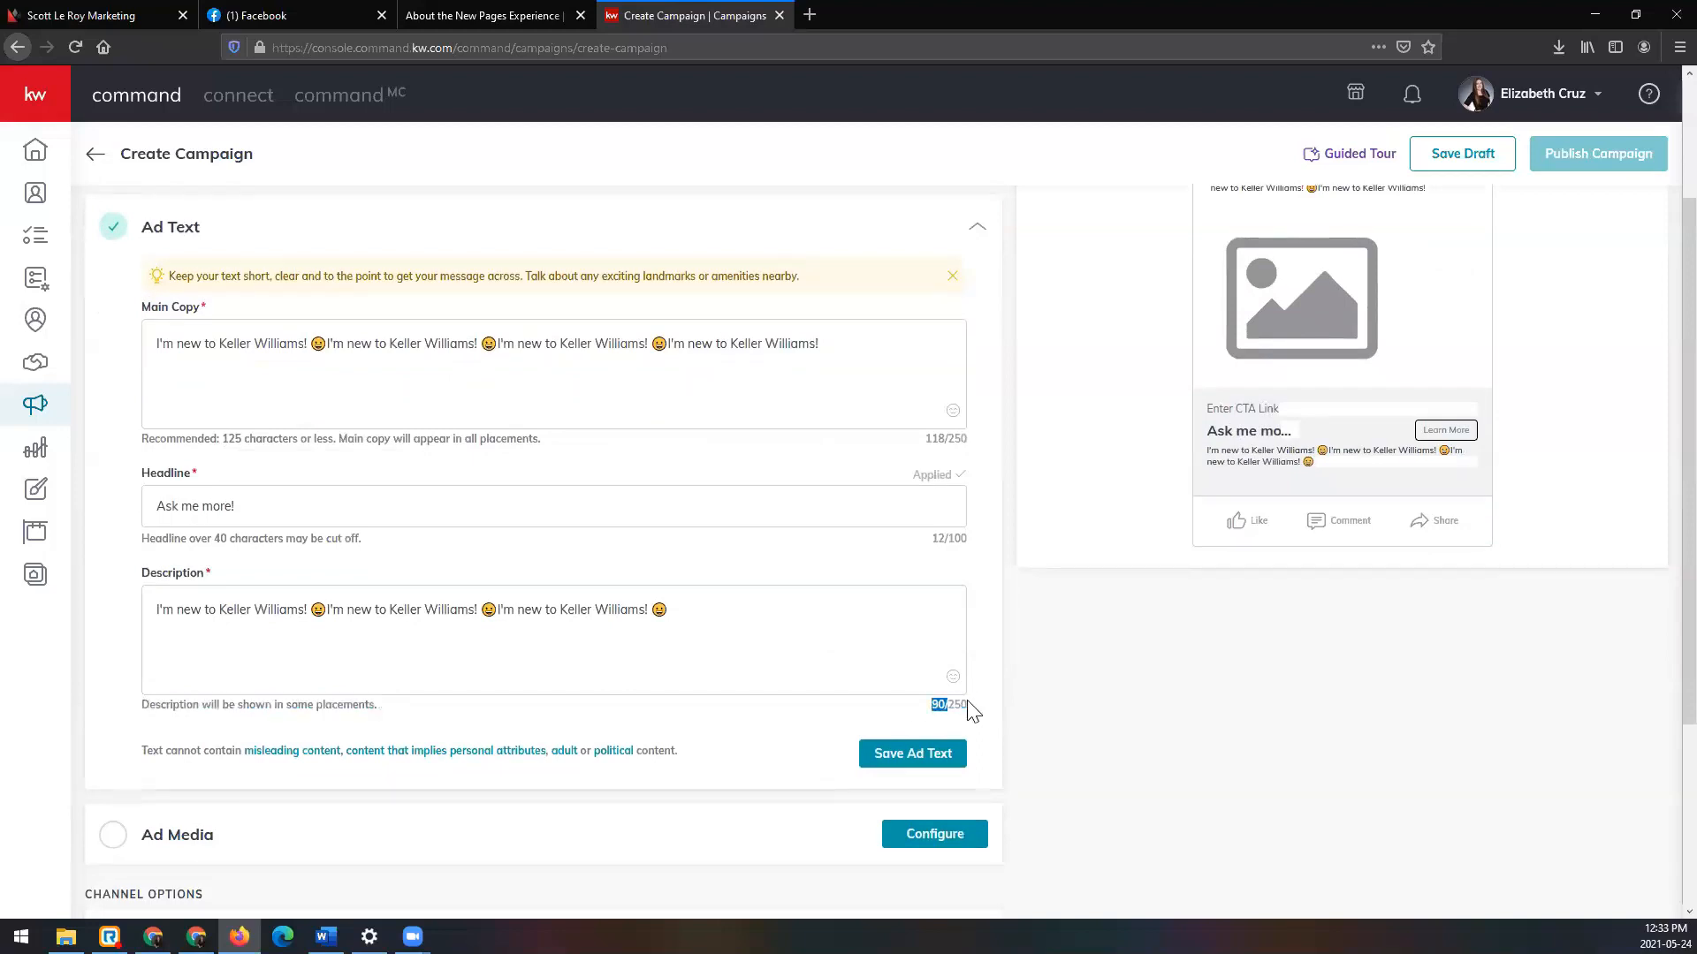
double_click(967, 705)
click(883, 615)
Step: Overwrite the Description with repeated 'test' text, then save the Ad Text step
triple_click(197, 591)
text(test)
key(ctrl+a)
key(ctrl+c)
key(ctrl+v)
key(ctrl+v)
key(ctrl+v)
key(ctrl+v)
key(ctrl+v)
key(ctrl+v)
key(ctrl+v)
key(ctrl+v)
key(ctrl+v)
key(ctrl+v)
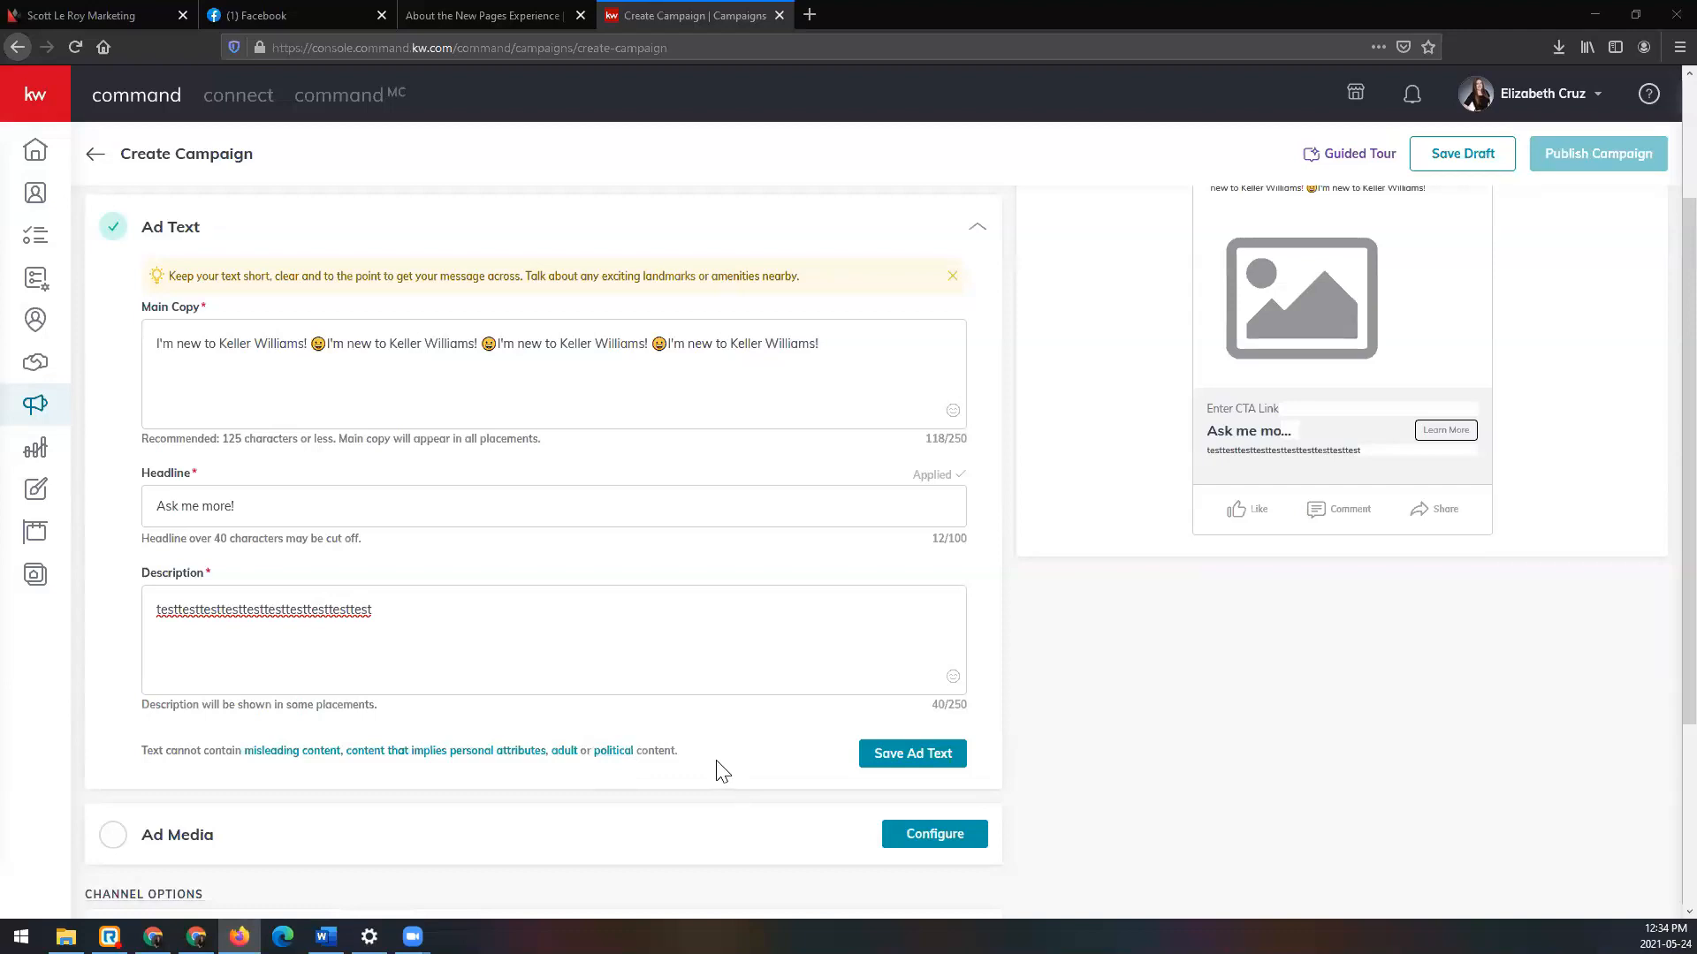
click(913, 754)
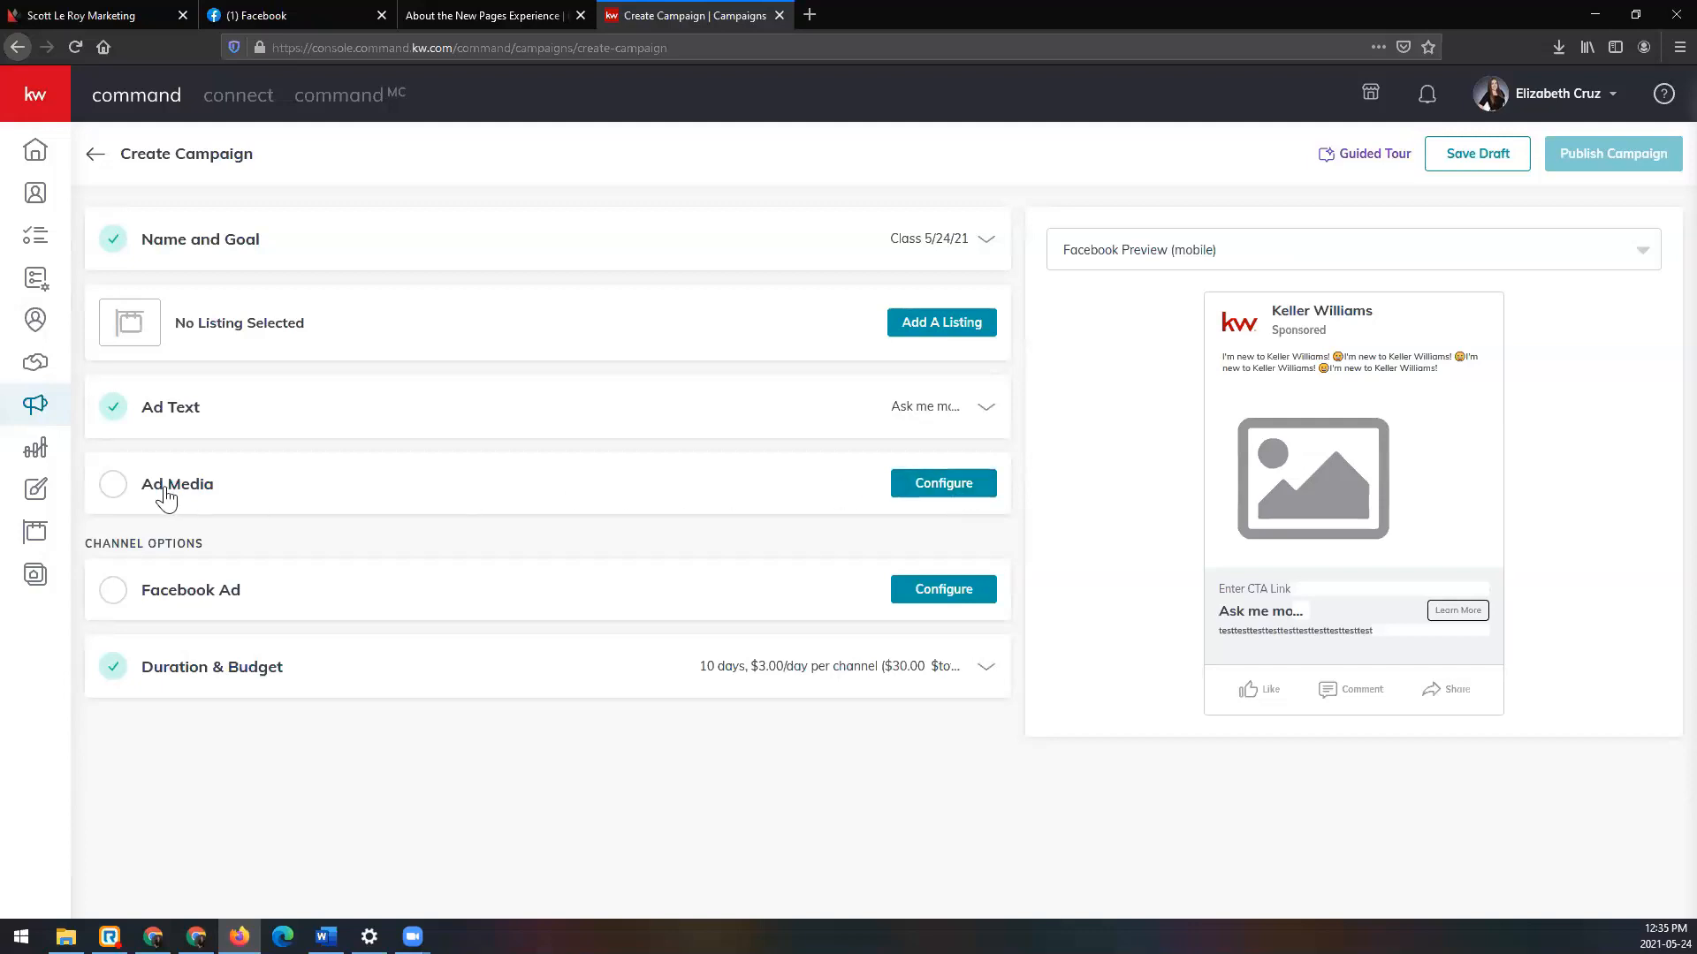
Step: Expand Ad Media to show the Images option and the DBA logo positioned Right
click(961, 484)
scroll(964, 493, down, 2)
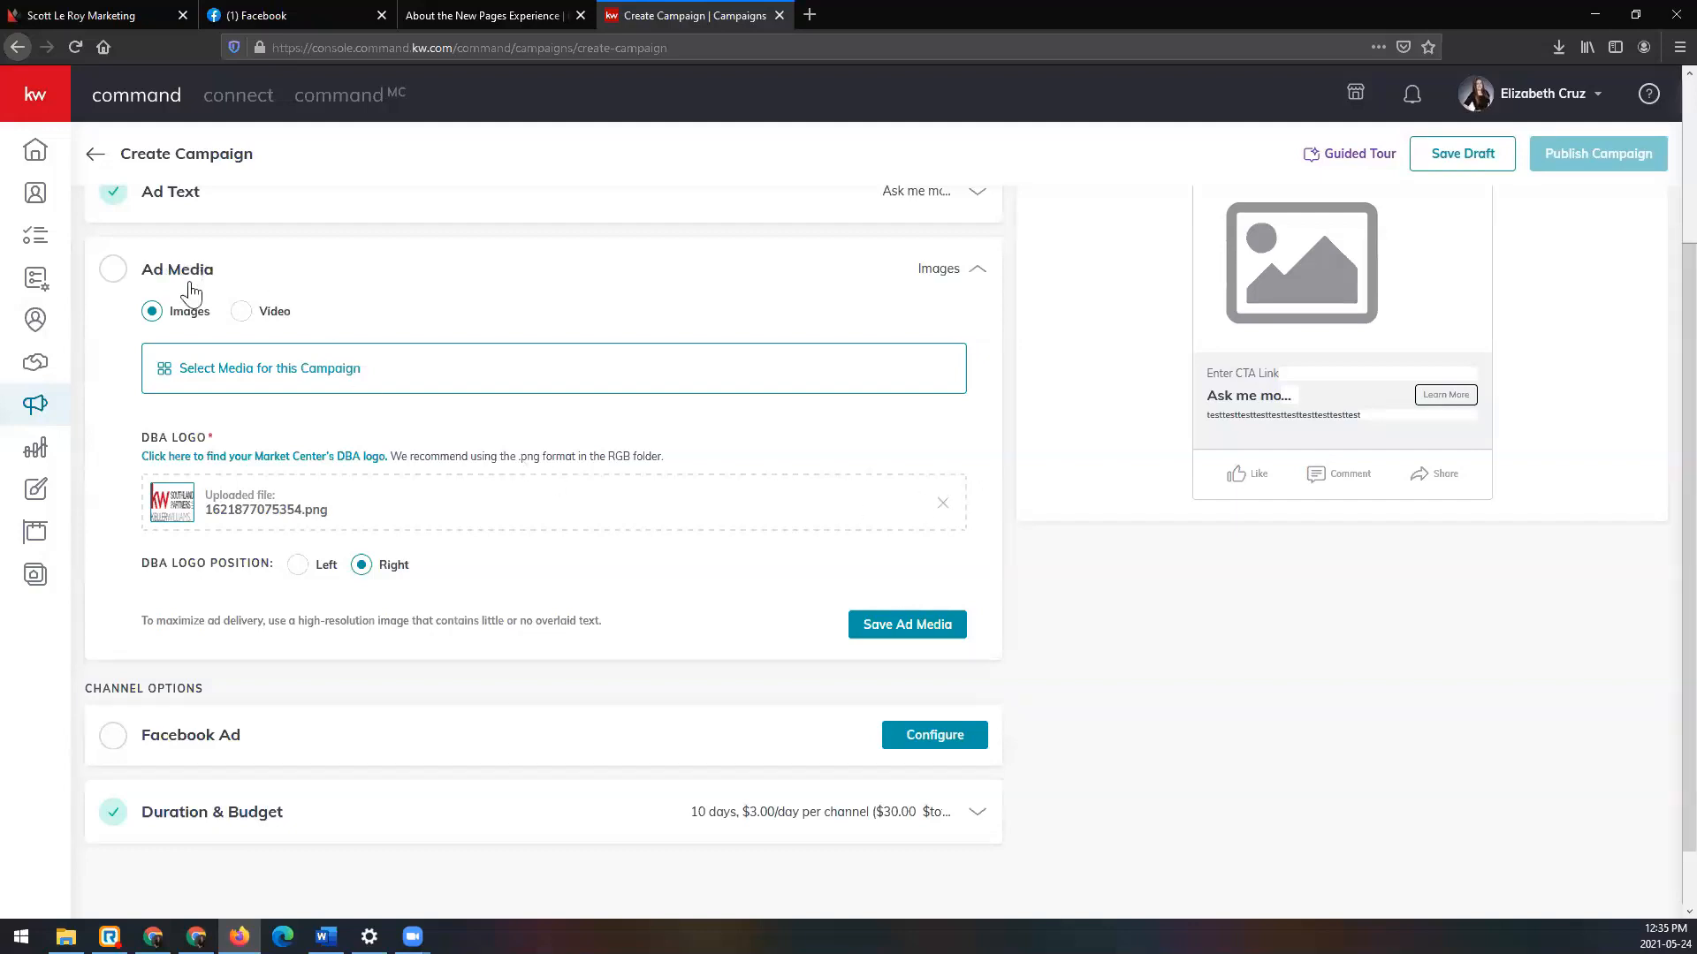
scroll(574, 486, up, 1)
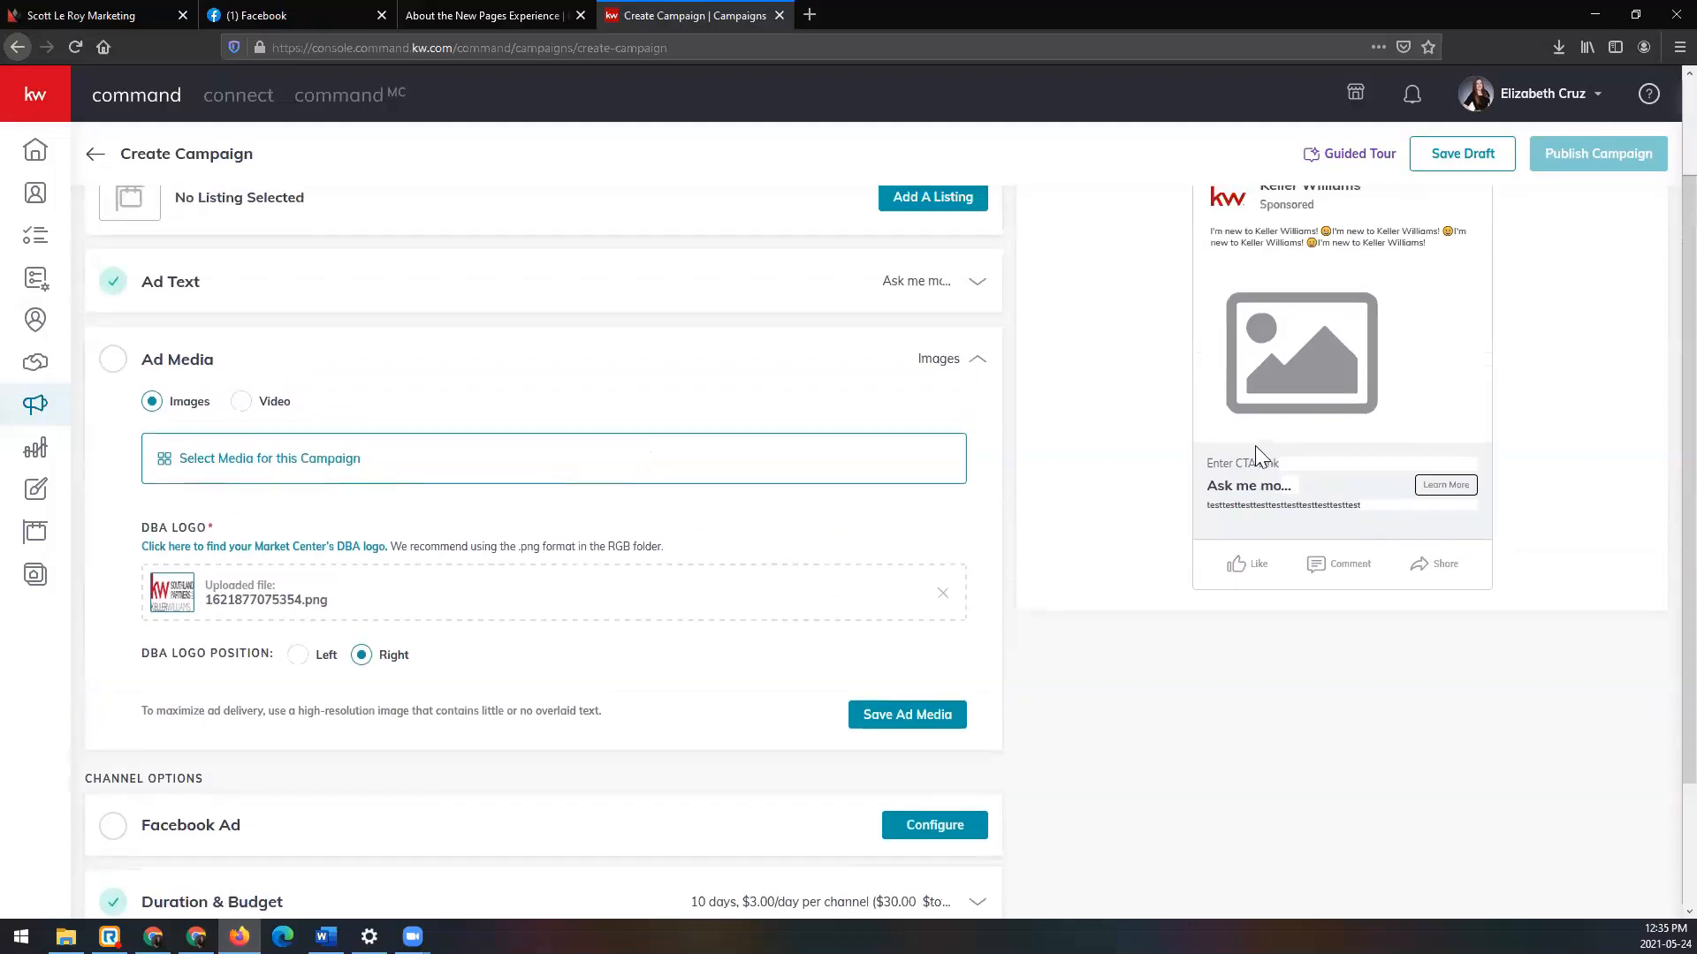
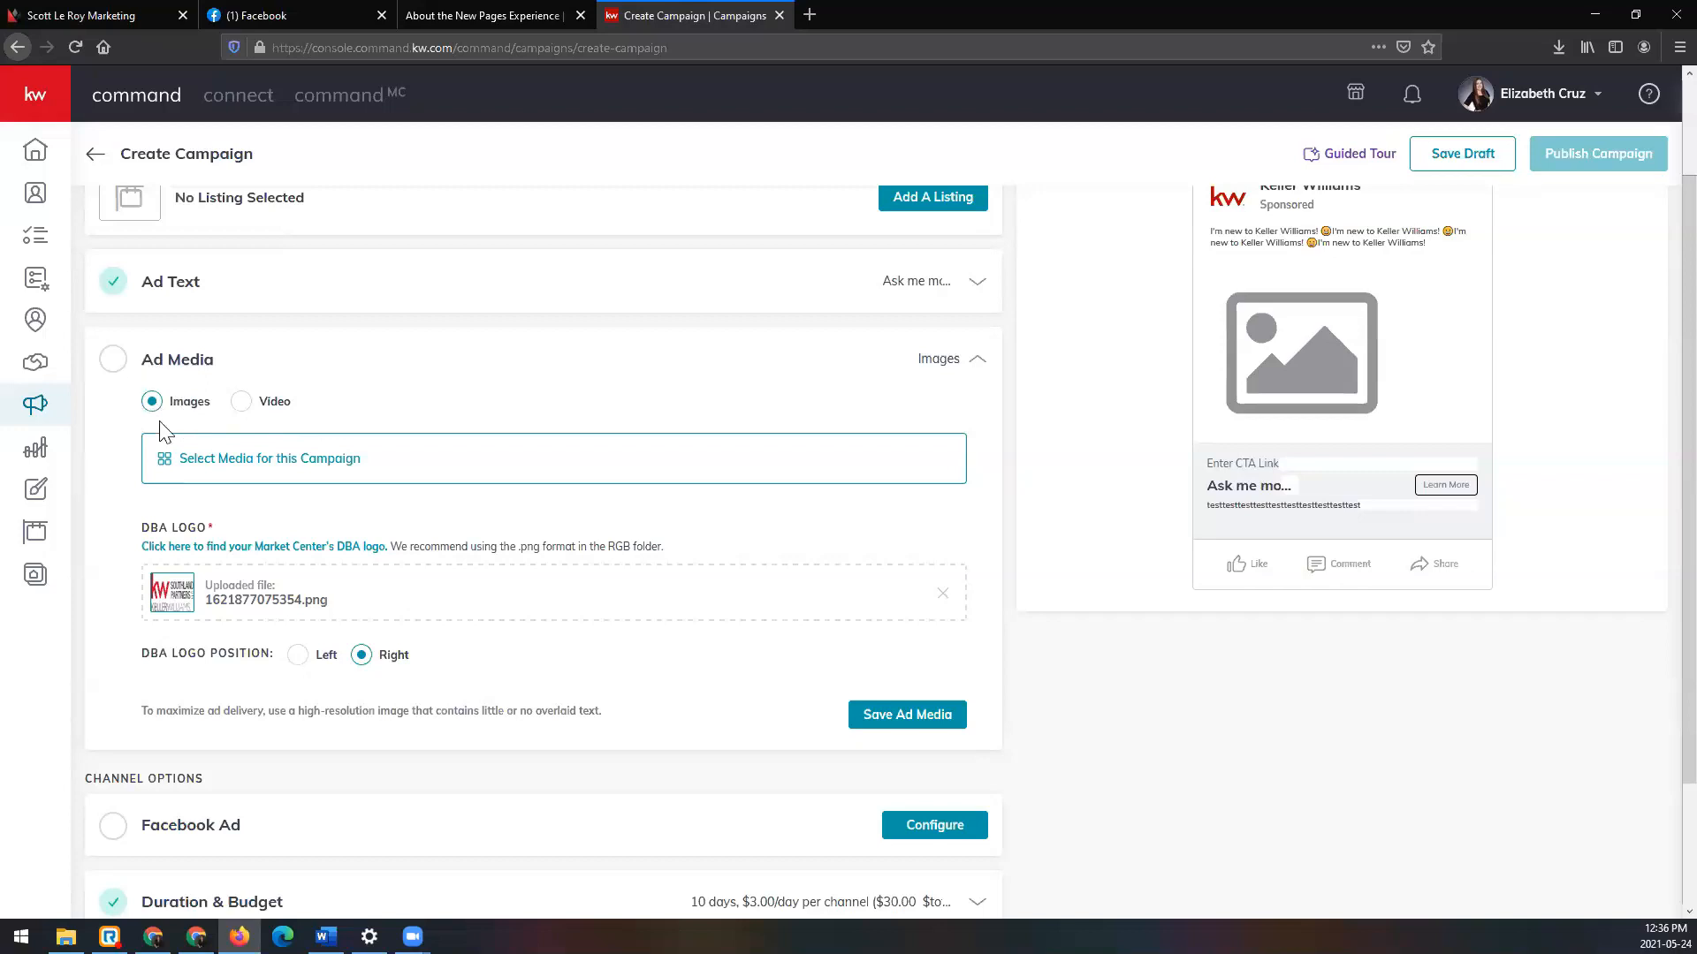
Step: Open the campaign media picker and show the video upload options (.mp4/.m4v under 250MB)
click(364, 469)
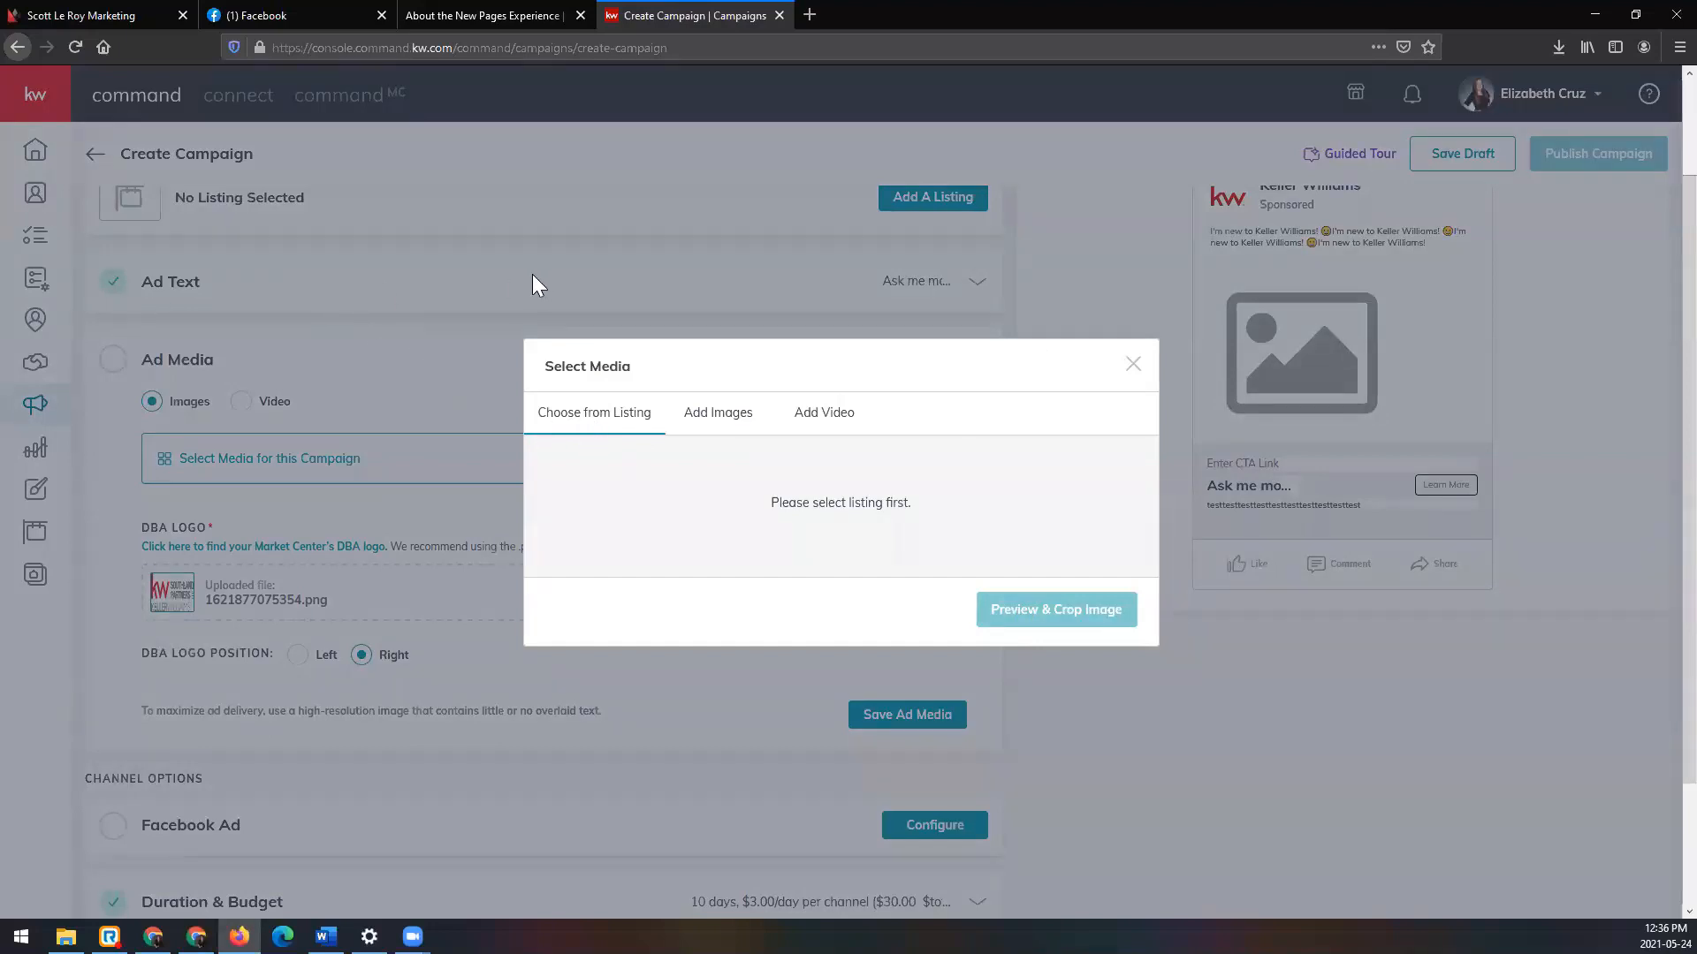
click(722, 429)
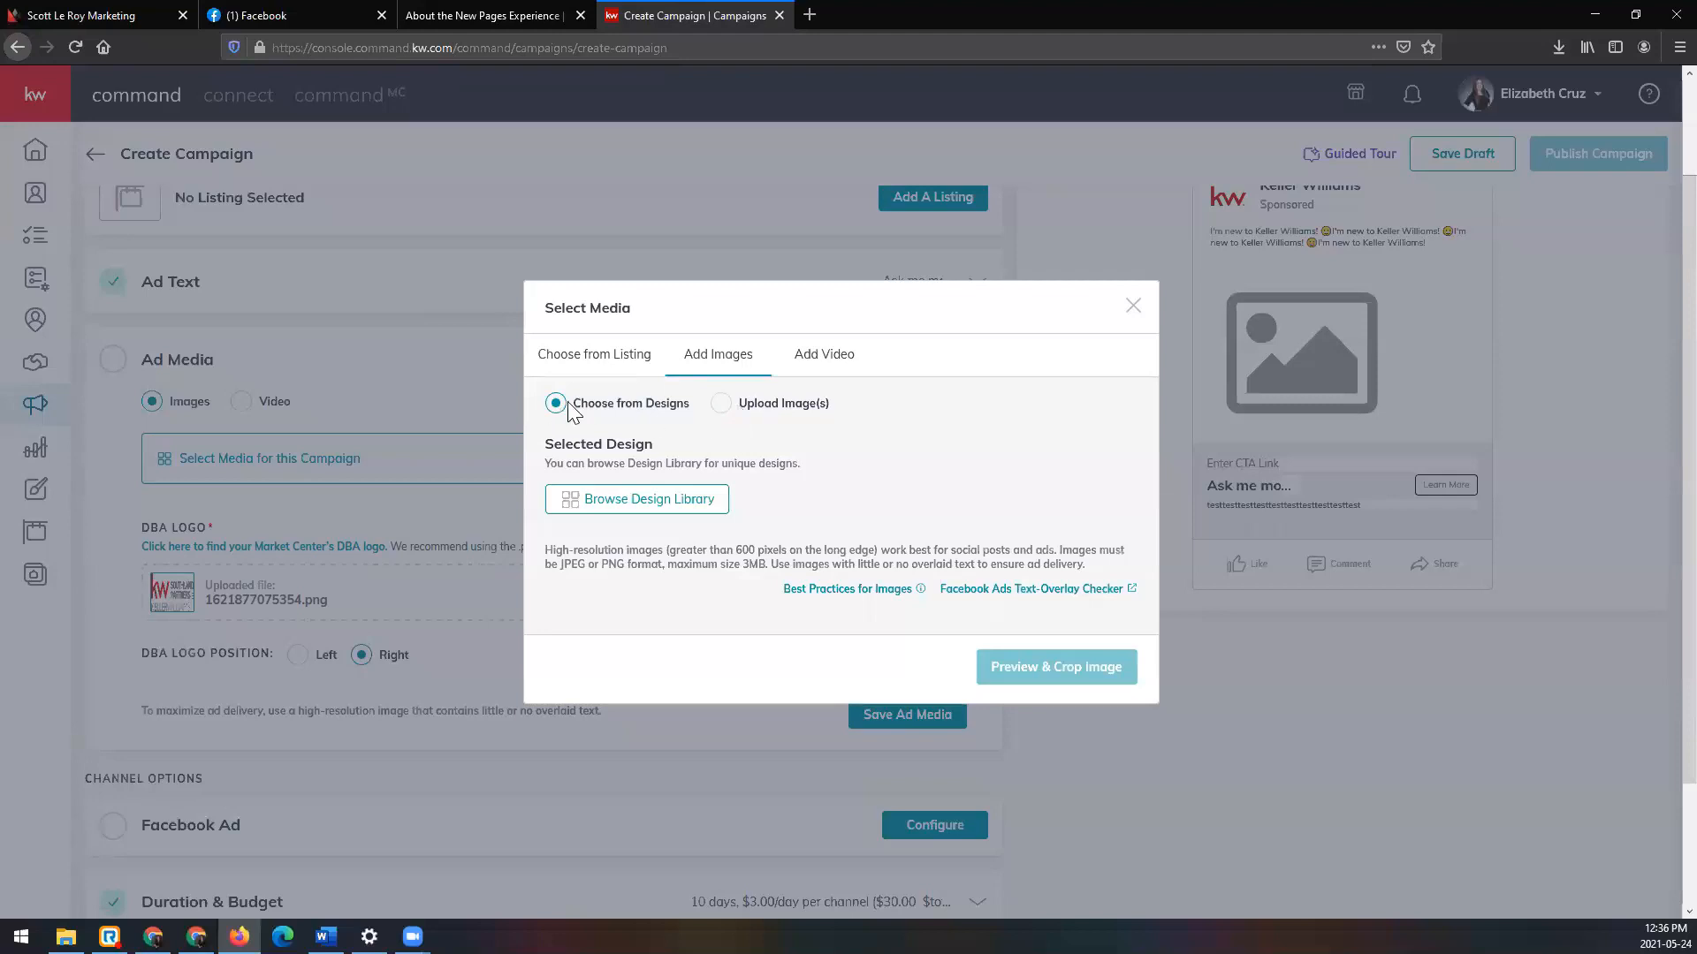
click(840, 365)
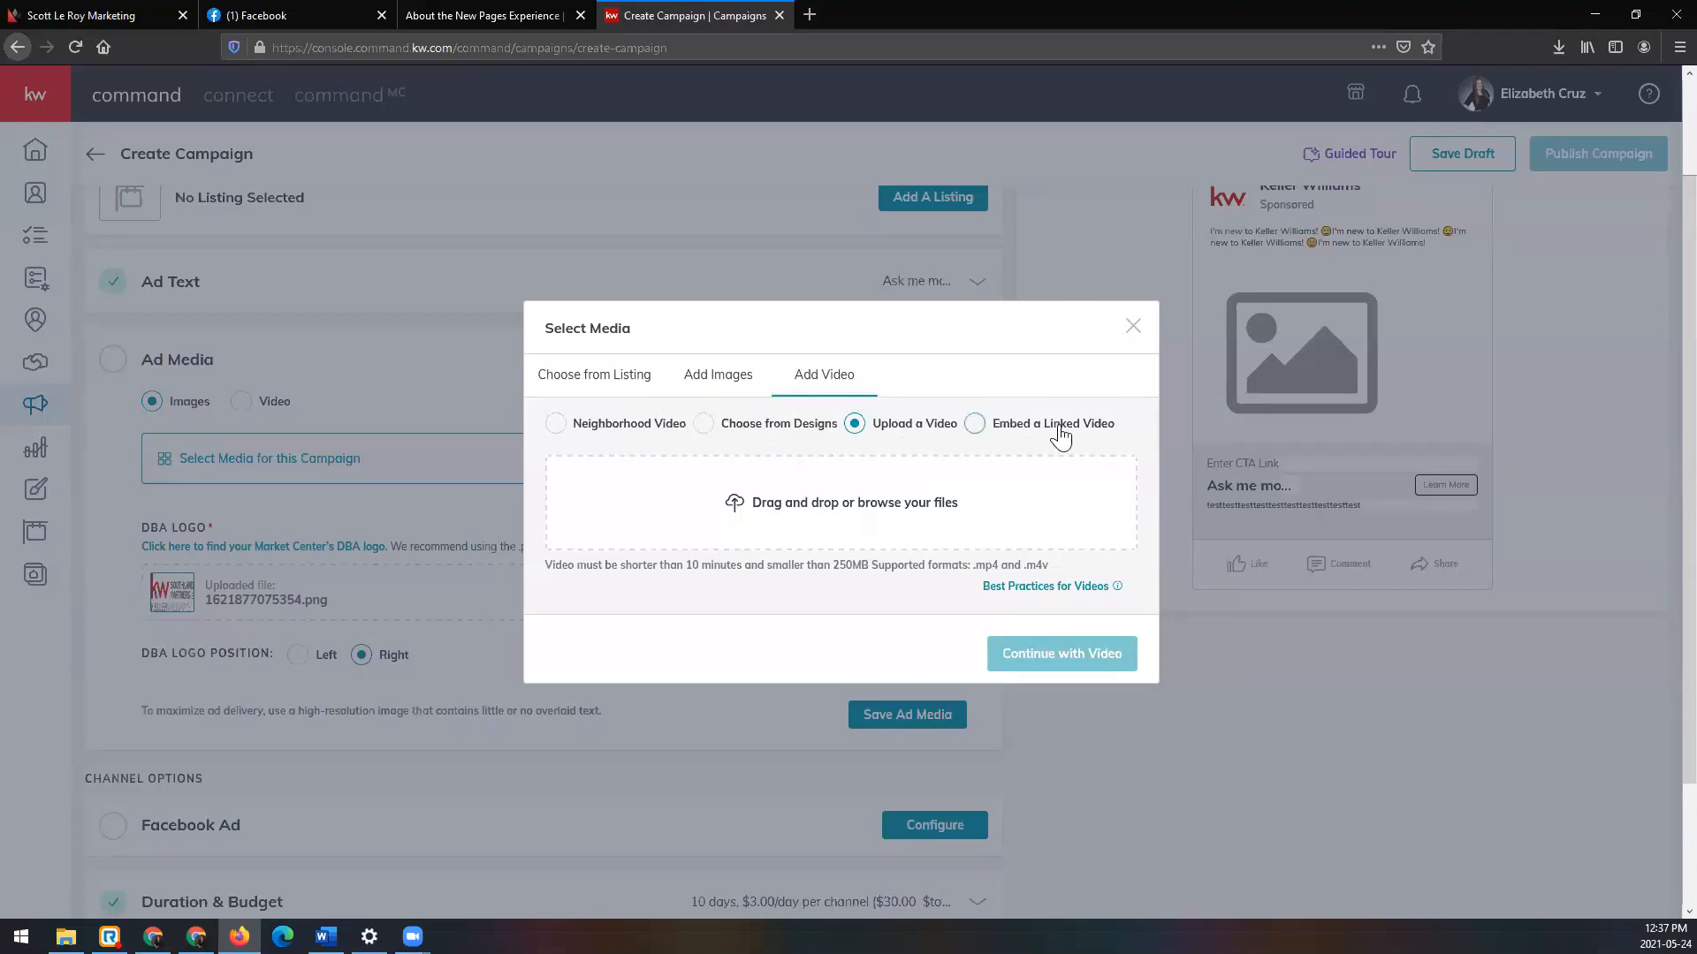
Step: Review the video length and size limits, then return to the image options with choosing from designs
drag(546, 569, 943, 569)
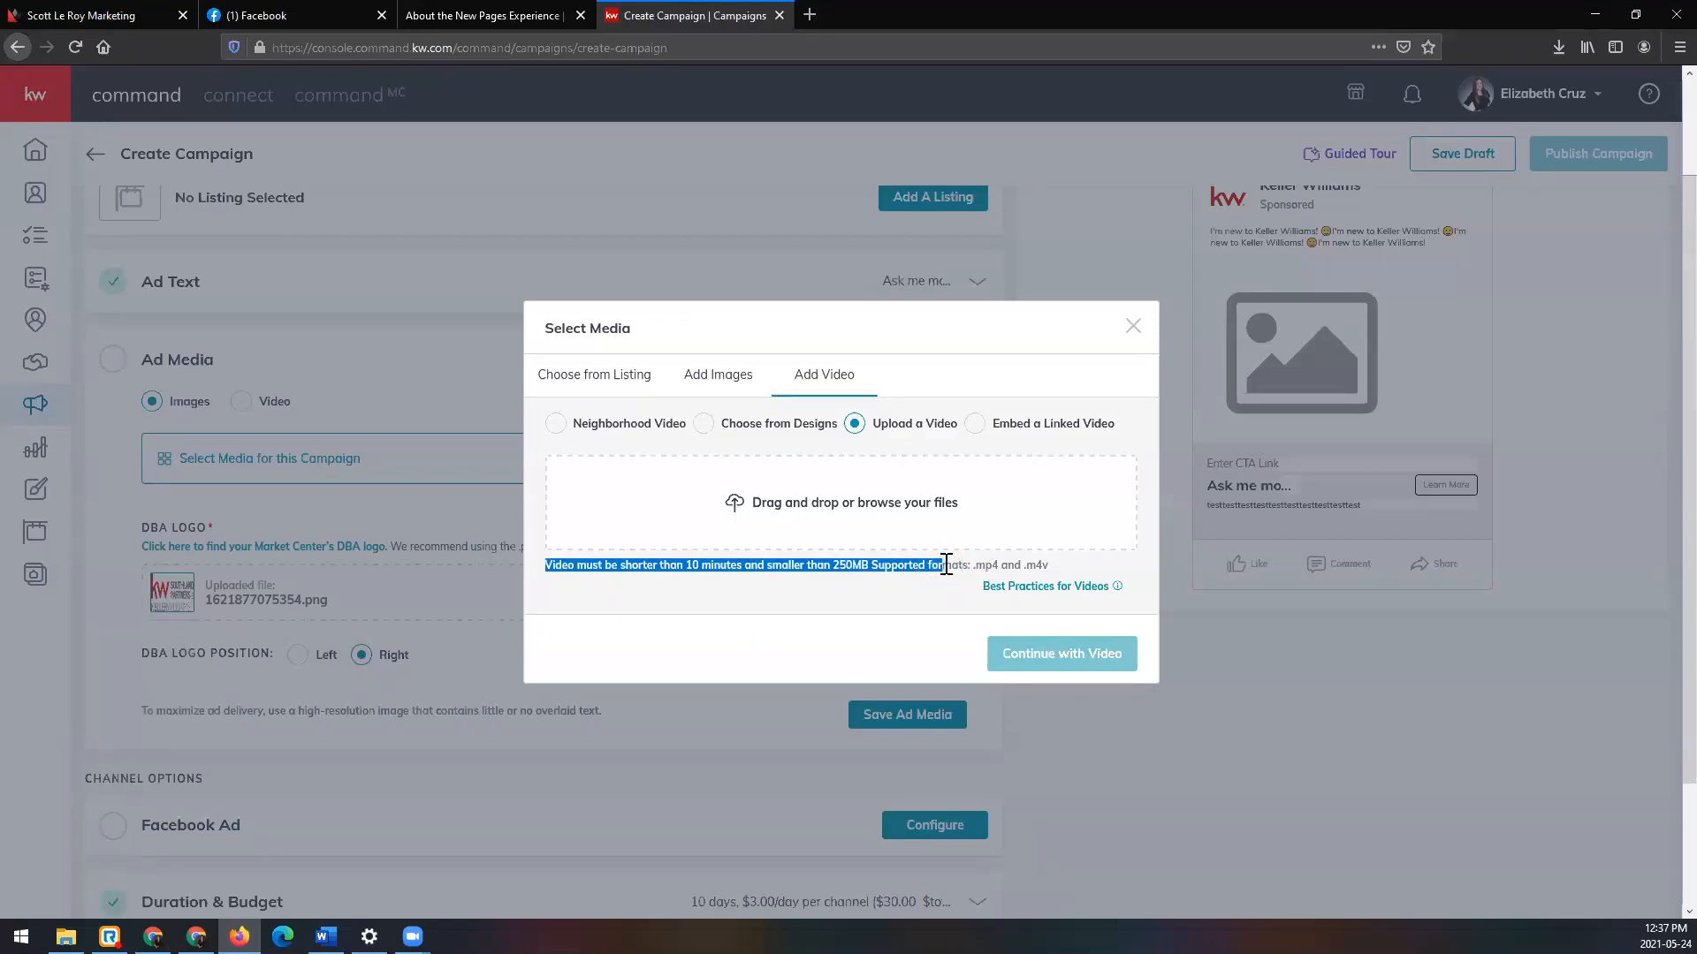
click(1036, 563)
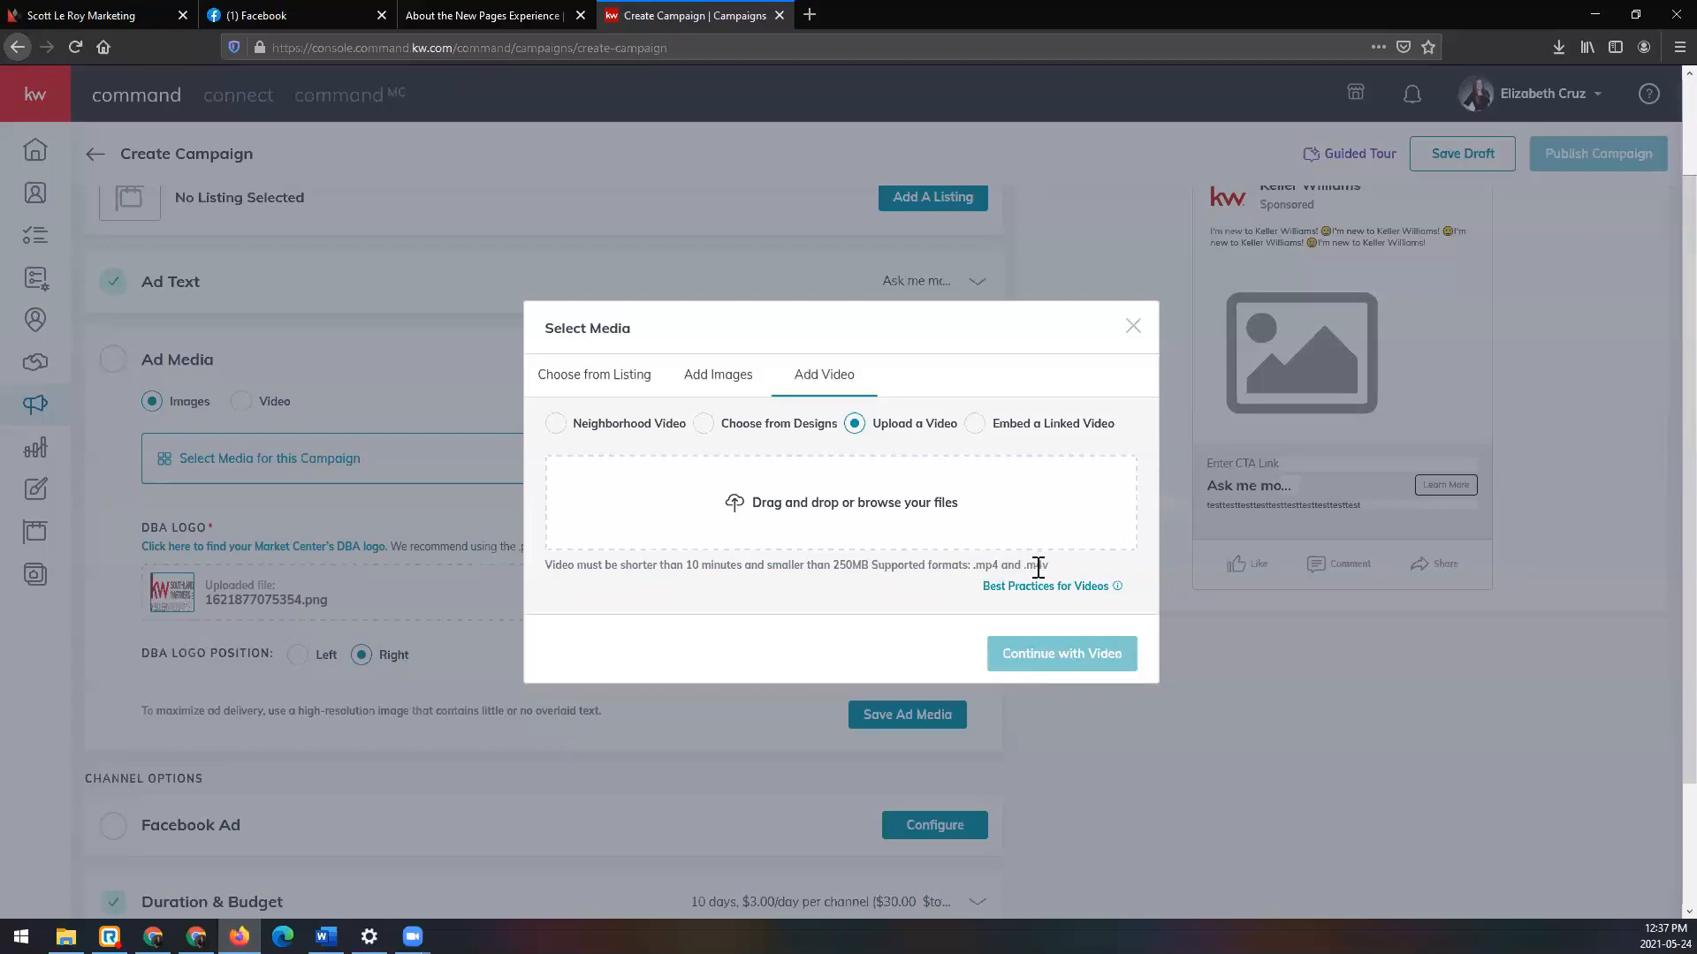
mouse_move(1065, 587)
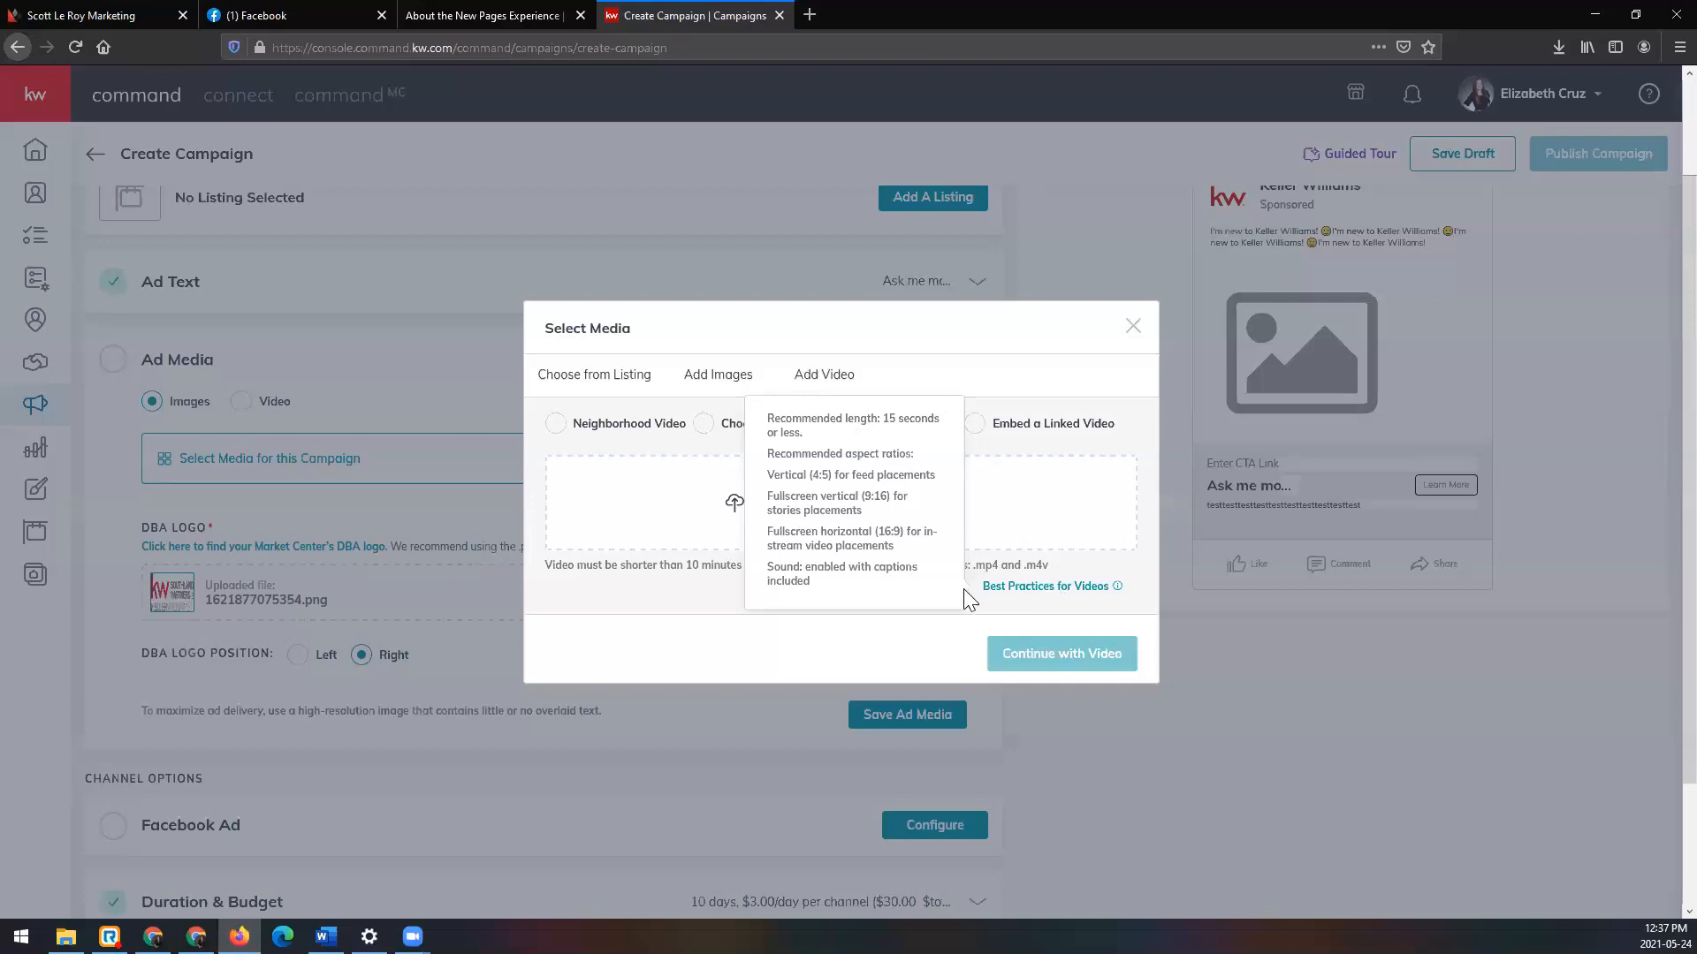
click(728, 380)
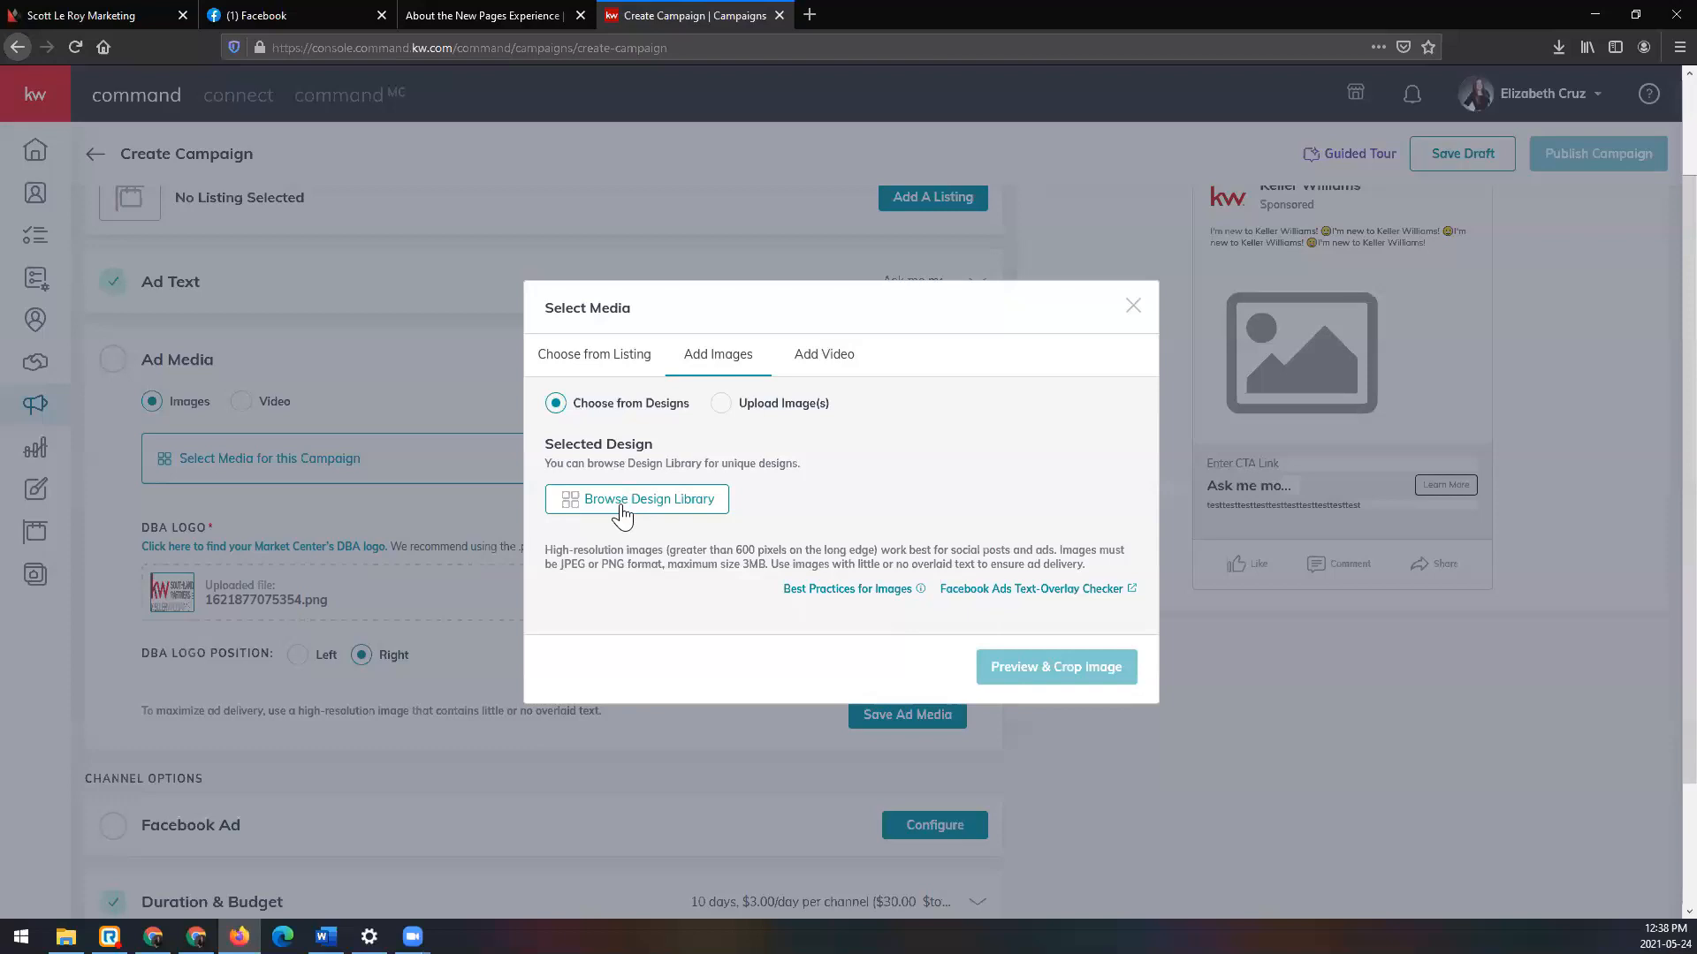
Step: Browse My Design Templates in the Template Library, loading more until 32 of 37 designs show
click(689, 503)
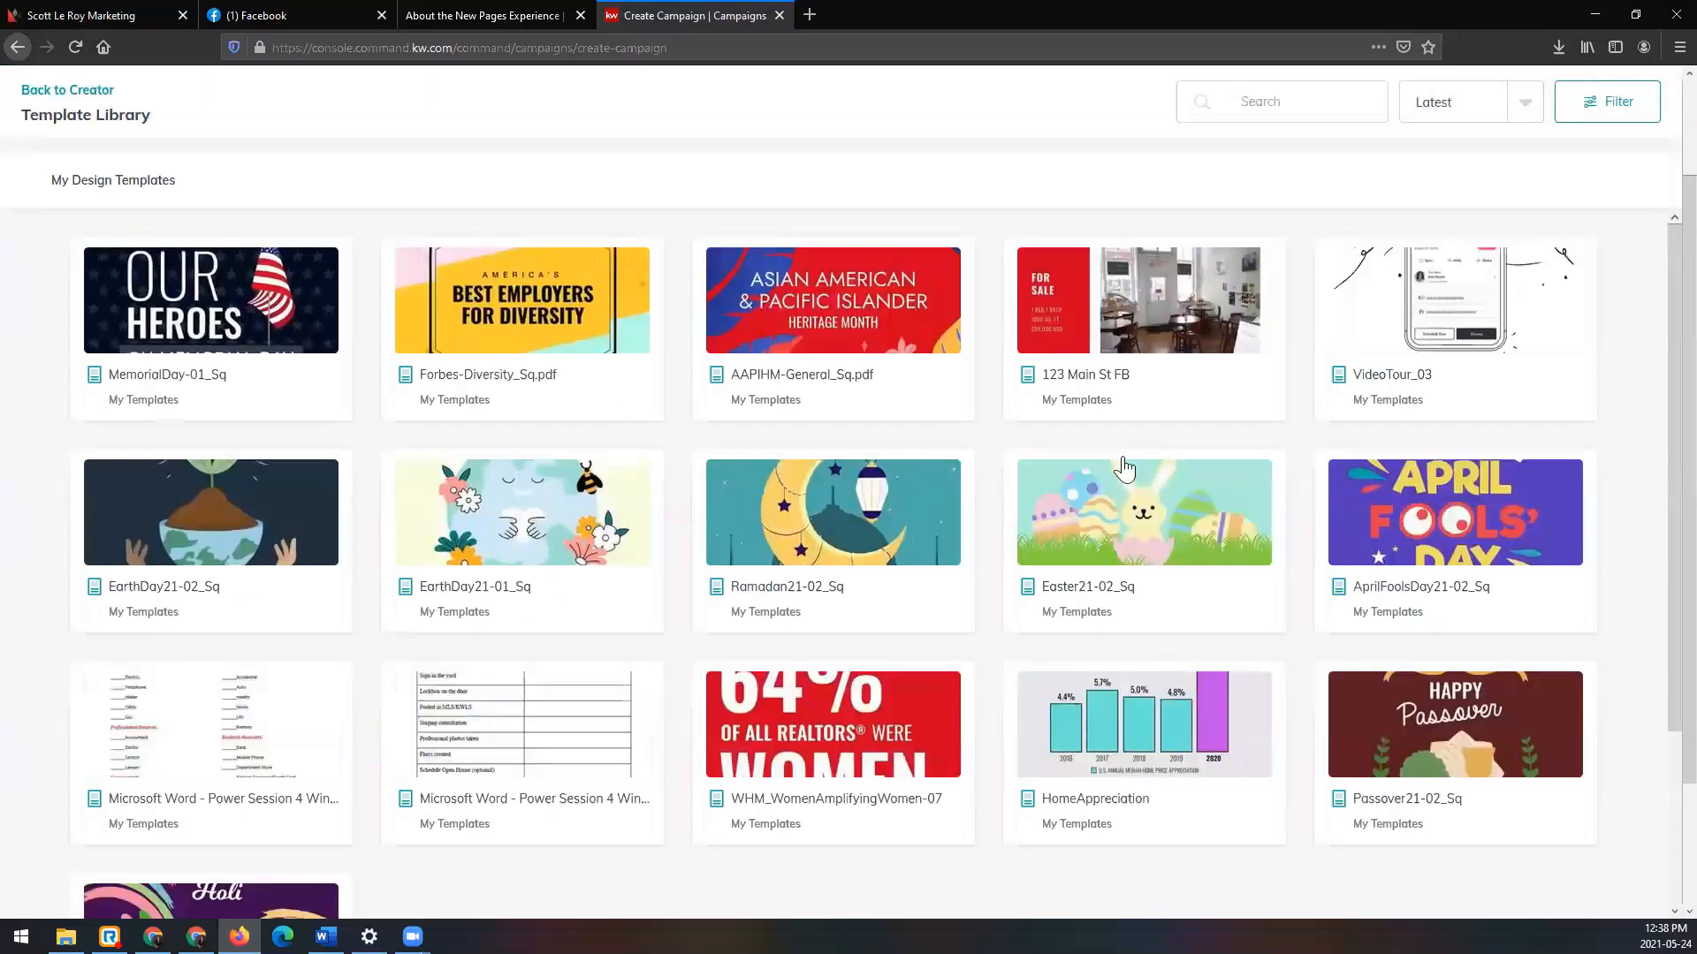
scroll(1162, 499, down, 3)
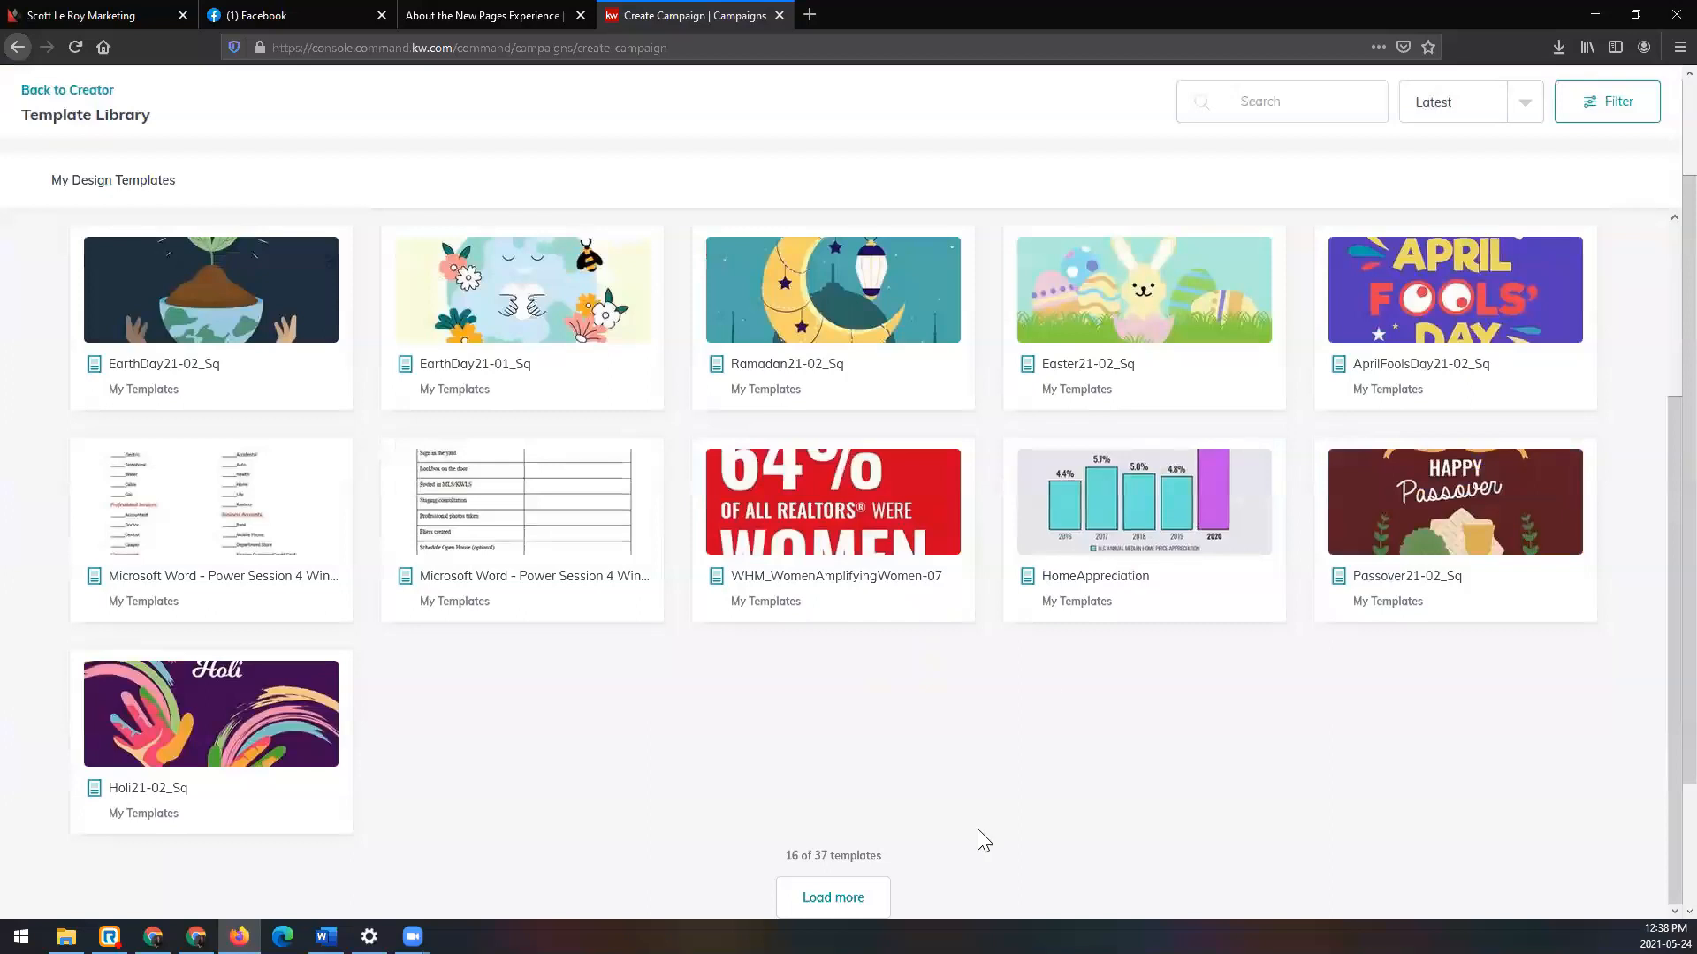
click(815, 898)
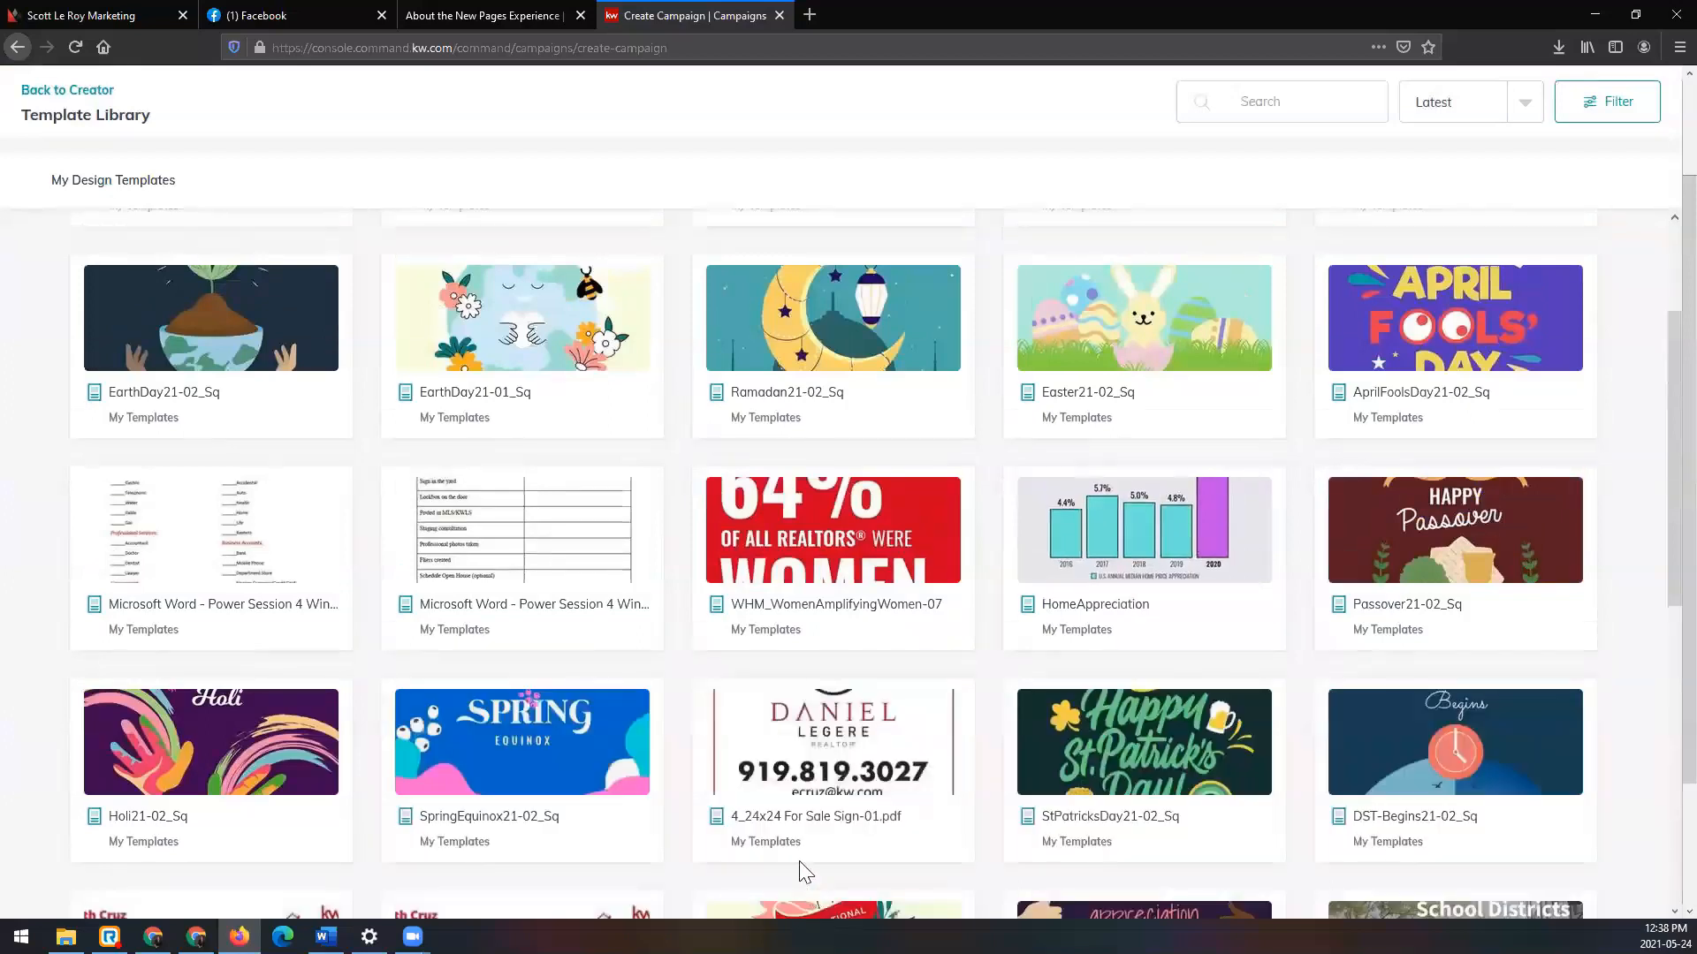
scroll(799, 867, down, 5)
scroll(525, 718, down, 3)
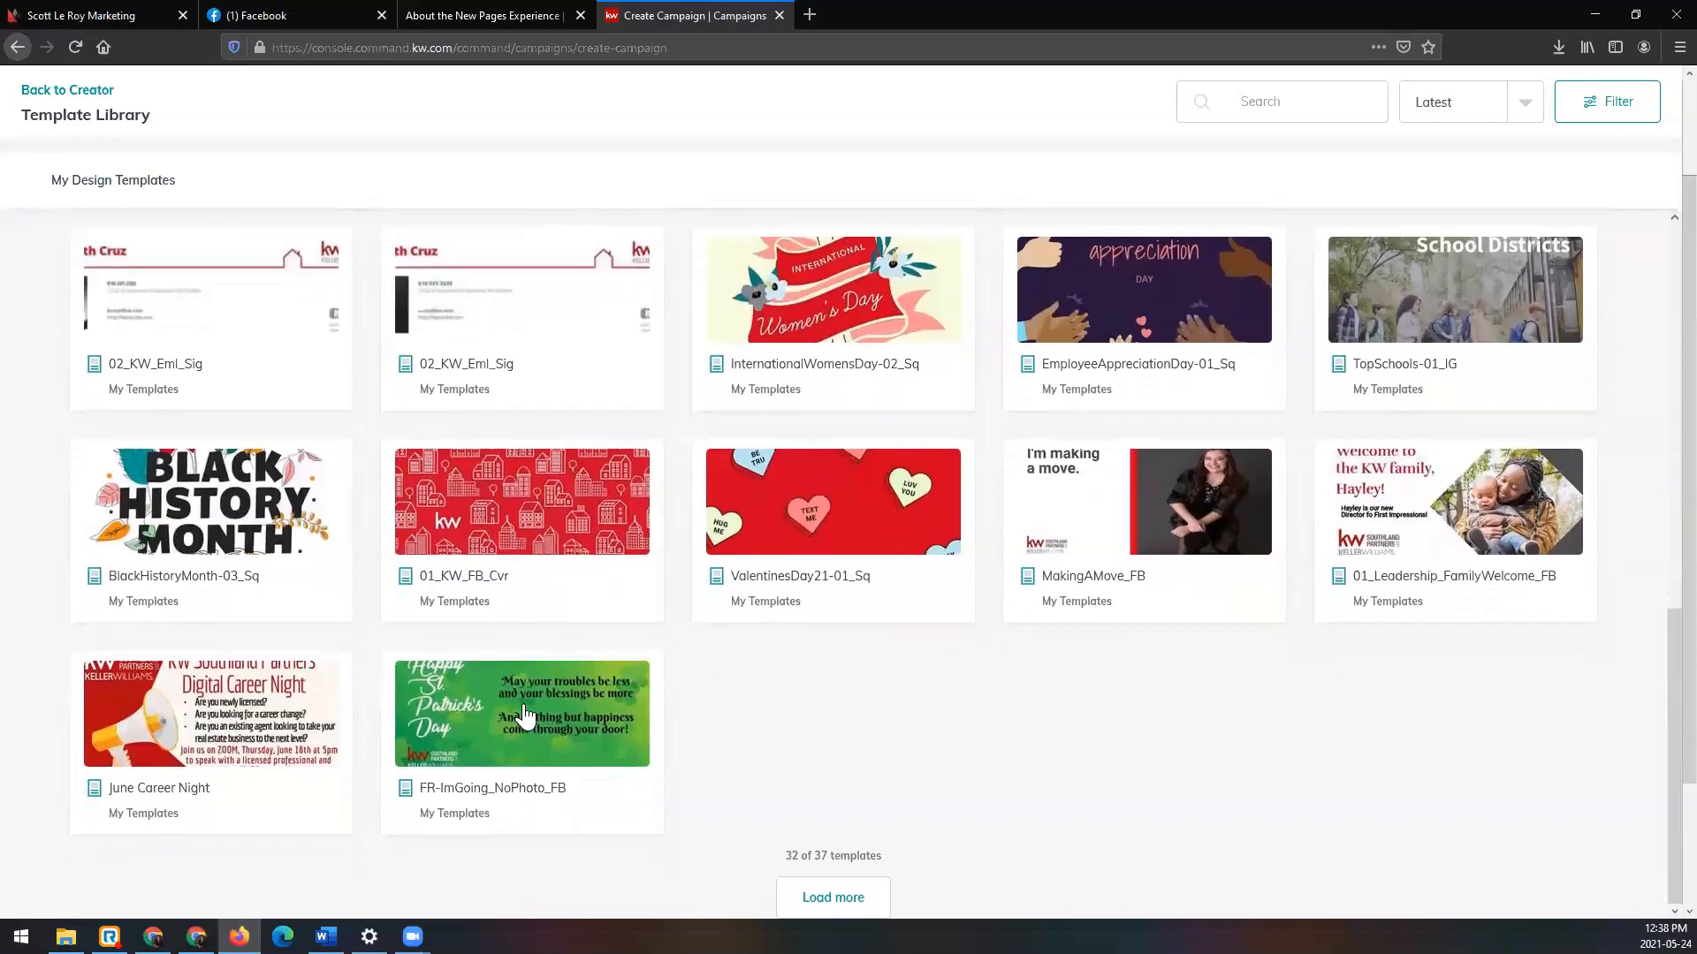
Step: Pick the MakingAMove_FB design (1200 x 630) as the ad image and review the image best-practice tips
click(1081, 516)
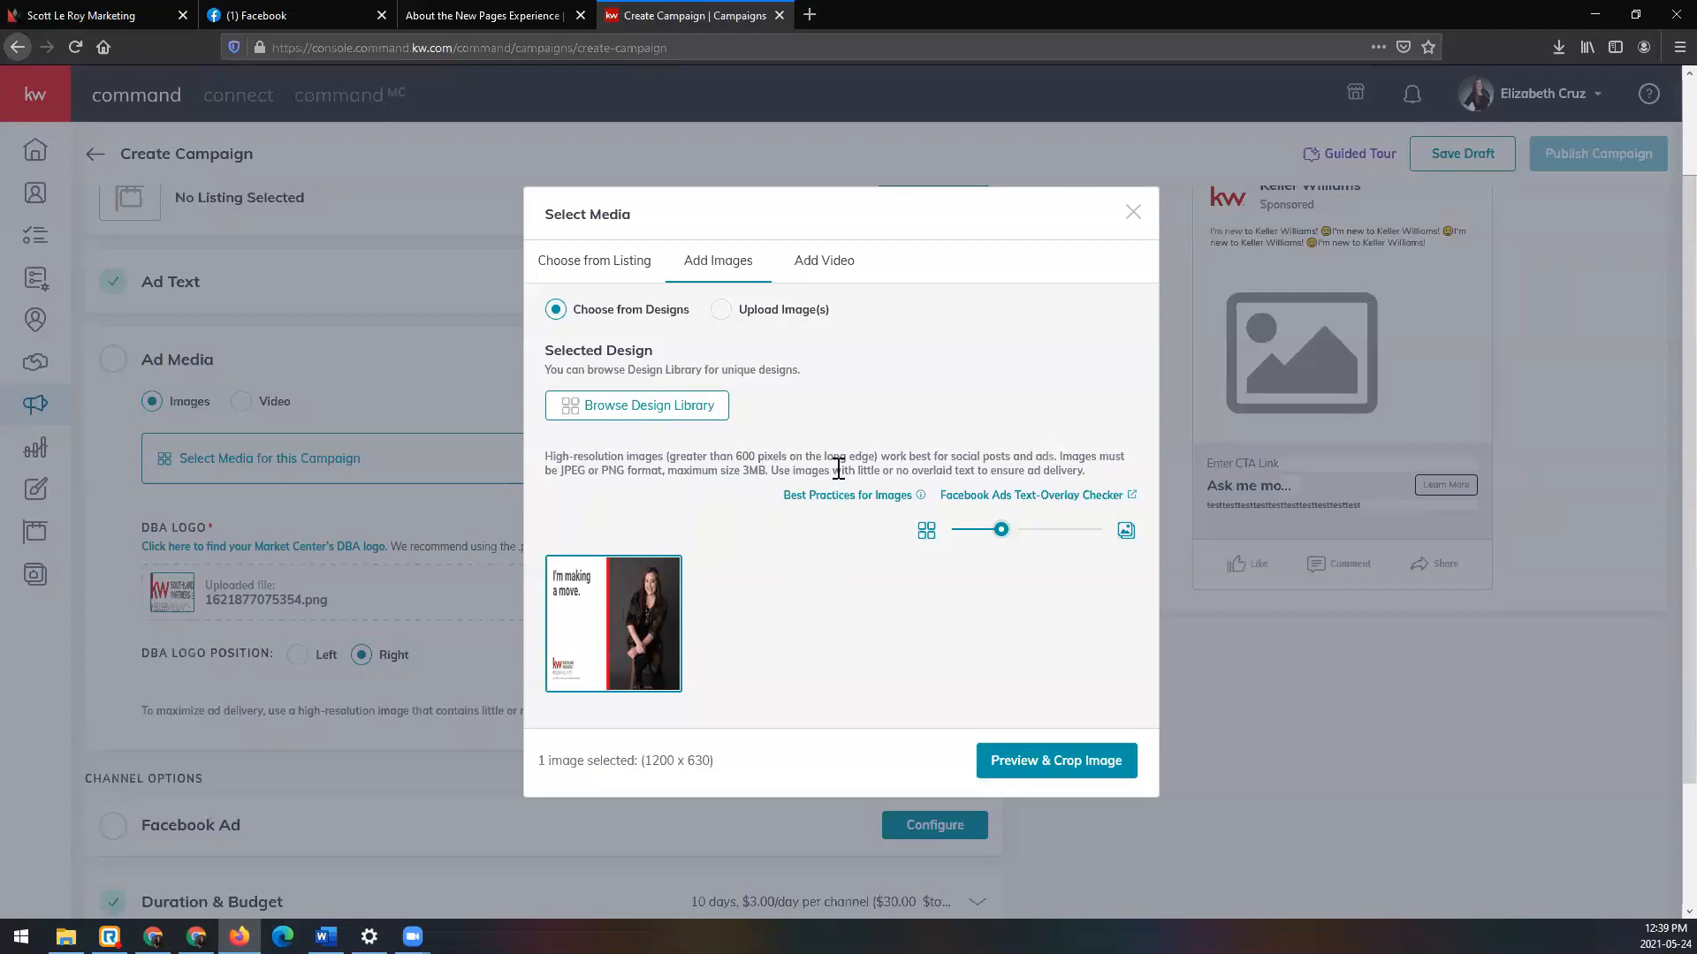
mouse_move(838, 495)
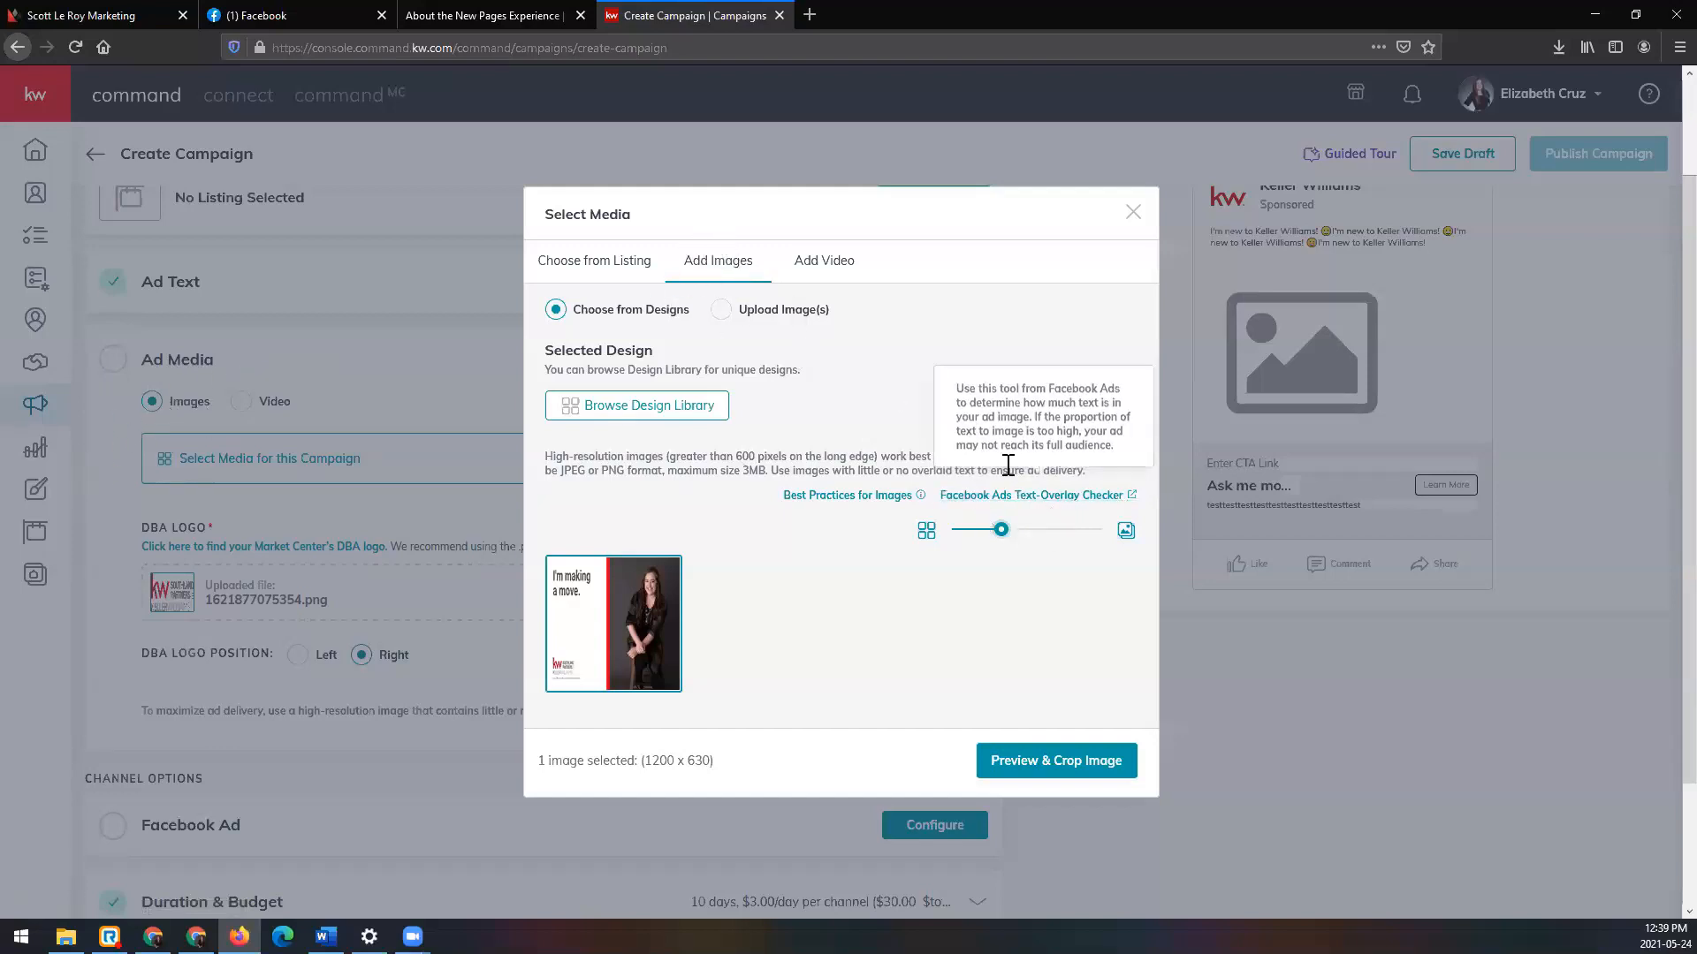
mouse_move(1054, 504)
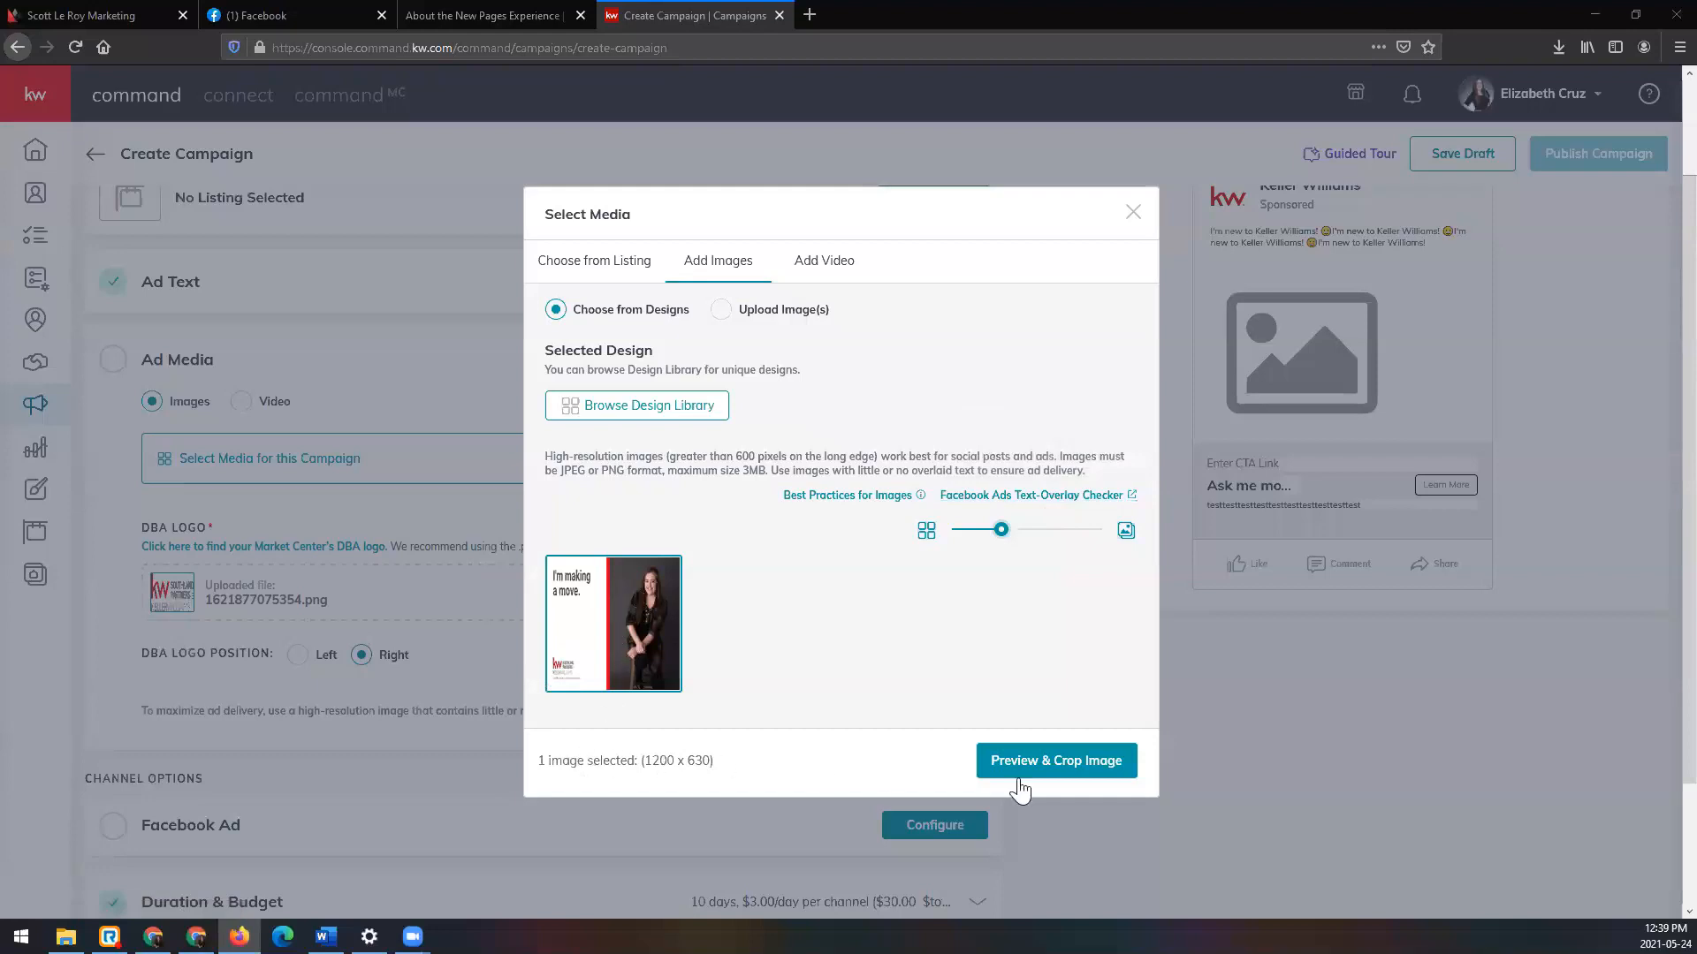
Step: Crop the "I'm making a move." design to the Wide (1.91:1) aspect ratio
click(1096, 776)
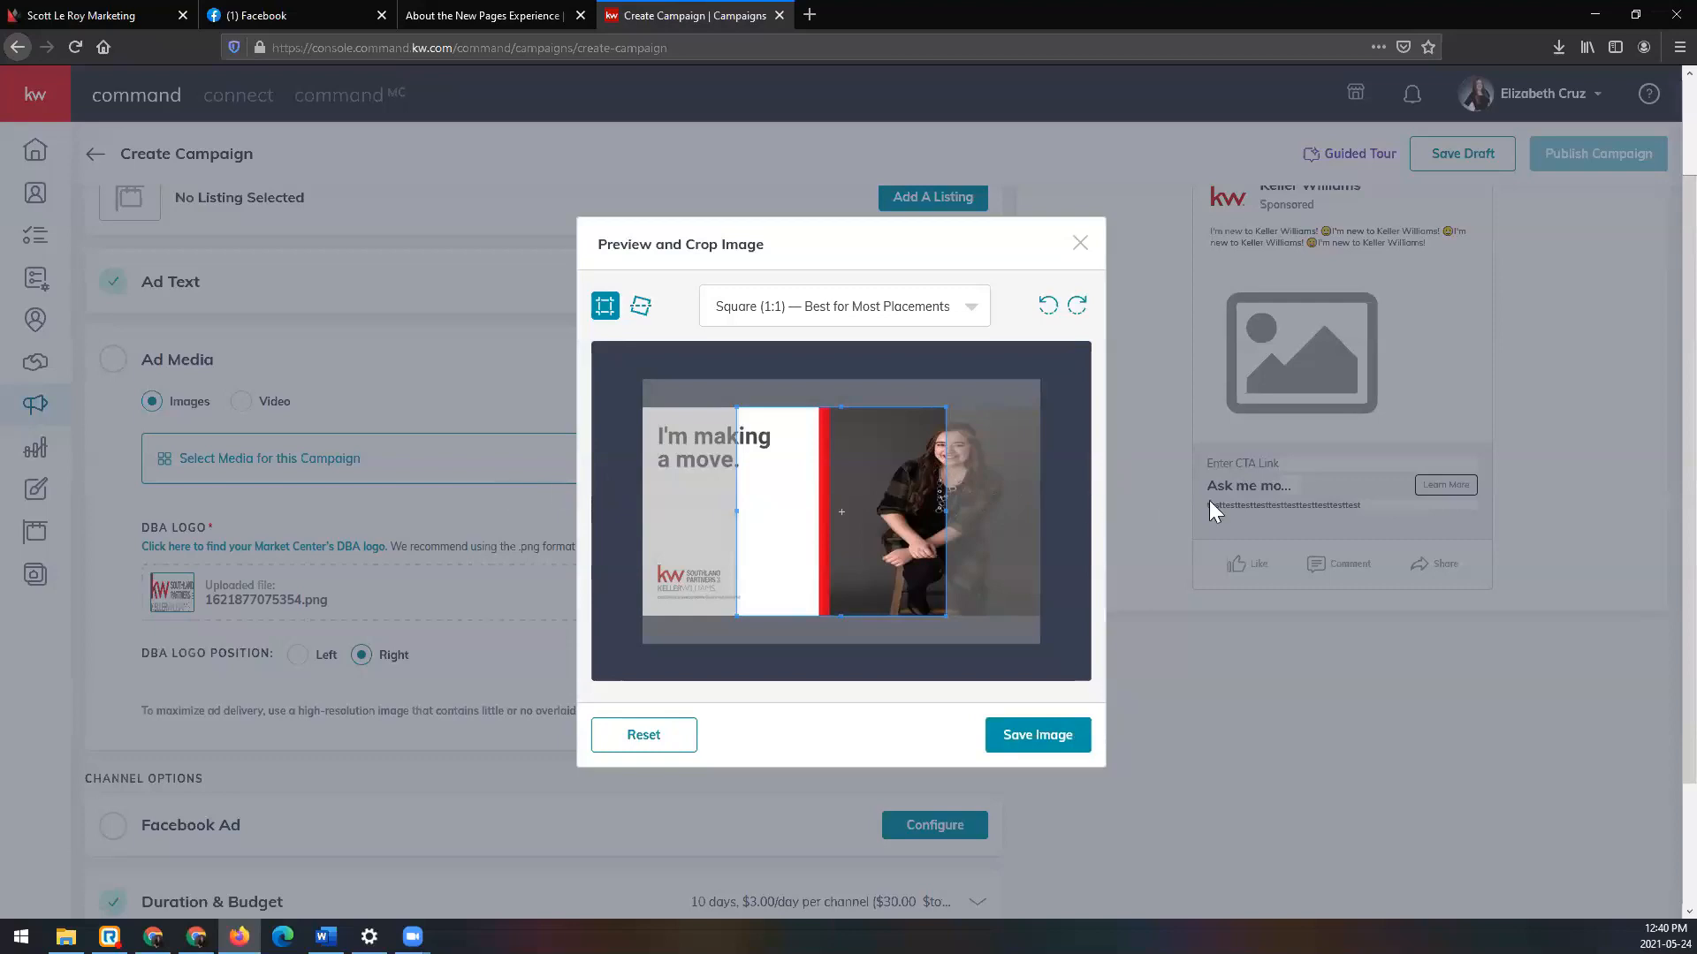
click(961, 317)
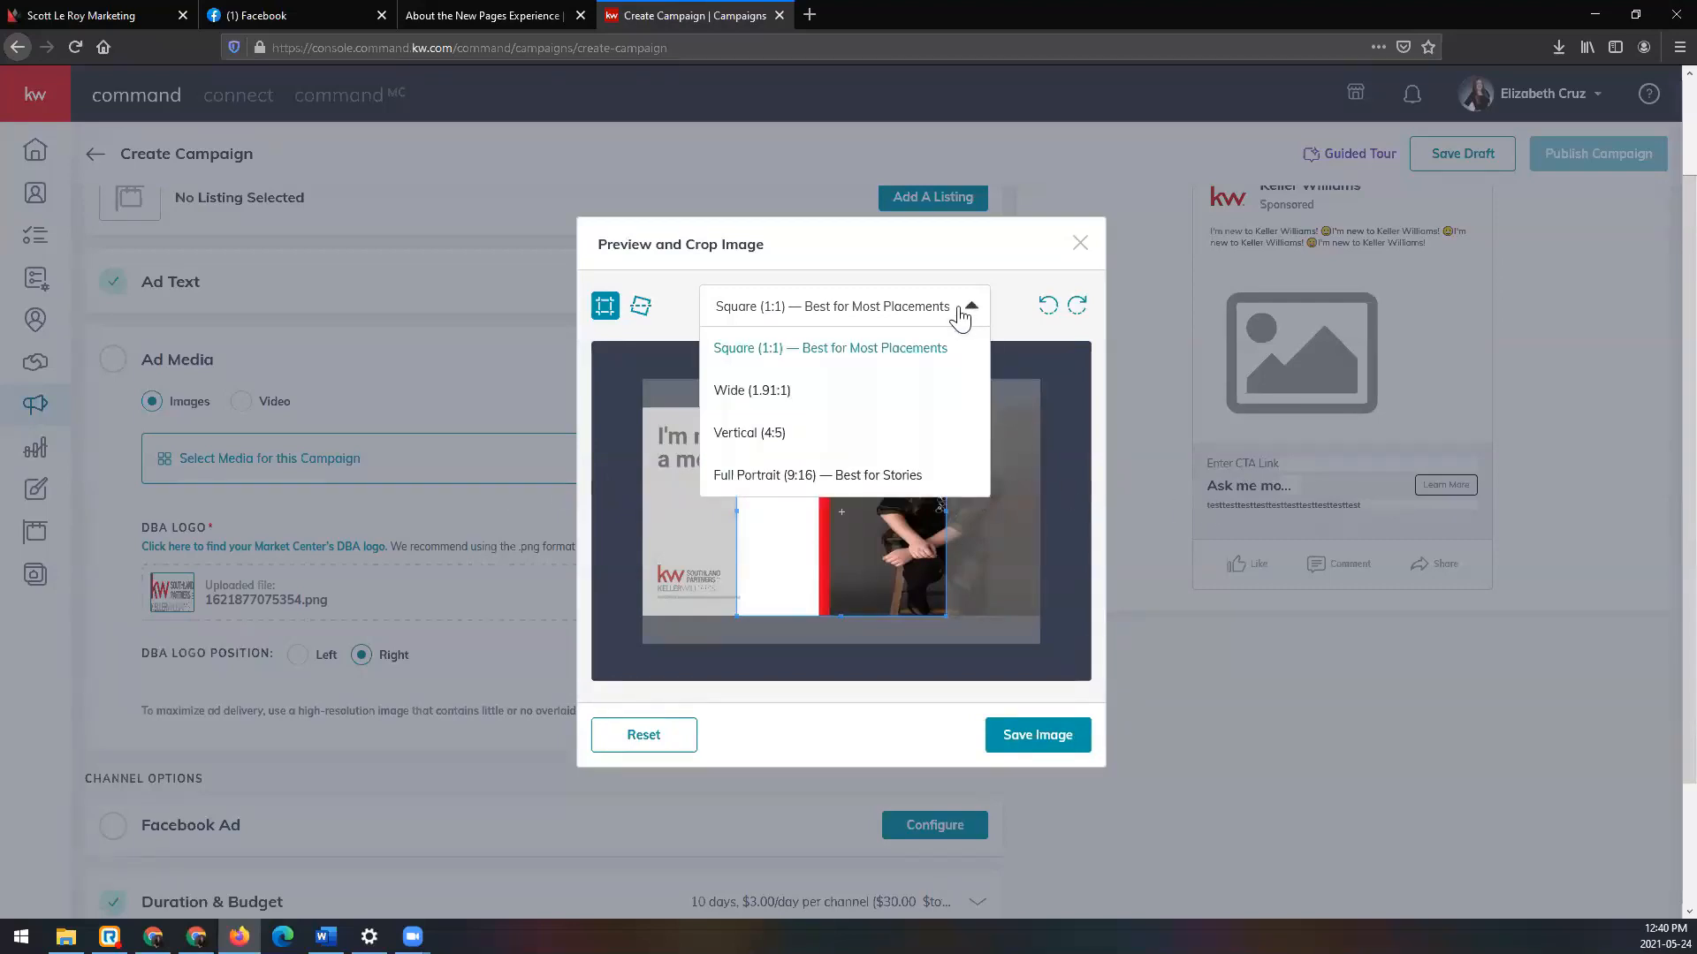
click(869, 395)
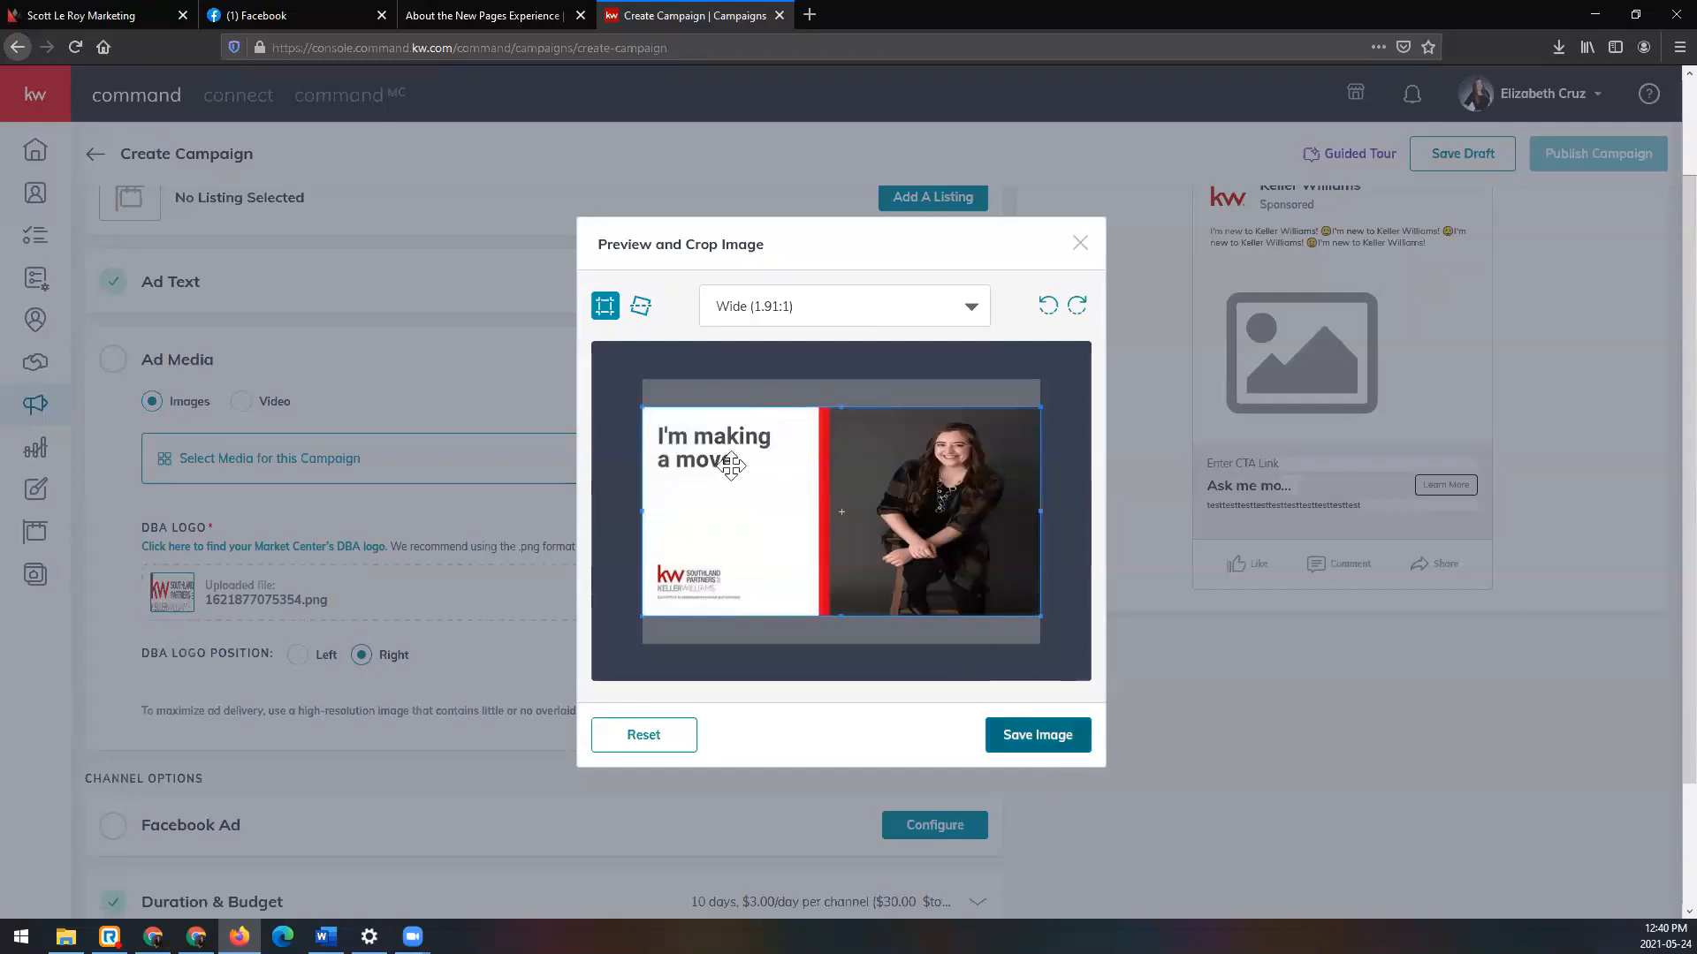
click(641, 308)
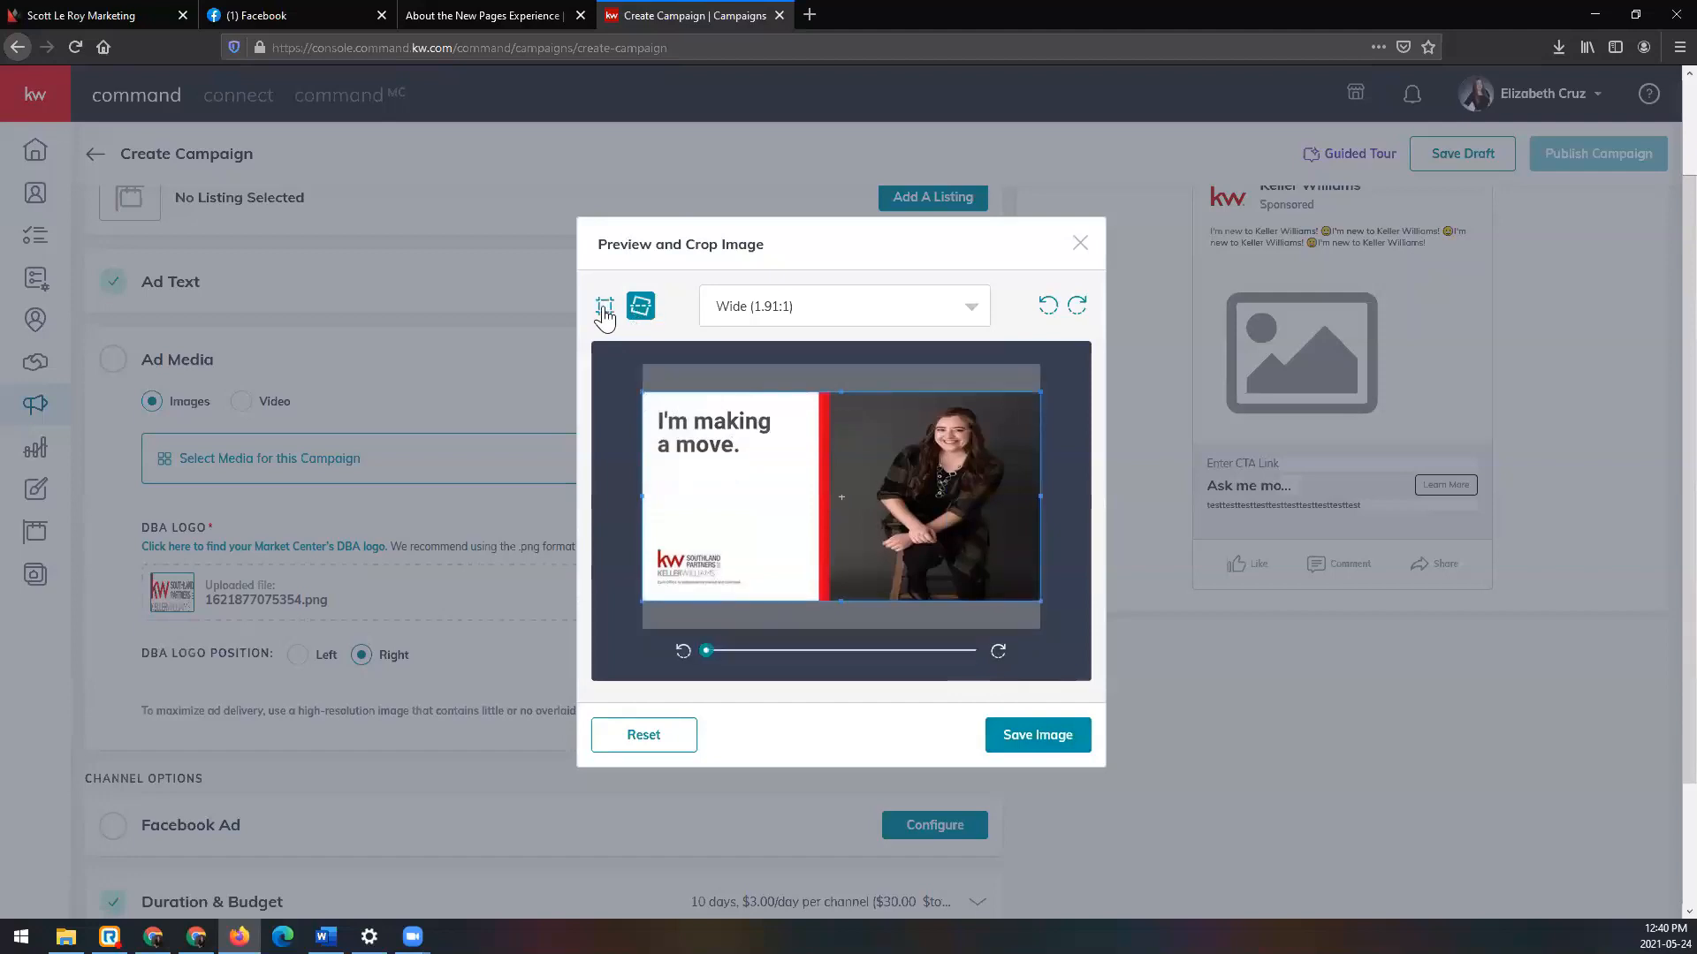
click(605, 308)
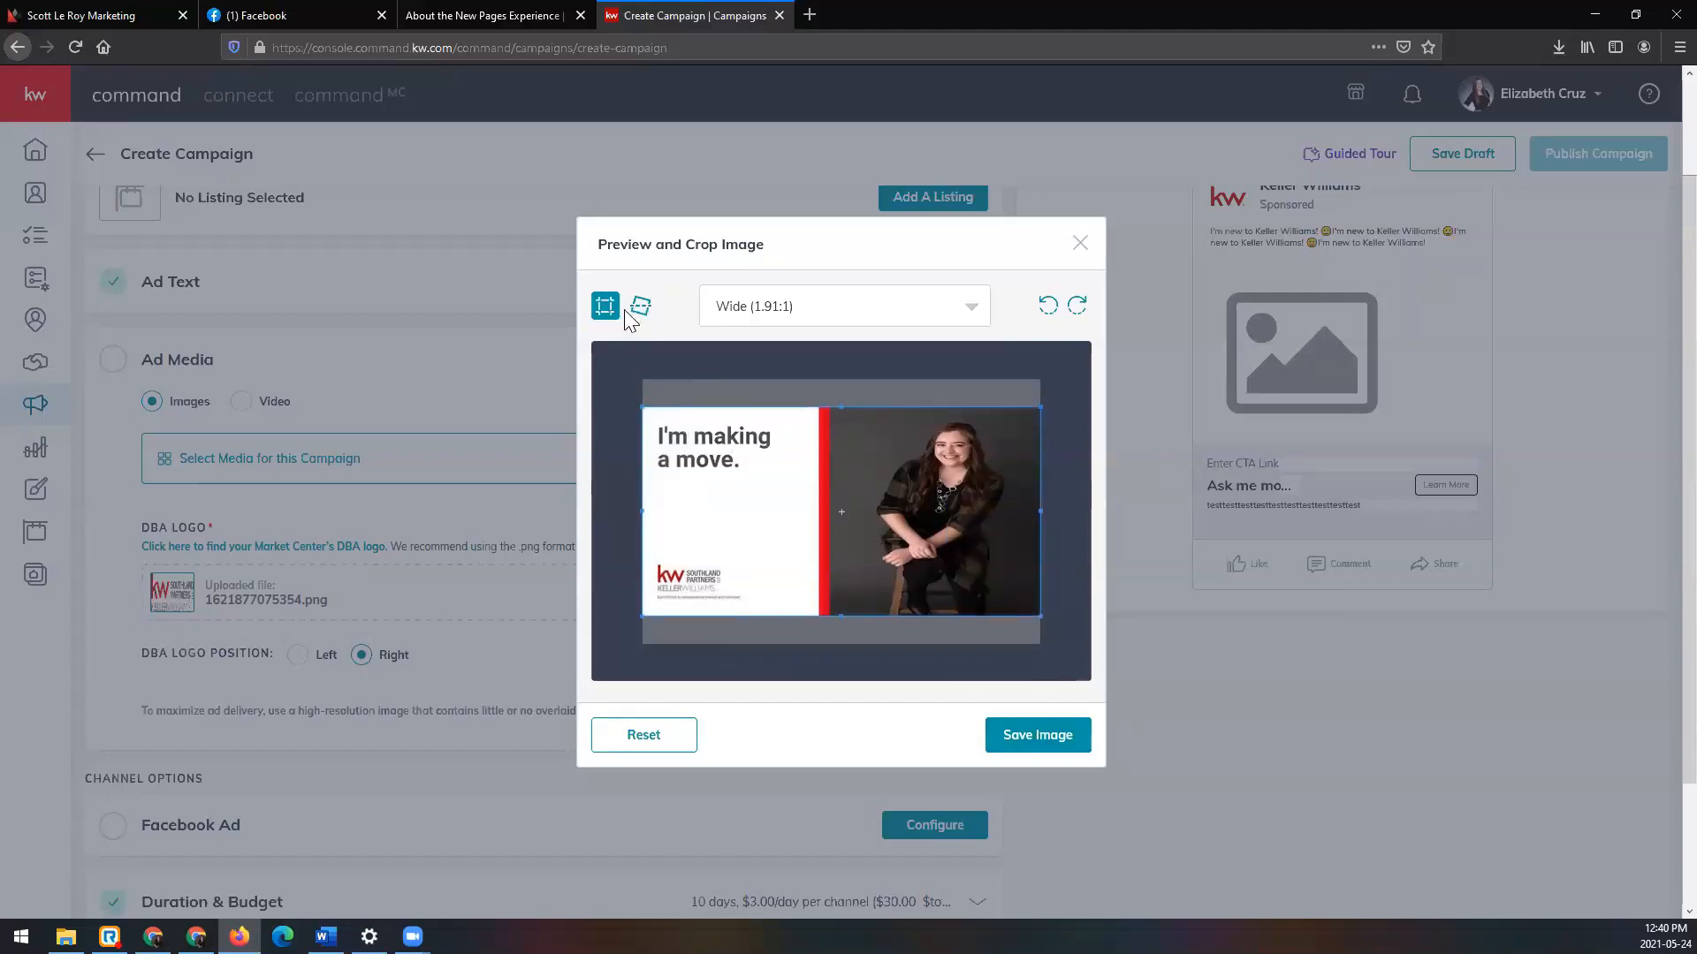
click(637, 311)
click(840, 318)
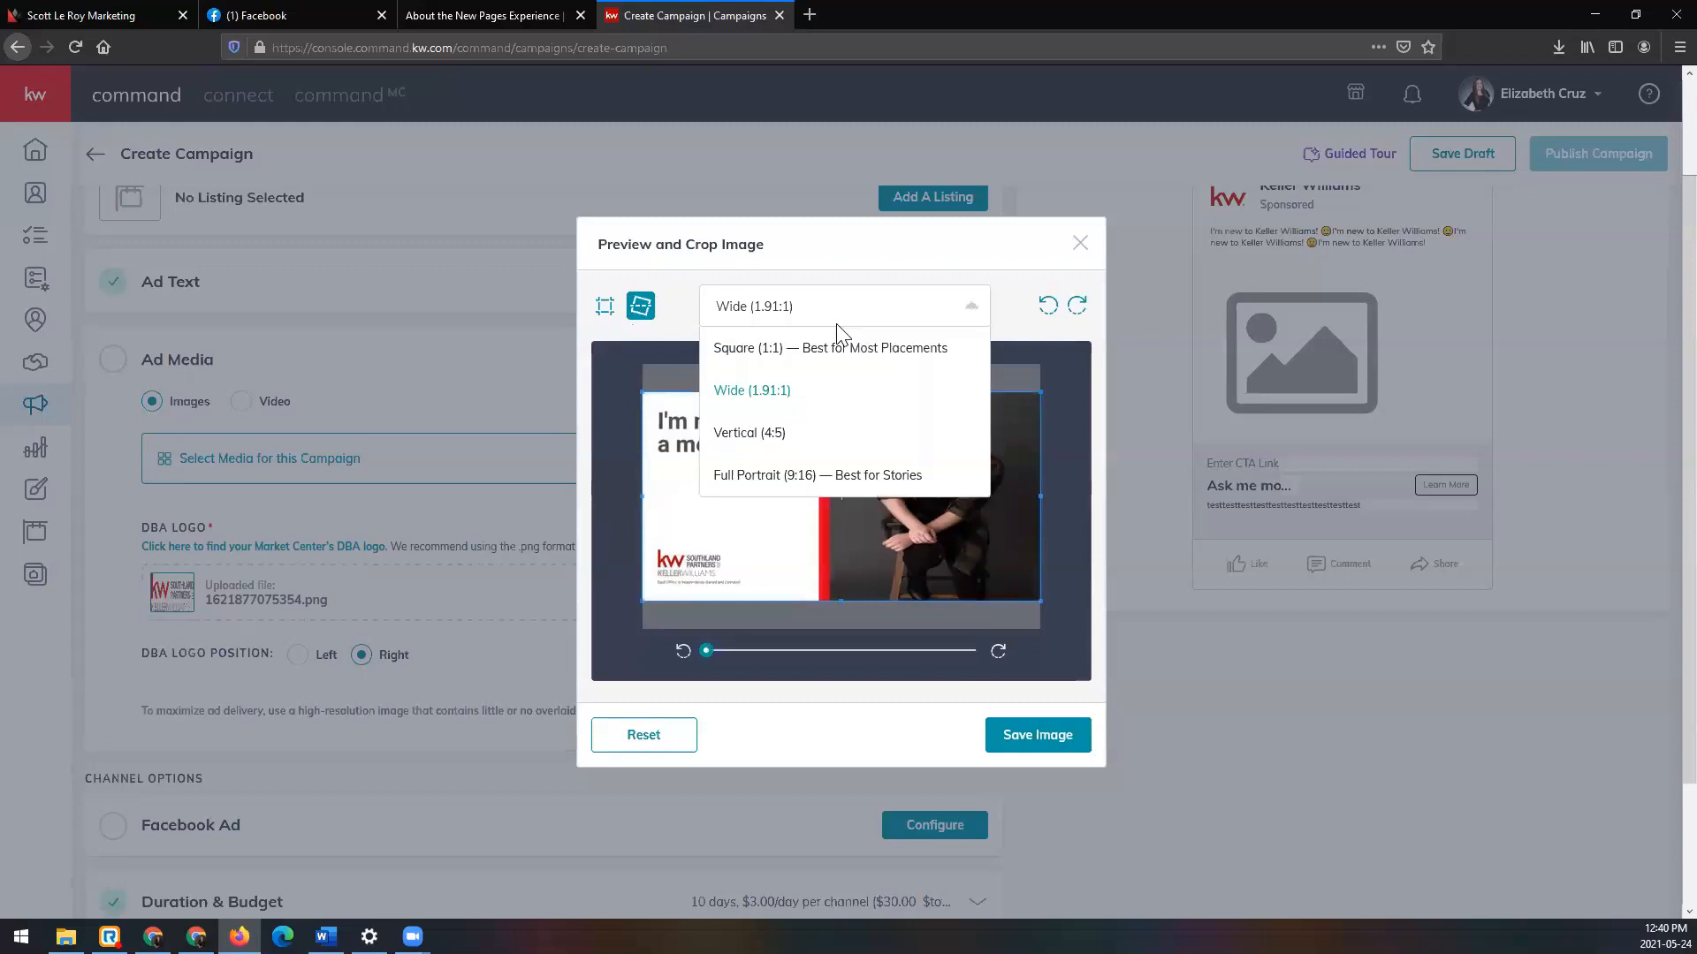
click(947, 314)
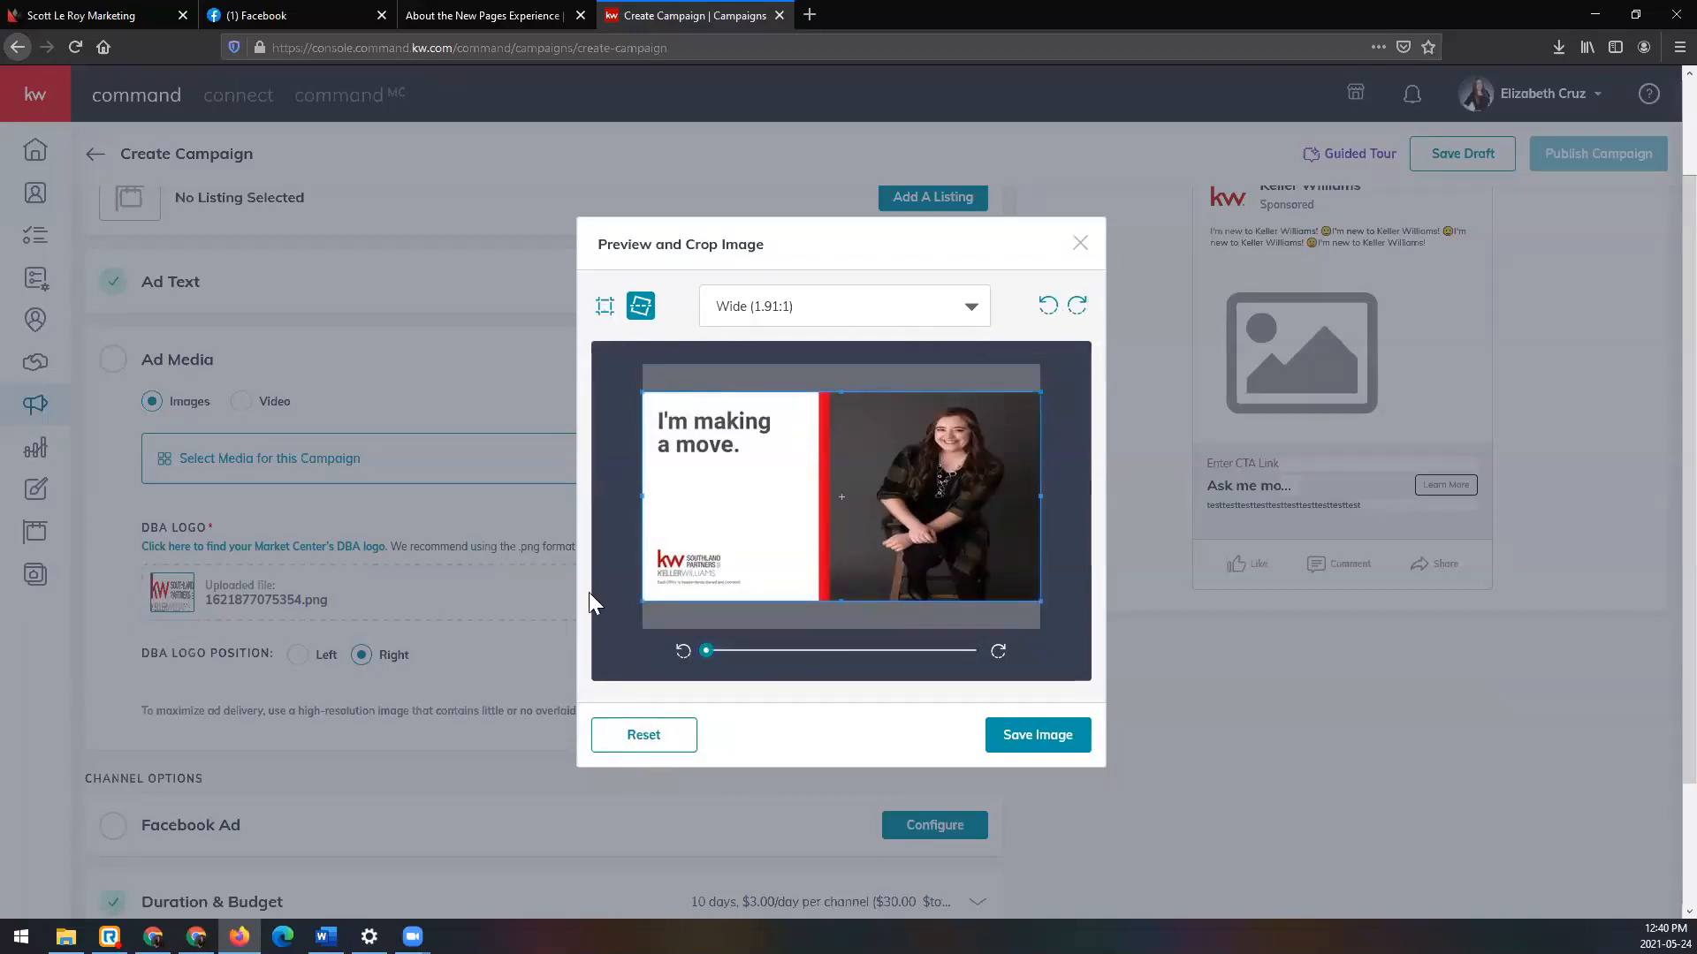
Step: Save the cropped image and confirm the 1200 x 628 Wide thumbnail appears in the ad preview
click(1072, 746)
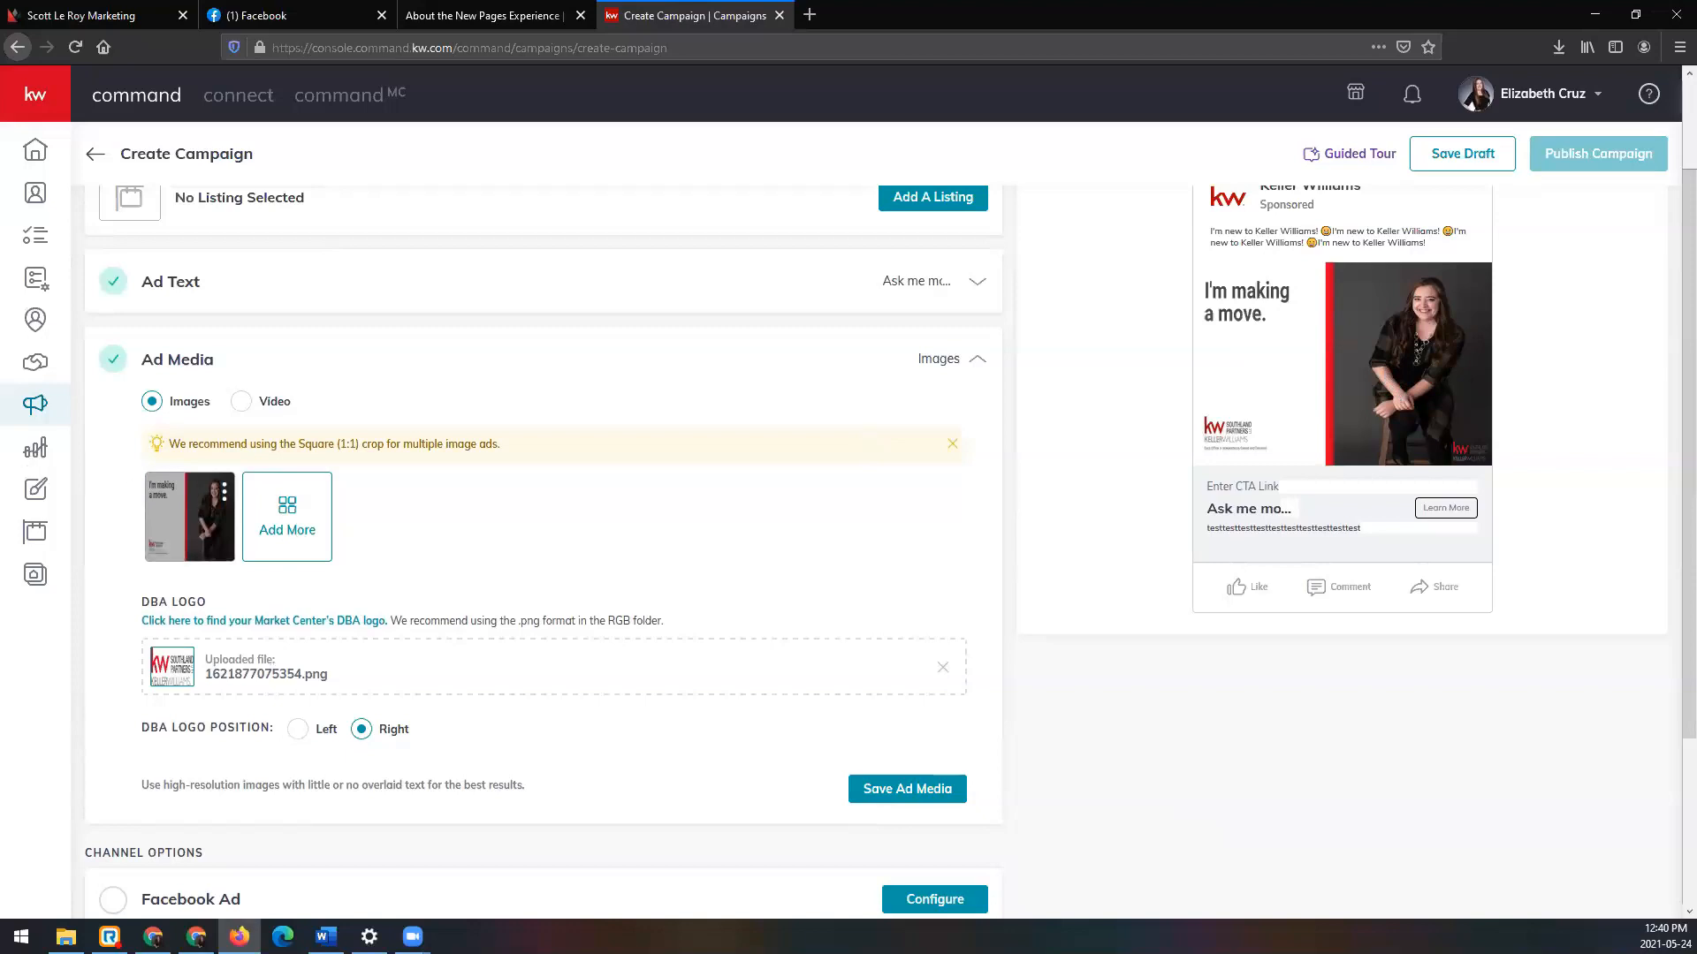
scroll(902, 468, down, 1)
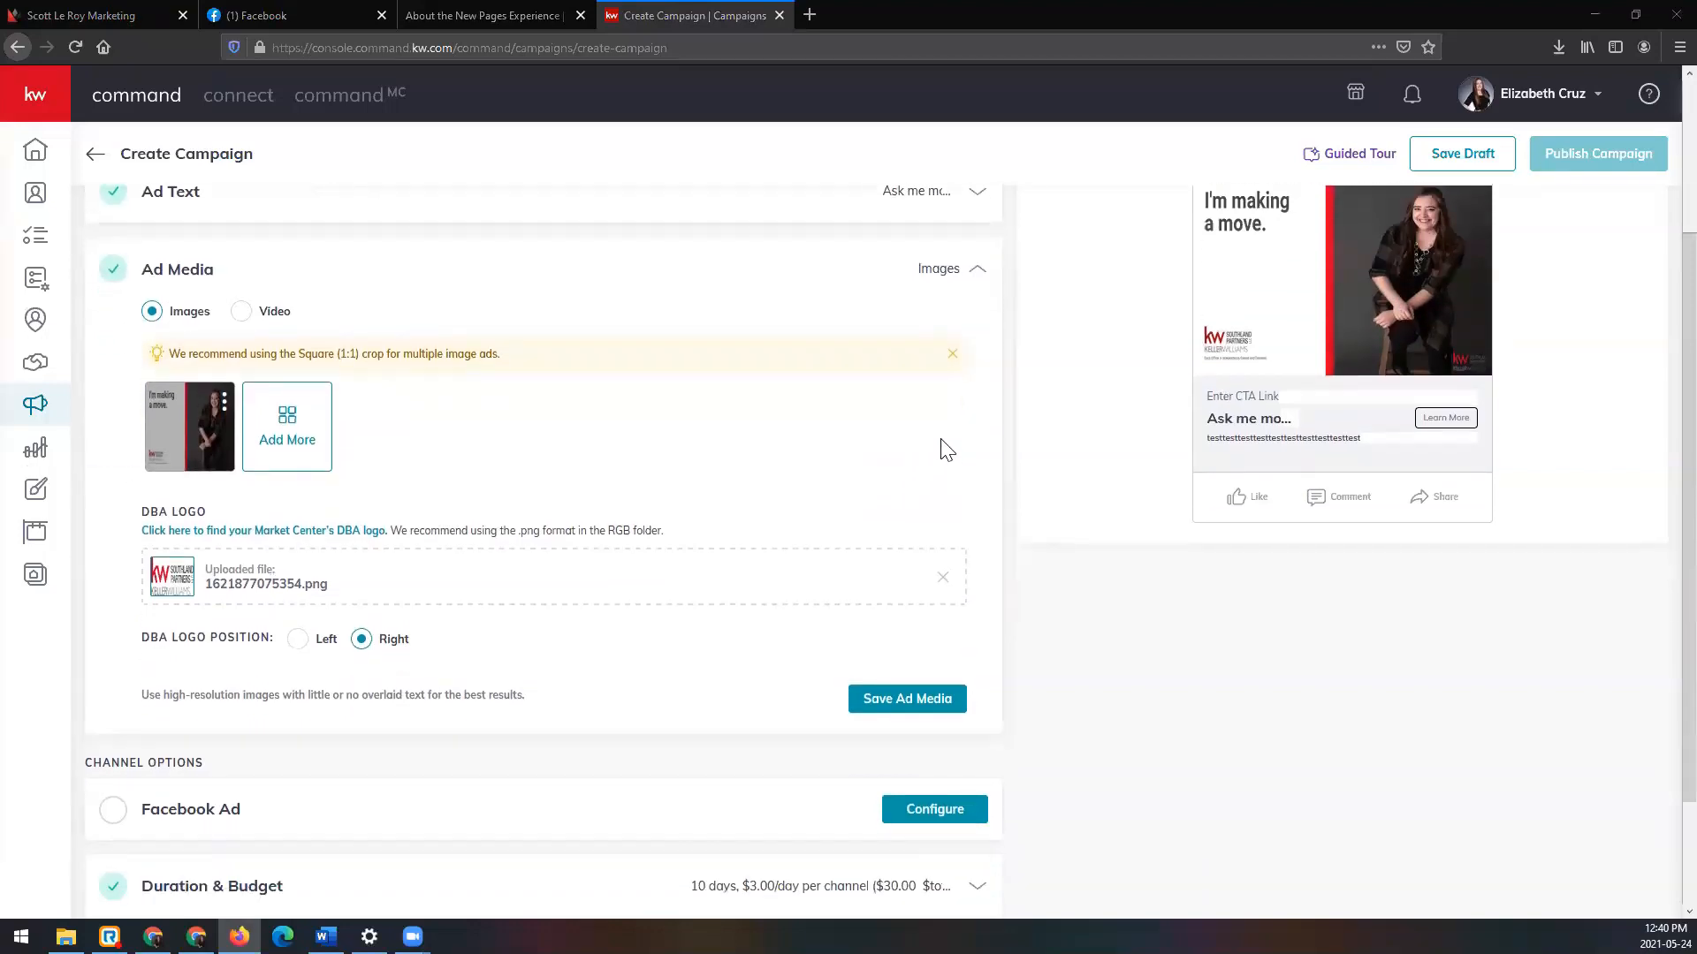
mouse_move(208, 420)
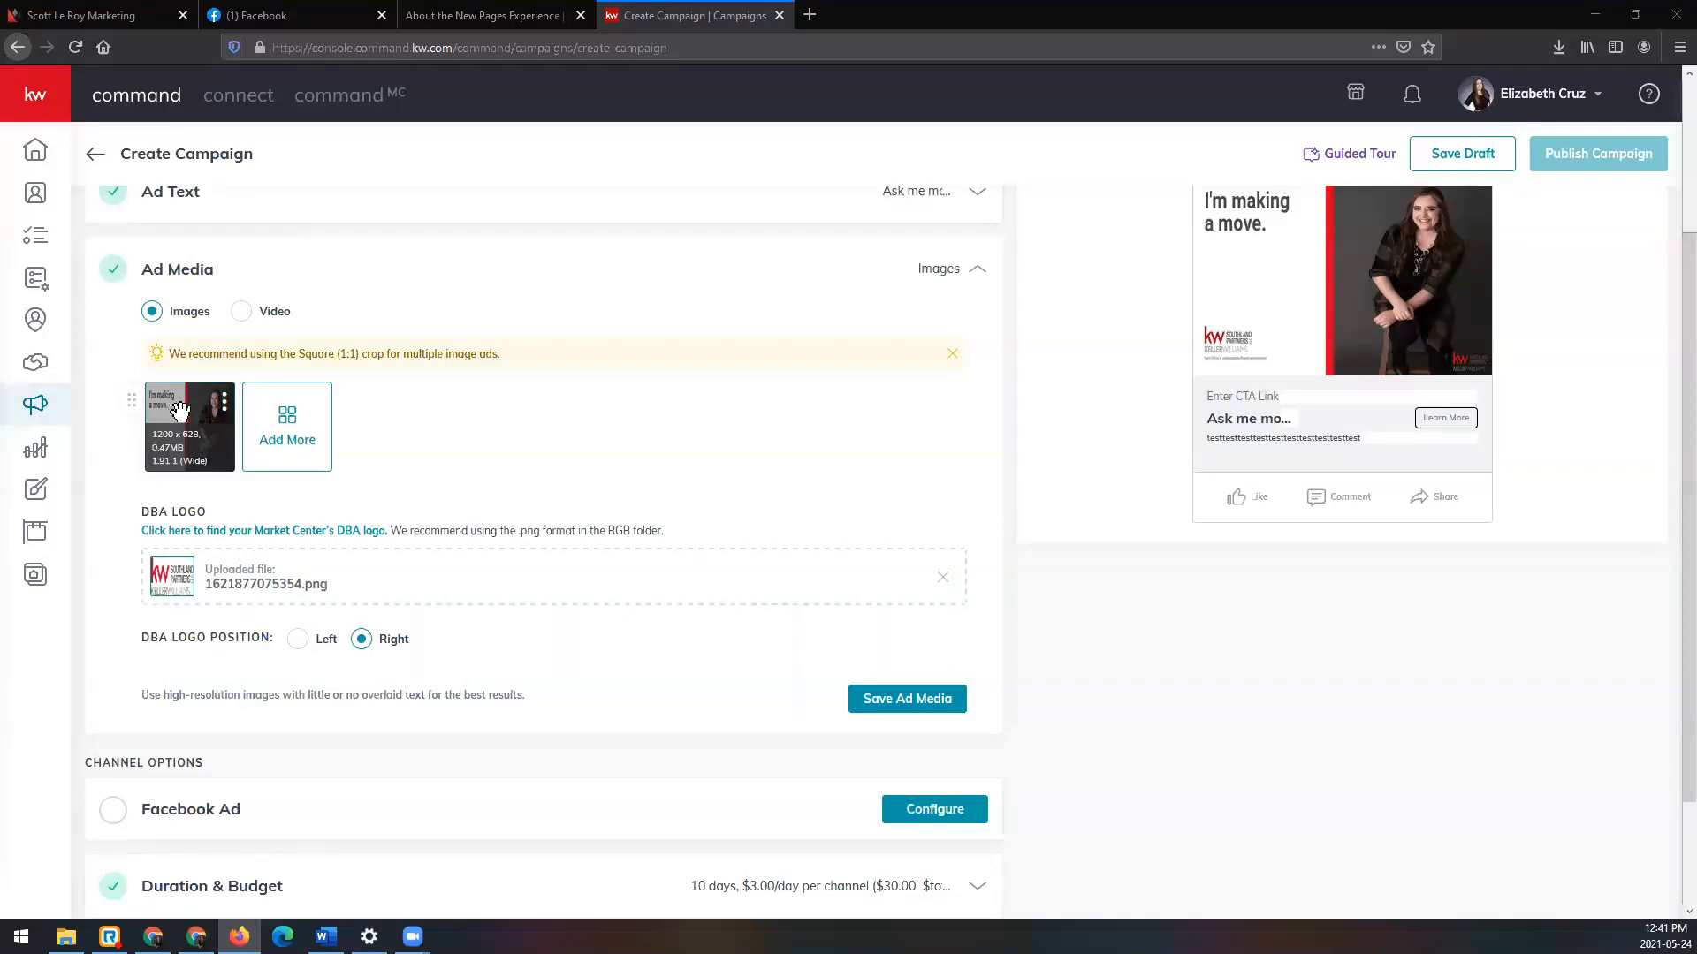
scroll(594, 489, up, 3)
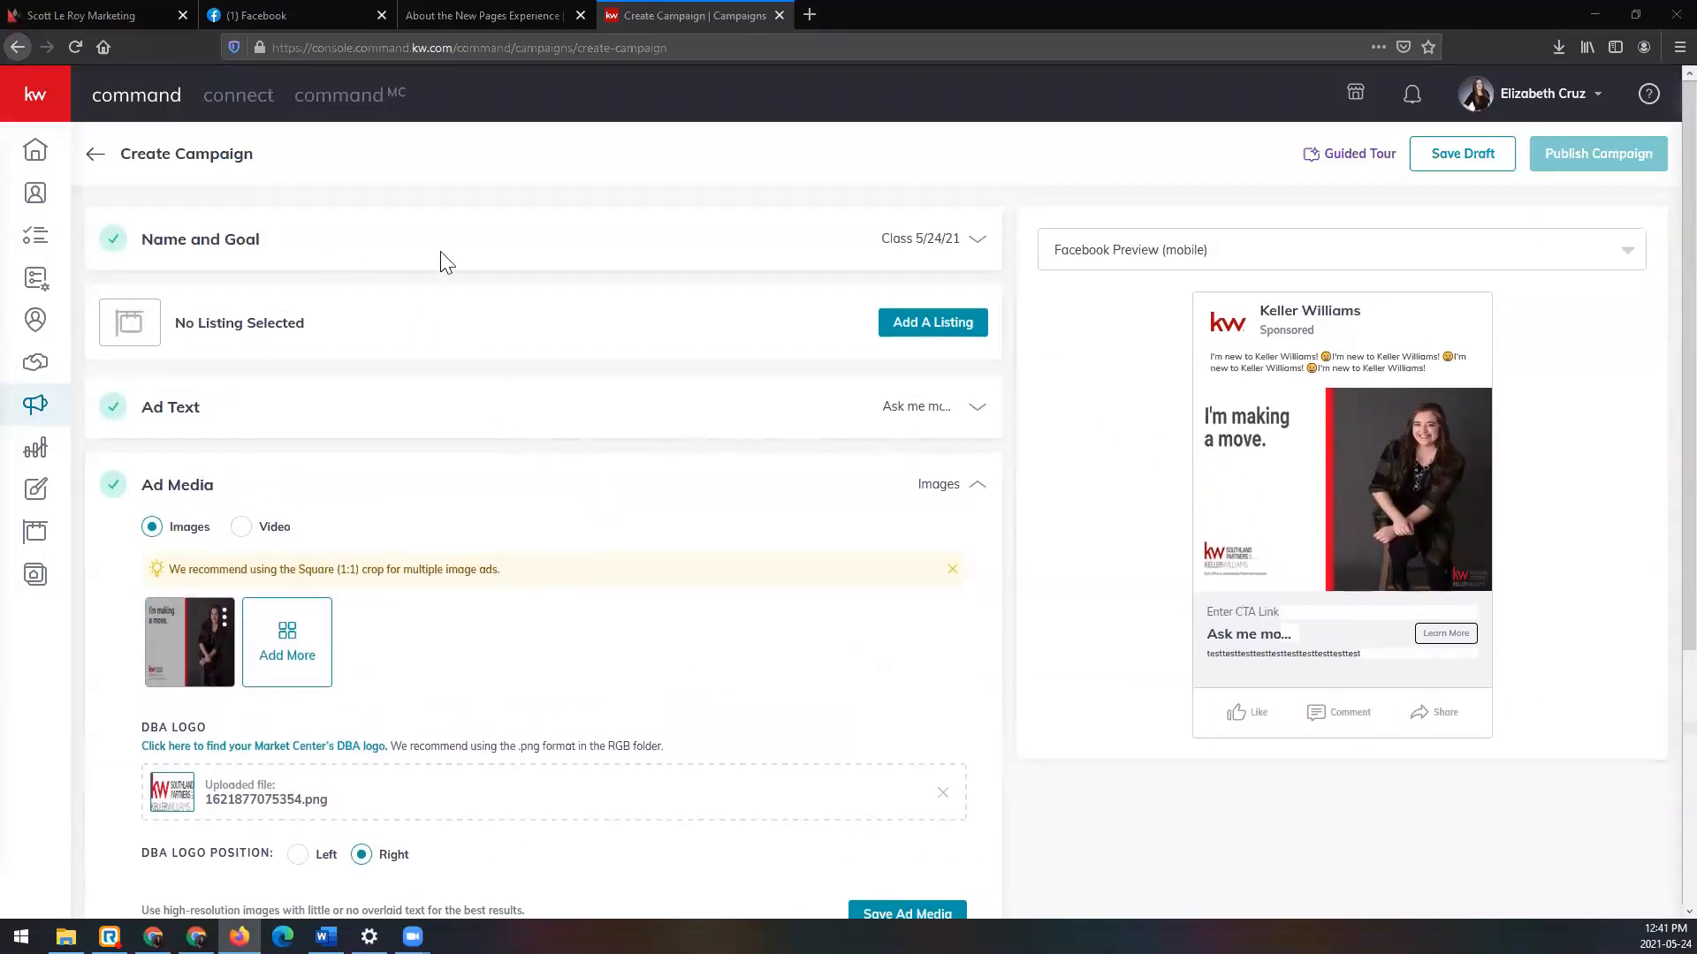
Step: Replace the Main Copy with "I'm making a move to Keller Williams!" and save the ad text
click(907, 247)
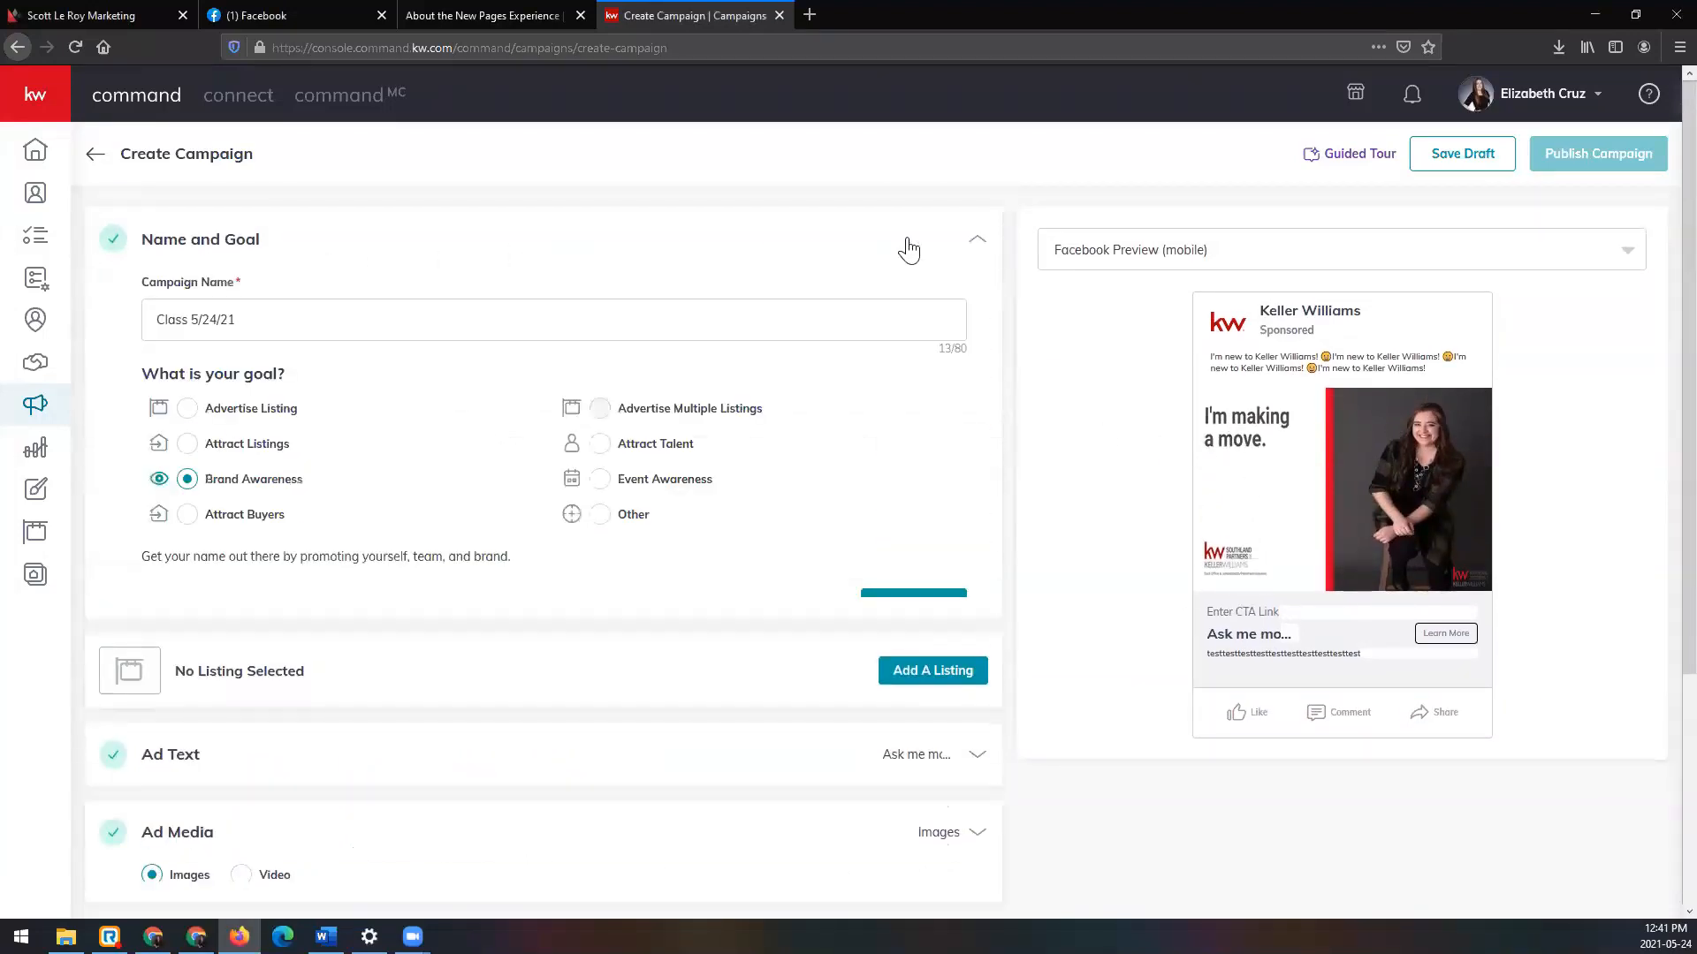
click(891, 417)
drag(916, 519, 124, 504)
text(I'm ma)
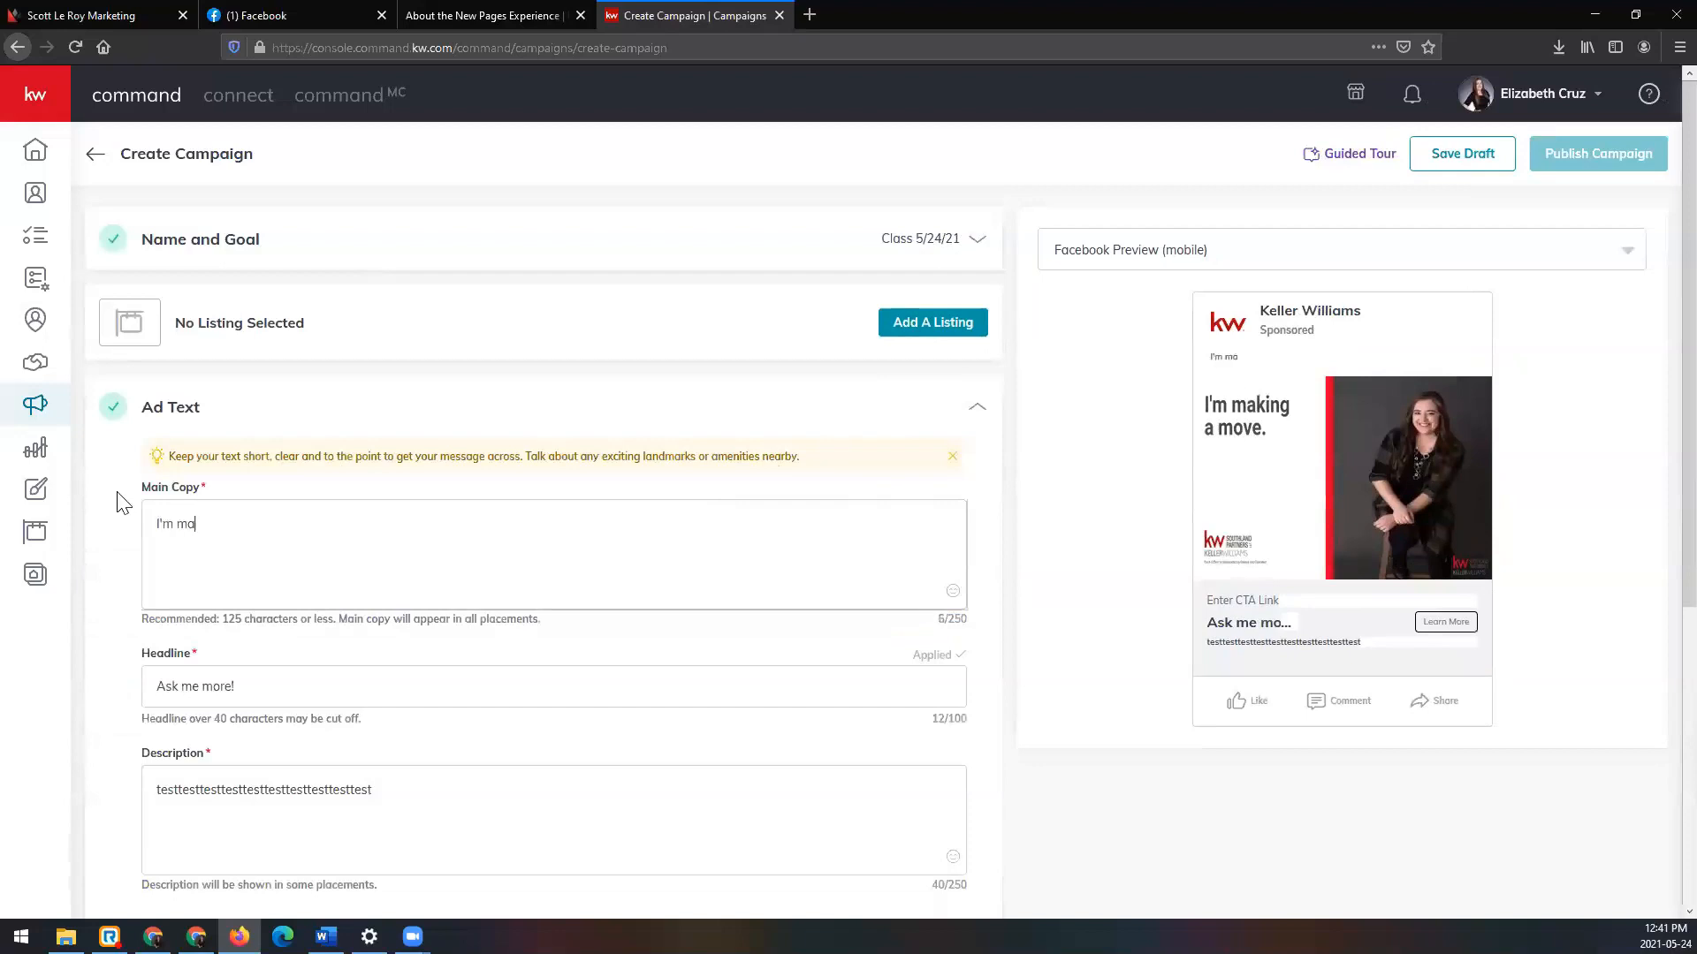
text(king a move to Keller Williams!)
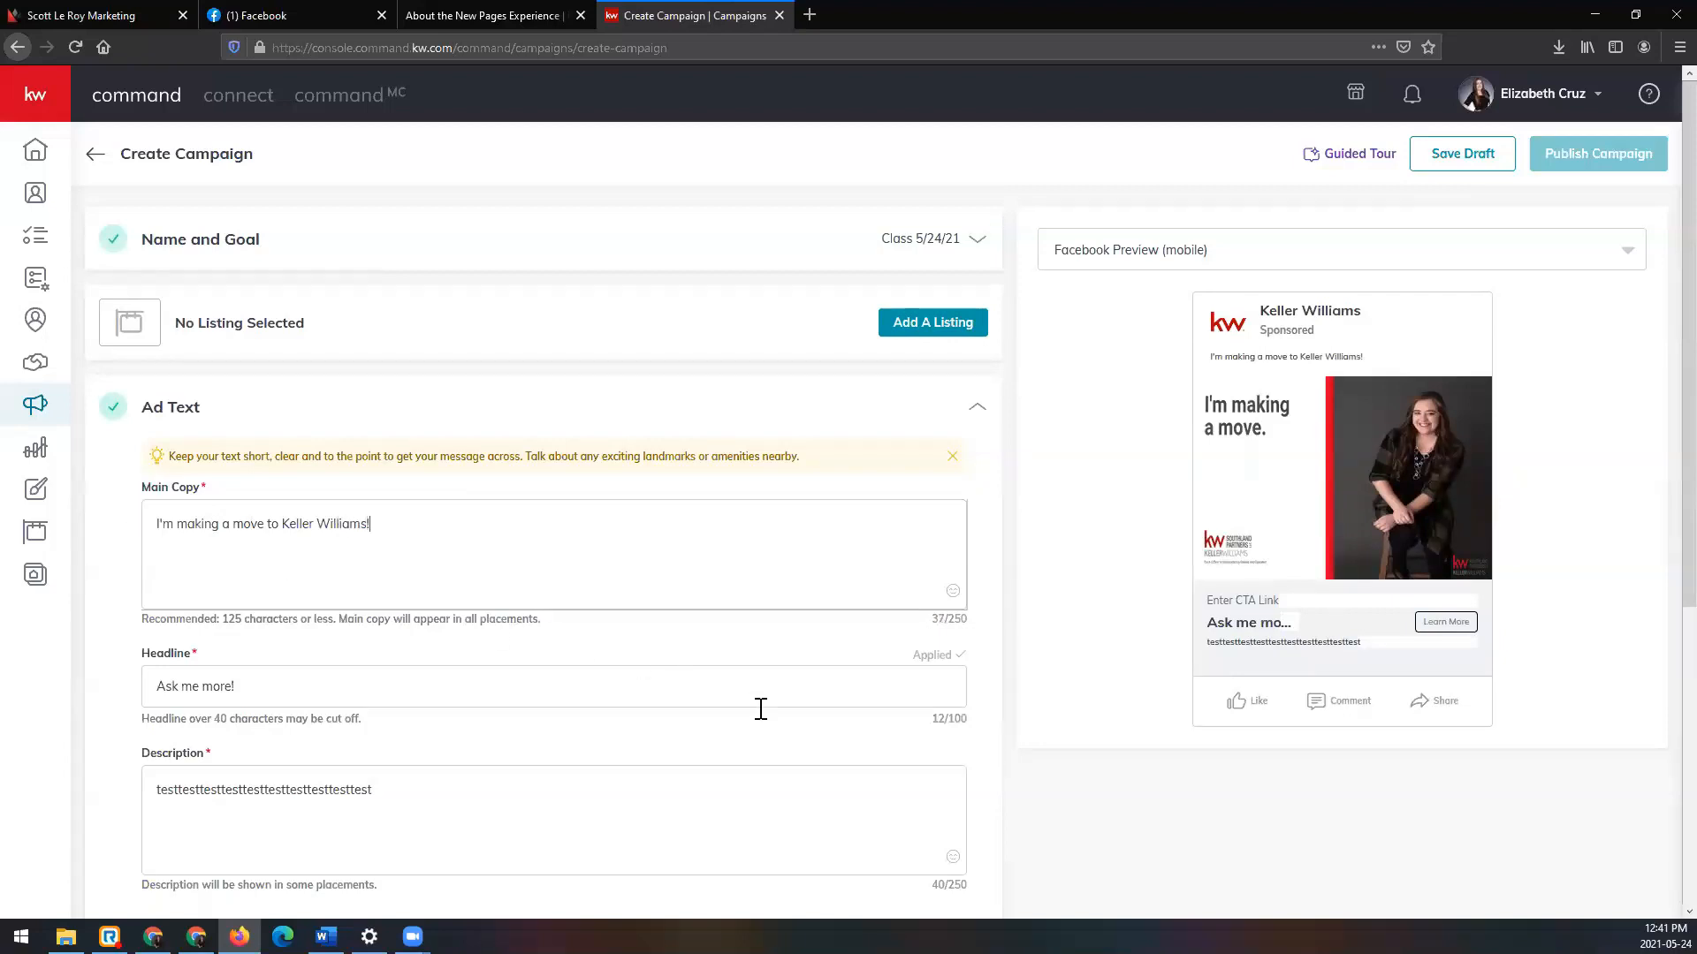
scroll(767, 714, down, 1)
scroll(768, 709, down, 1)
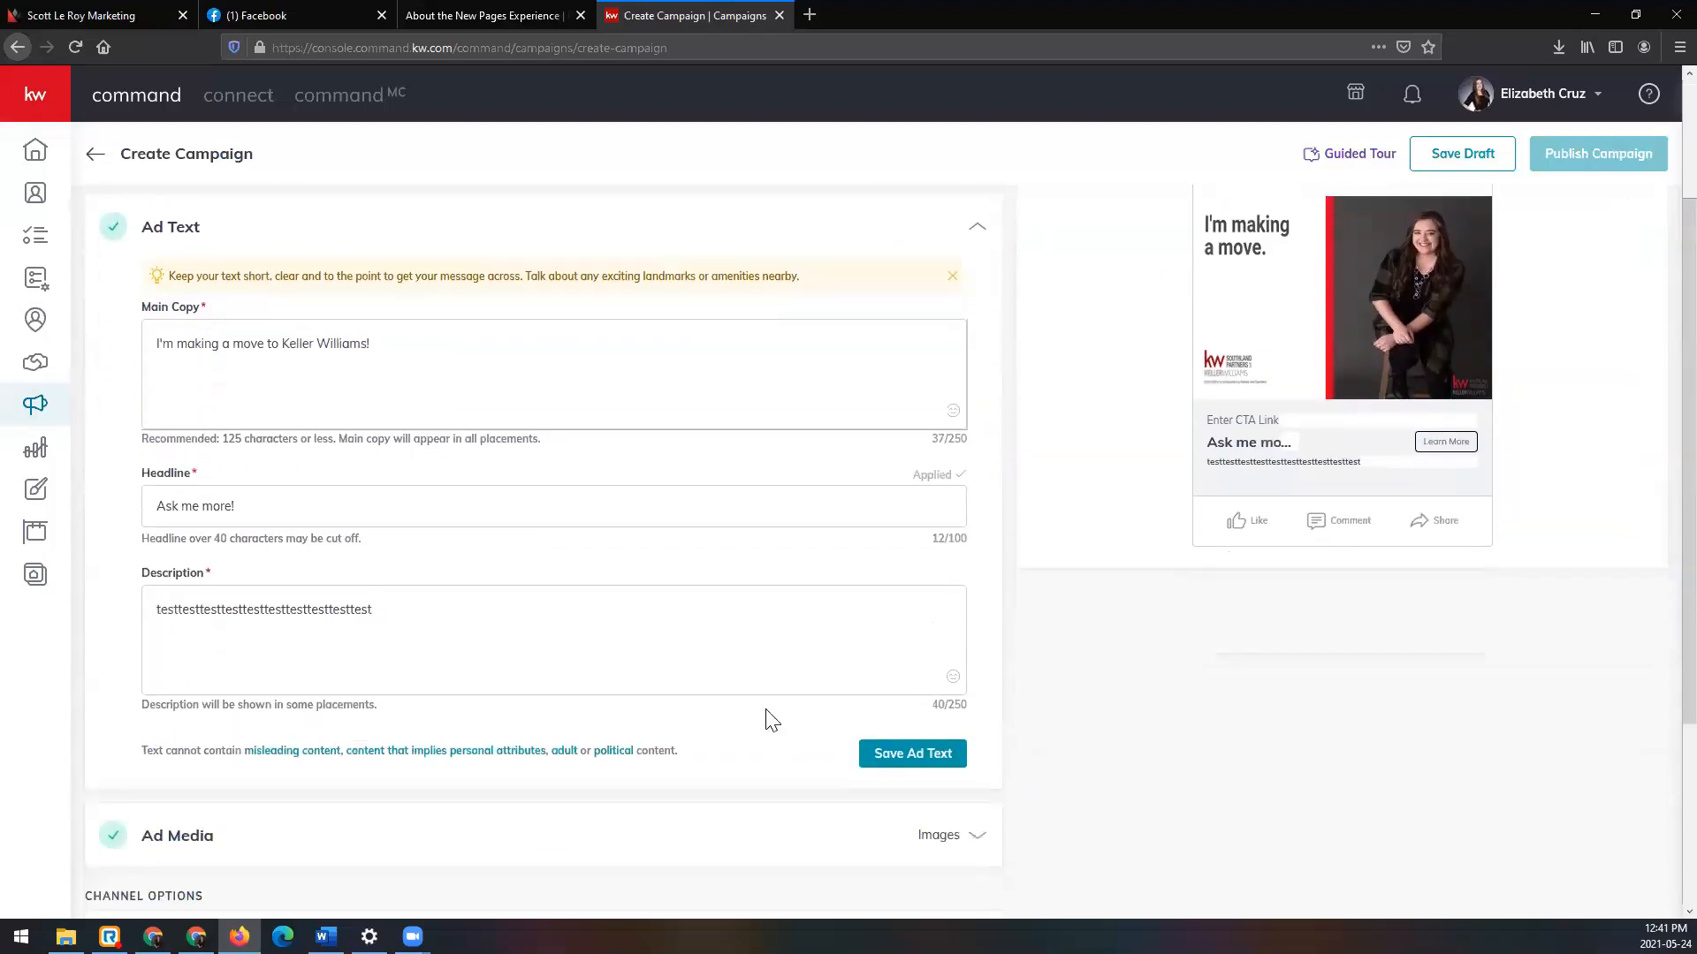
click(905, 759)
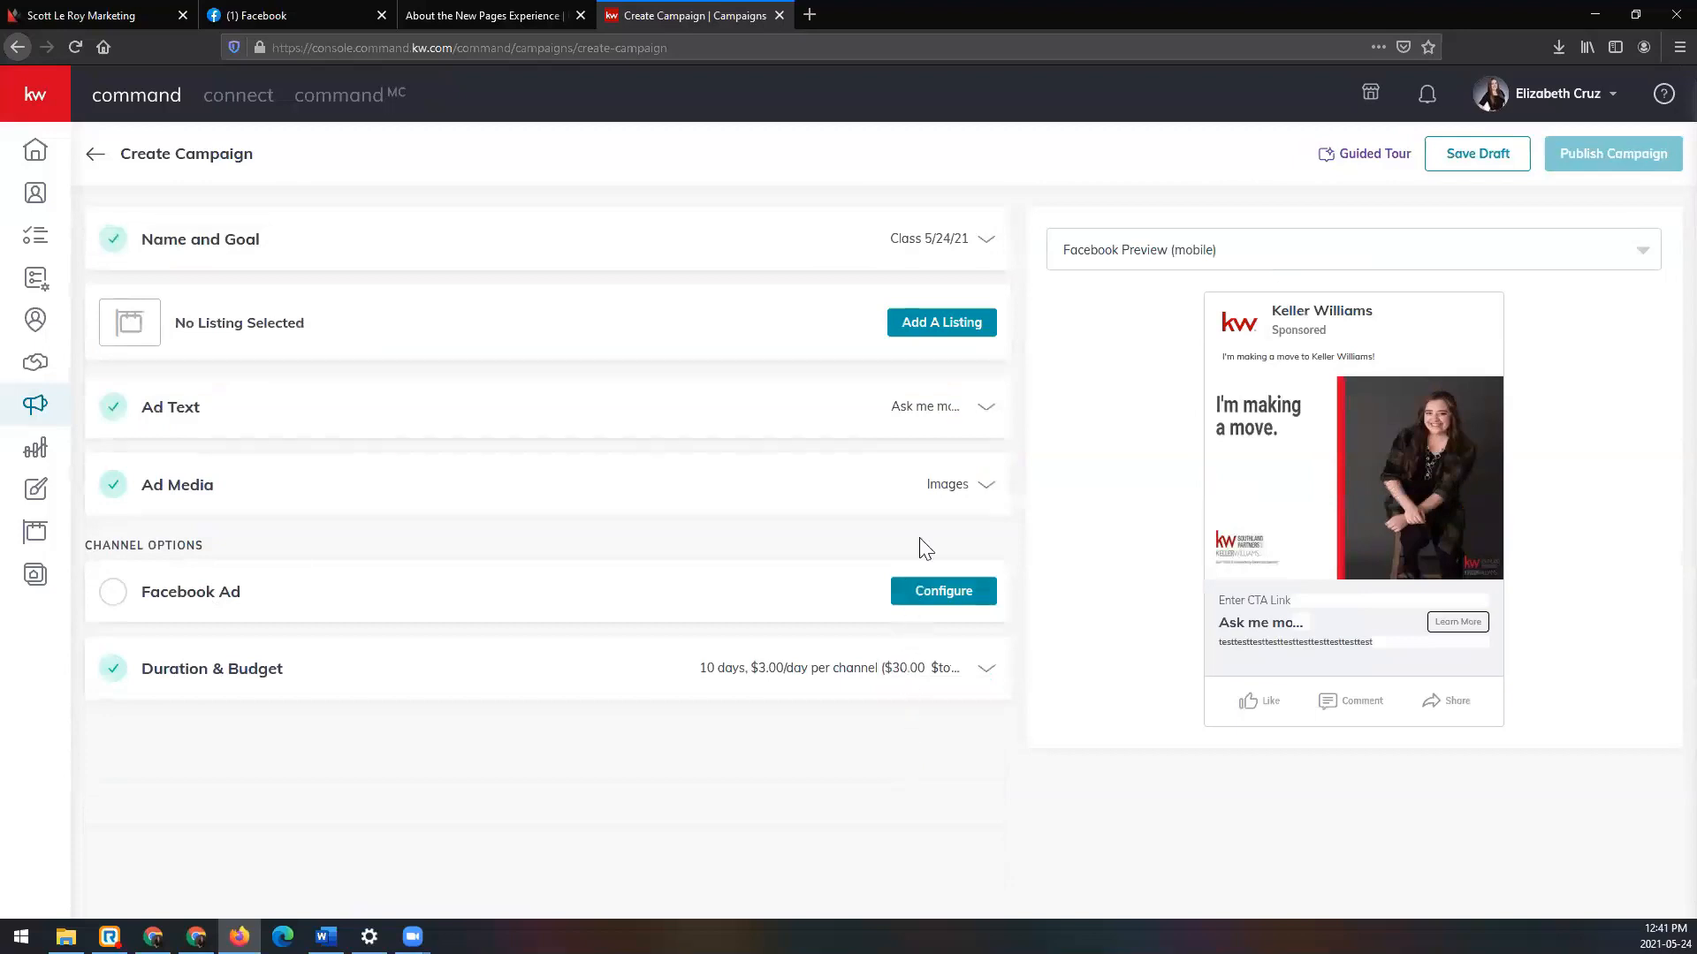
Step: Expand Ad Media to check the uploaded DBA logo 1621877075354.png positioned Right
click(955, 488)
scroll(791, 524, down, 2)
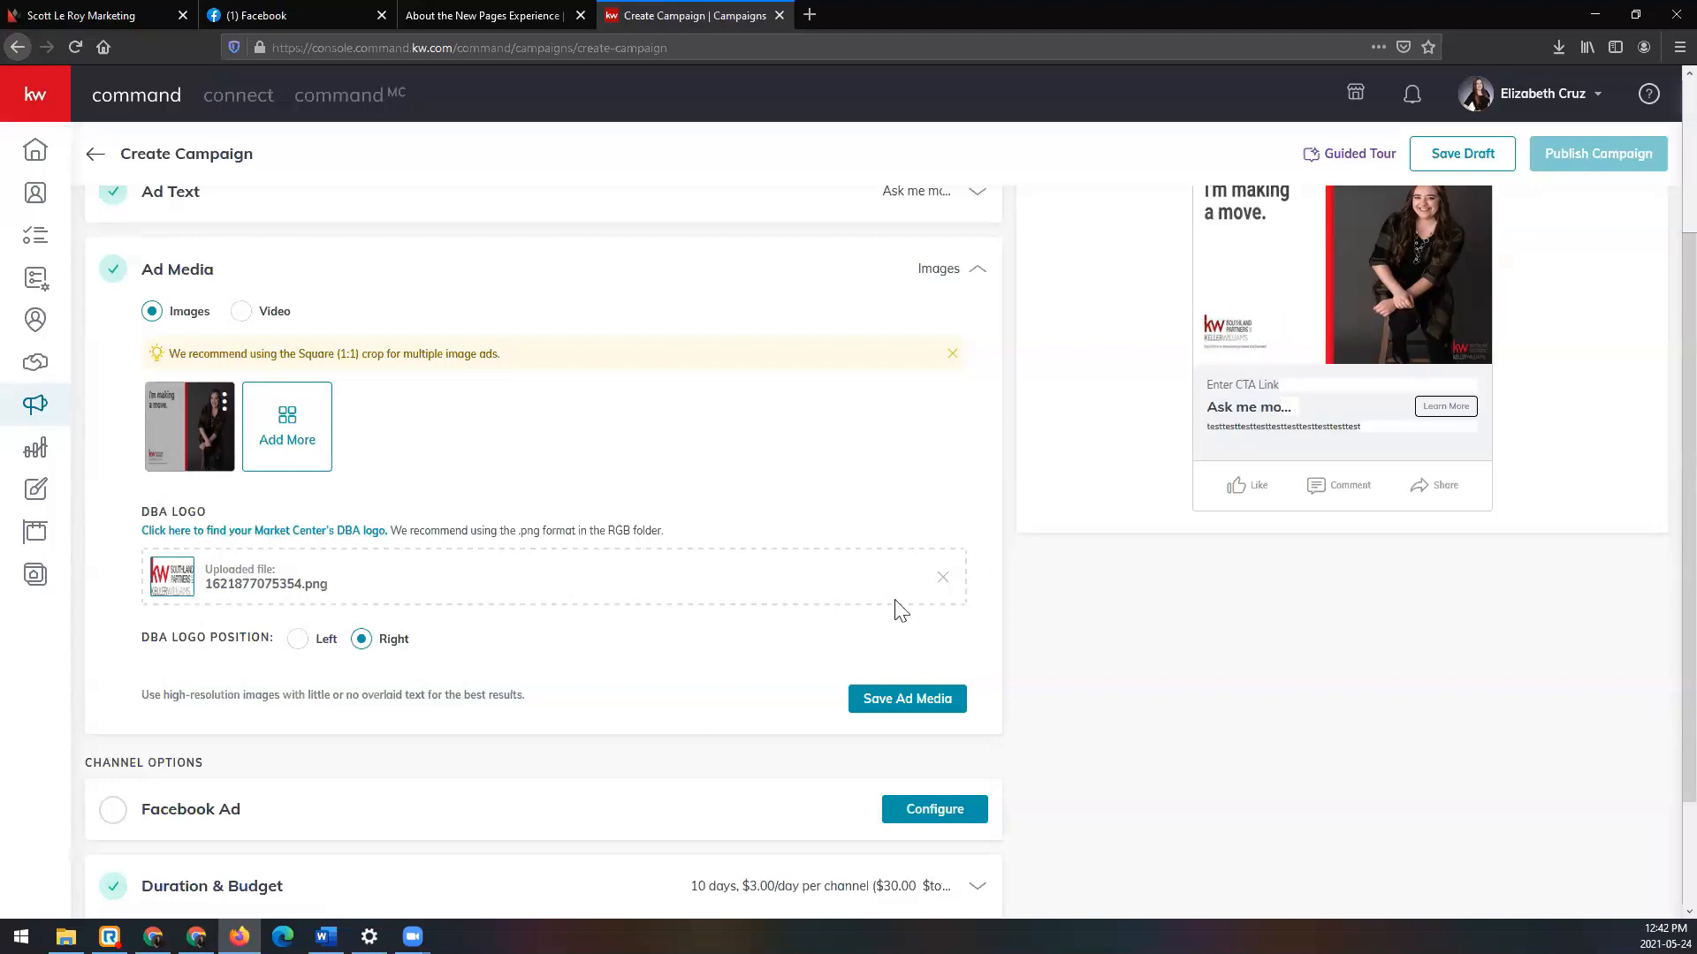
Step: Delete the uploaded 1621877075354.png logo, set the DBA logo position to Left, and save
click(943, 585)
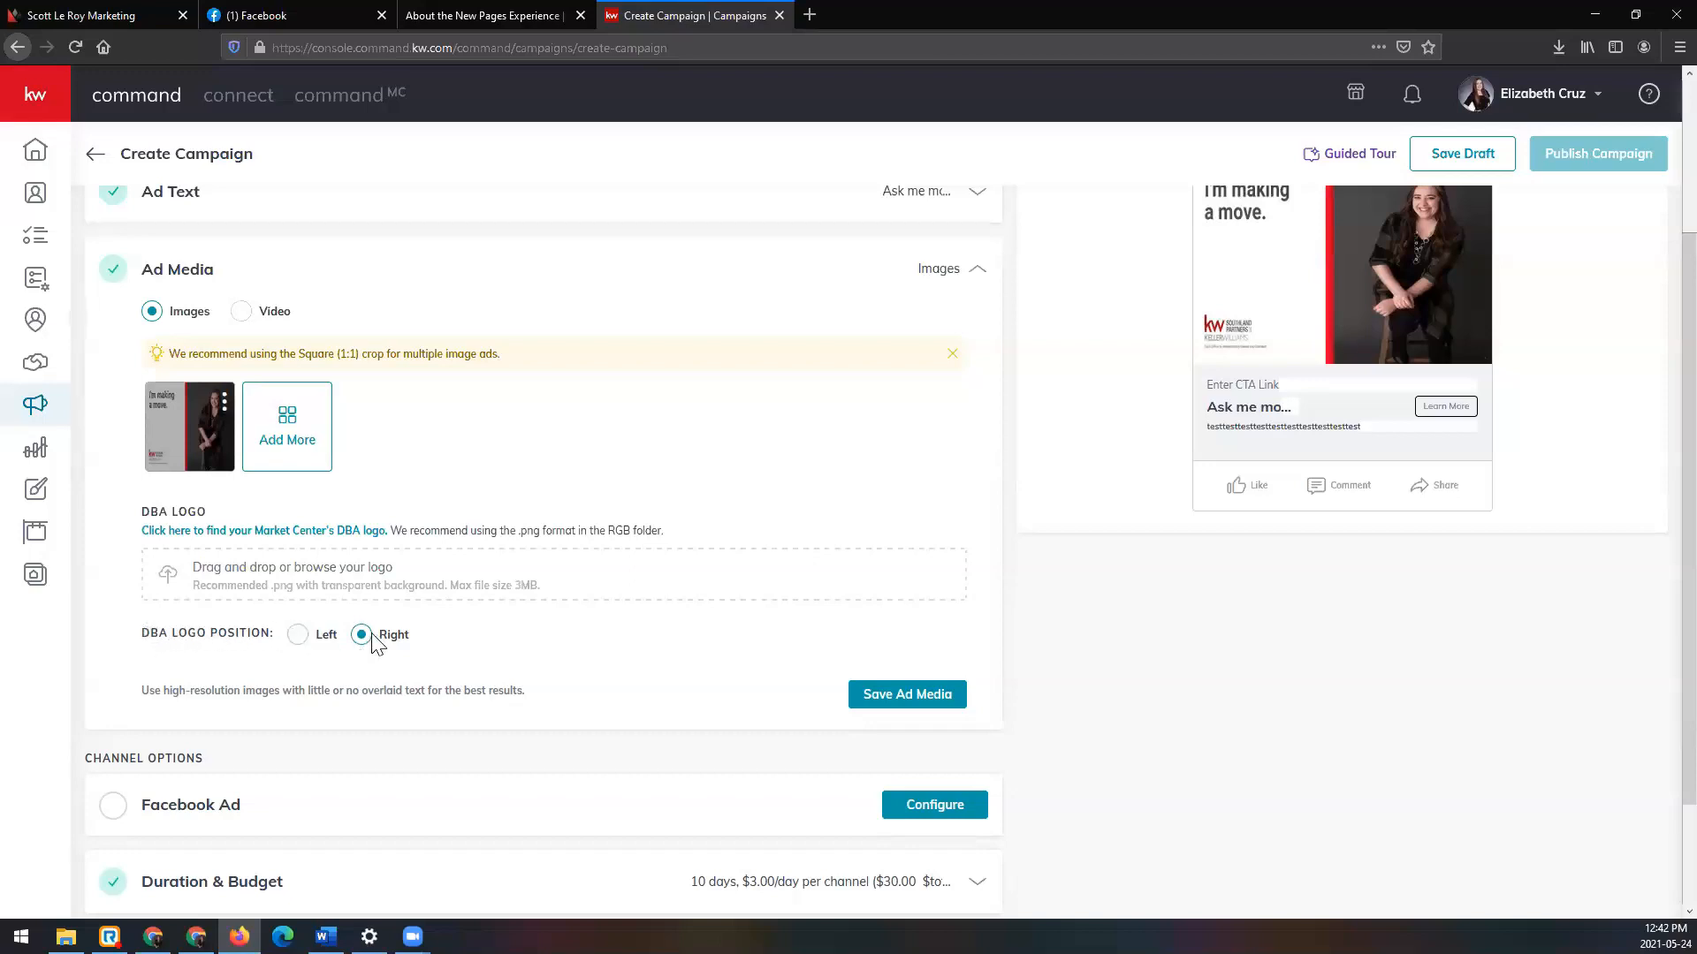
click(297, 638)
click(928, 696)
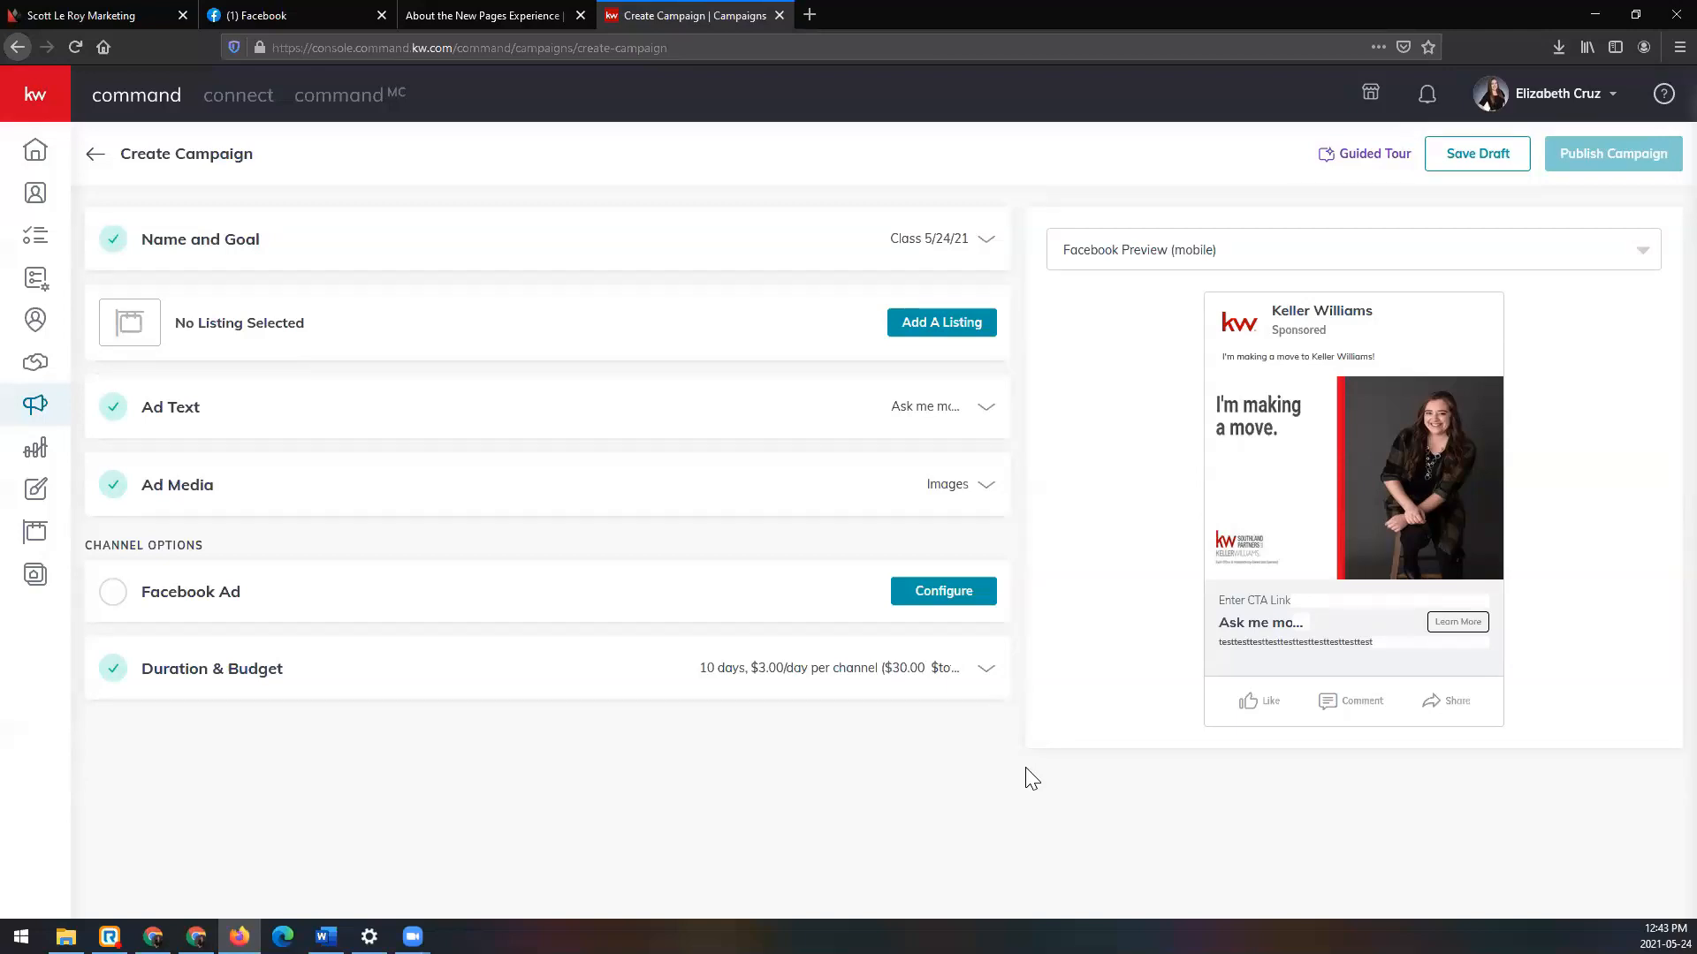
click(946, 488)
Step: Confirm Ad Media has no DBA logo and Left position, then save it as complete
scroll(950, 496, down, 2)
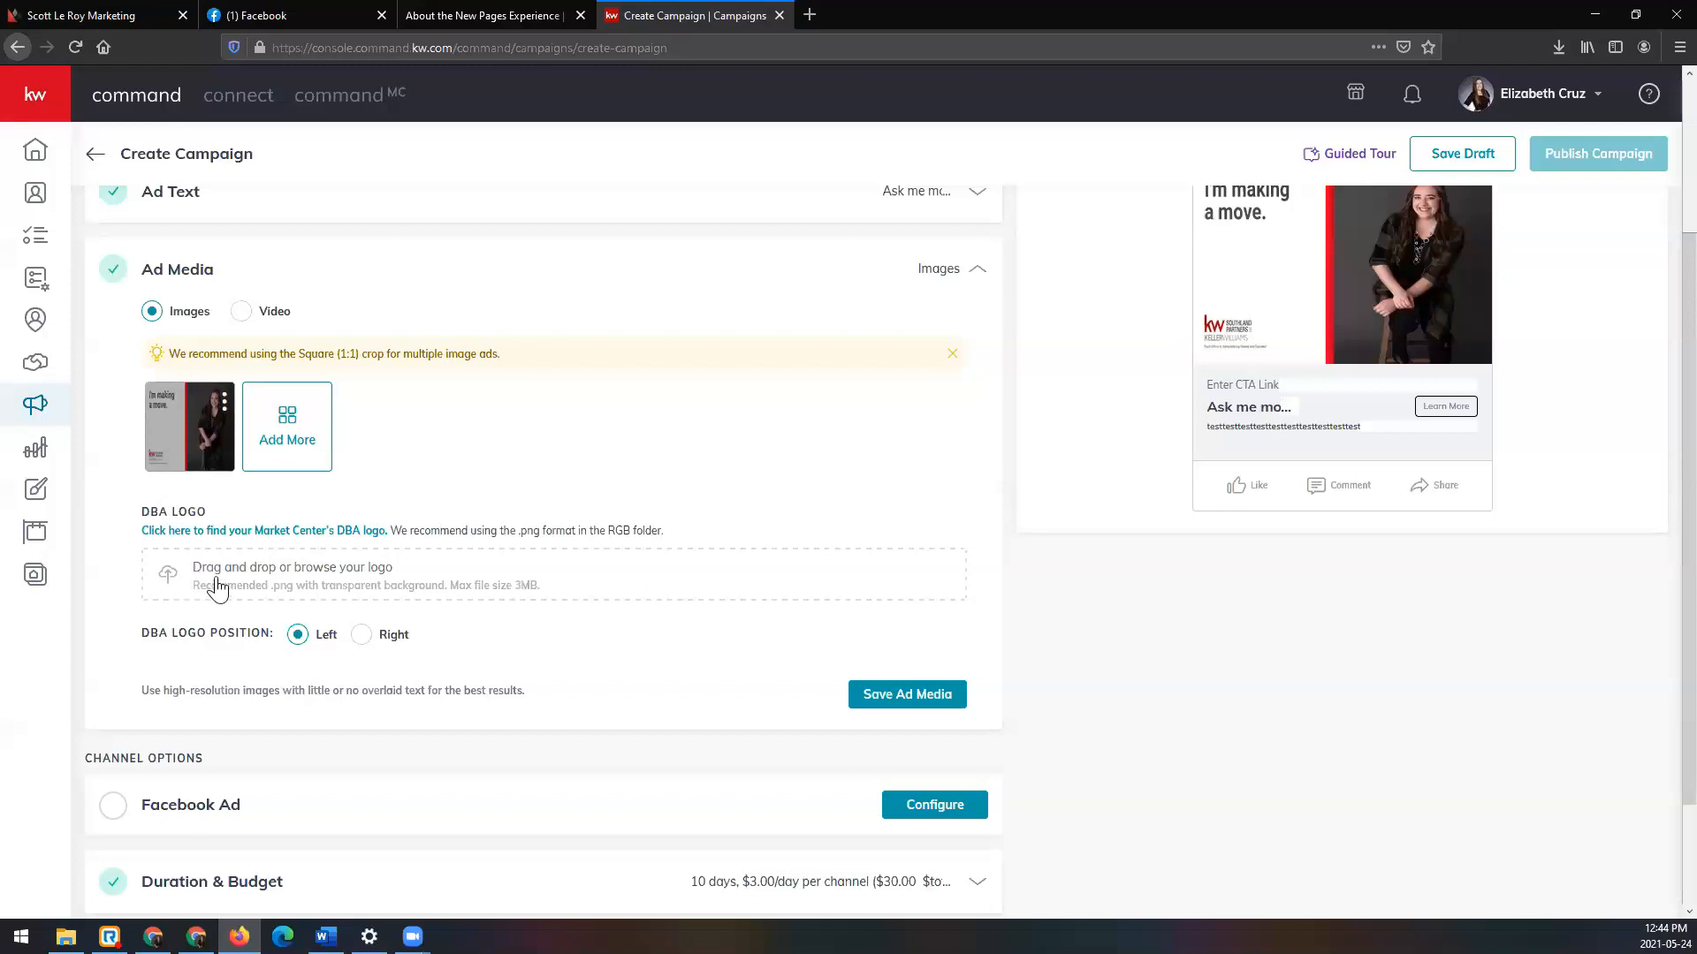
click(907, 695)
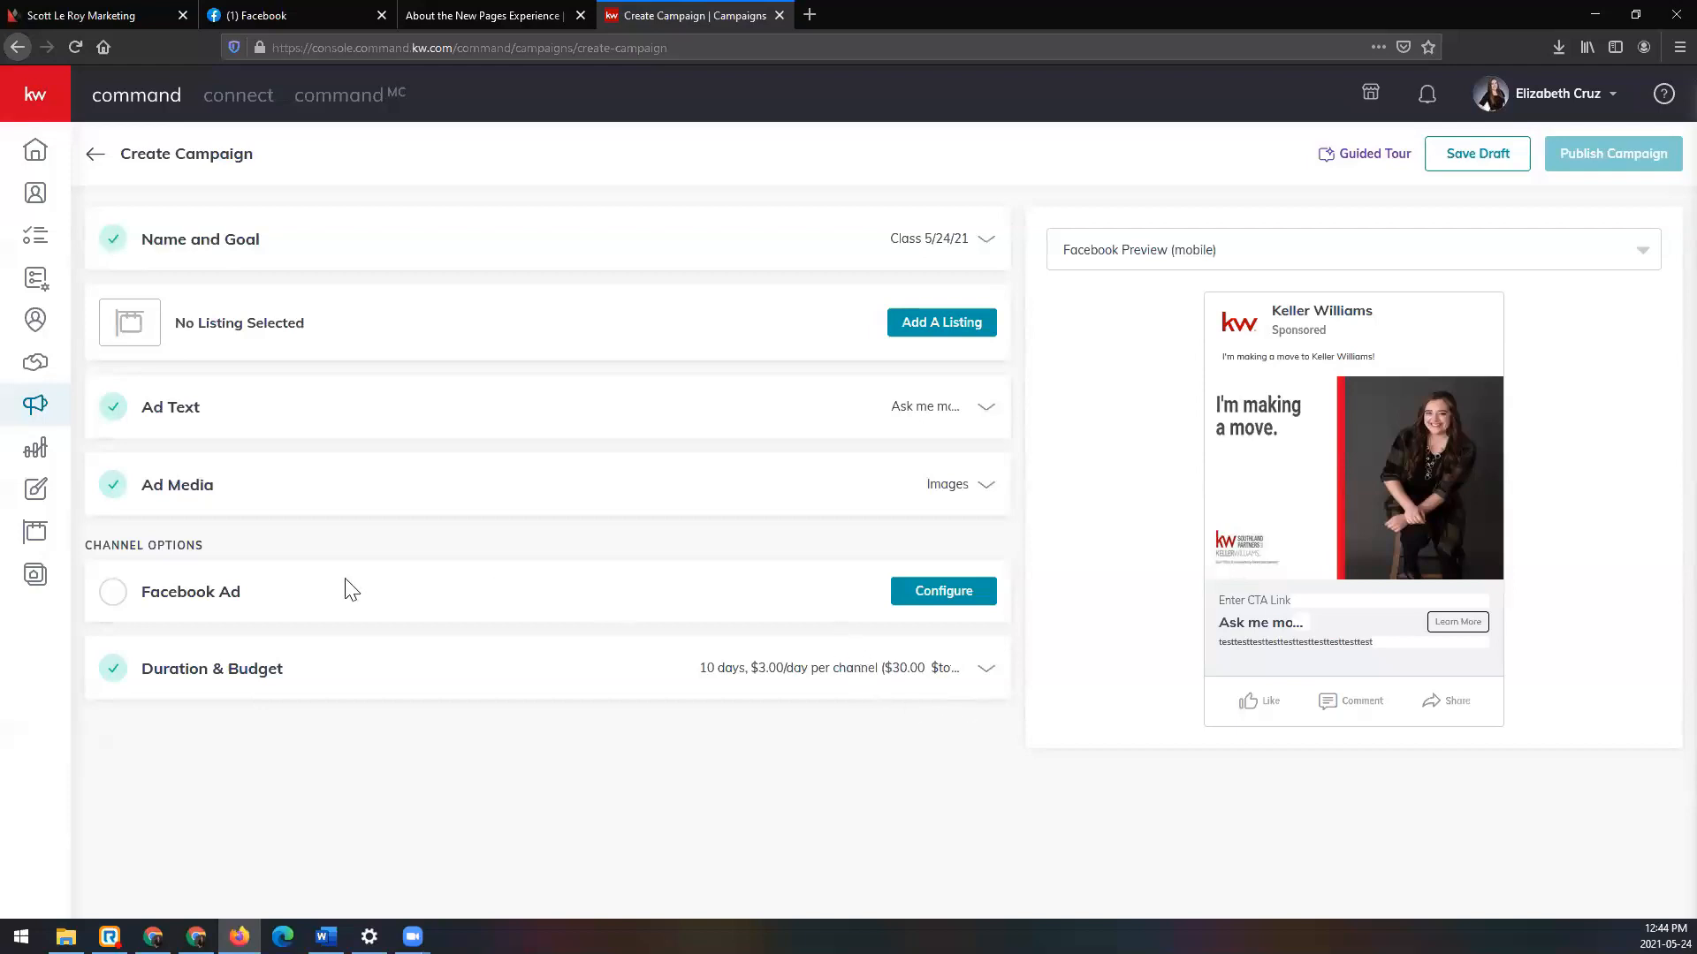
Step: Open the Facebook Ad configuration from Channel Options
click(959, 594)
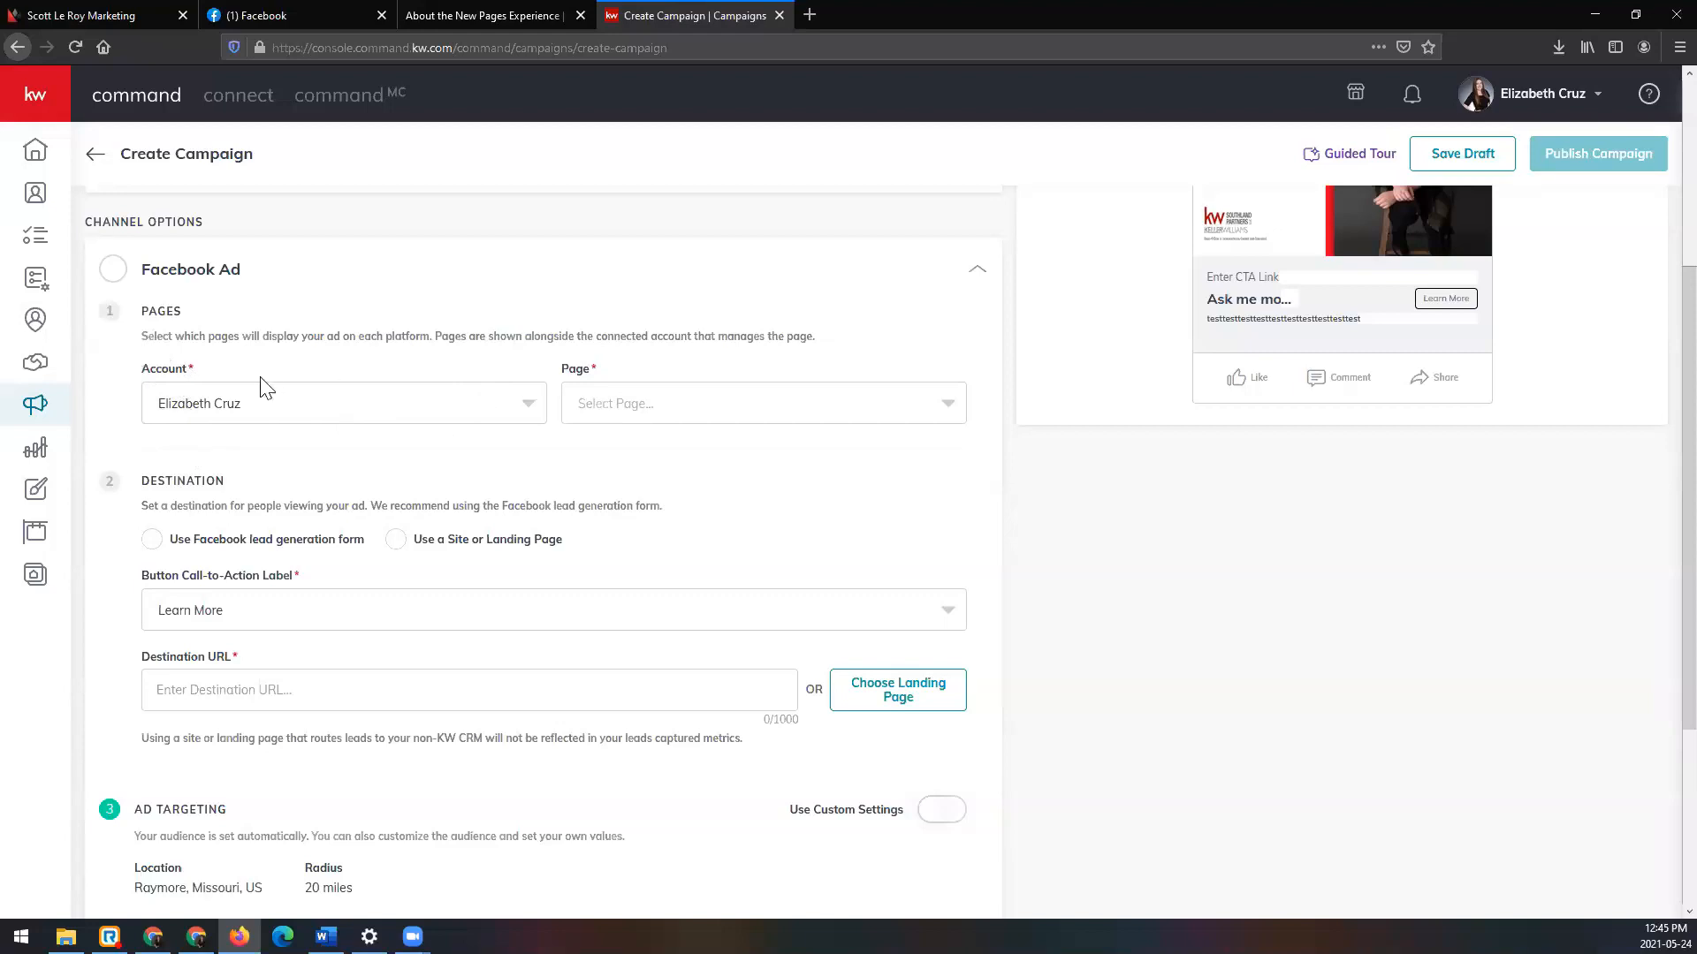
click(360, 406)
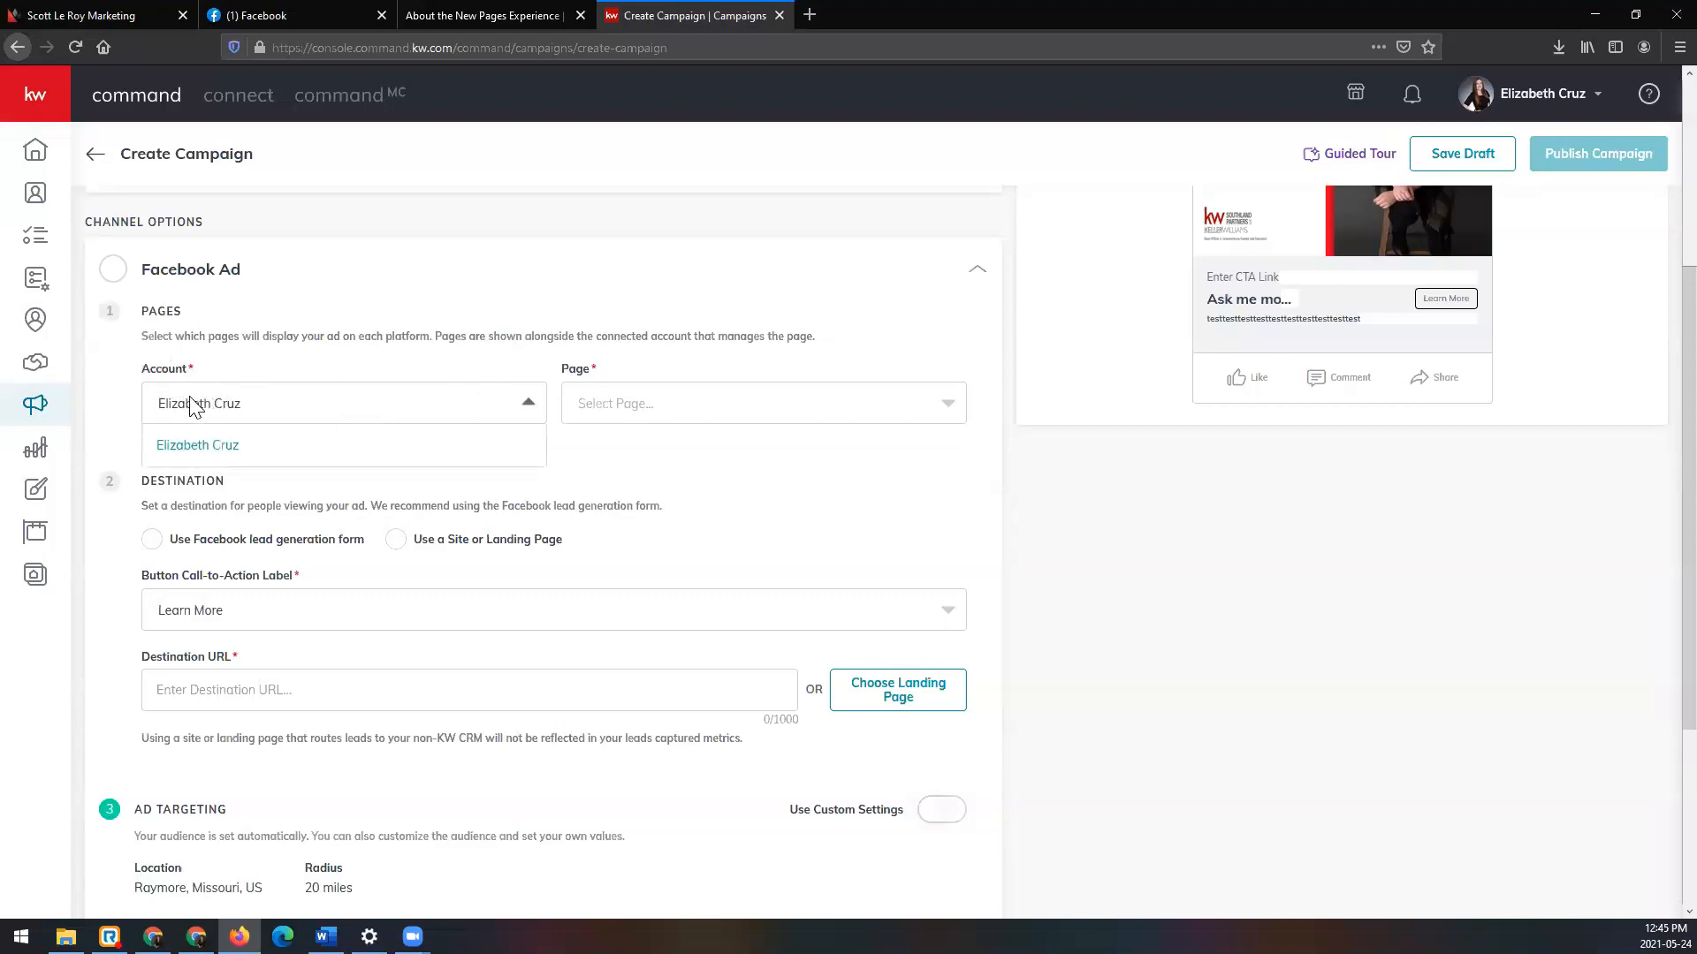
click(204, 452)
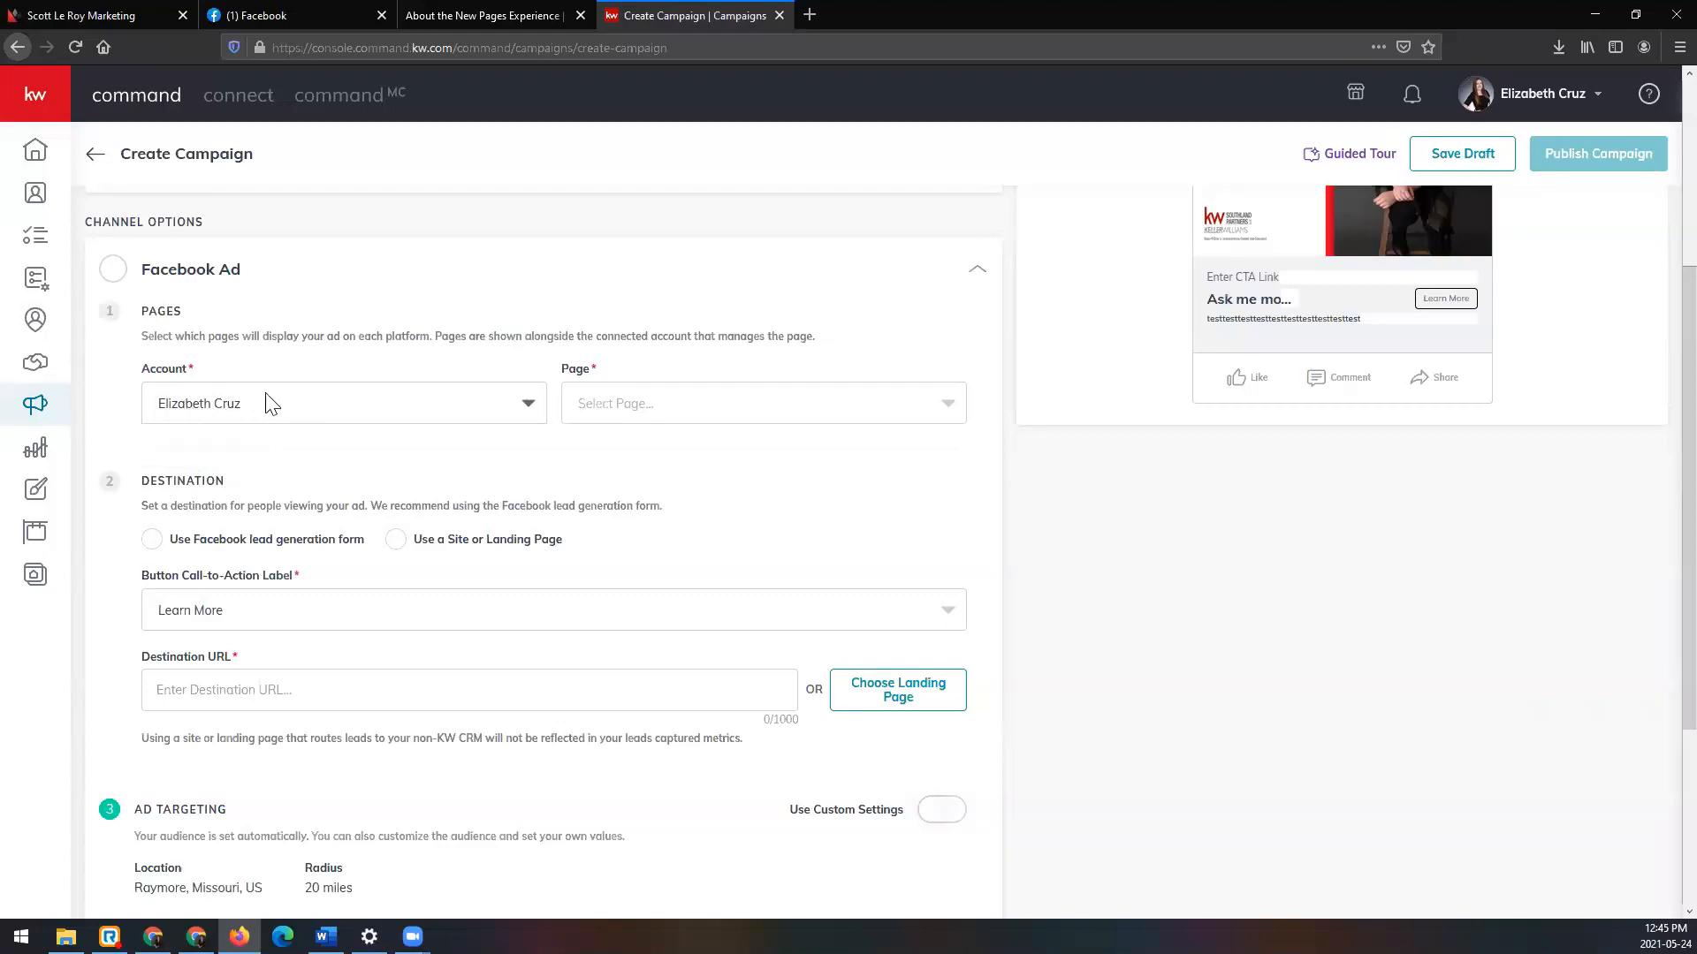
click(894, 421)
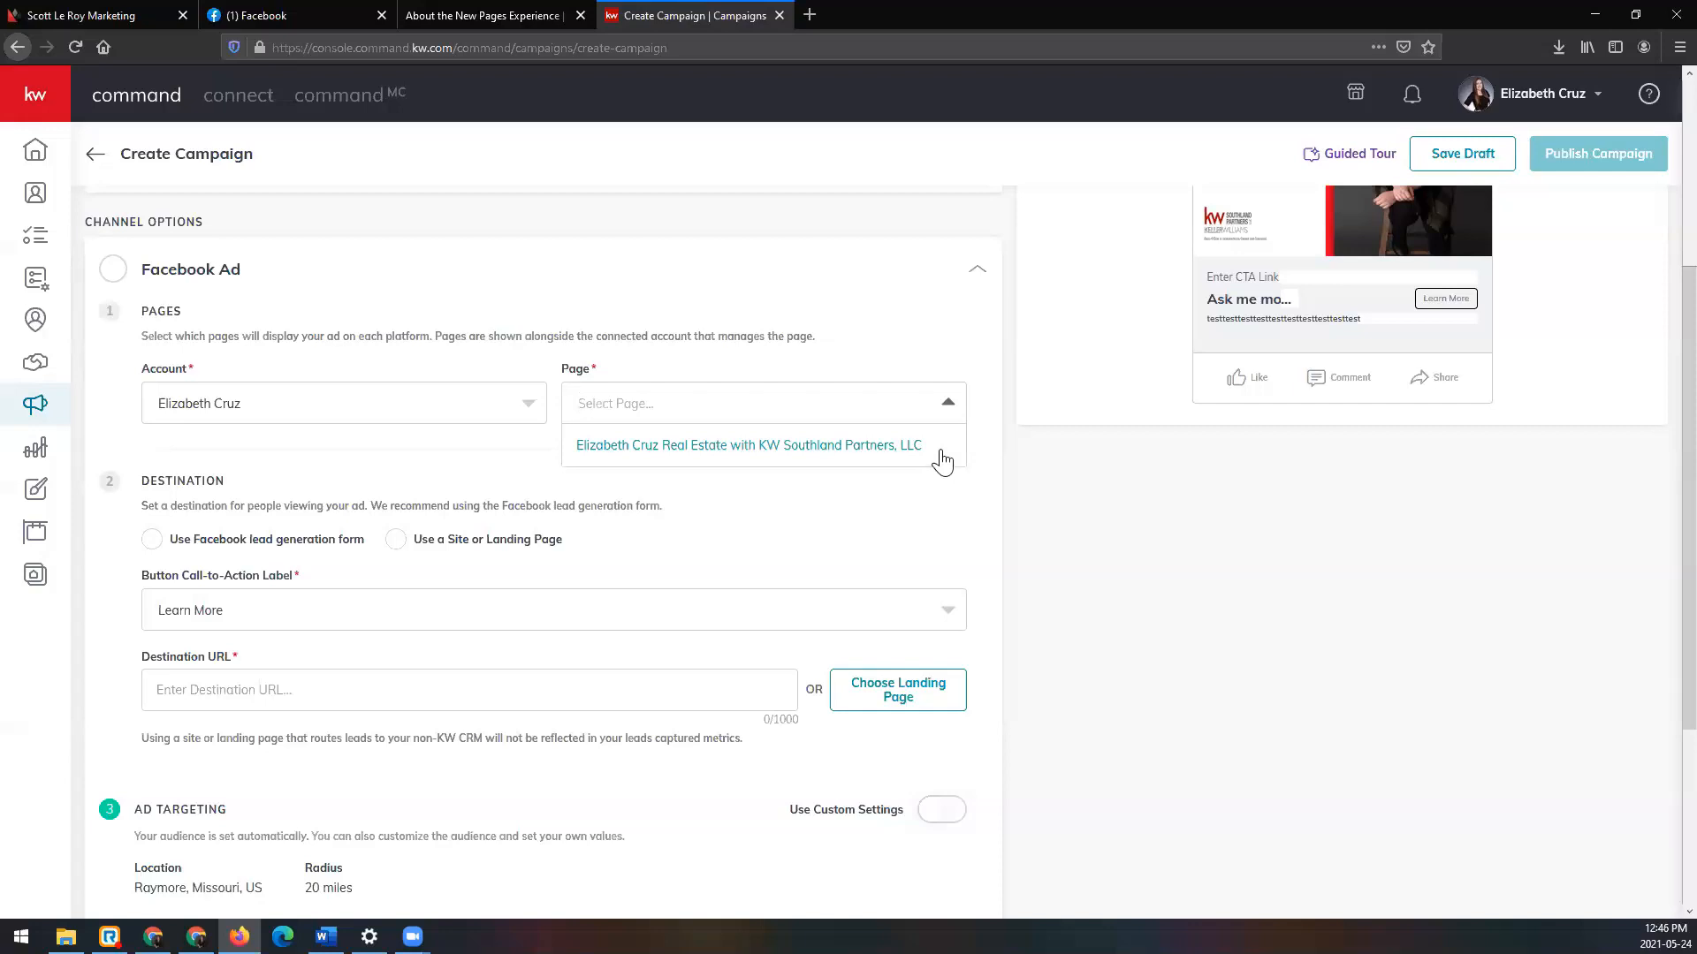
click(942, 459)
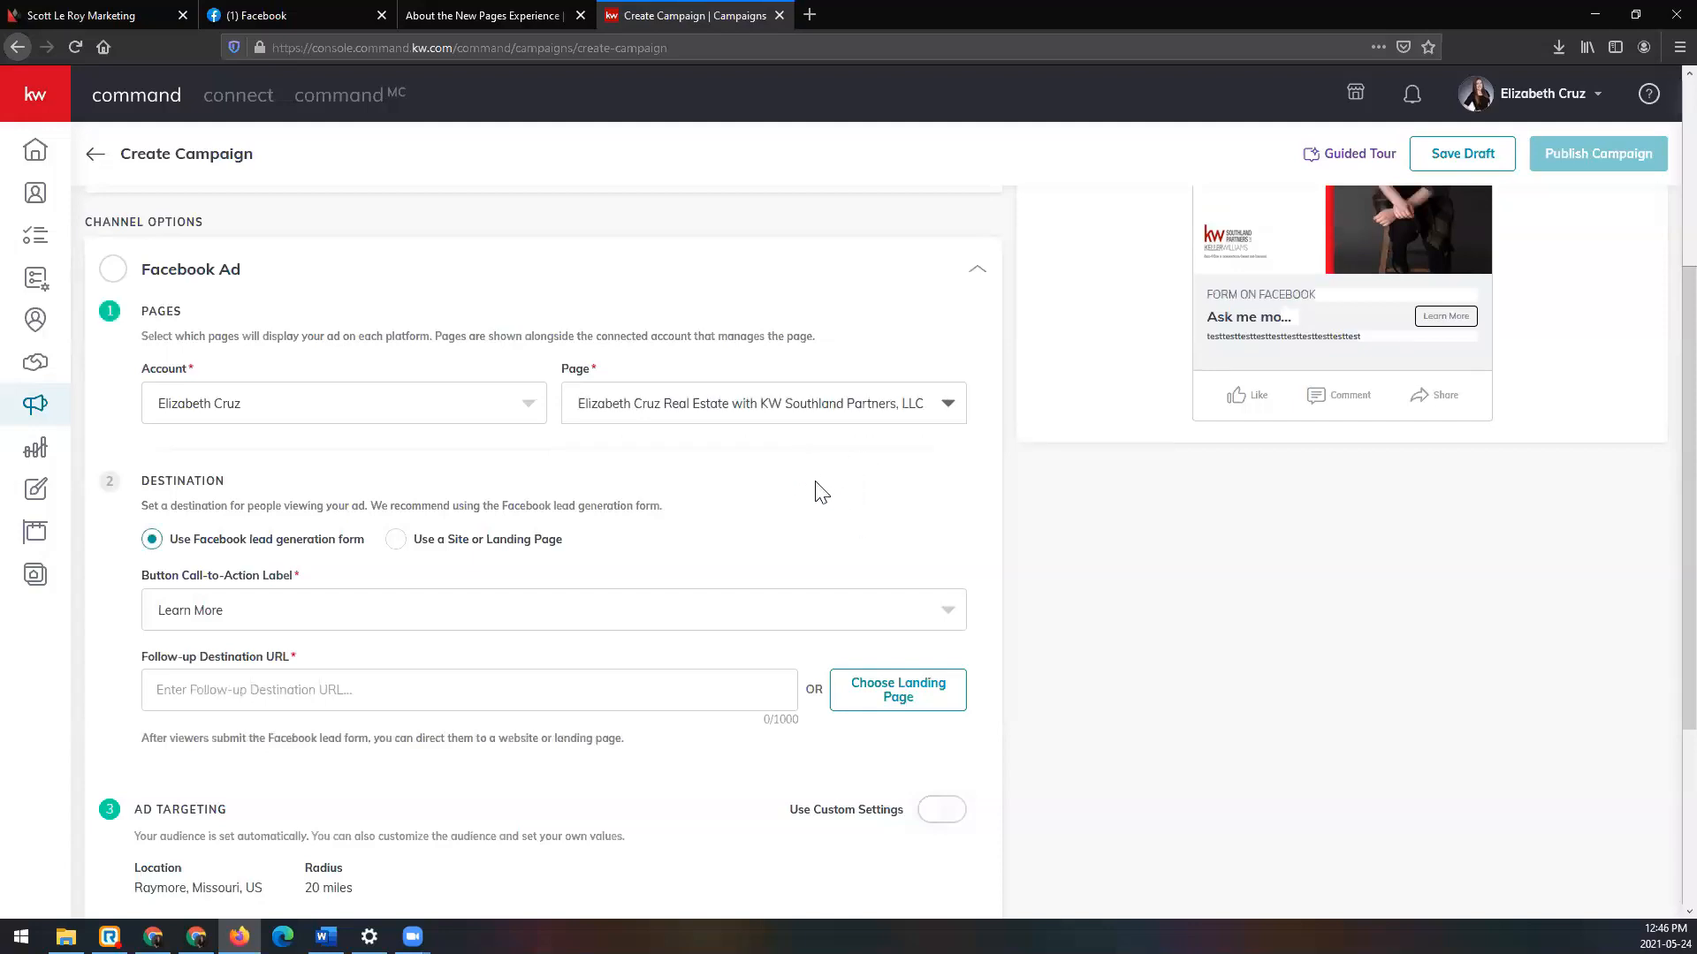
scroll(897, 428, up, 2)
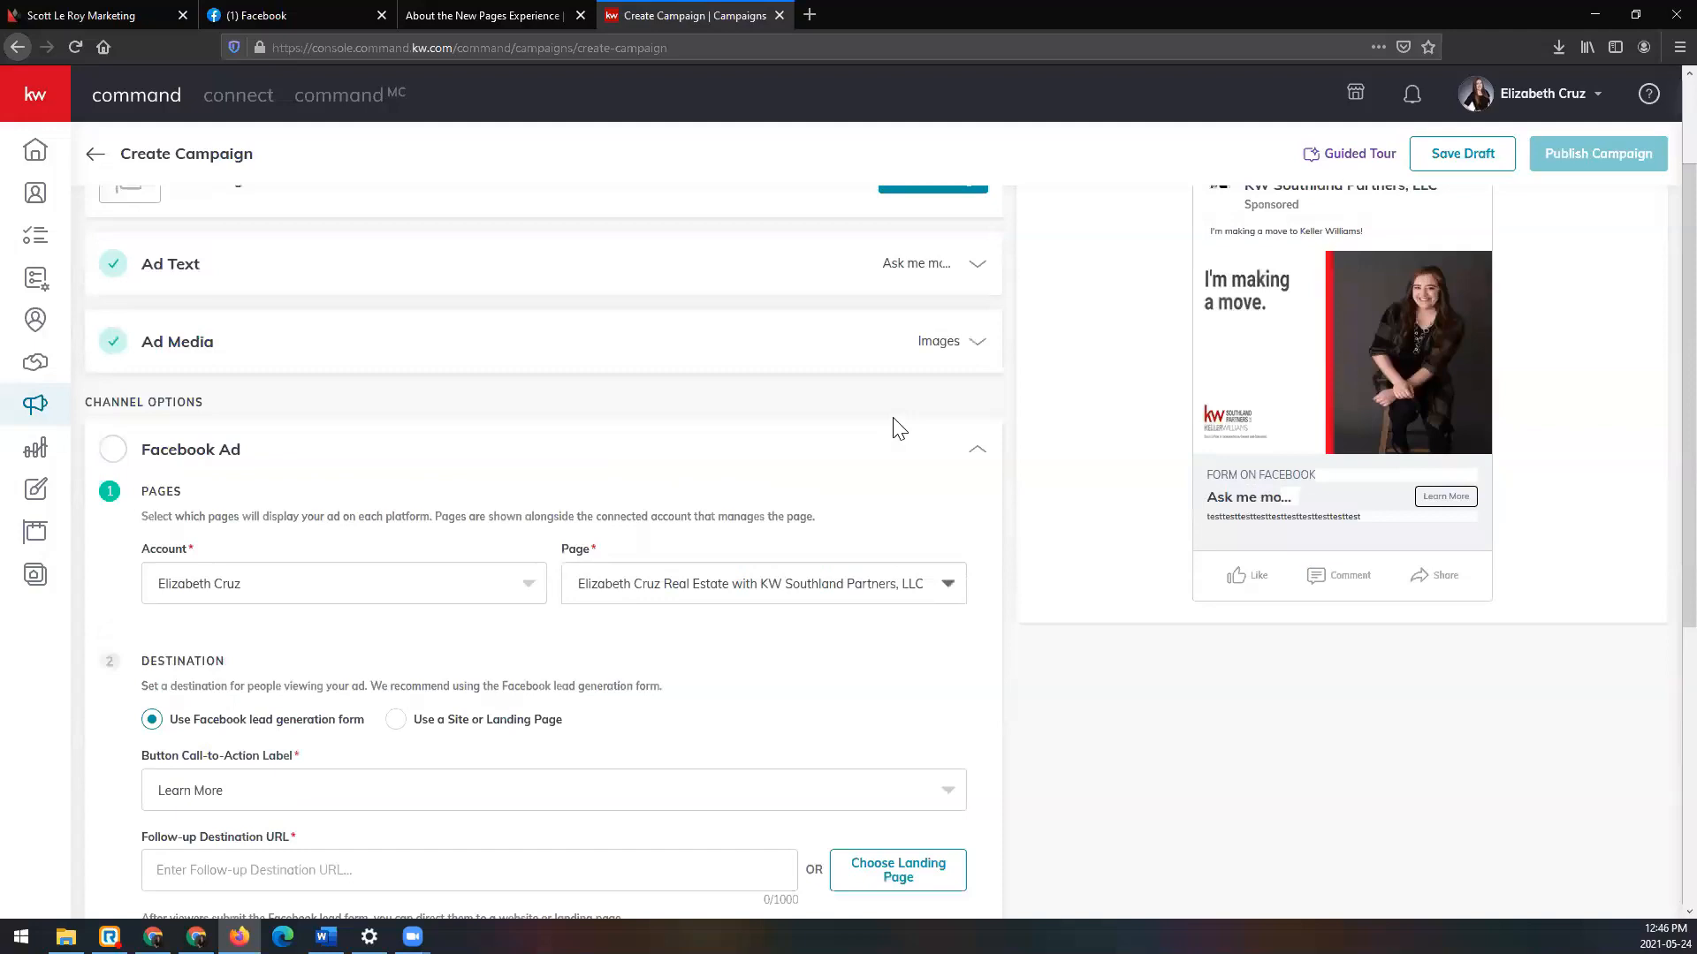
scroll(1326, 495, up, 1)
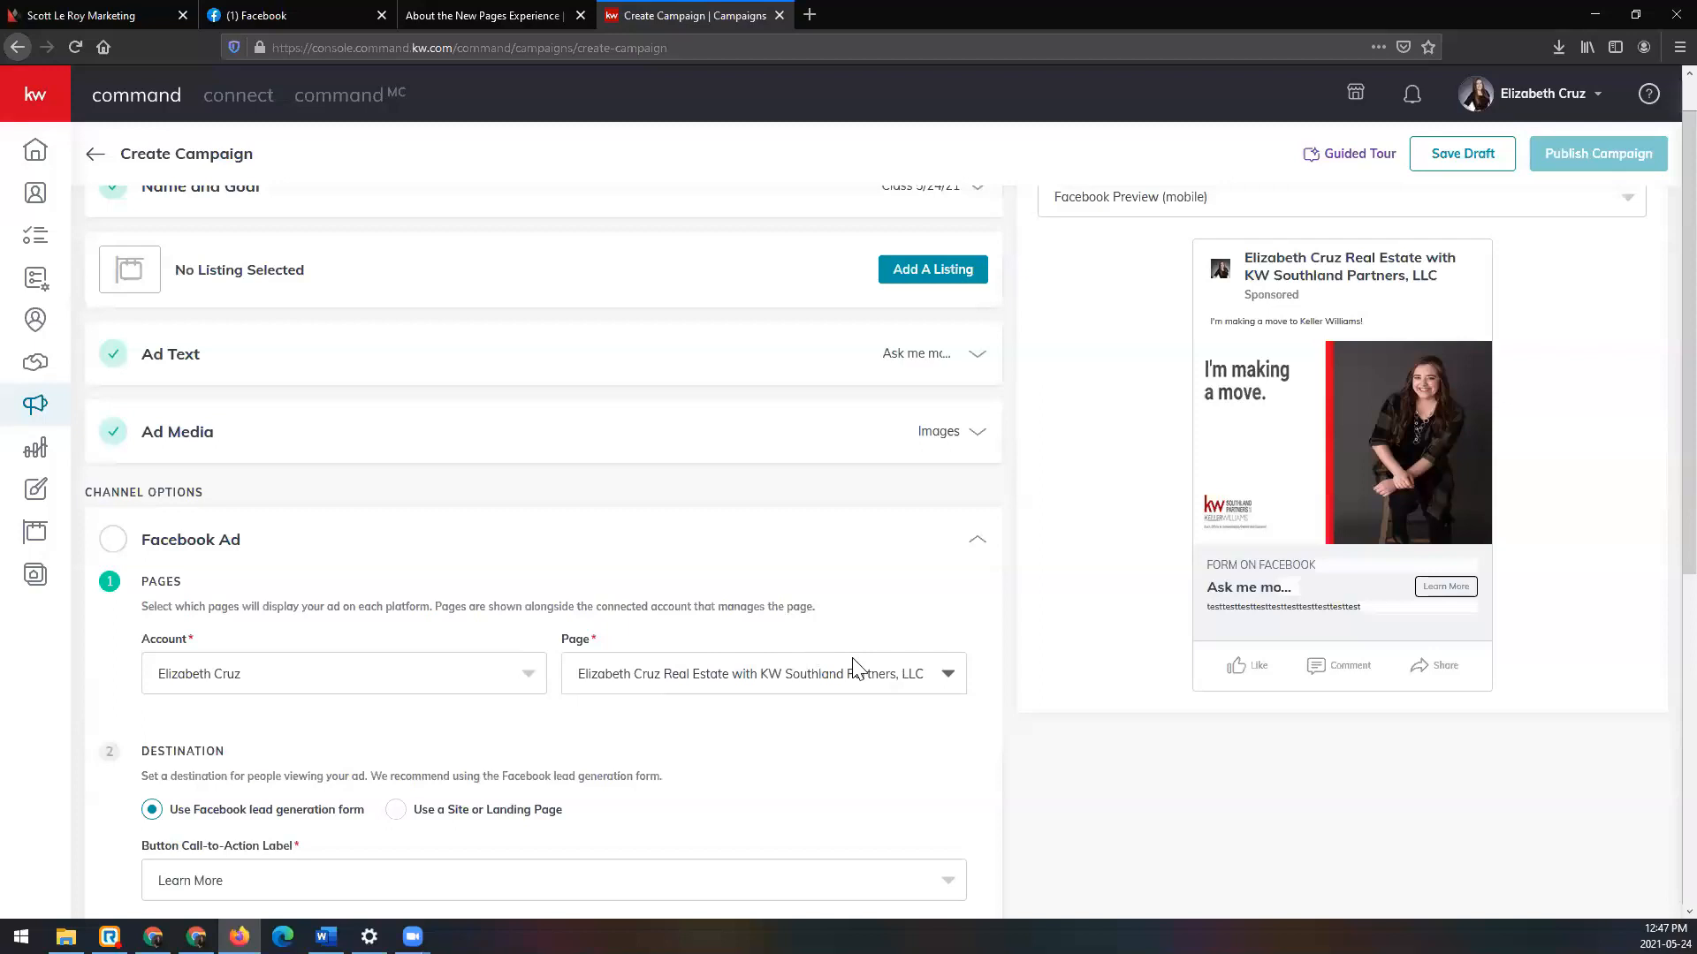
scroll(855, 667, down, 1)
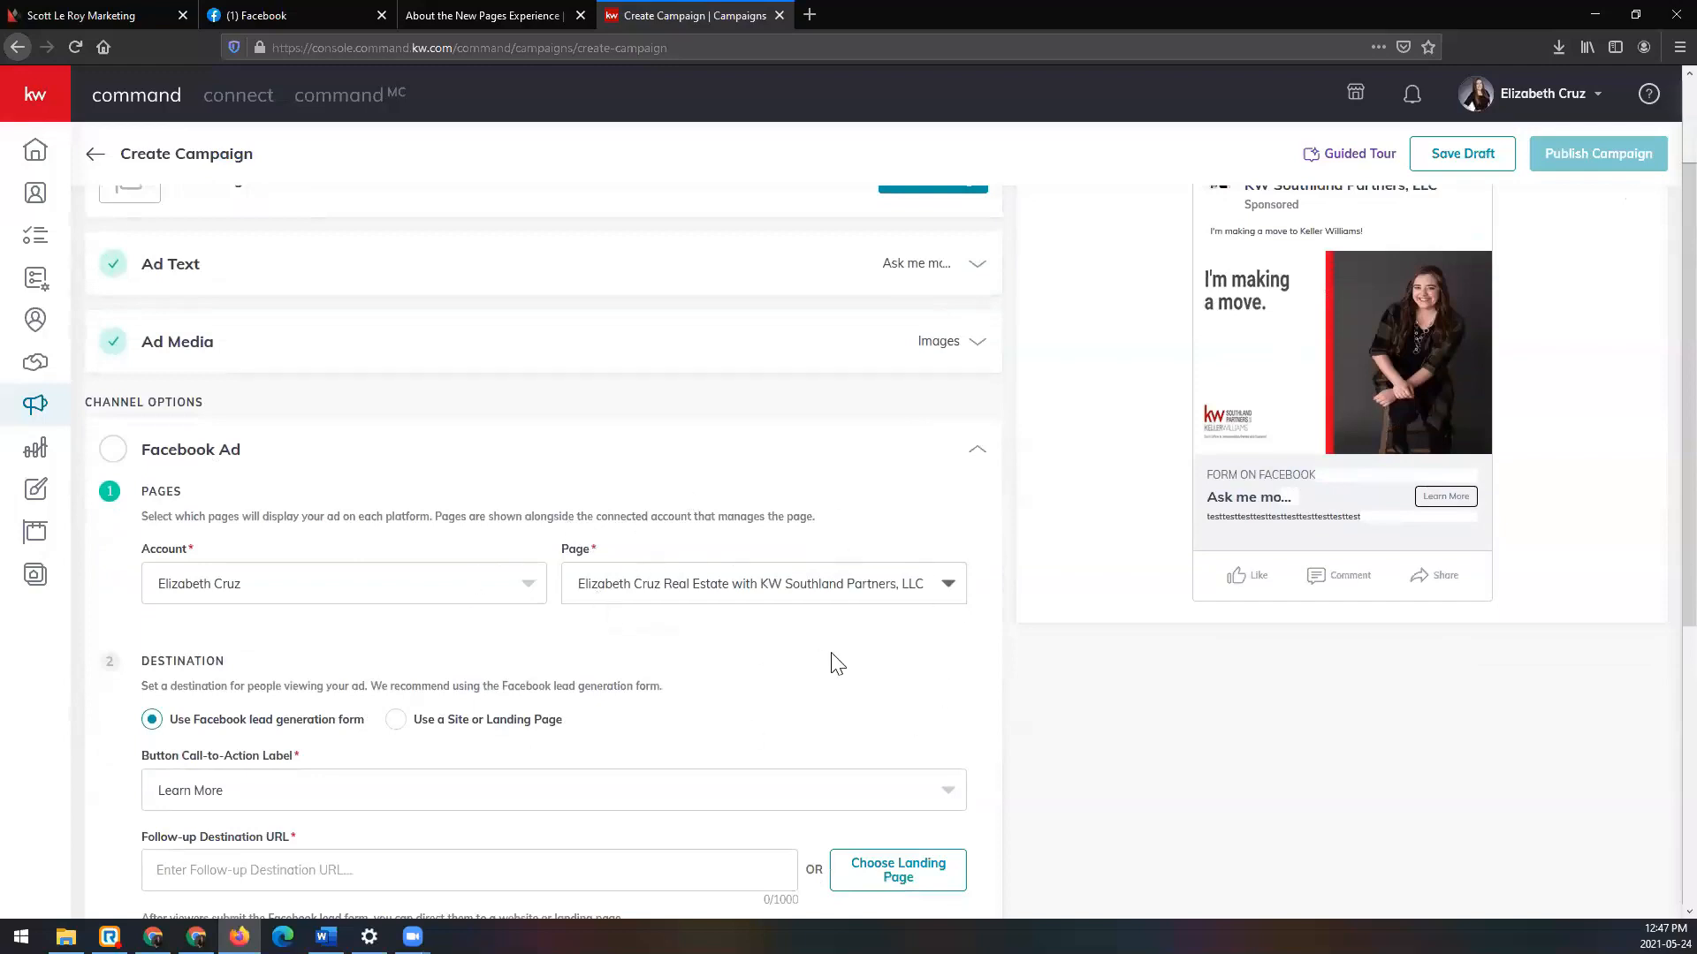
scroll(836, 658, down, 1)
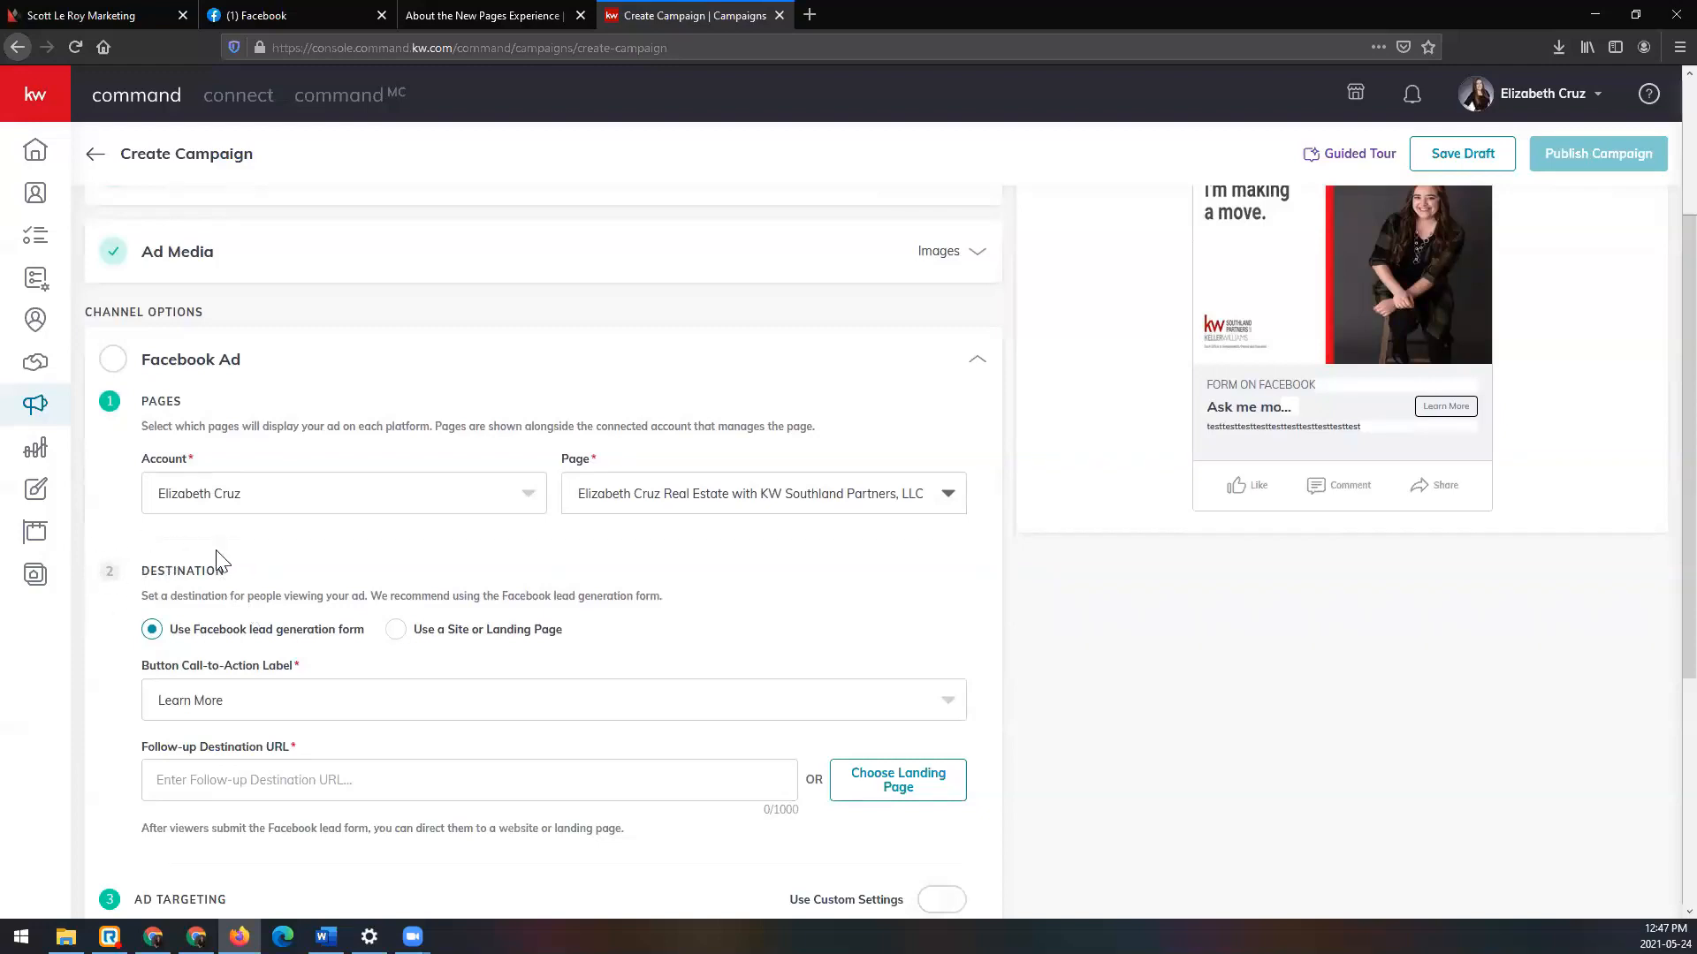
scroll(218, 555, down, 1)
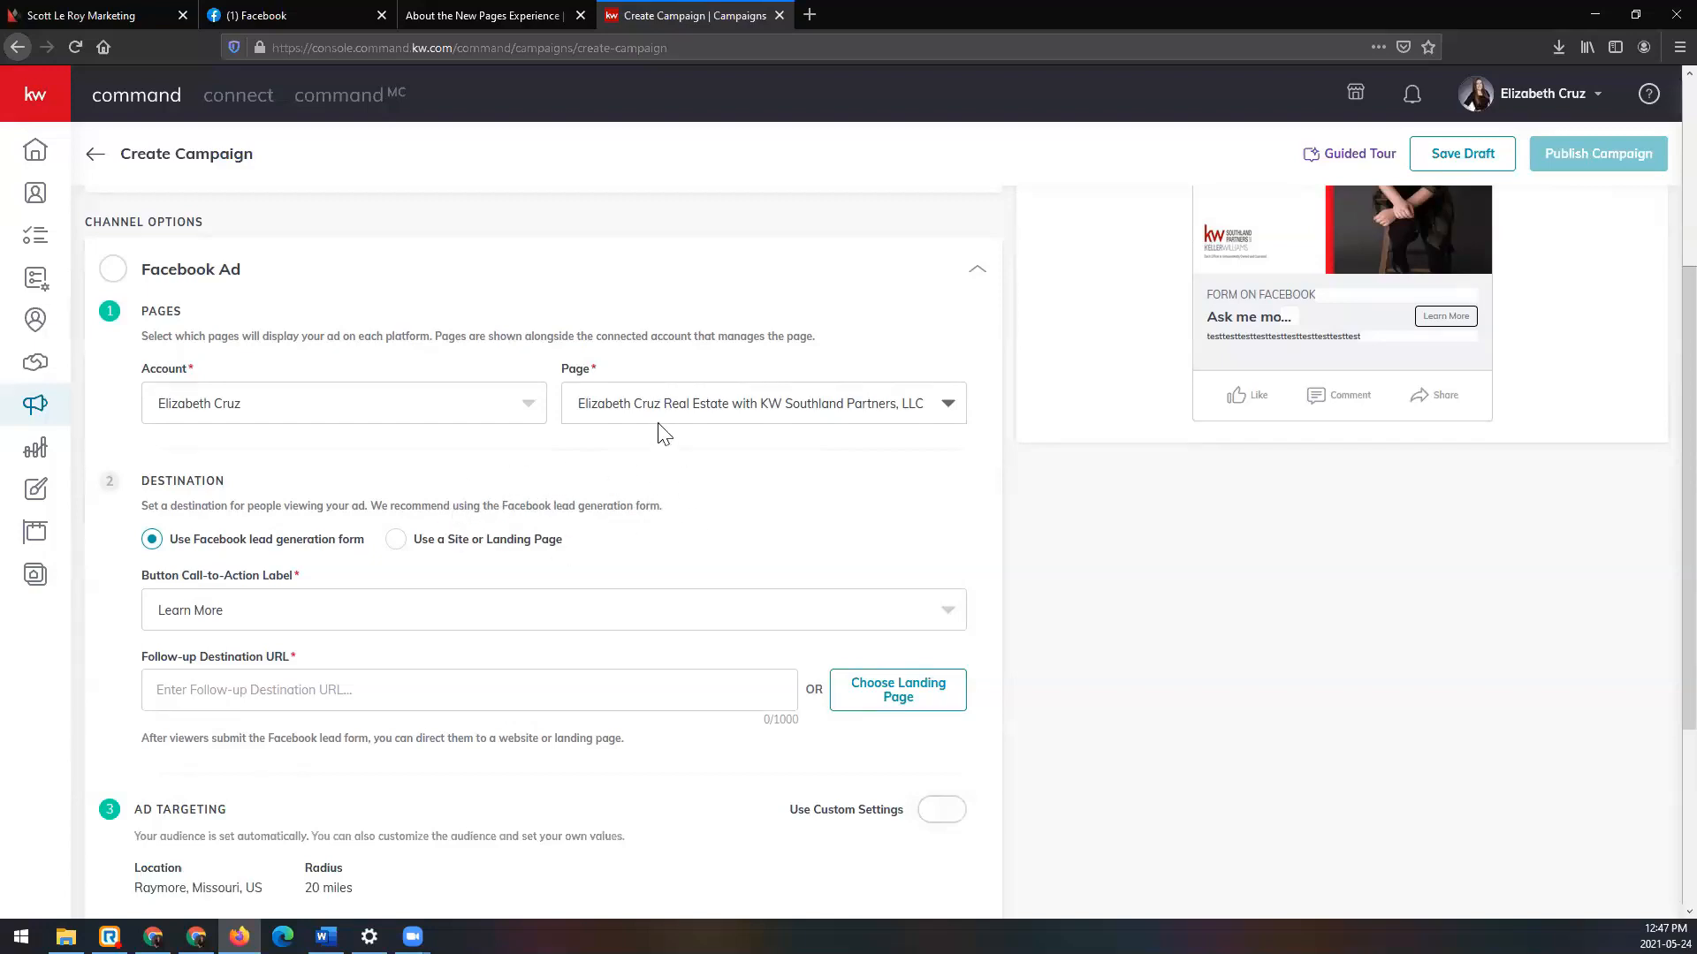
click(291, 406)
click(291, 452)
click(696, 403)
Step: Check which Facebook page shows the ad, then switch to the Facebook news feed tab
click(706, 452)
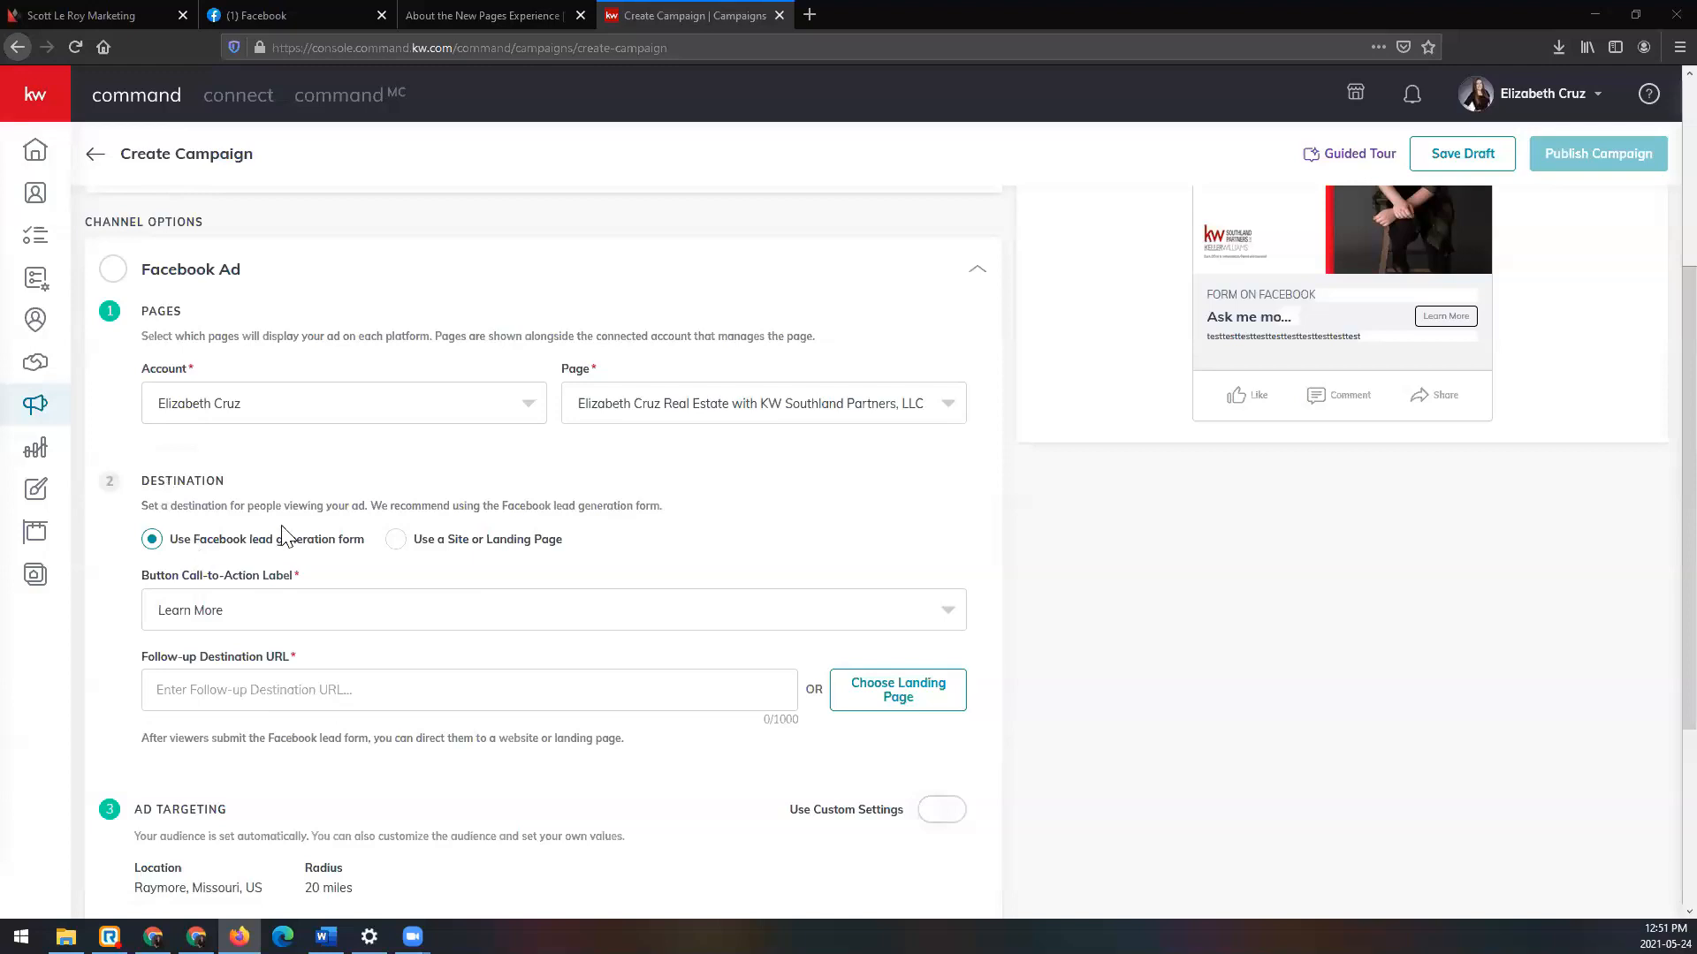
click(295, 11)
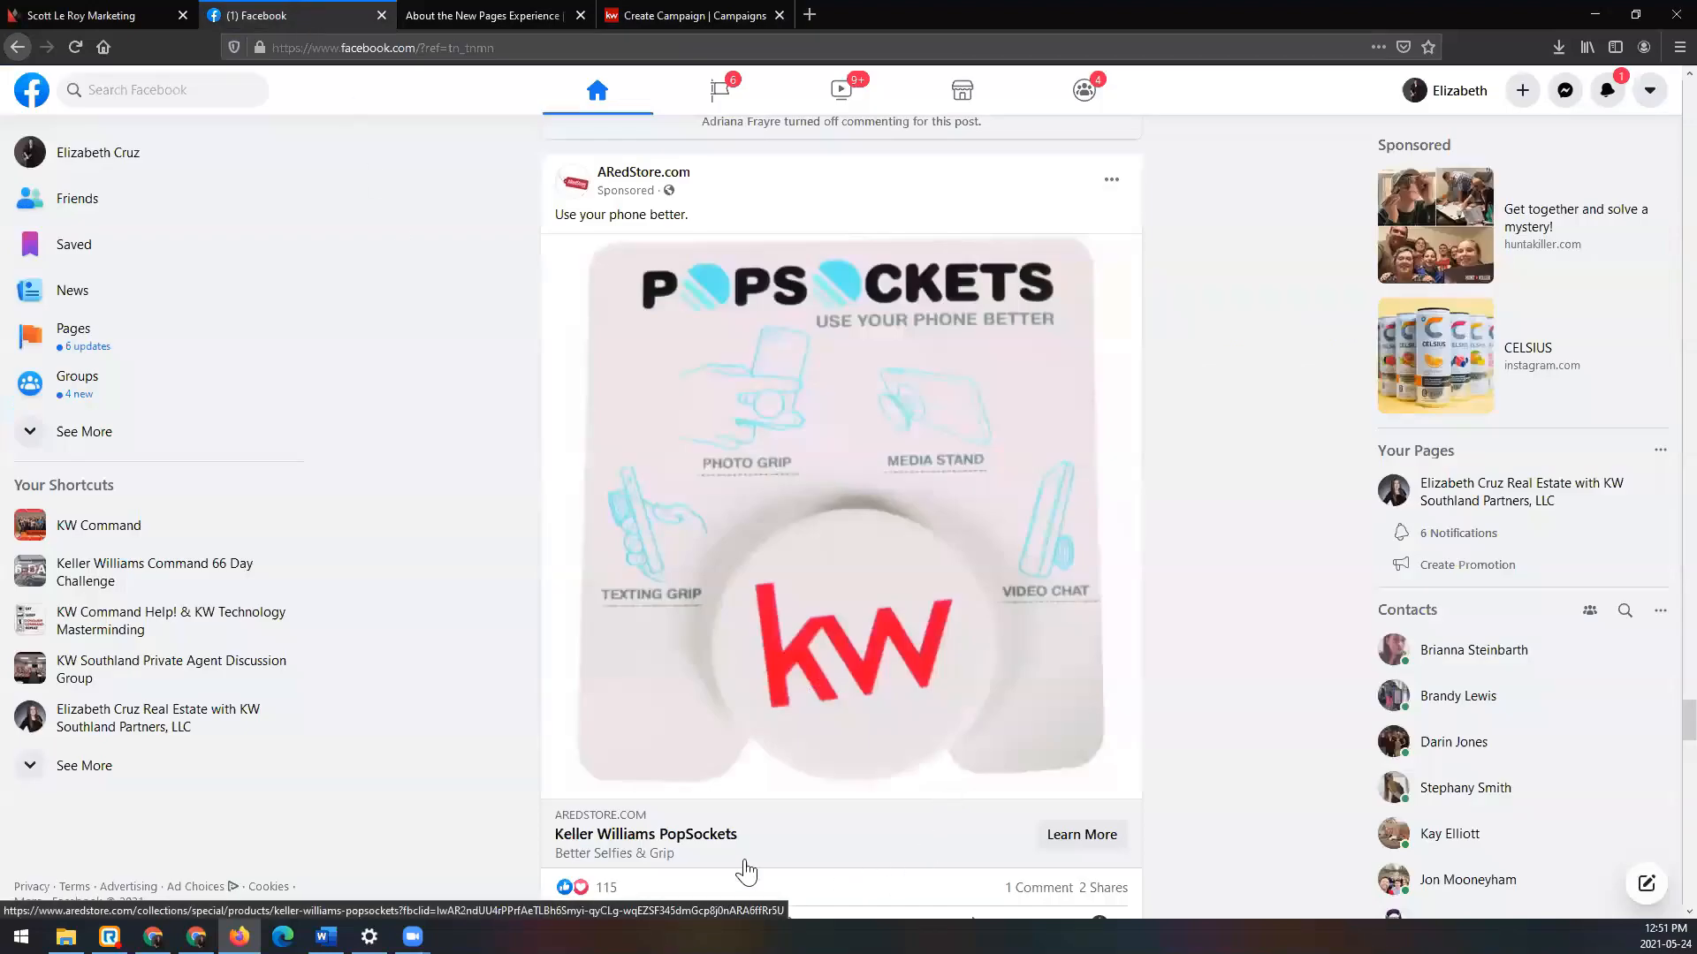
click(1116, 846)
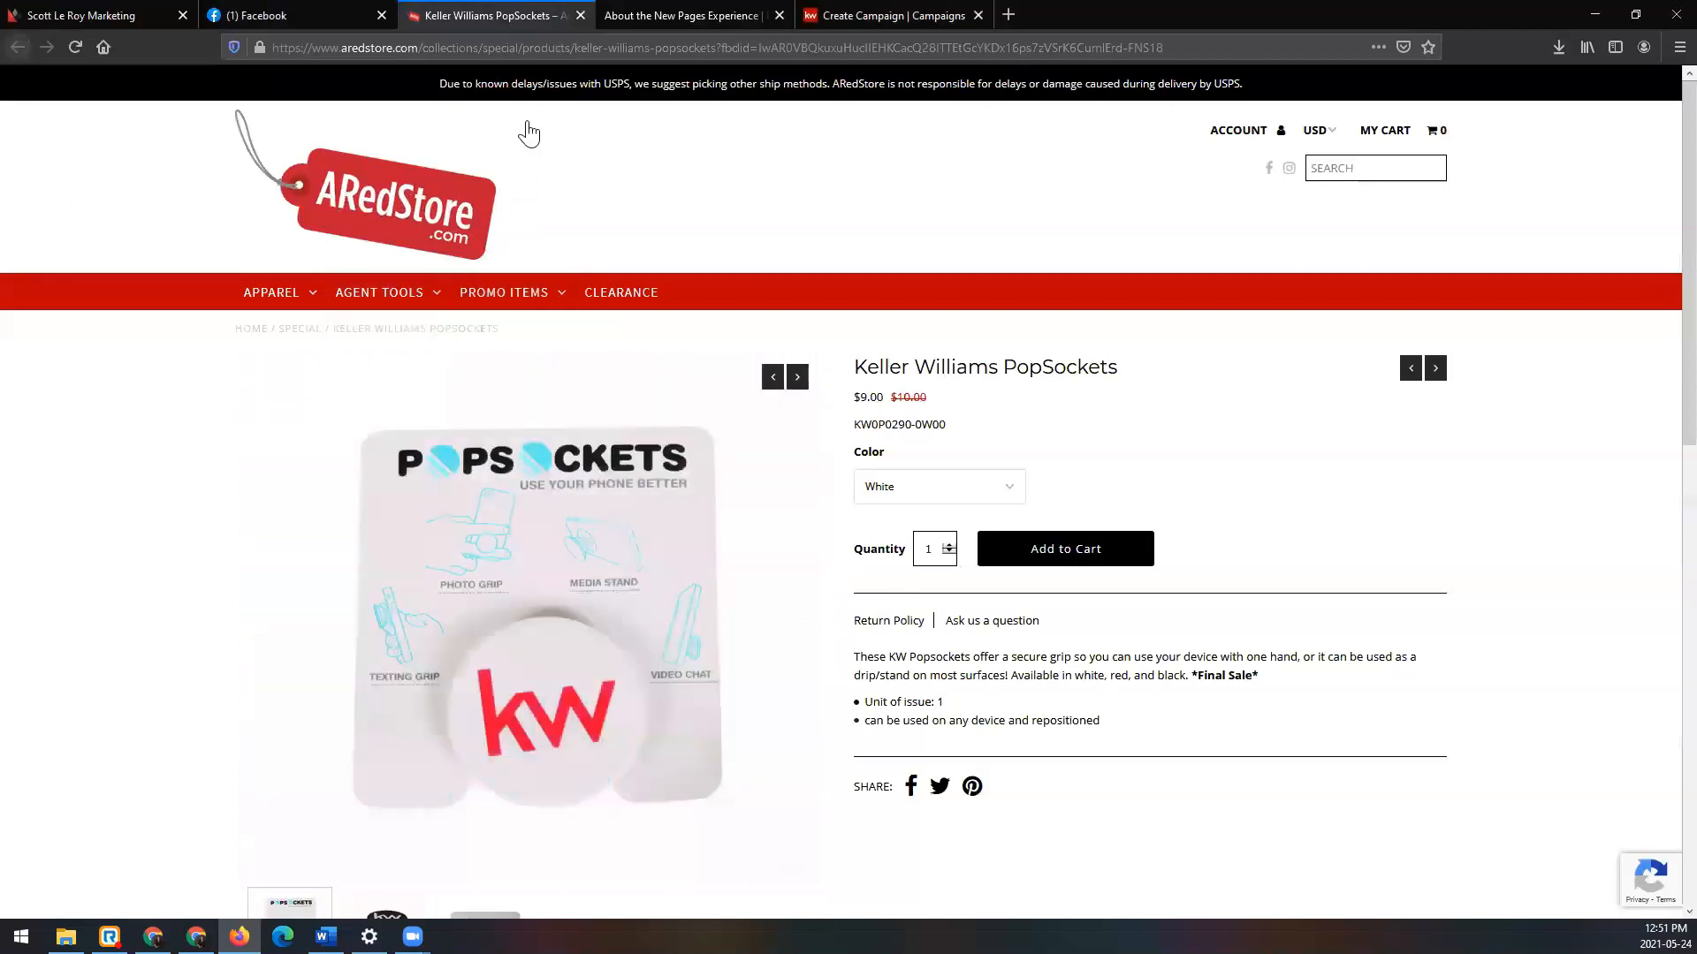
click(583, 18)
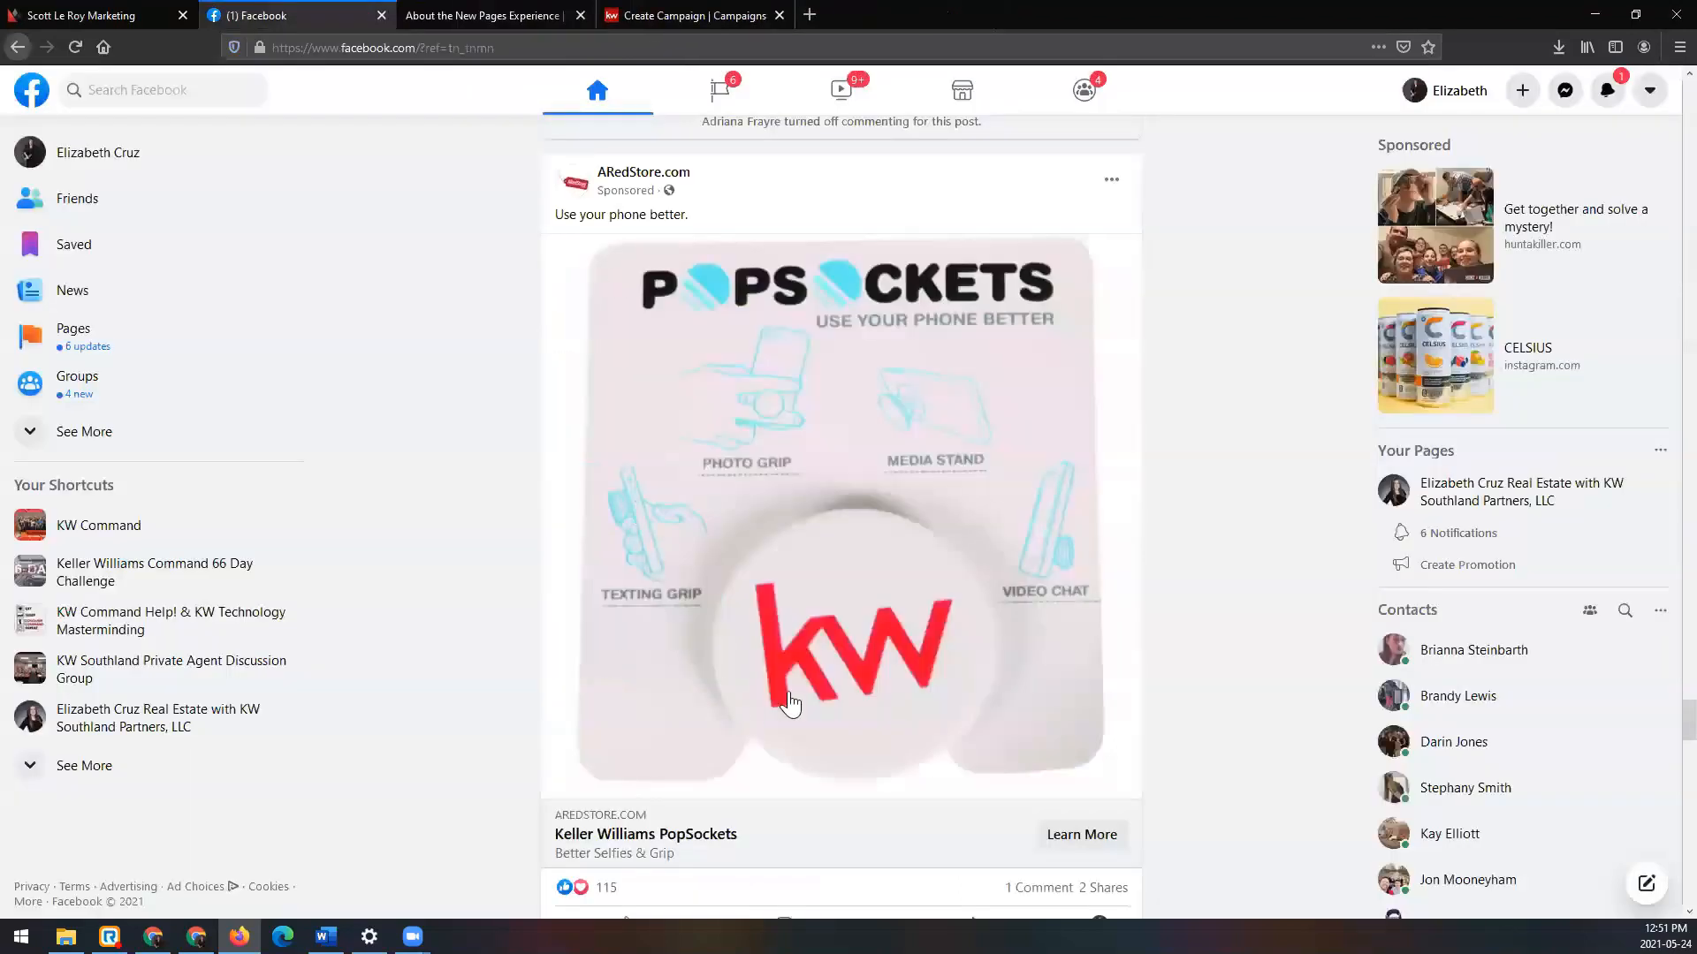
click(834, 667)
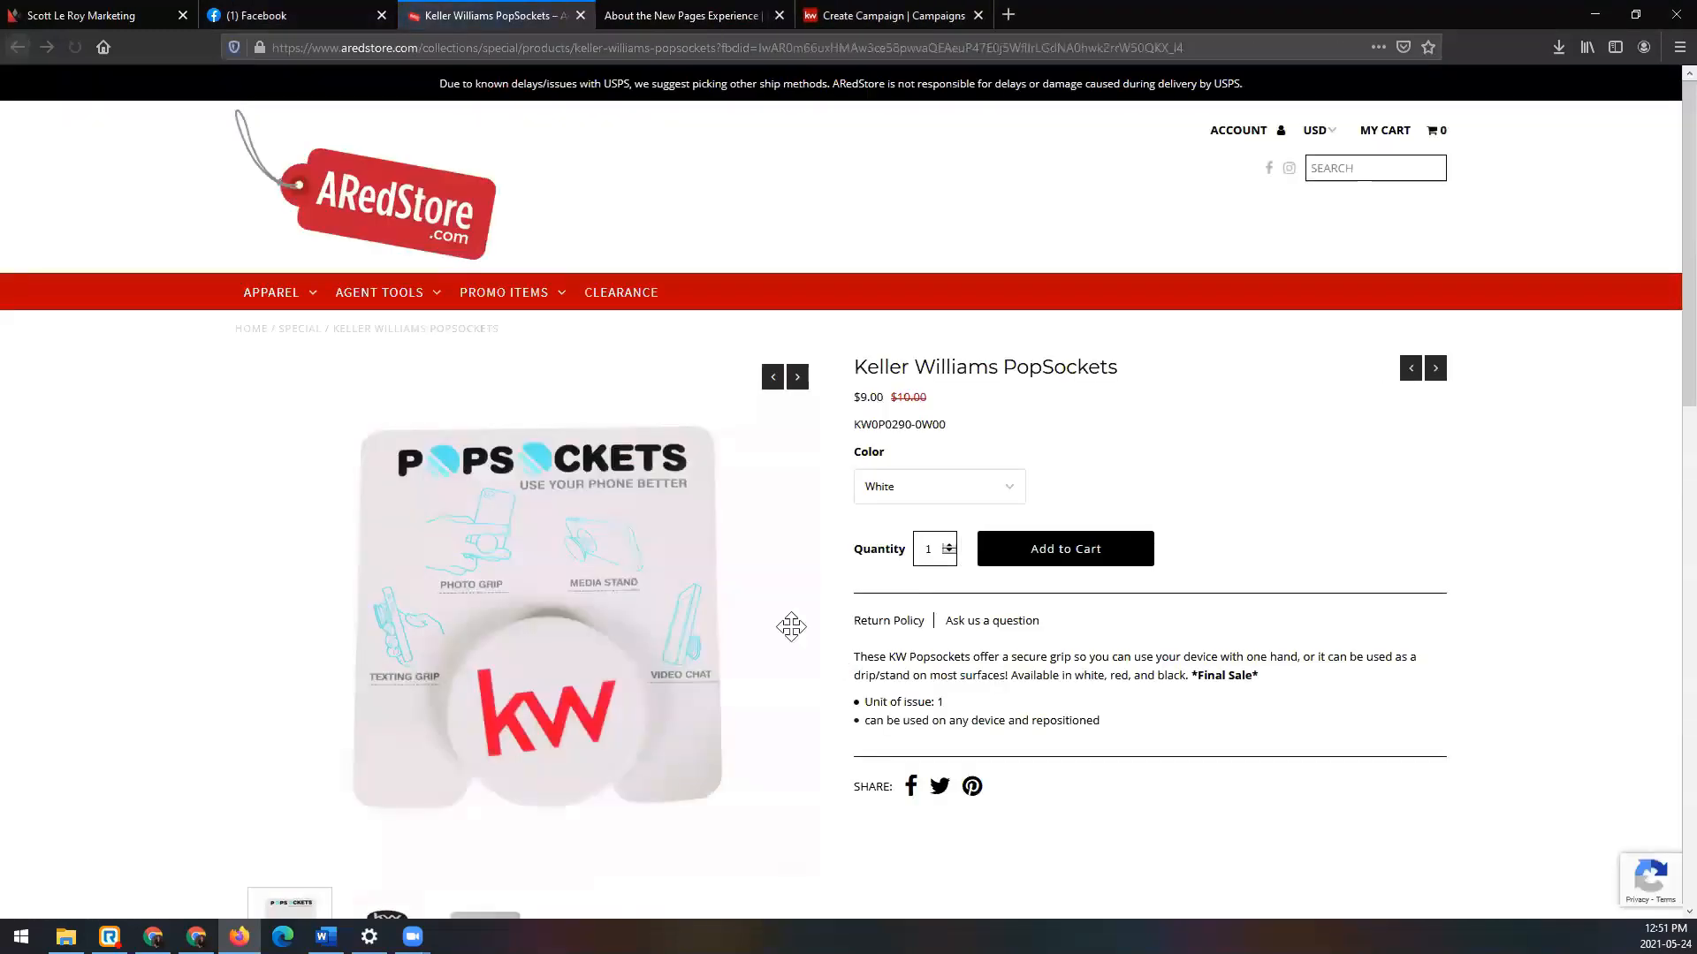
click(581, 14)
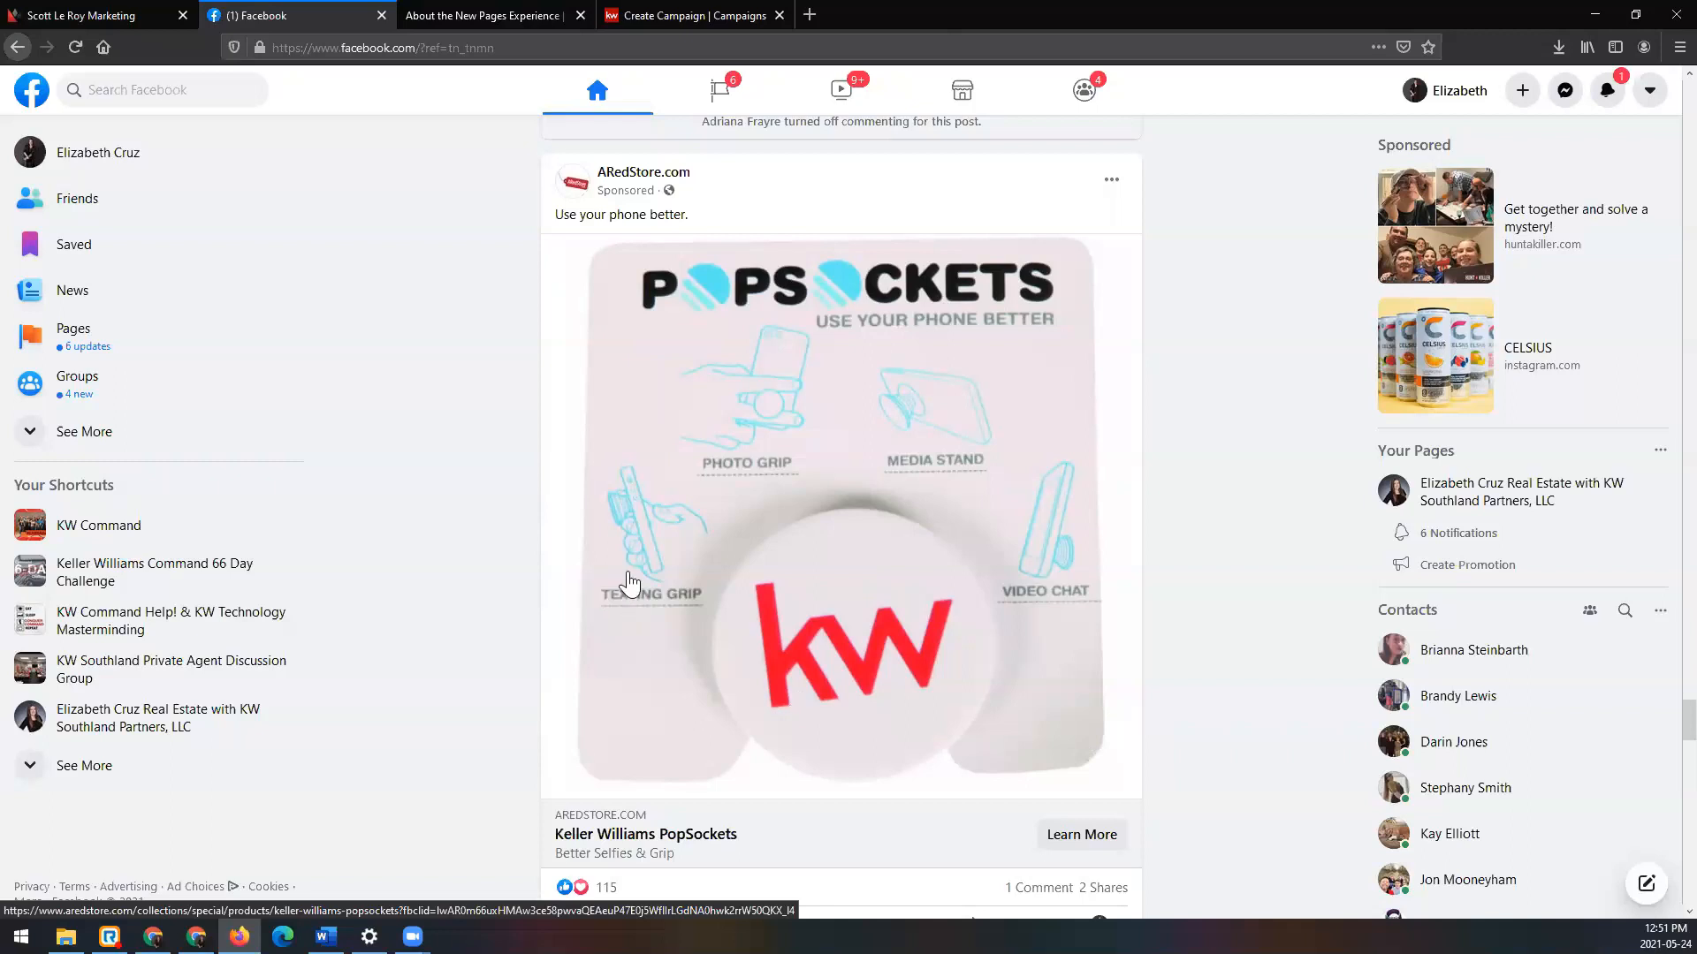
Step: Back on Create Campaign, keep Learn More as the call-to-action label and start the follow-up URL
click(679, 9)
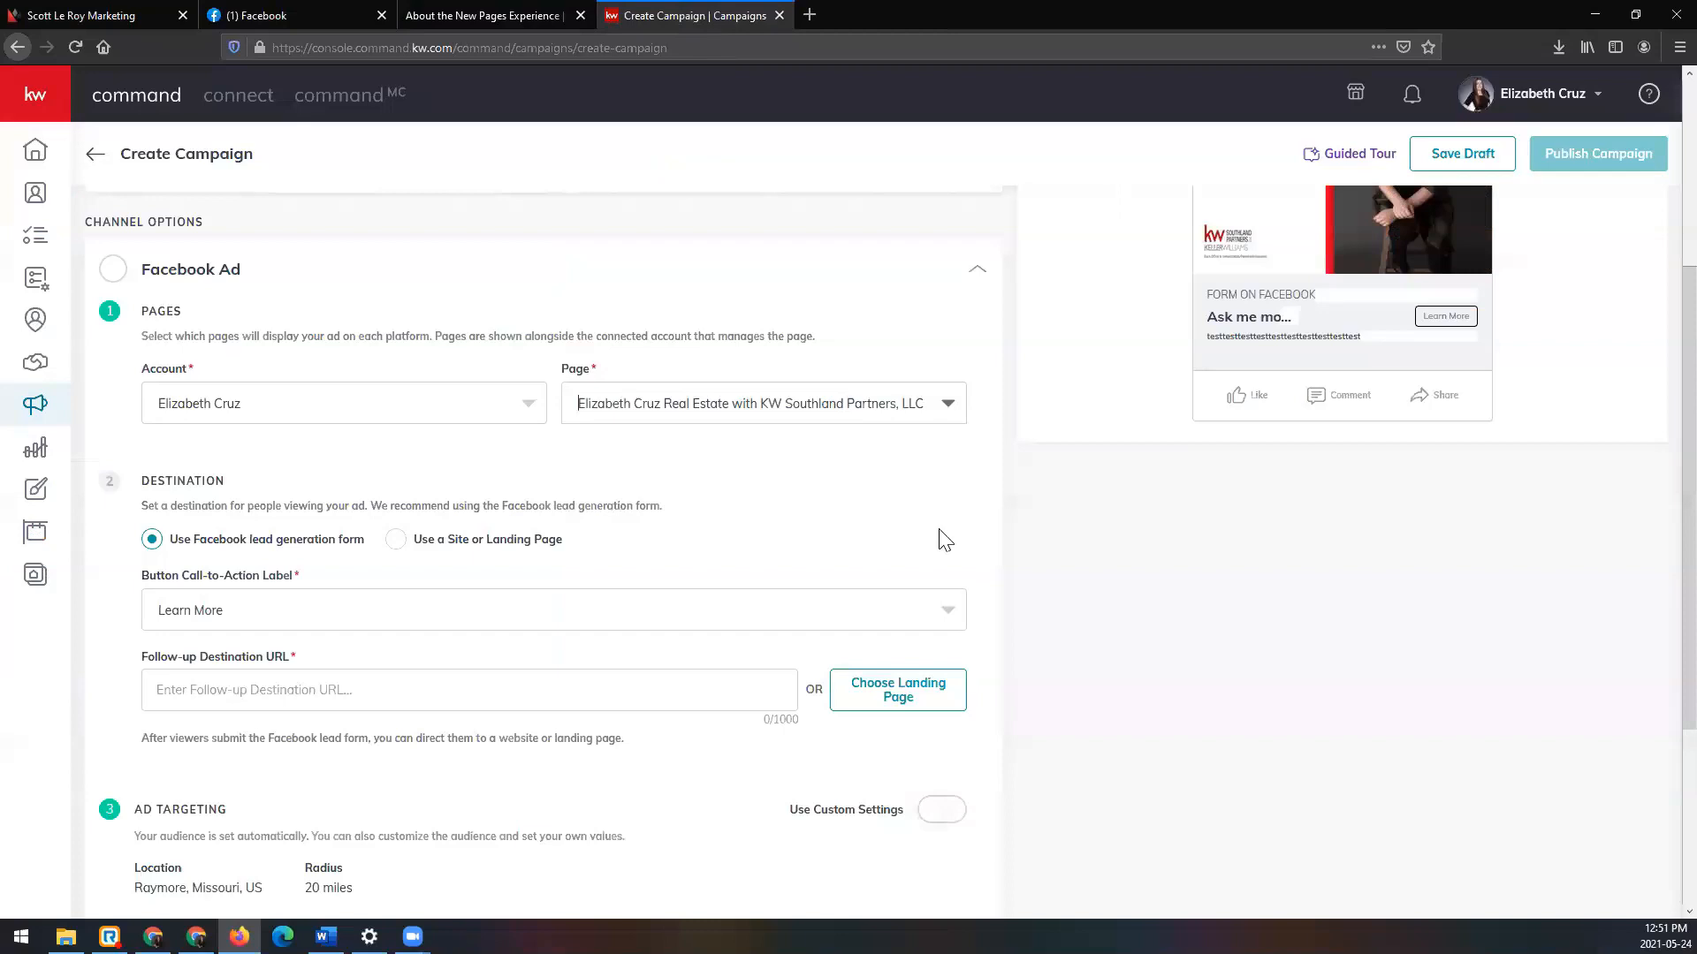
scroll(953, 689, down, 1)
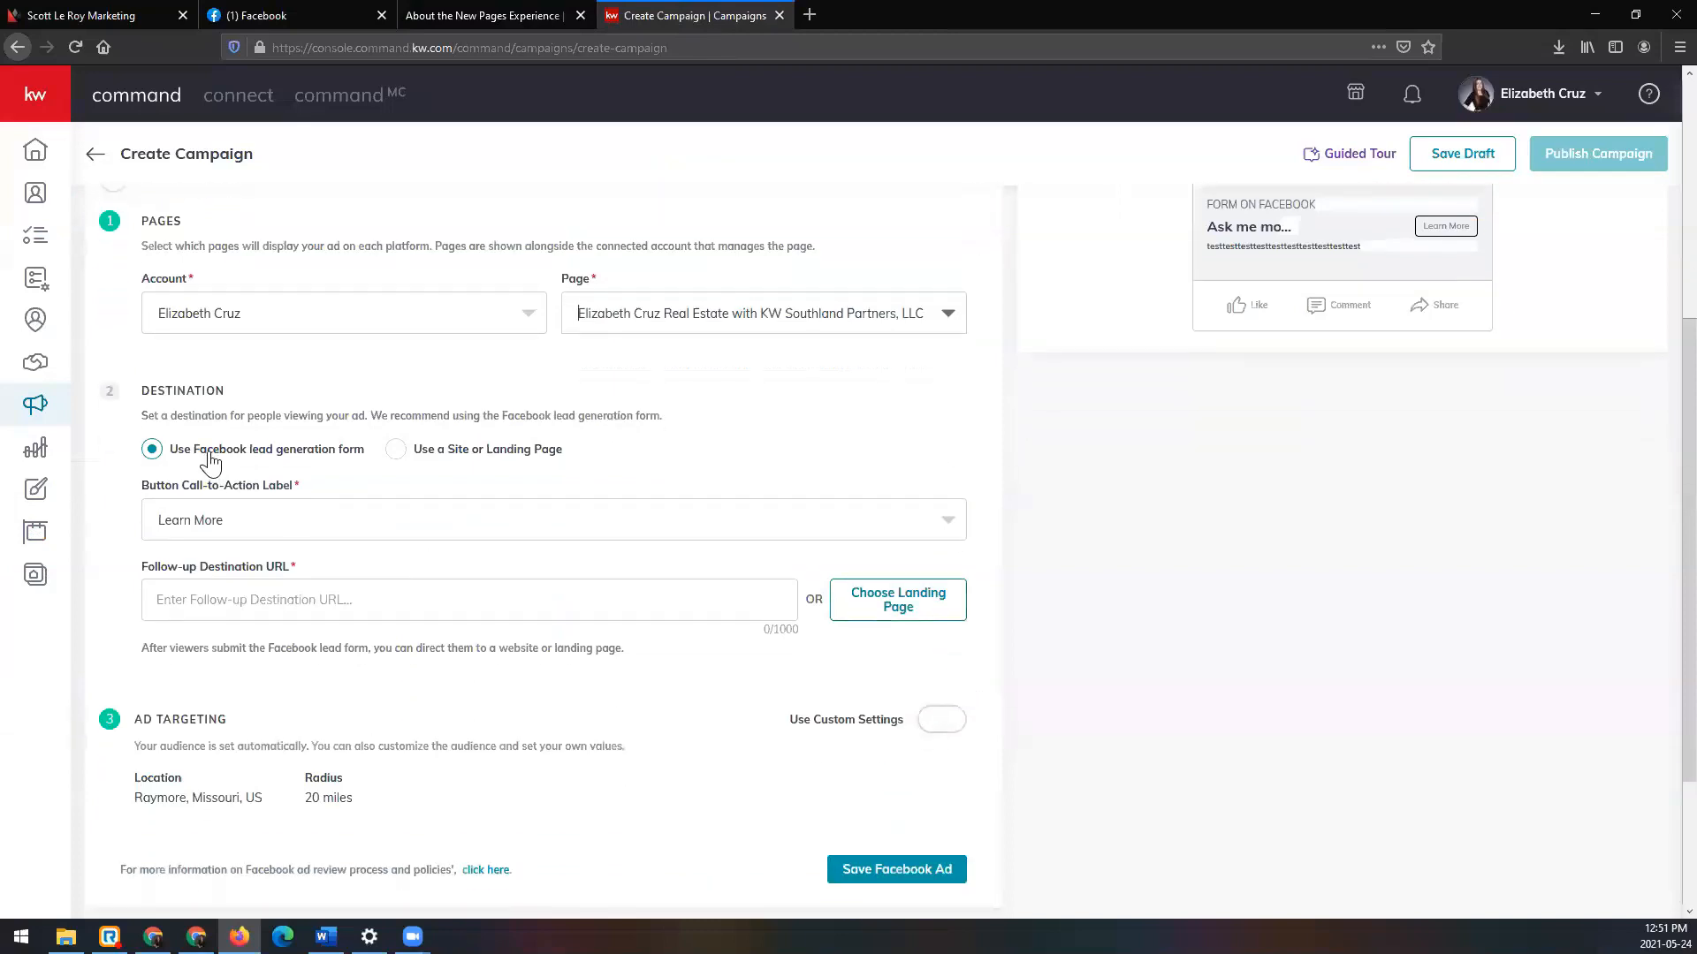
scroll(248, 486, up, 1)
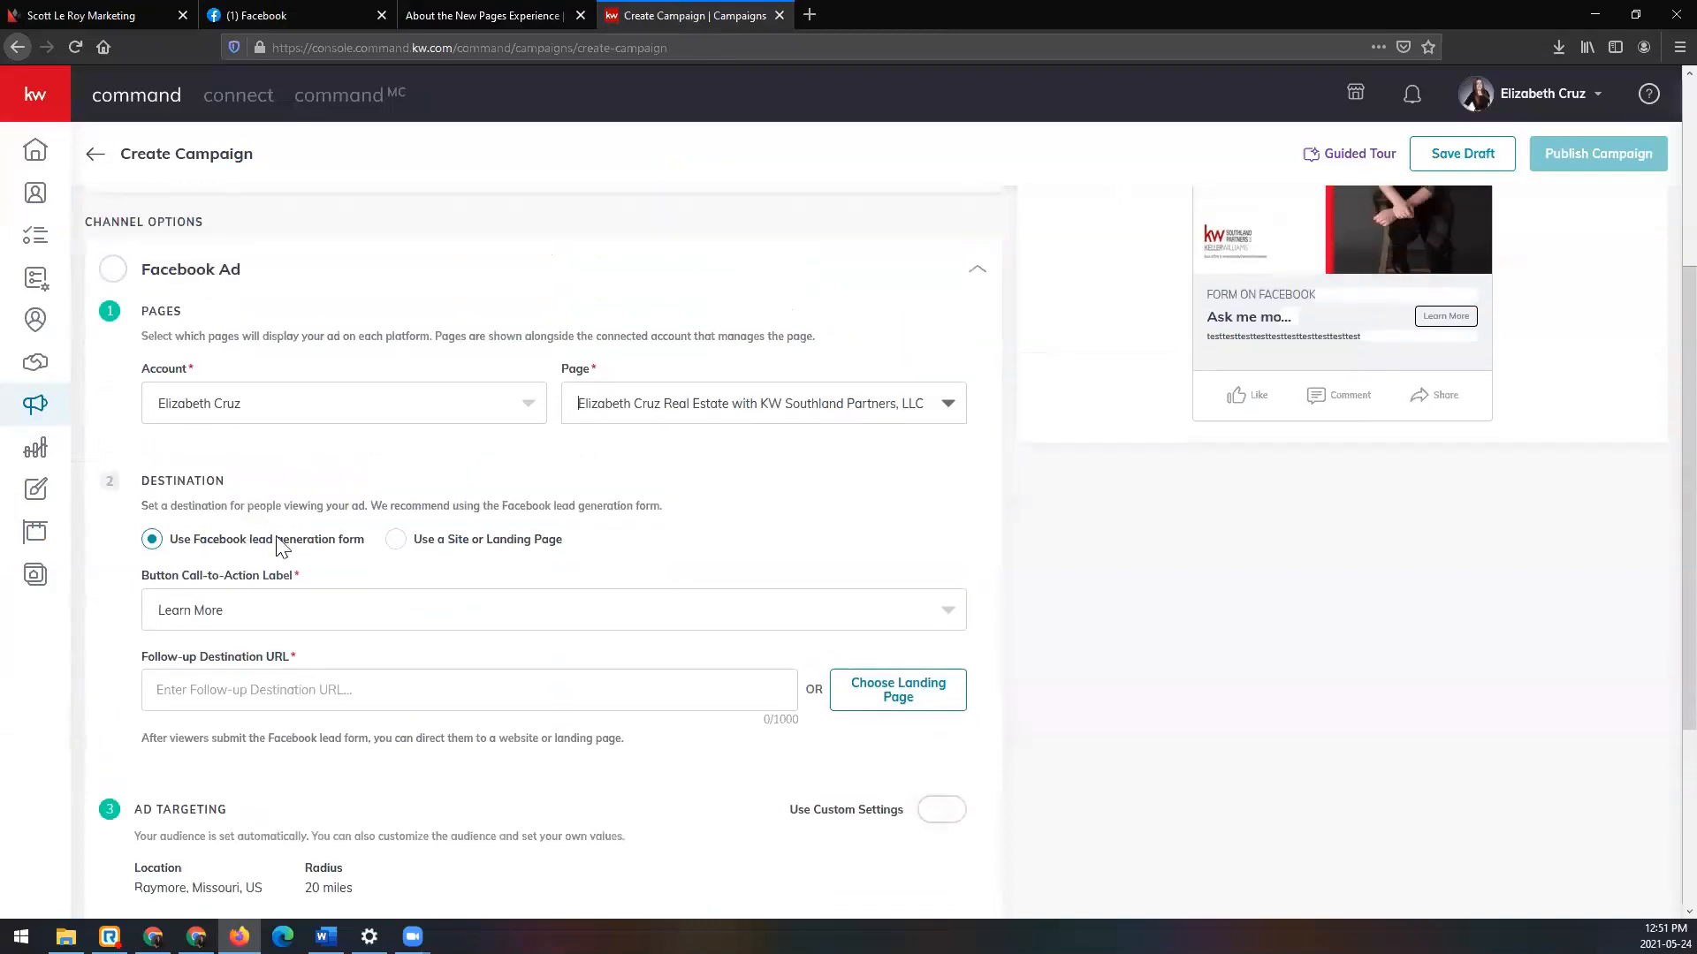
click(330, 616)
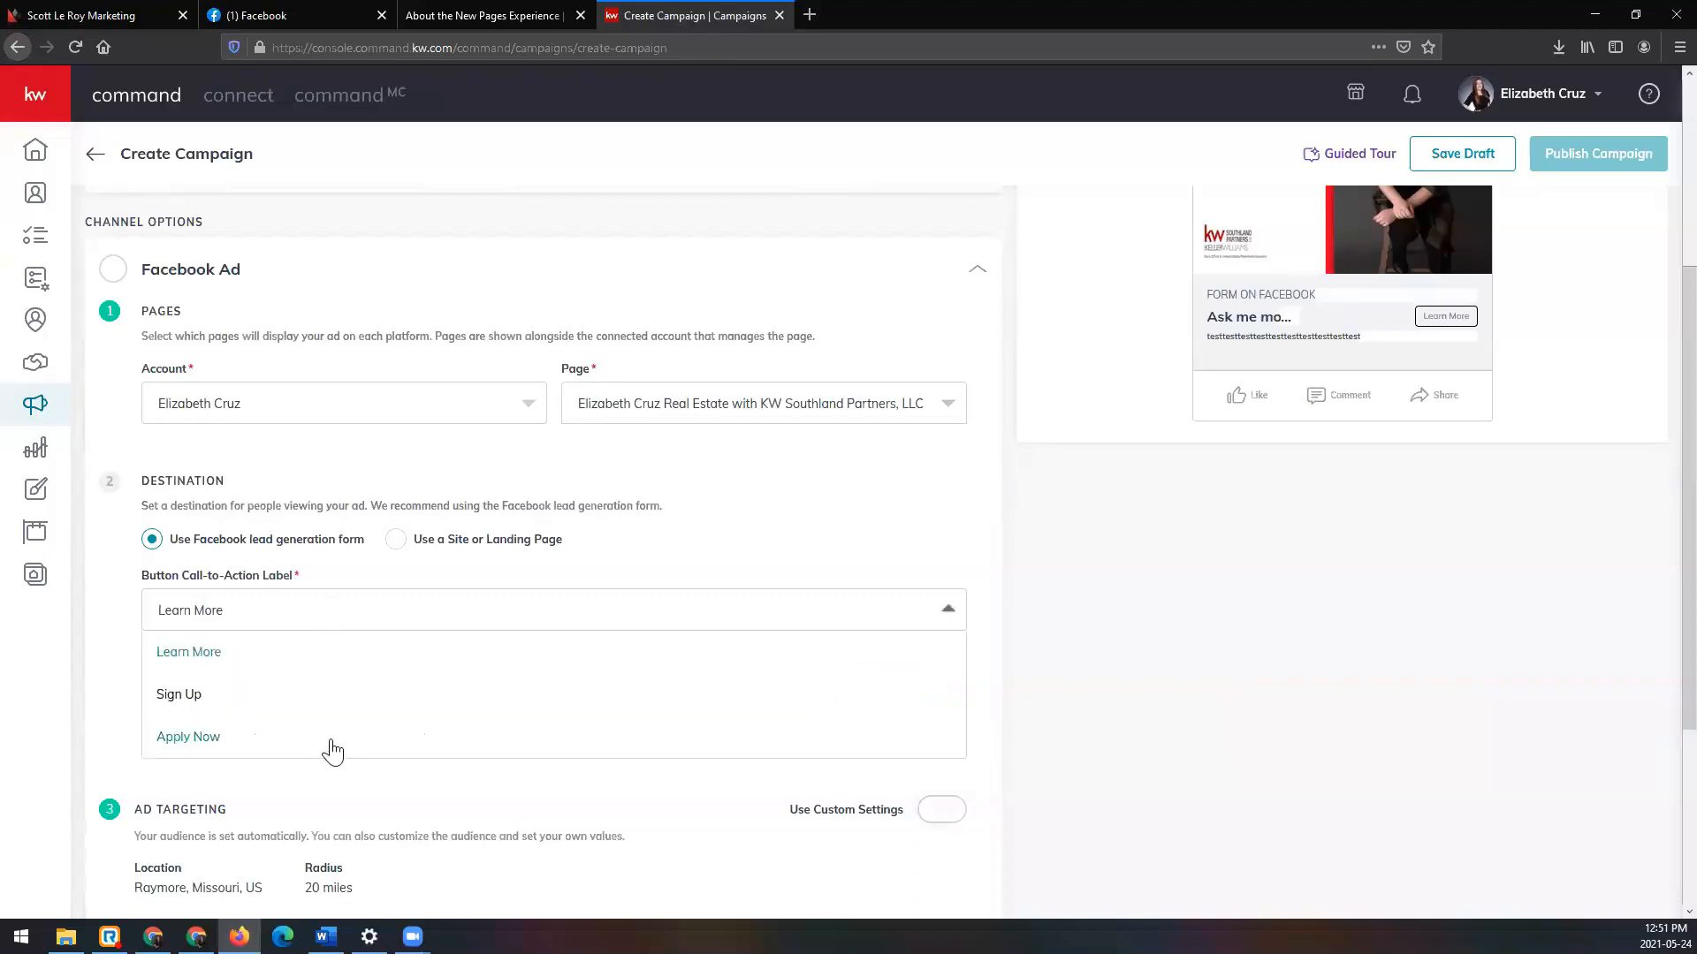
click(318, 654)
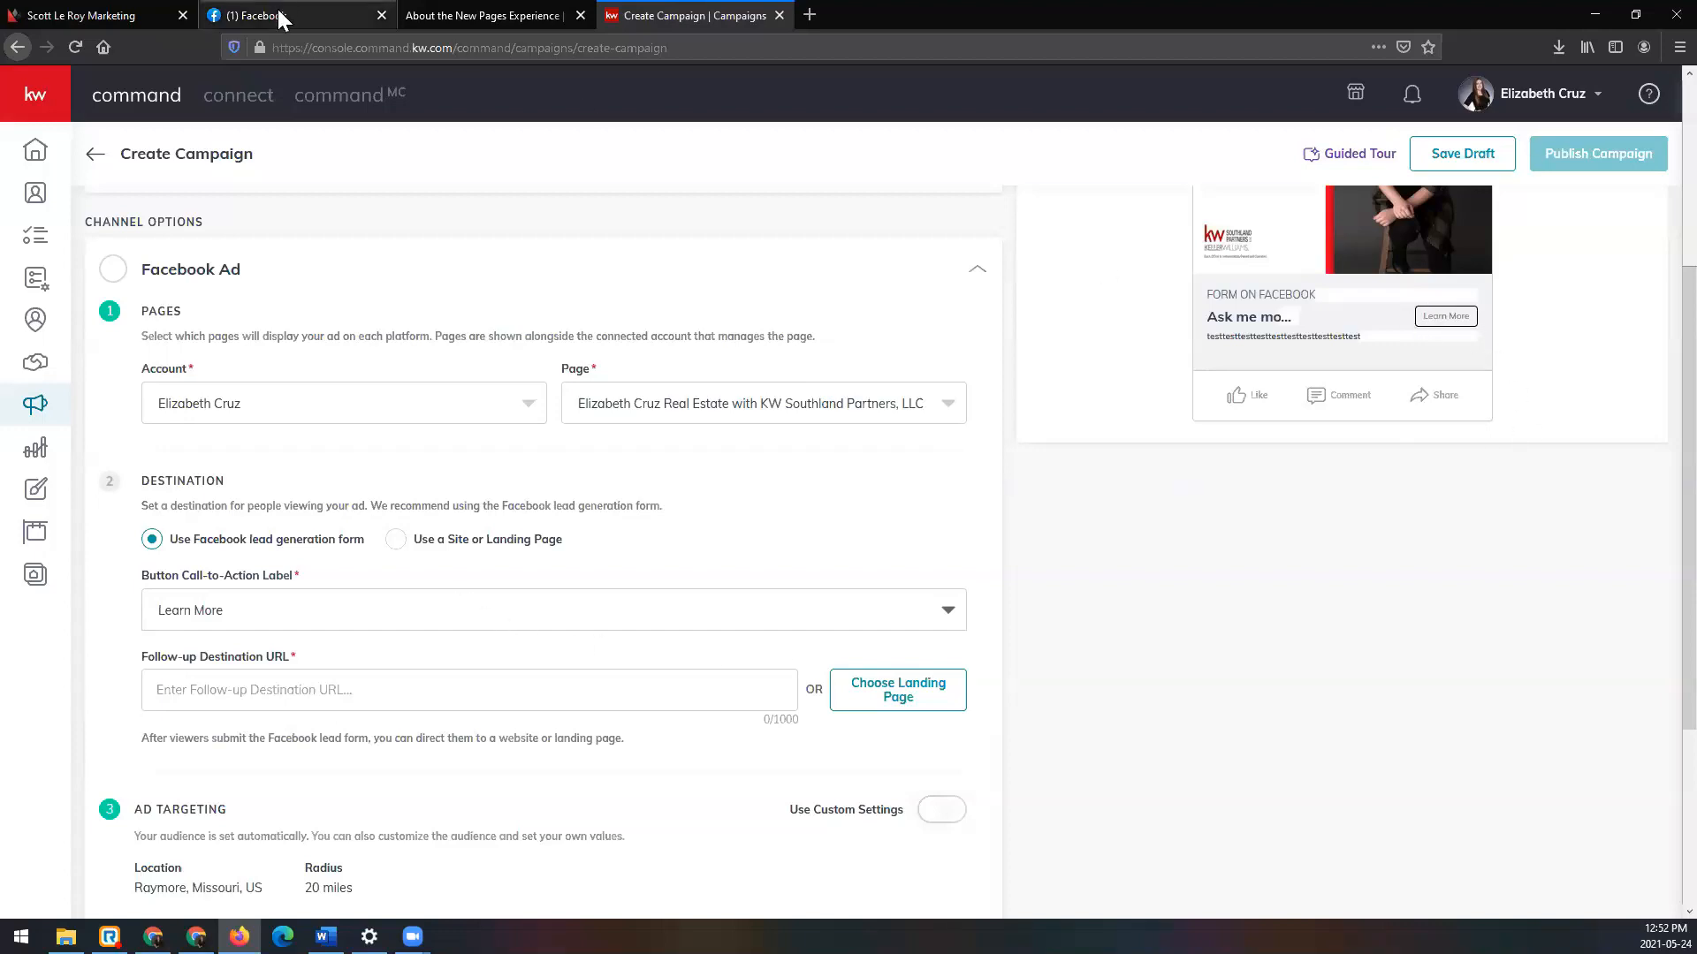
click(476, 696)
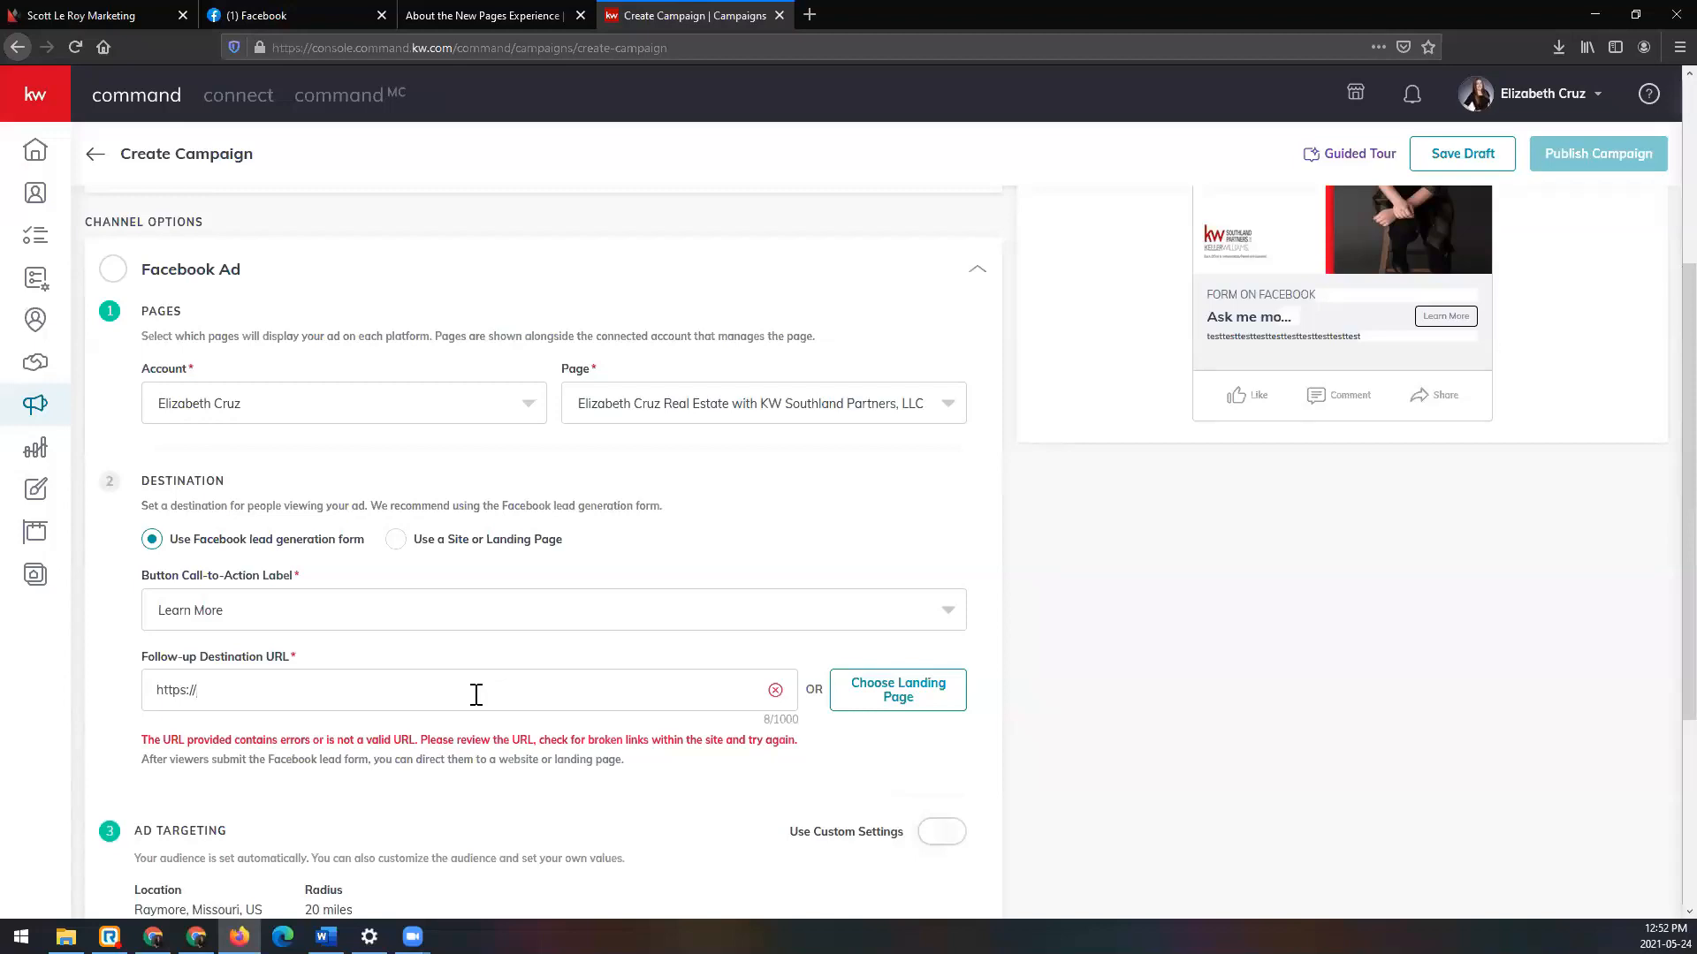
Step: Complete the follow-up destination URL with the agent's kw.com site address
text(ecruz.kw.com)
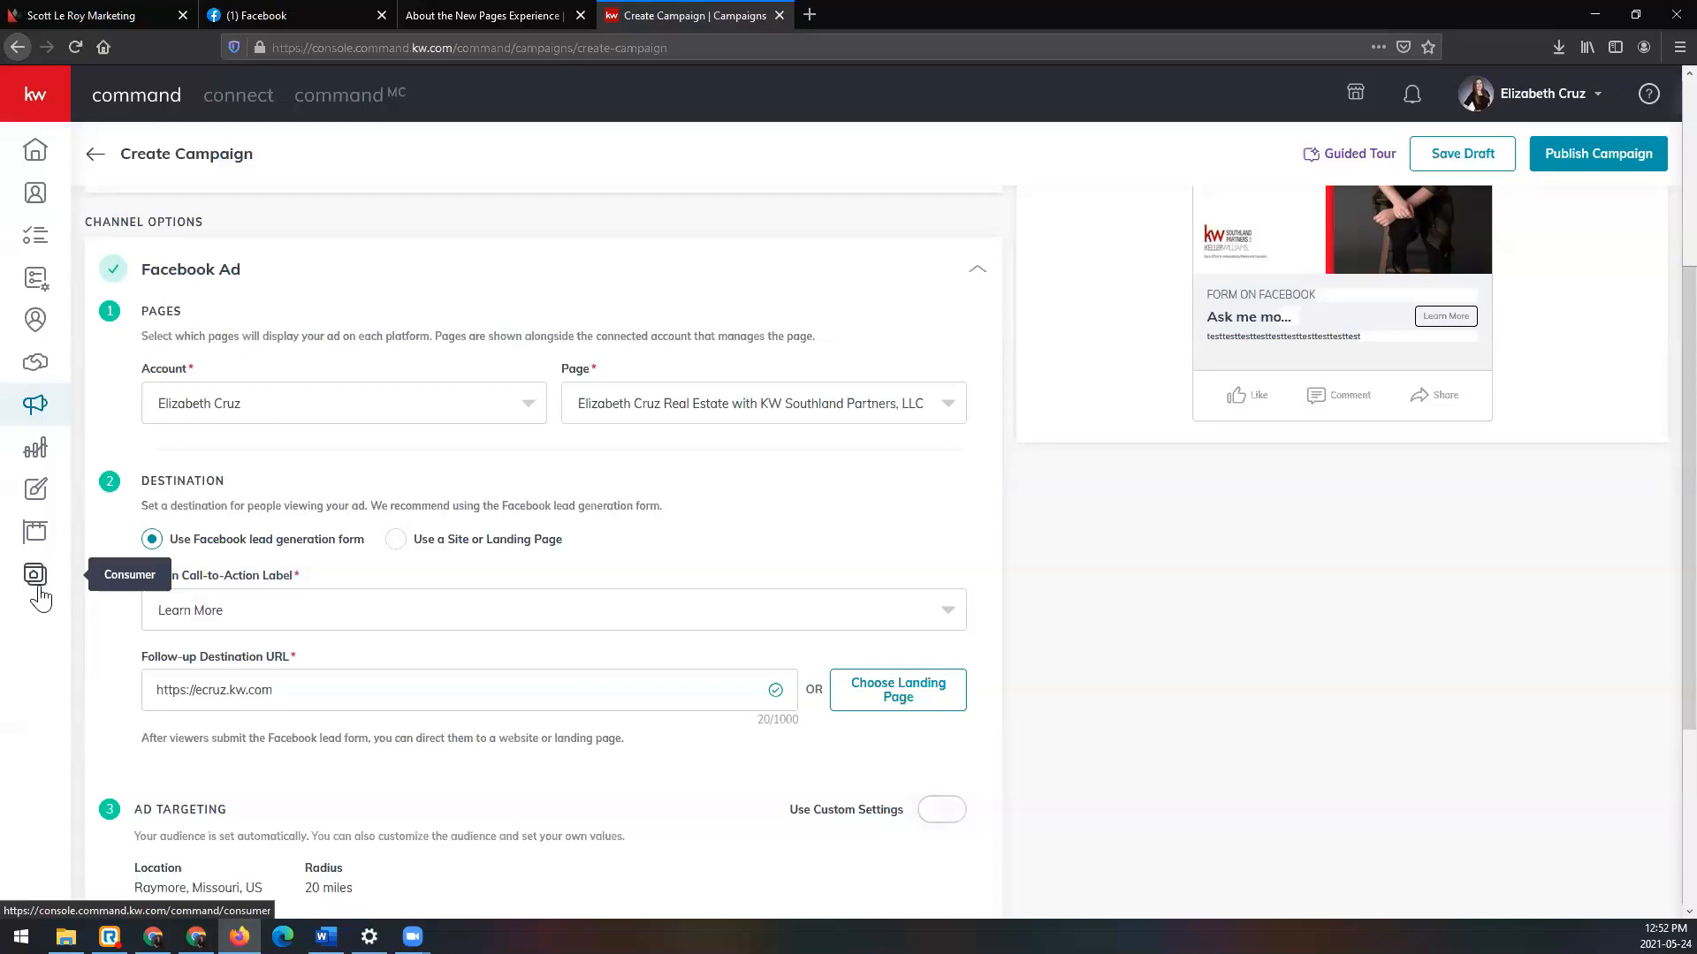
Step: Confirm the follow-up URL and review the automatic Raymore, Missouri 20-mile targeting
click(274, 690)
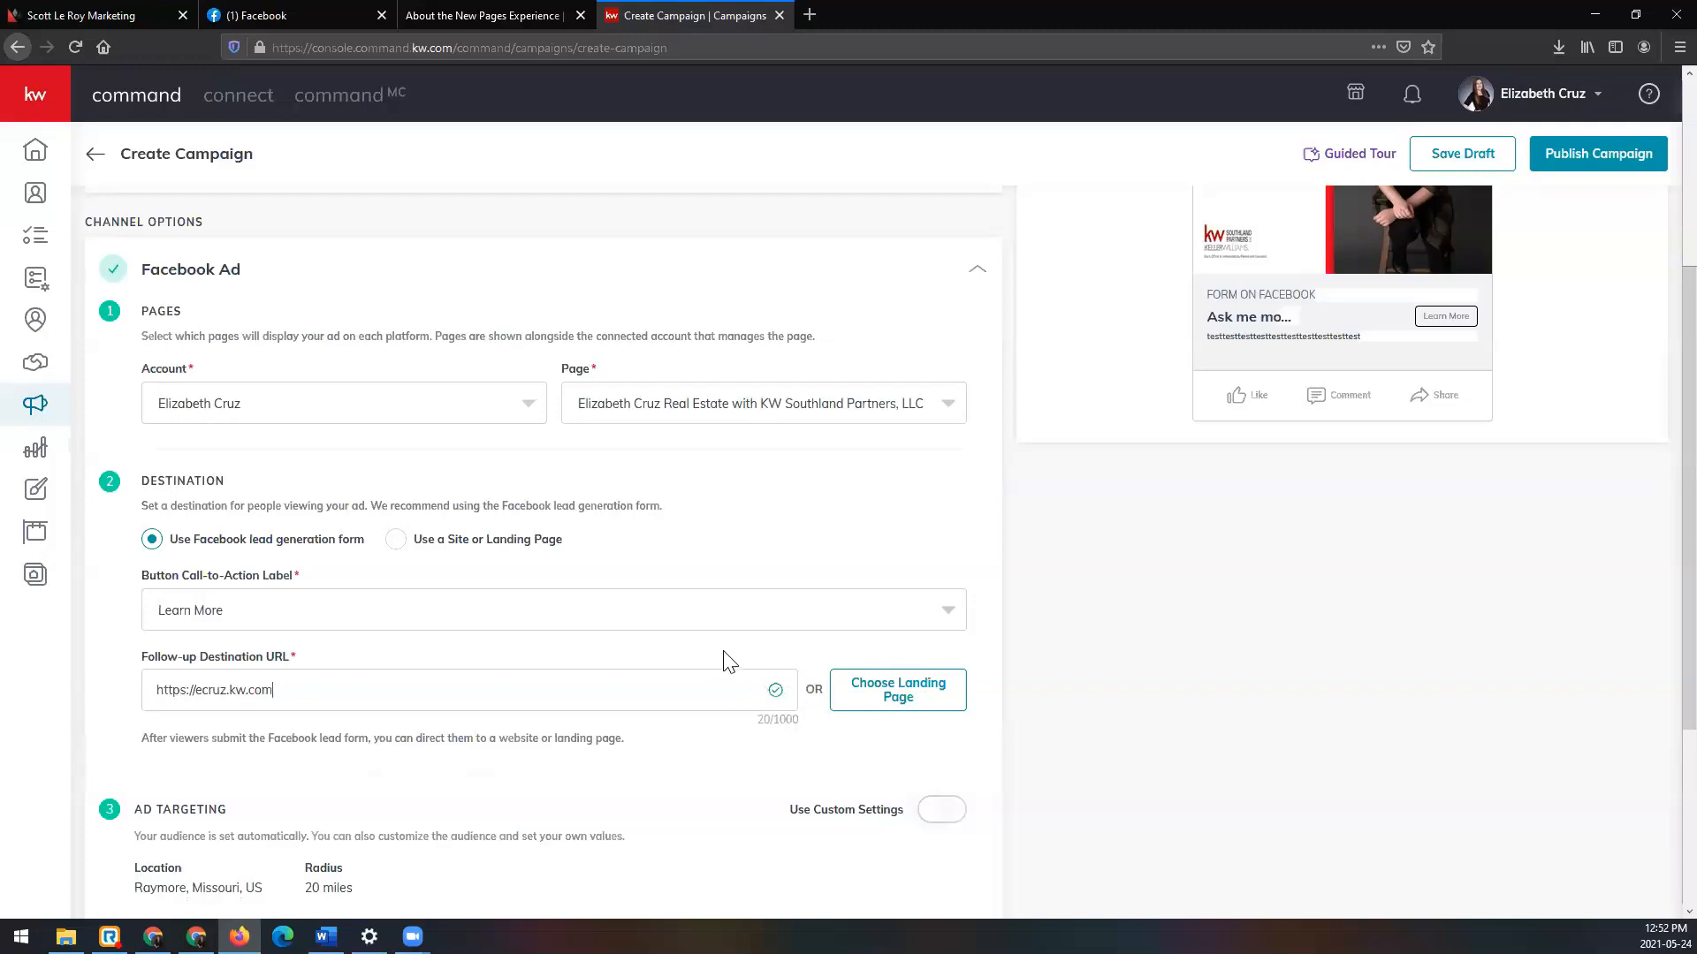
scroll(722, 662, down, 1)
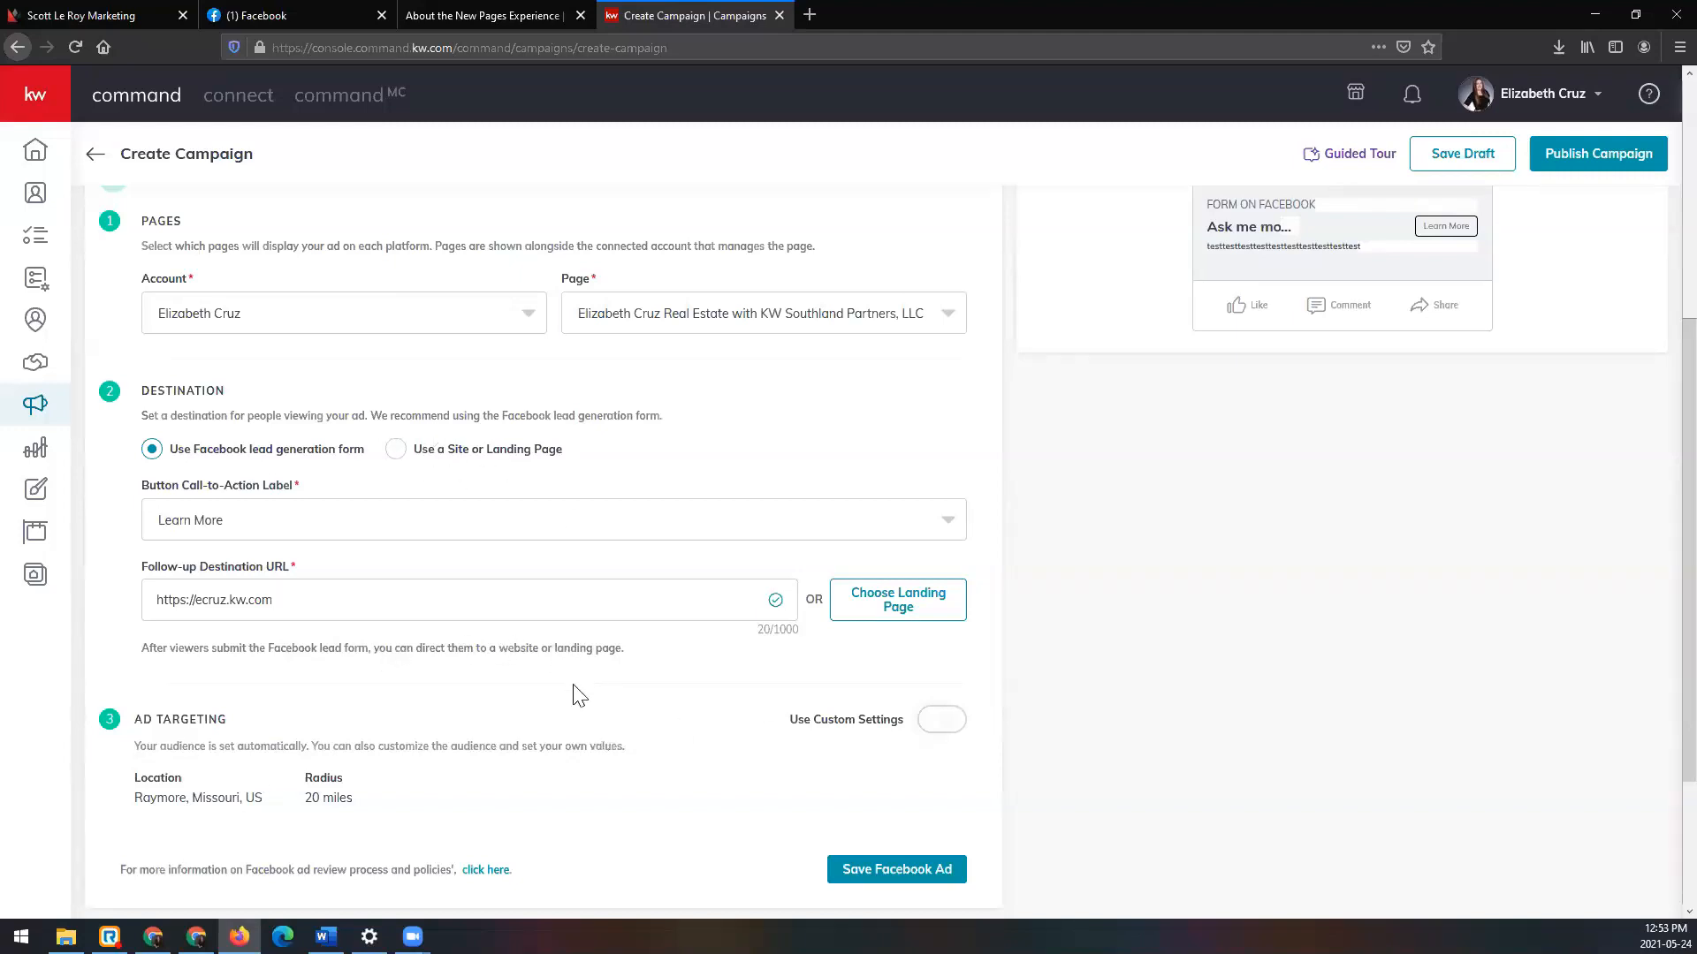
scroll(580, 645, down, 1)
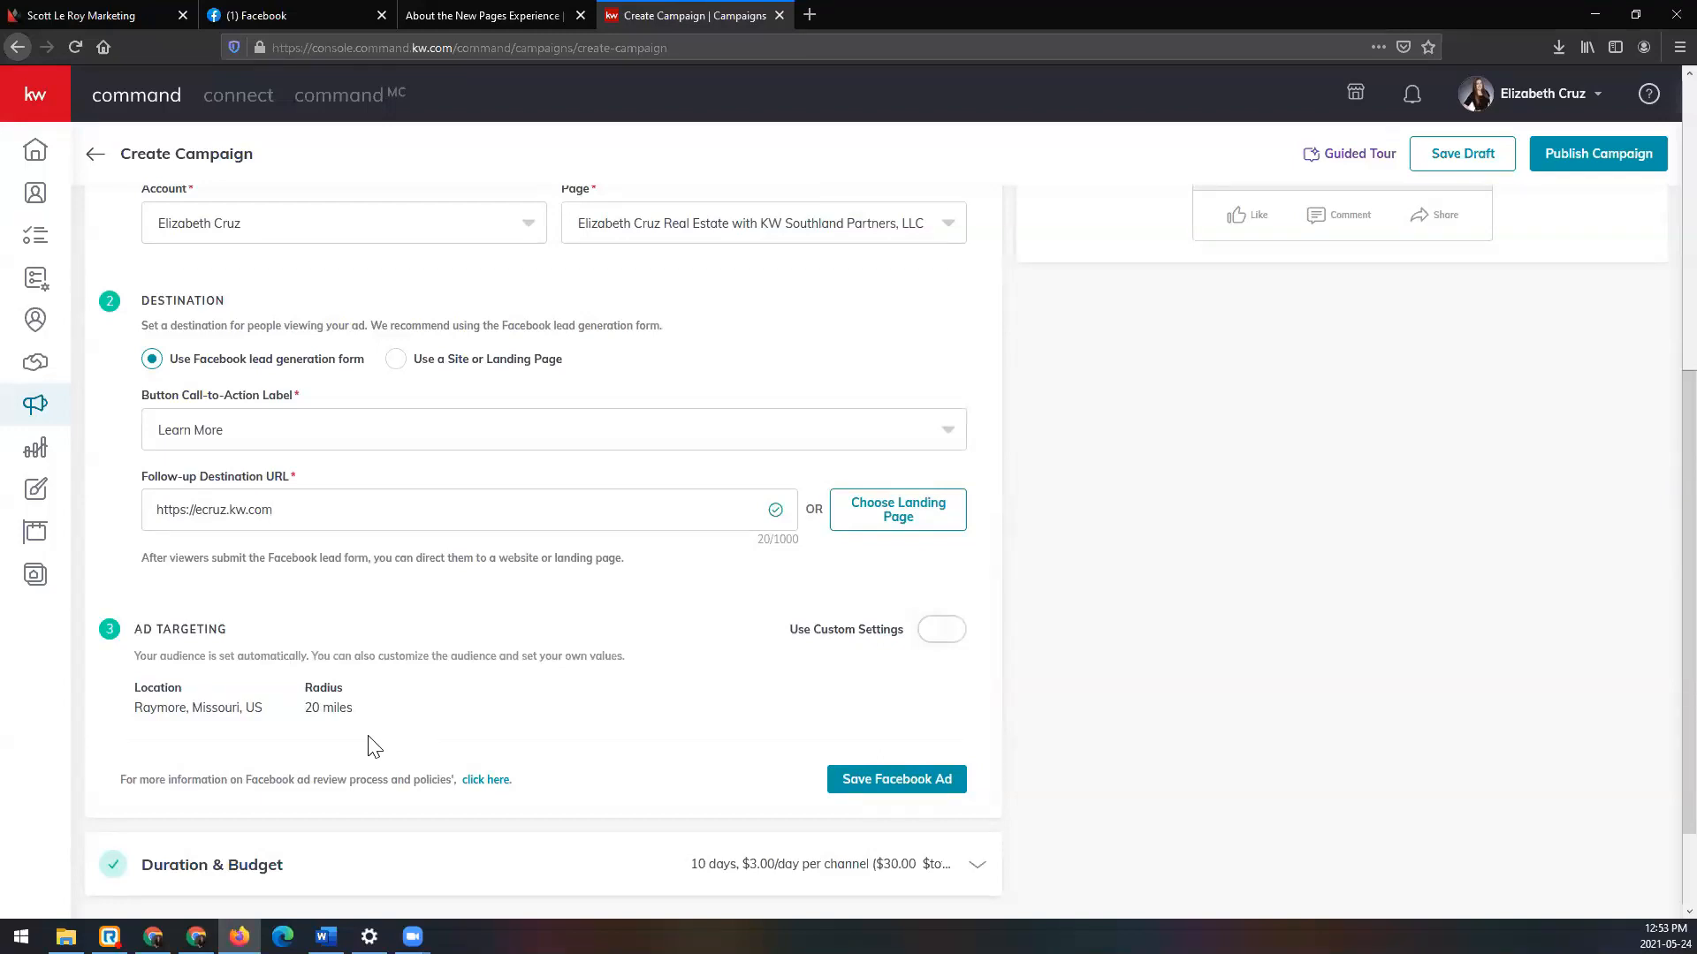
Step: Turn on Use Custom Settings and reduce the Raymore radius to 15 miles
click(954, 631)
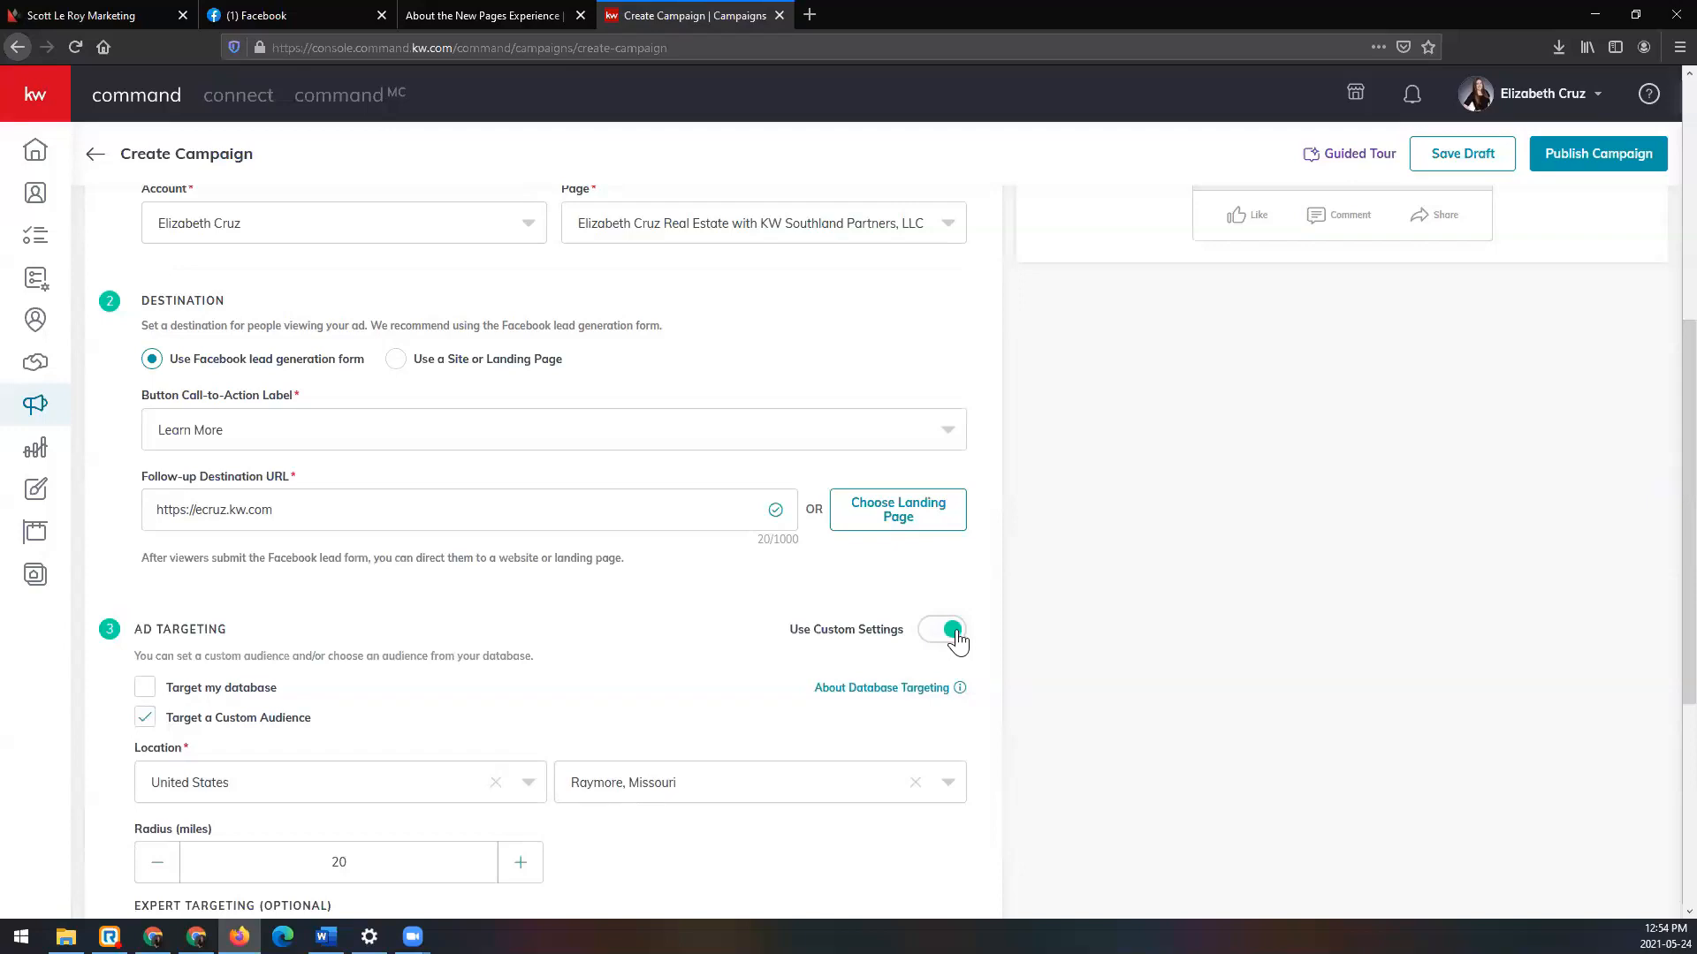
scroll(992, 629, down, 2)
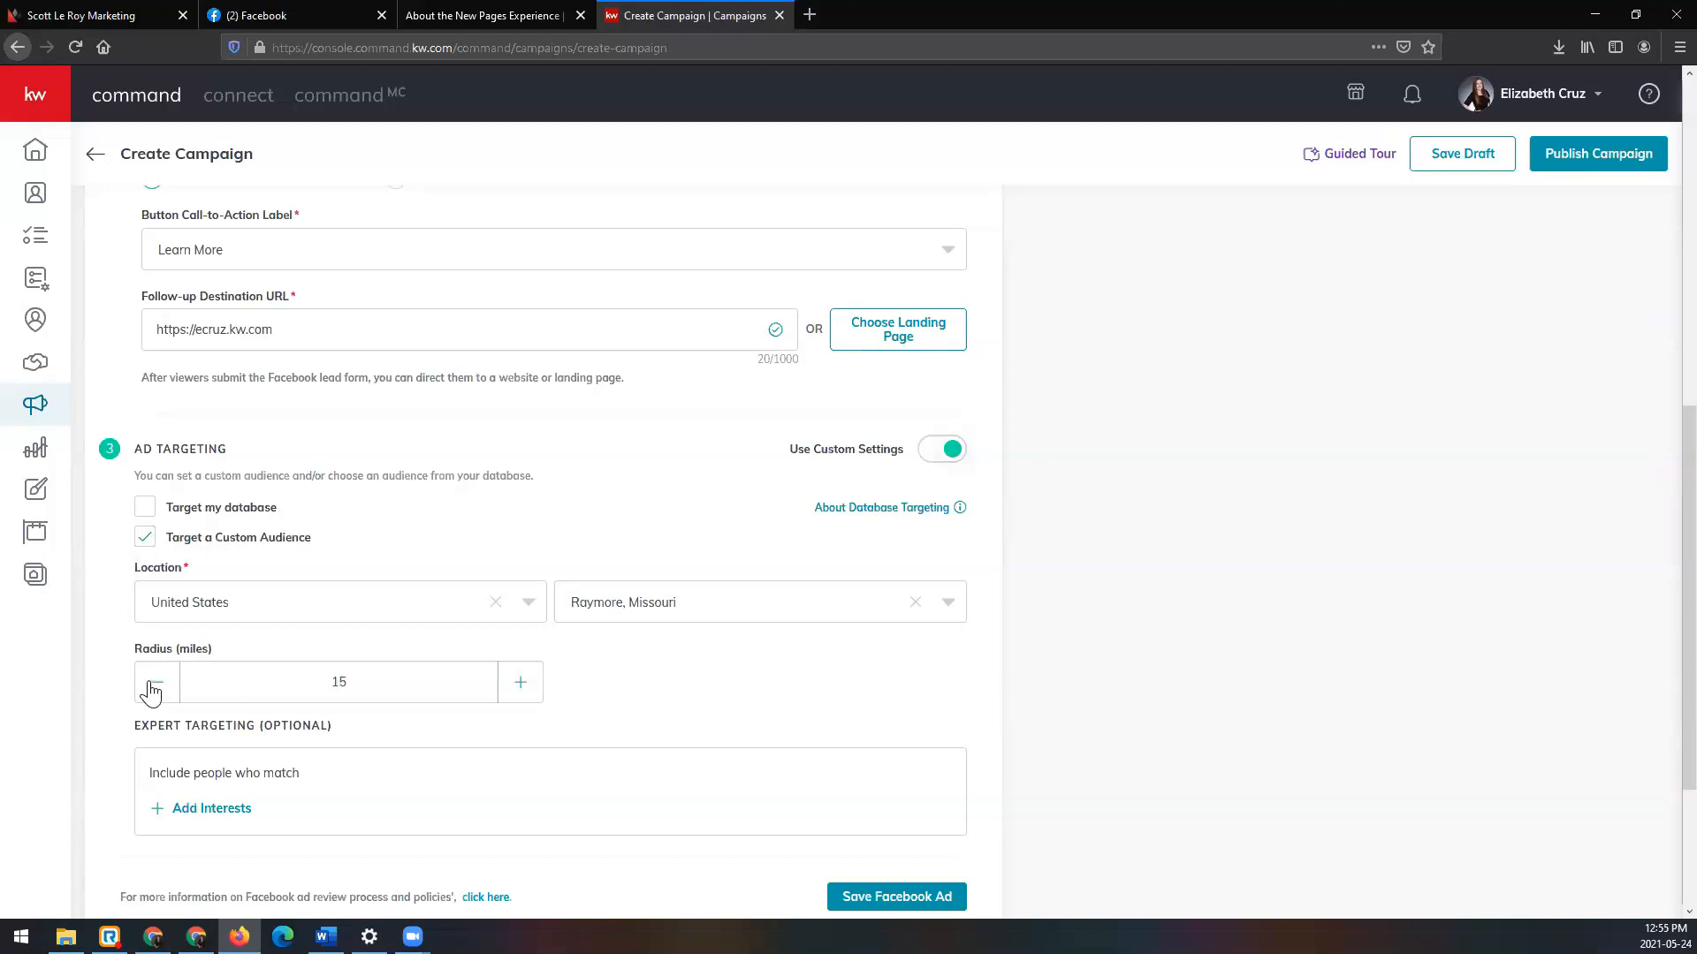
scroll(151, 693, down, 2)
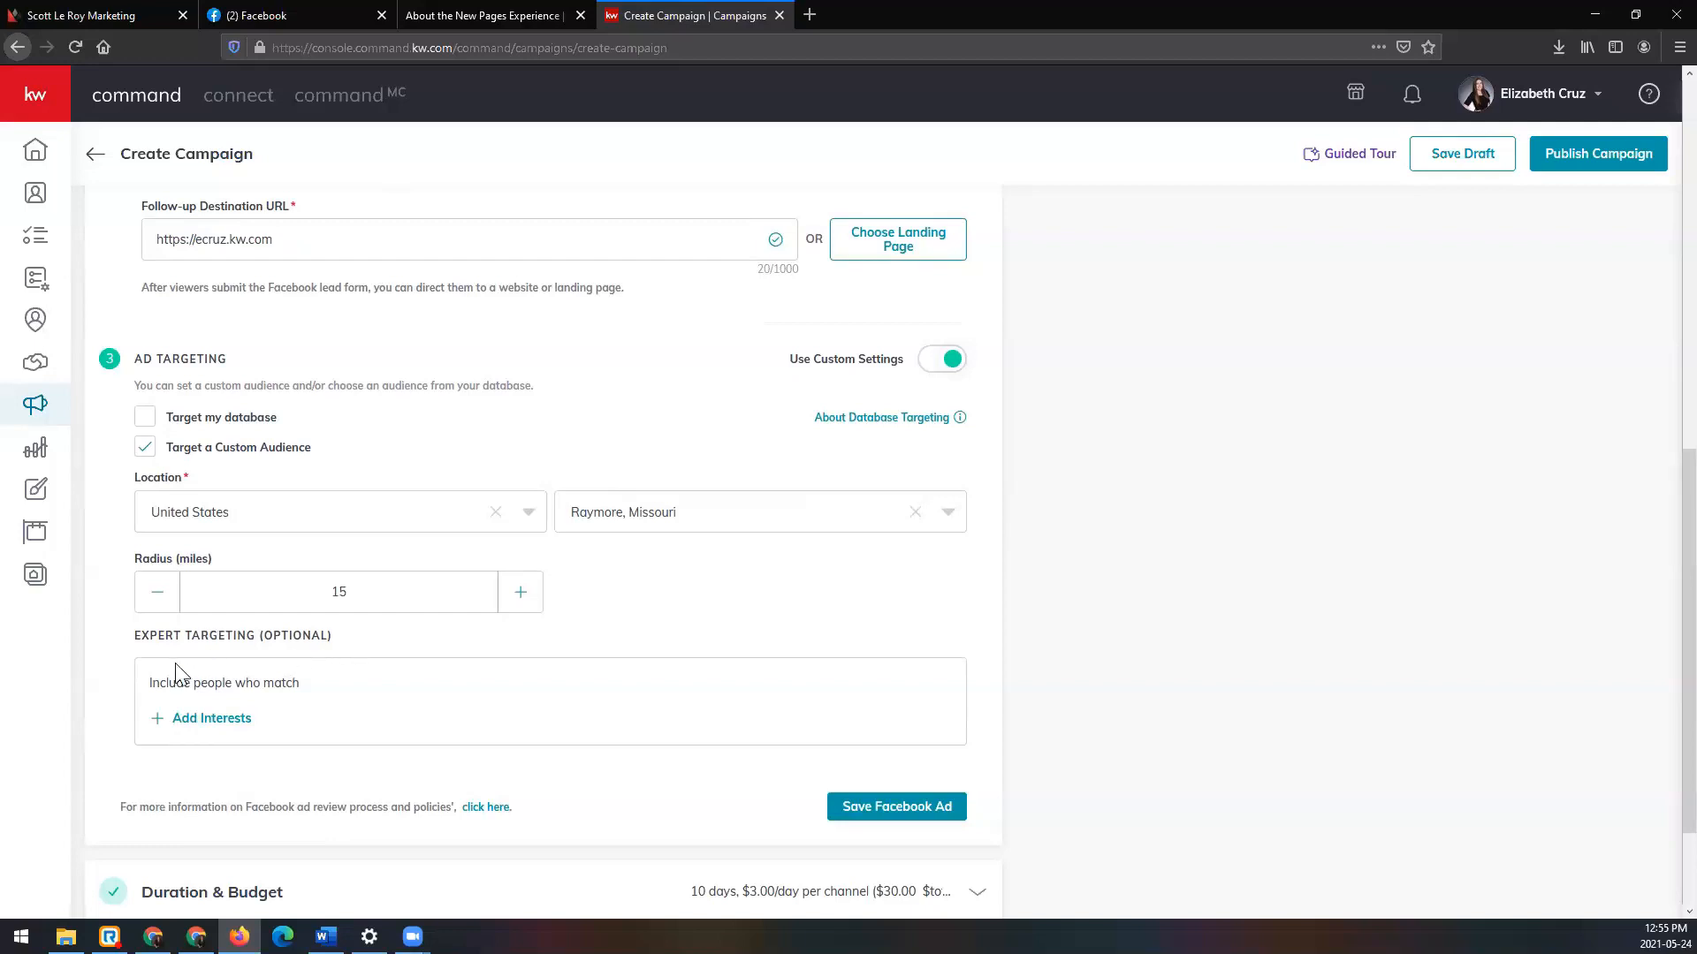
Step: Open Add Interests under Expert Targeting and click into its search box
click(184, 726)
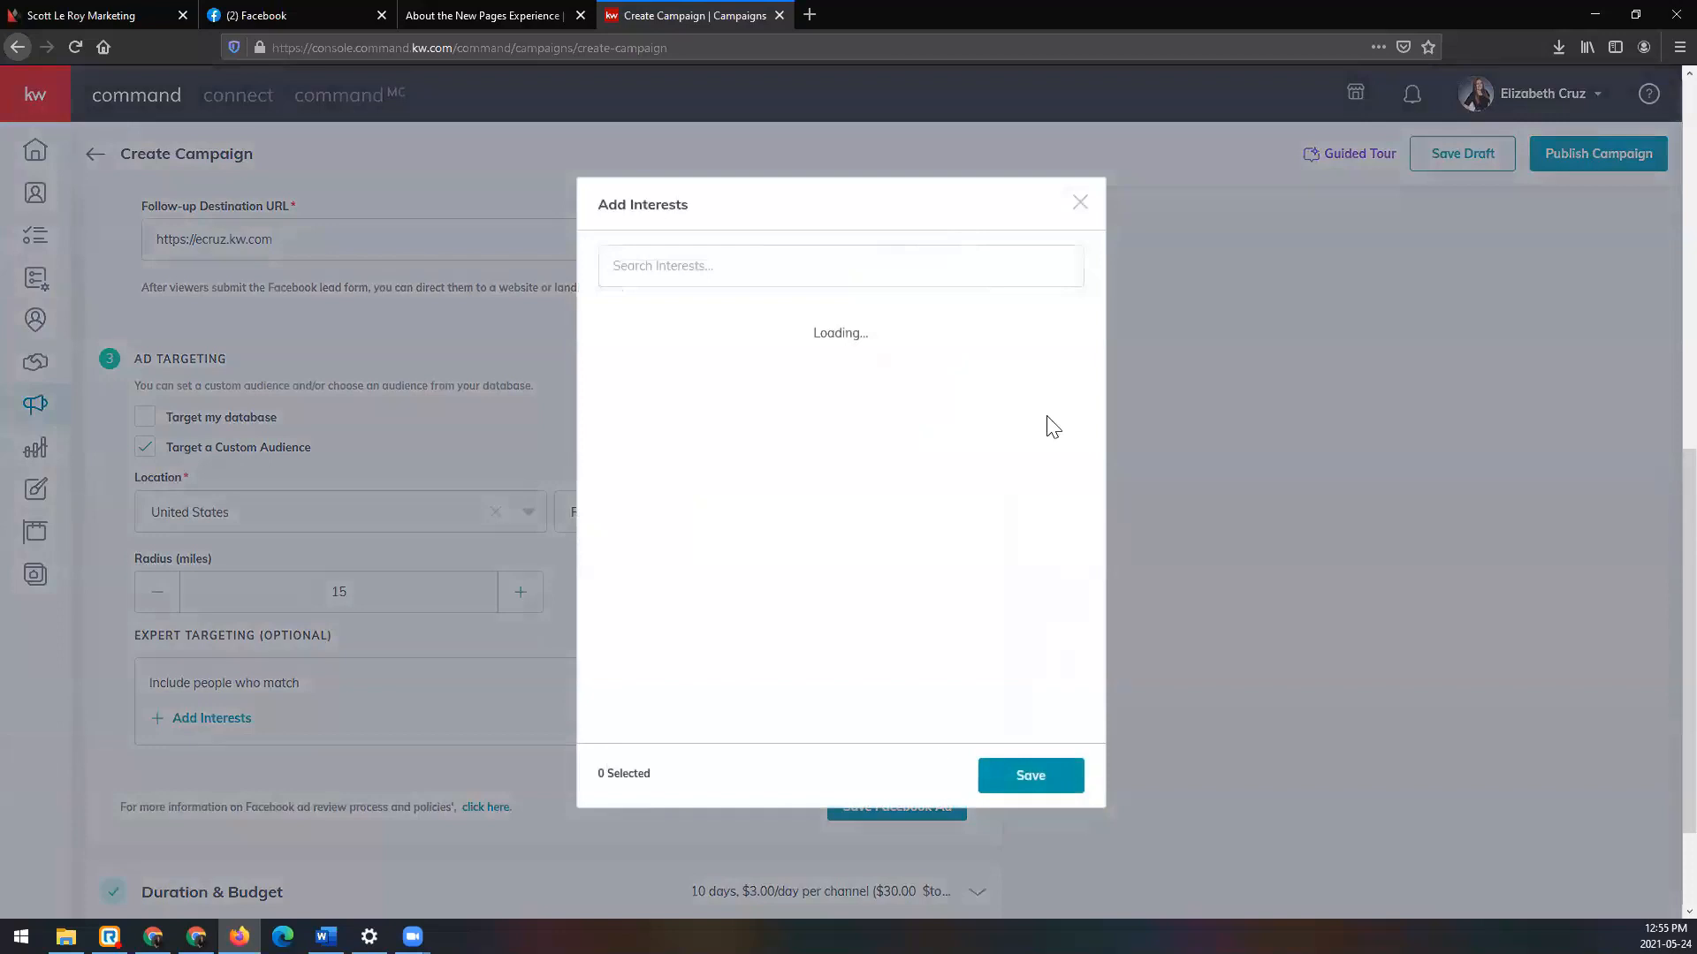
click(715, 265)
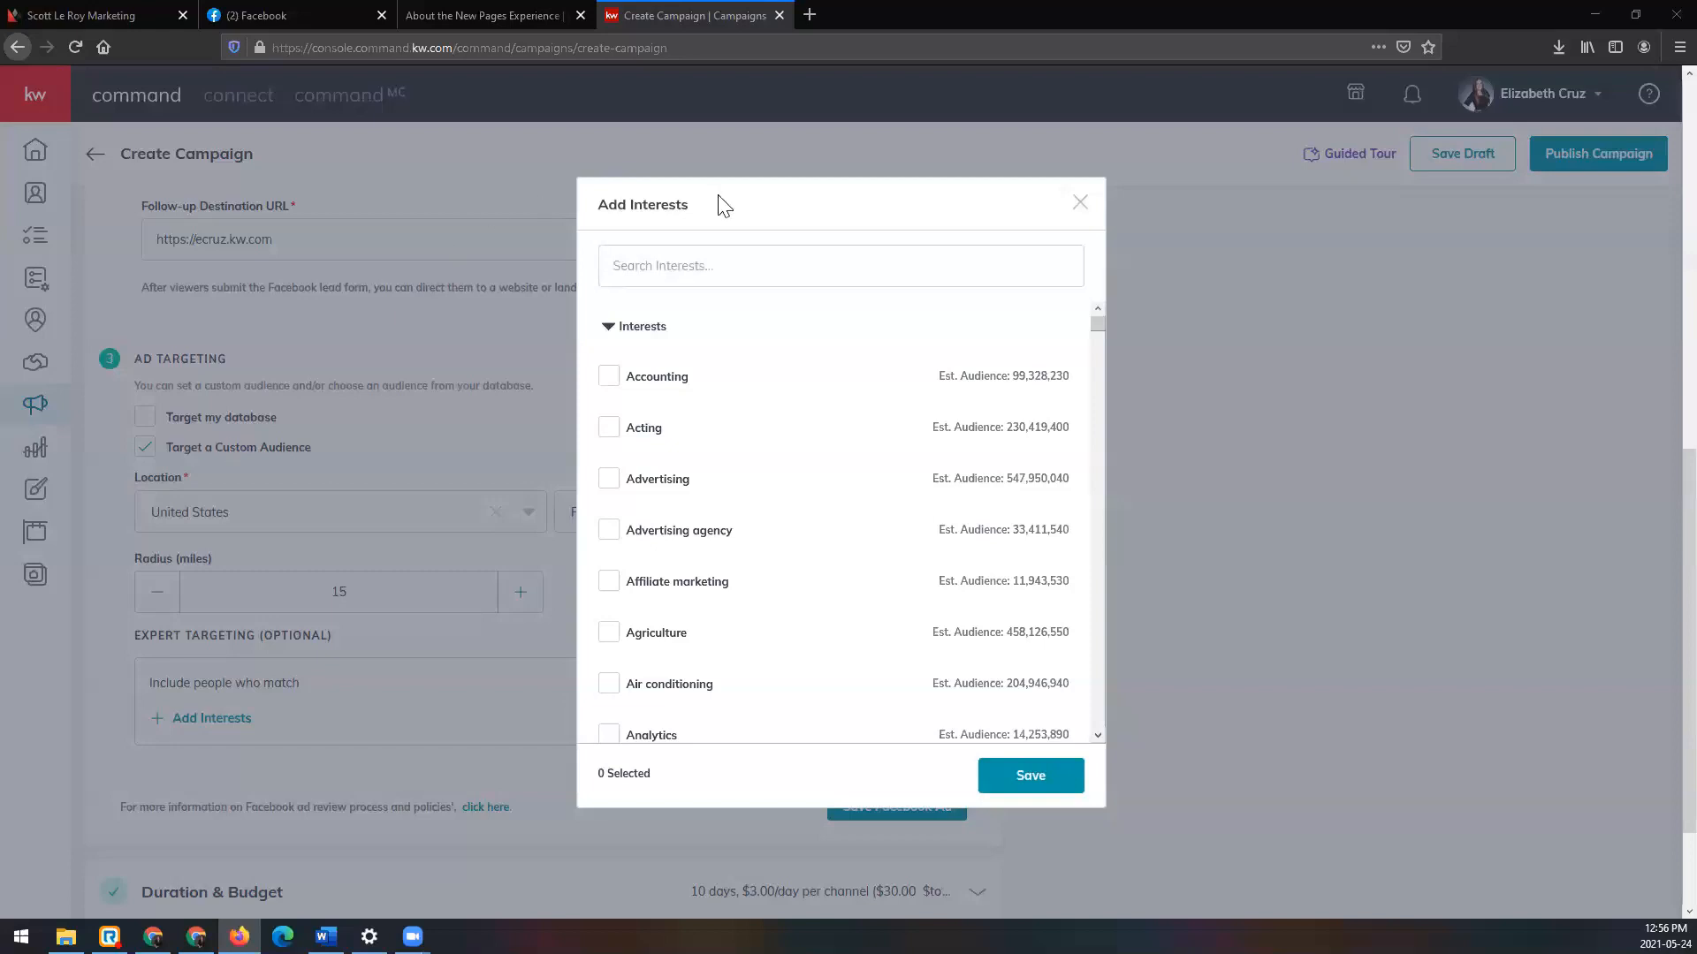
Step: Search 'home' in the interests list and tick Home
click(764, 272)
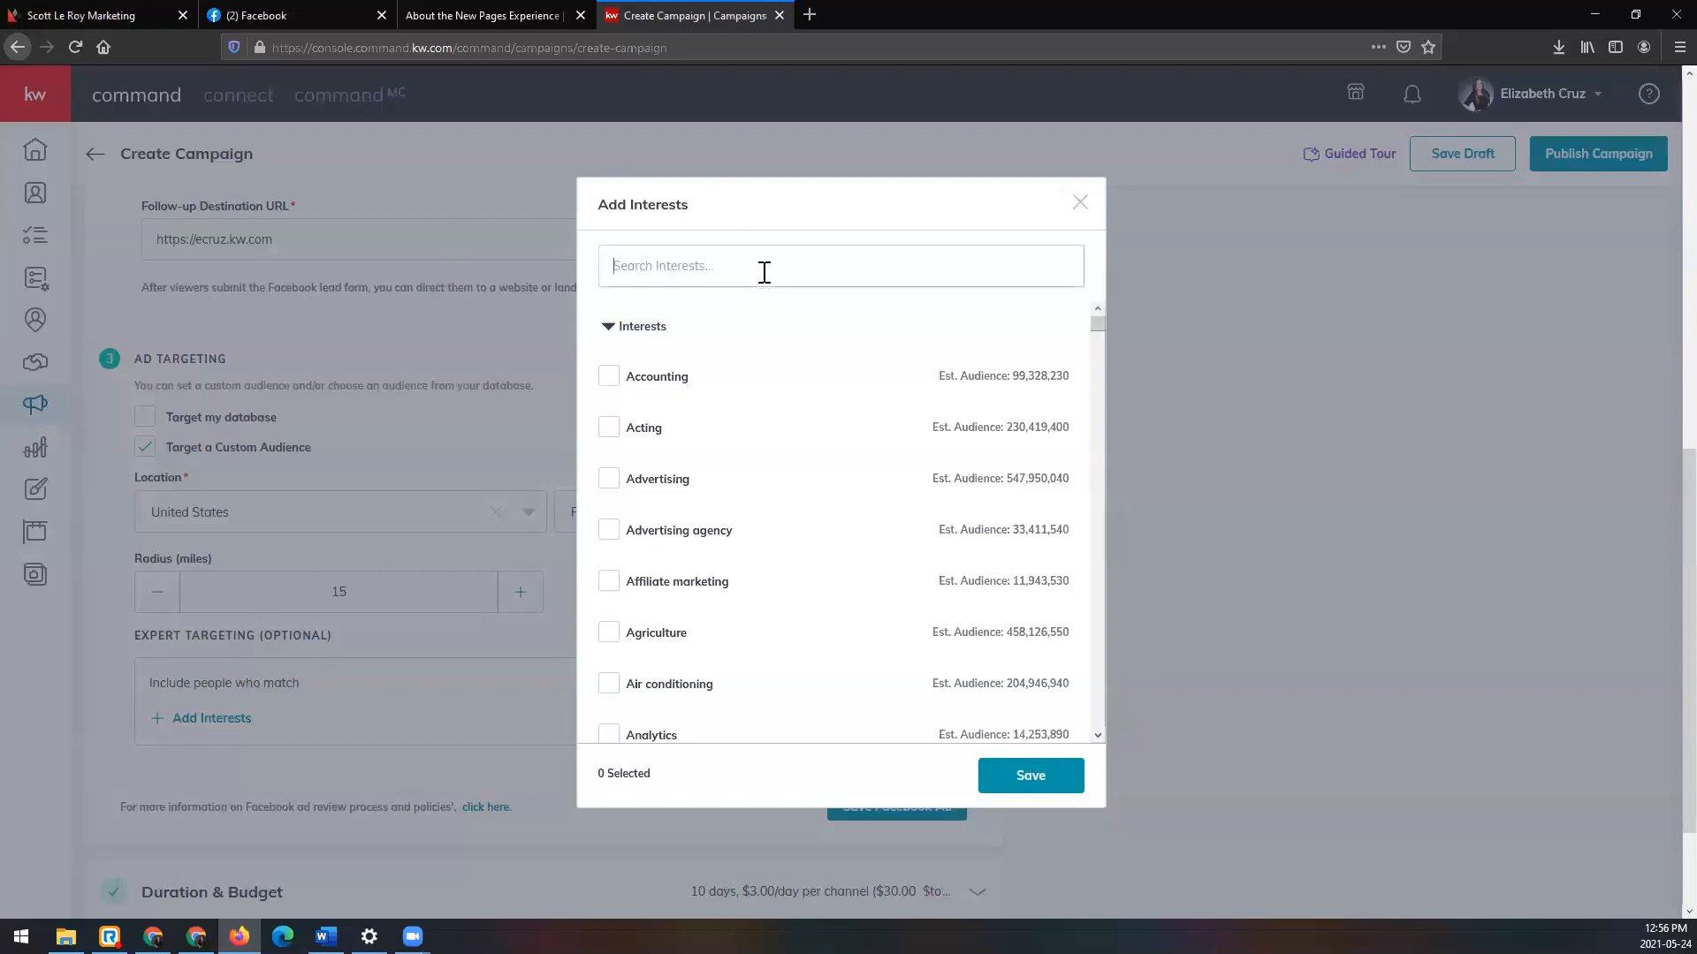
text(first time)
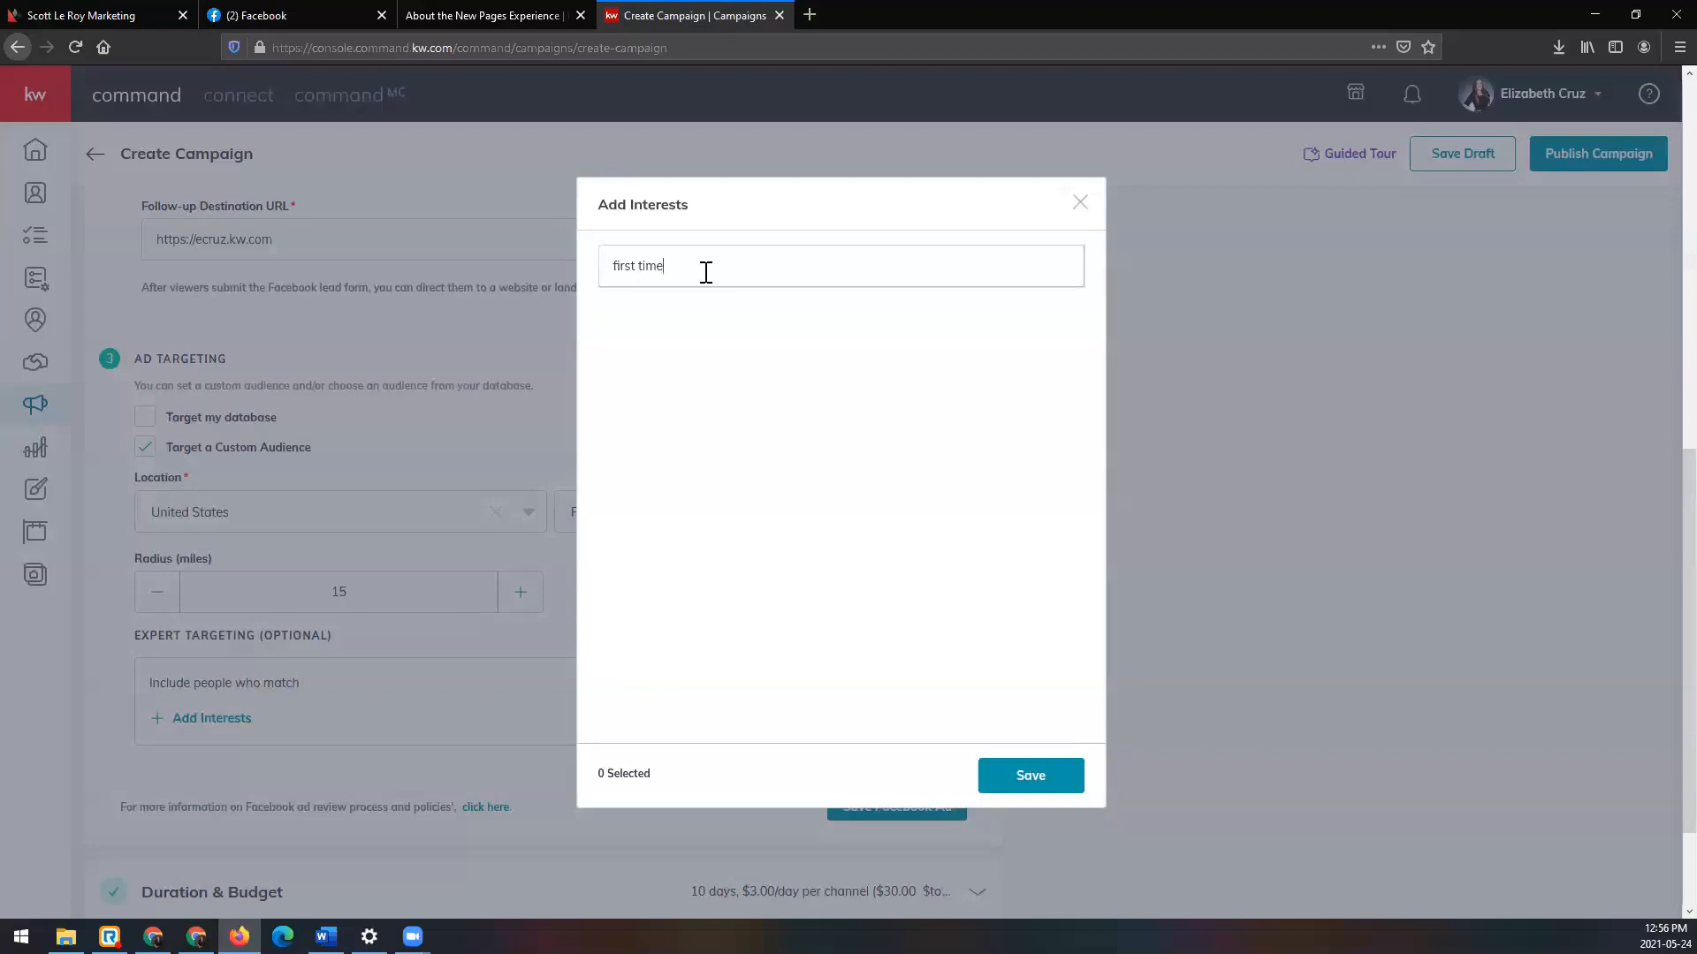
text(h)
key(BackSpace)
key(BackSpace)
key(BackSpace)
key(BackSpace)
key(BackSpace)
key(BackSpace)
key(BackSpace)
key(BackSpace)
key(BackSpace)
key(BackSpace)
key(BackSpace)
key(BackSpace)
text(home)
click(610, 328)
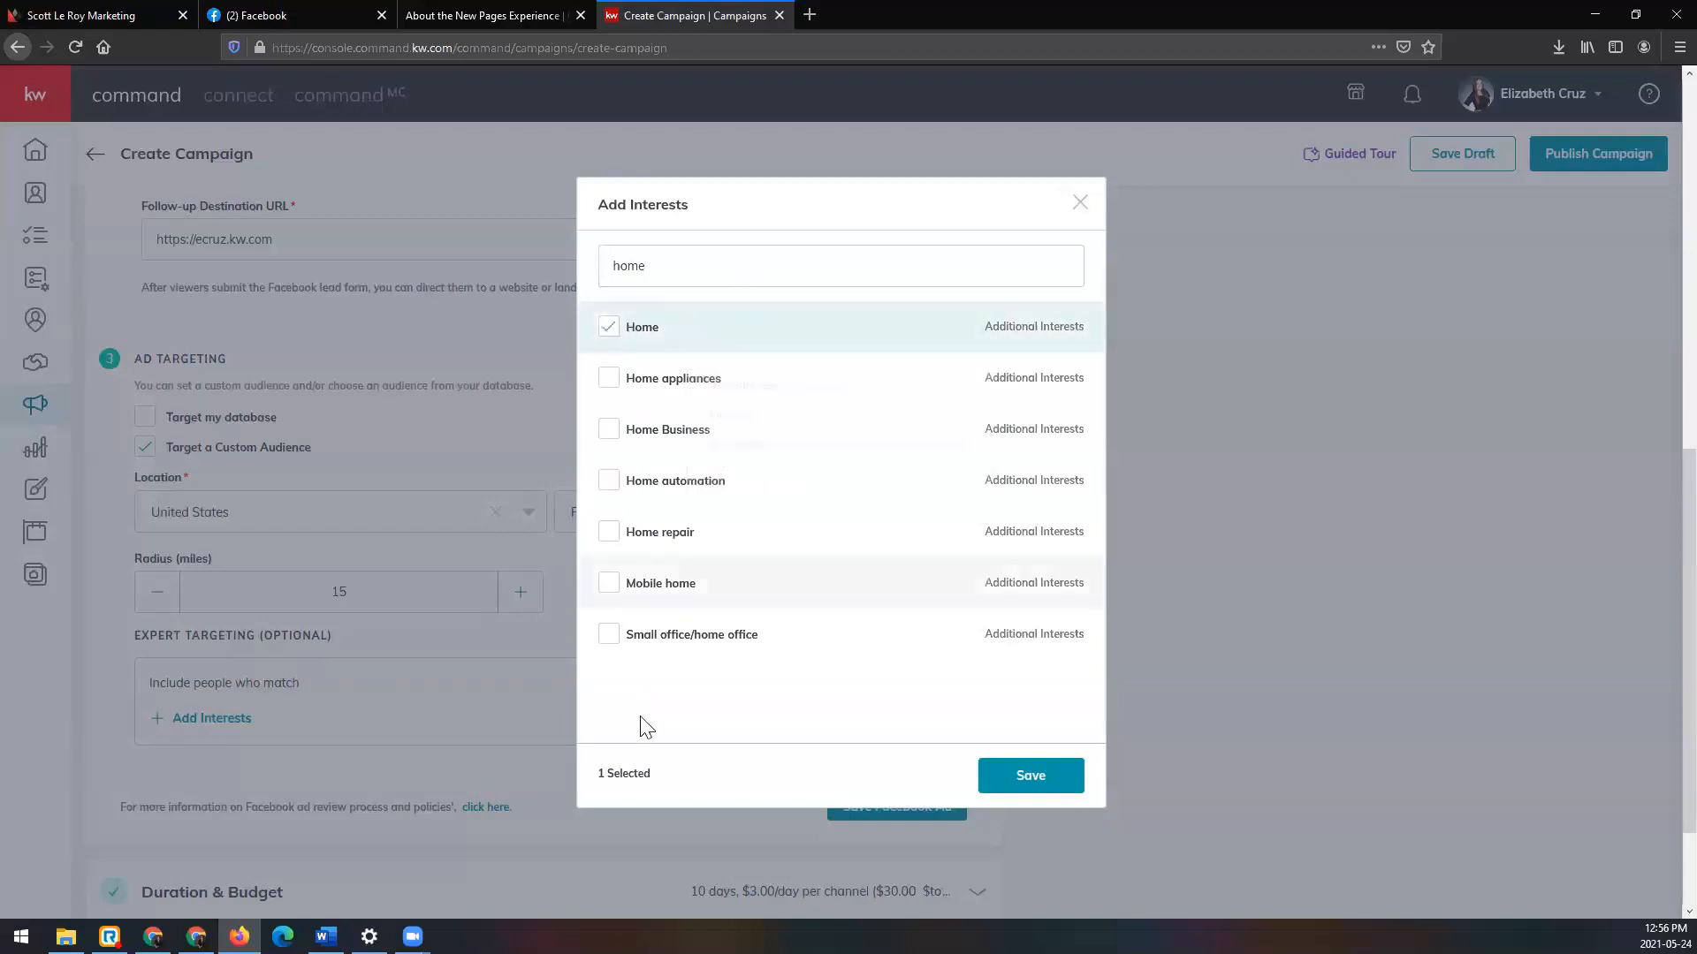
Step: Search 'real estate' and 'land', ticking Real estate investing, Land, Estate (land) and Land lot
drag(688, 272, 561, 273)
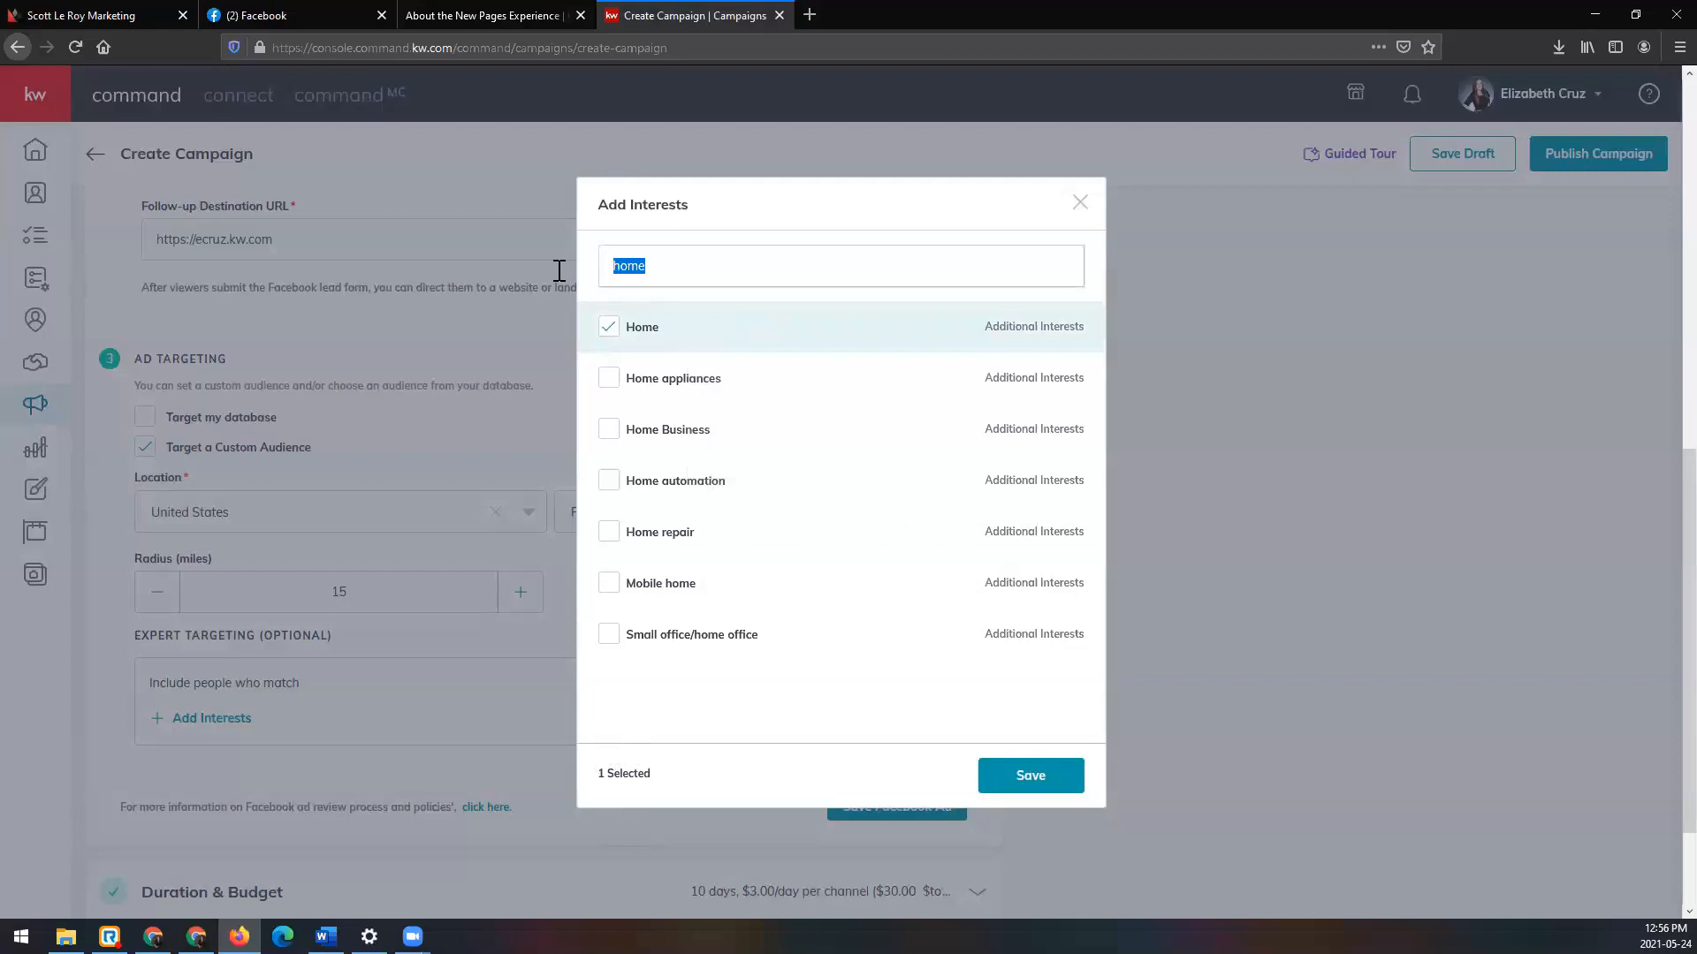
text(real estate)
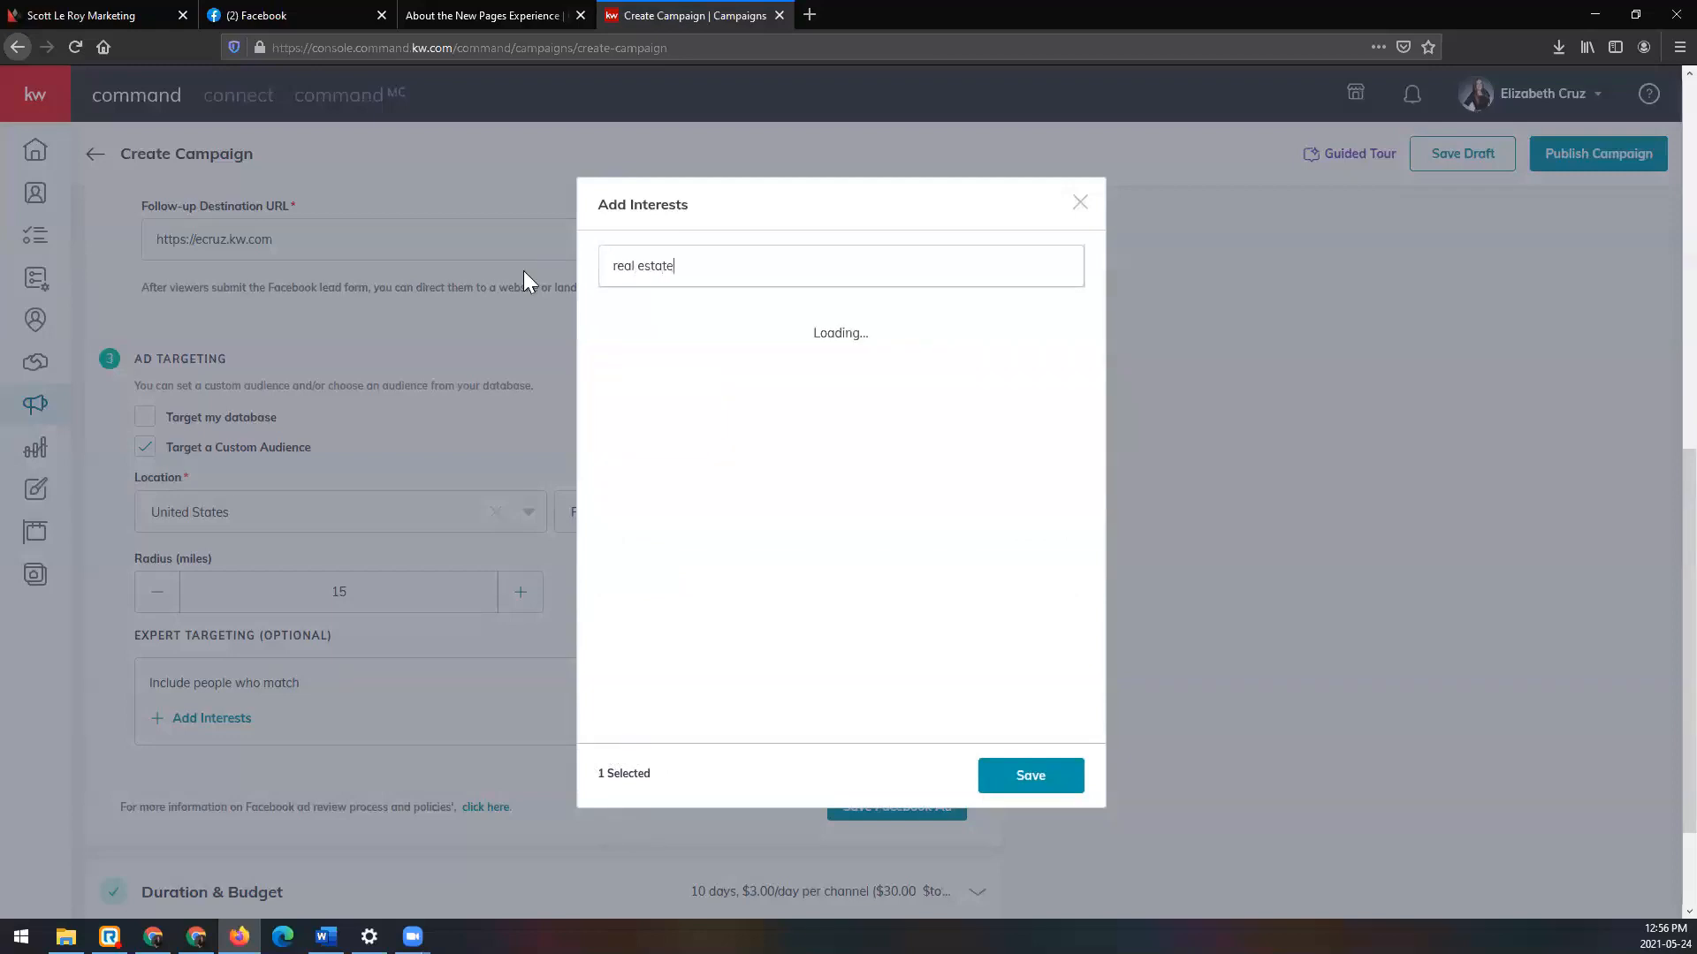
click(610, 380)
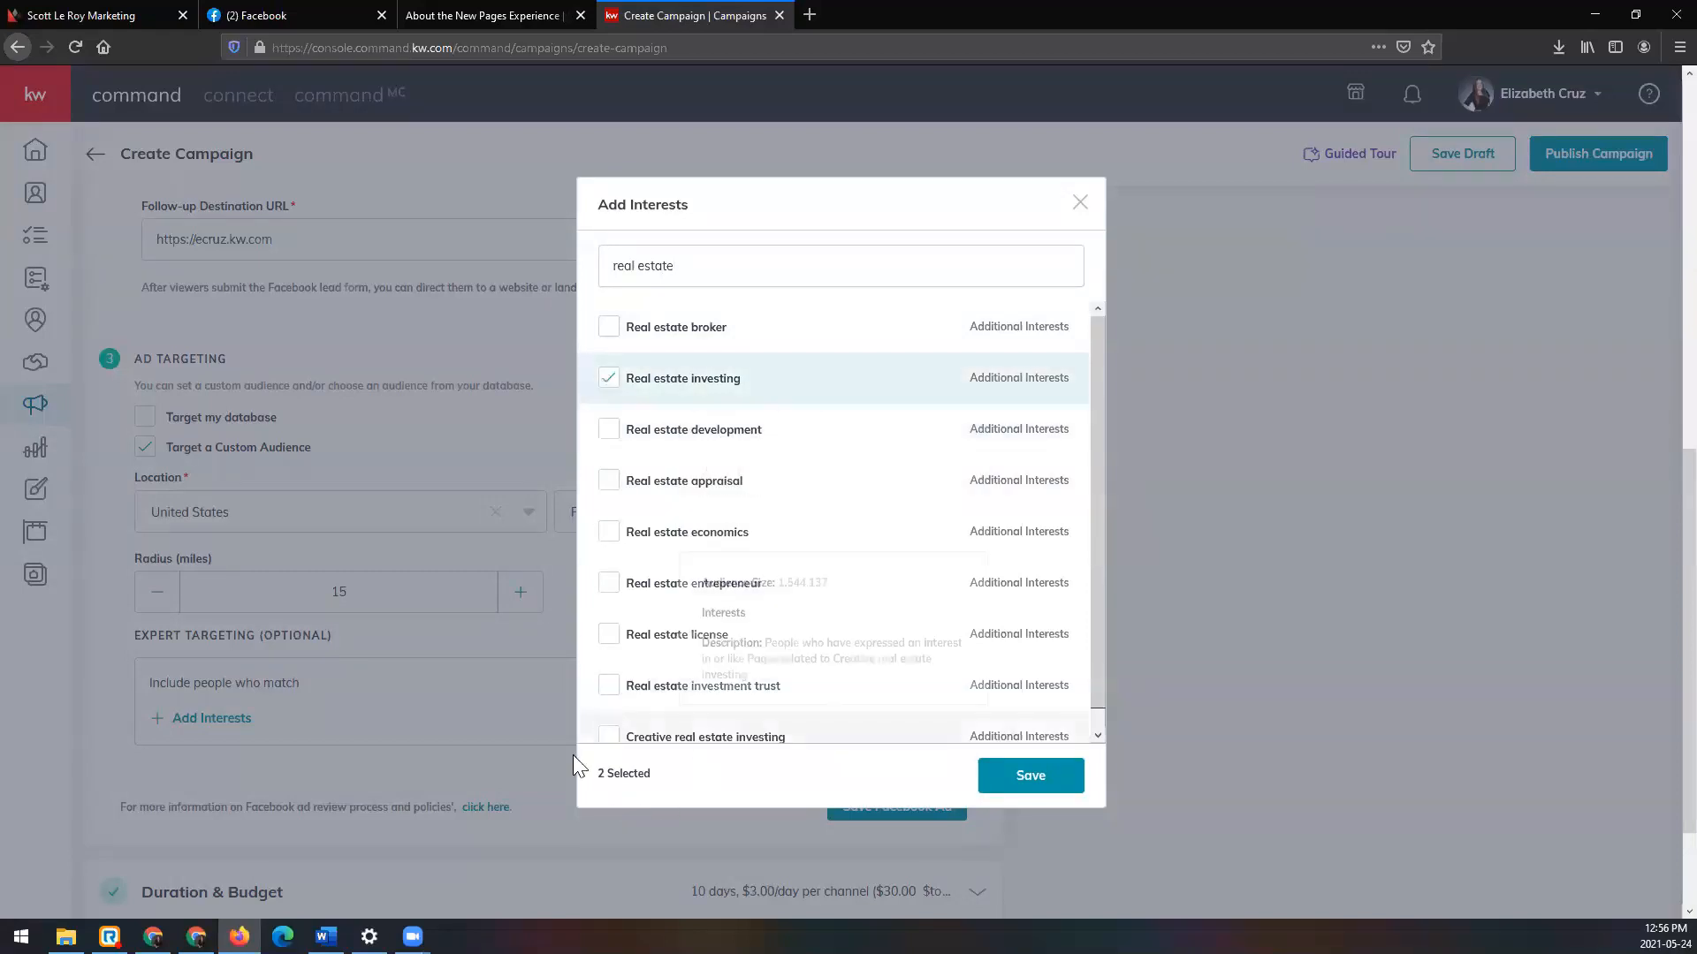
triple_click(621, 261)
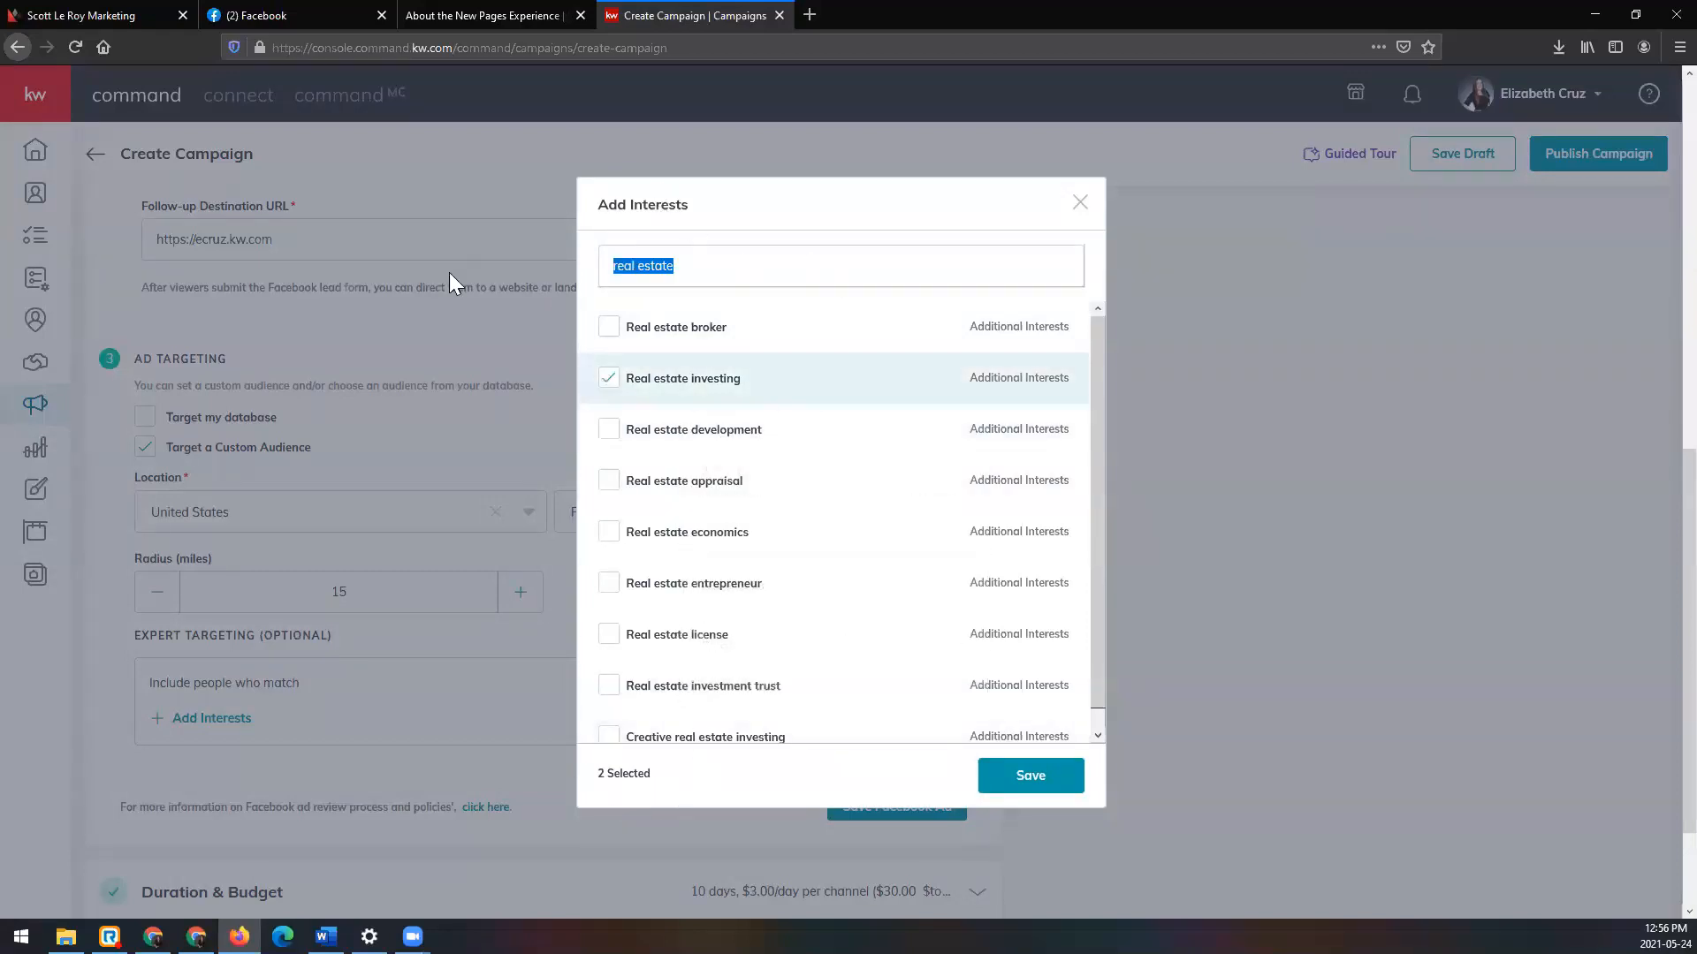
text(land)
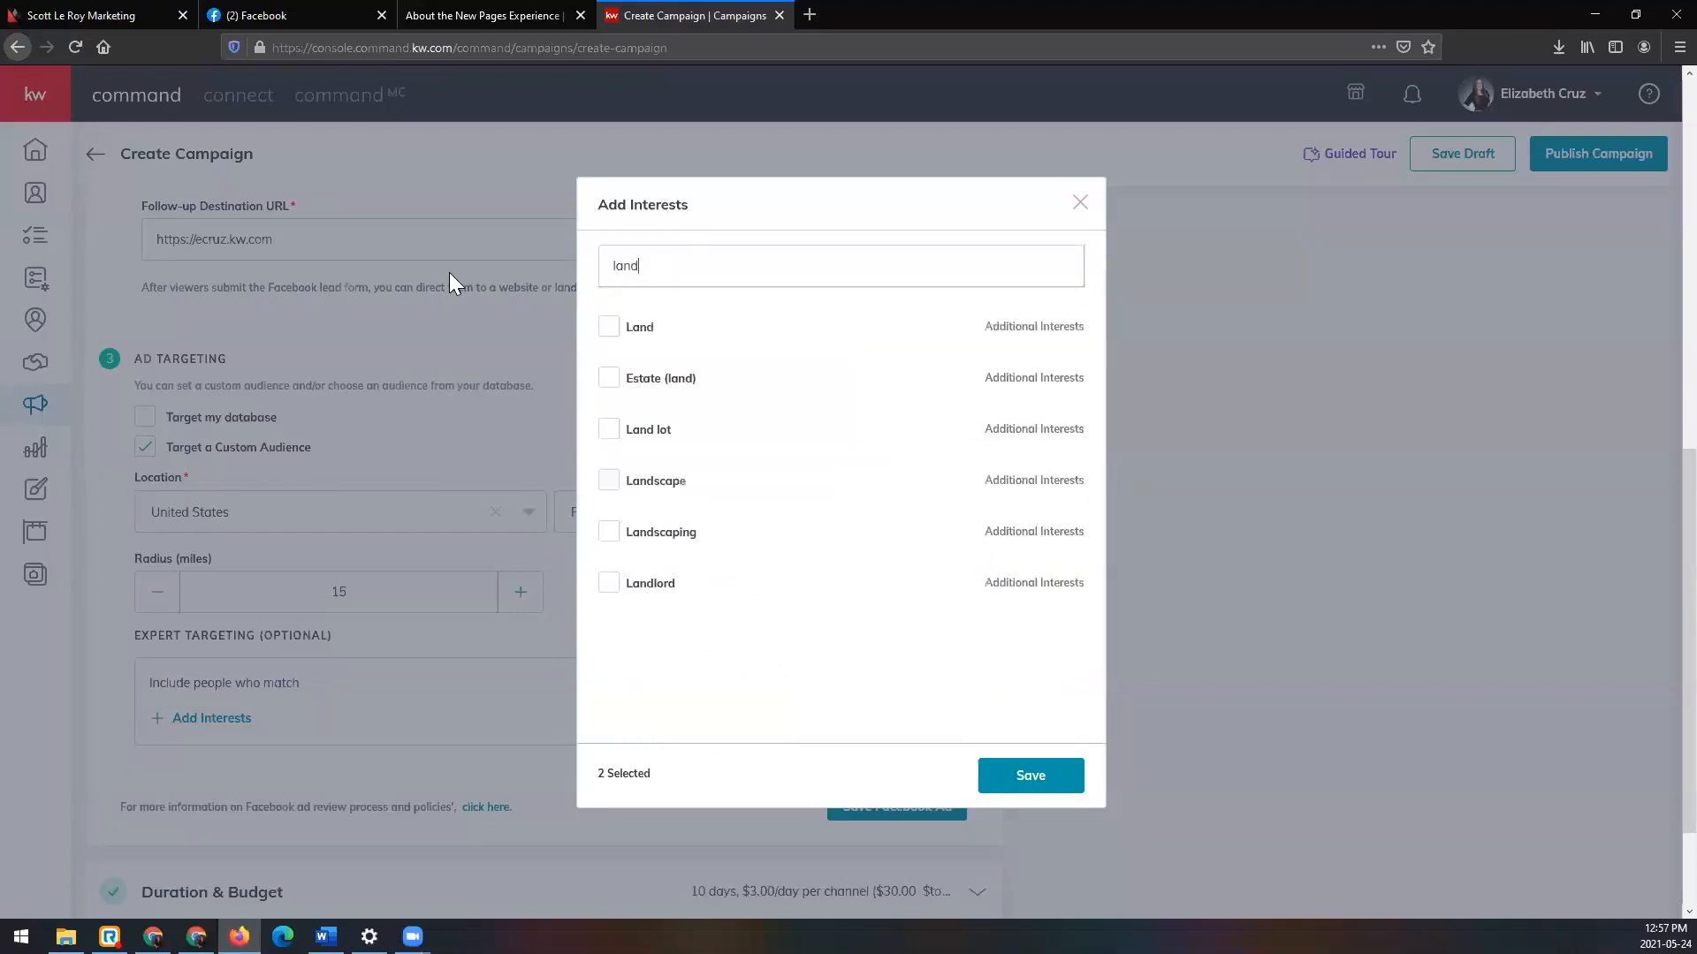
click(607, 328)
click(608, 378)
click(608, 429)
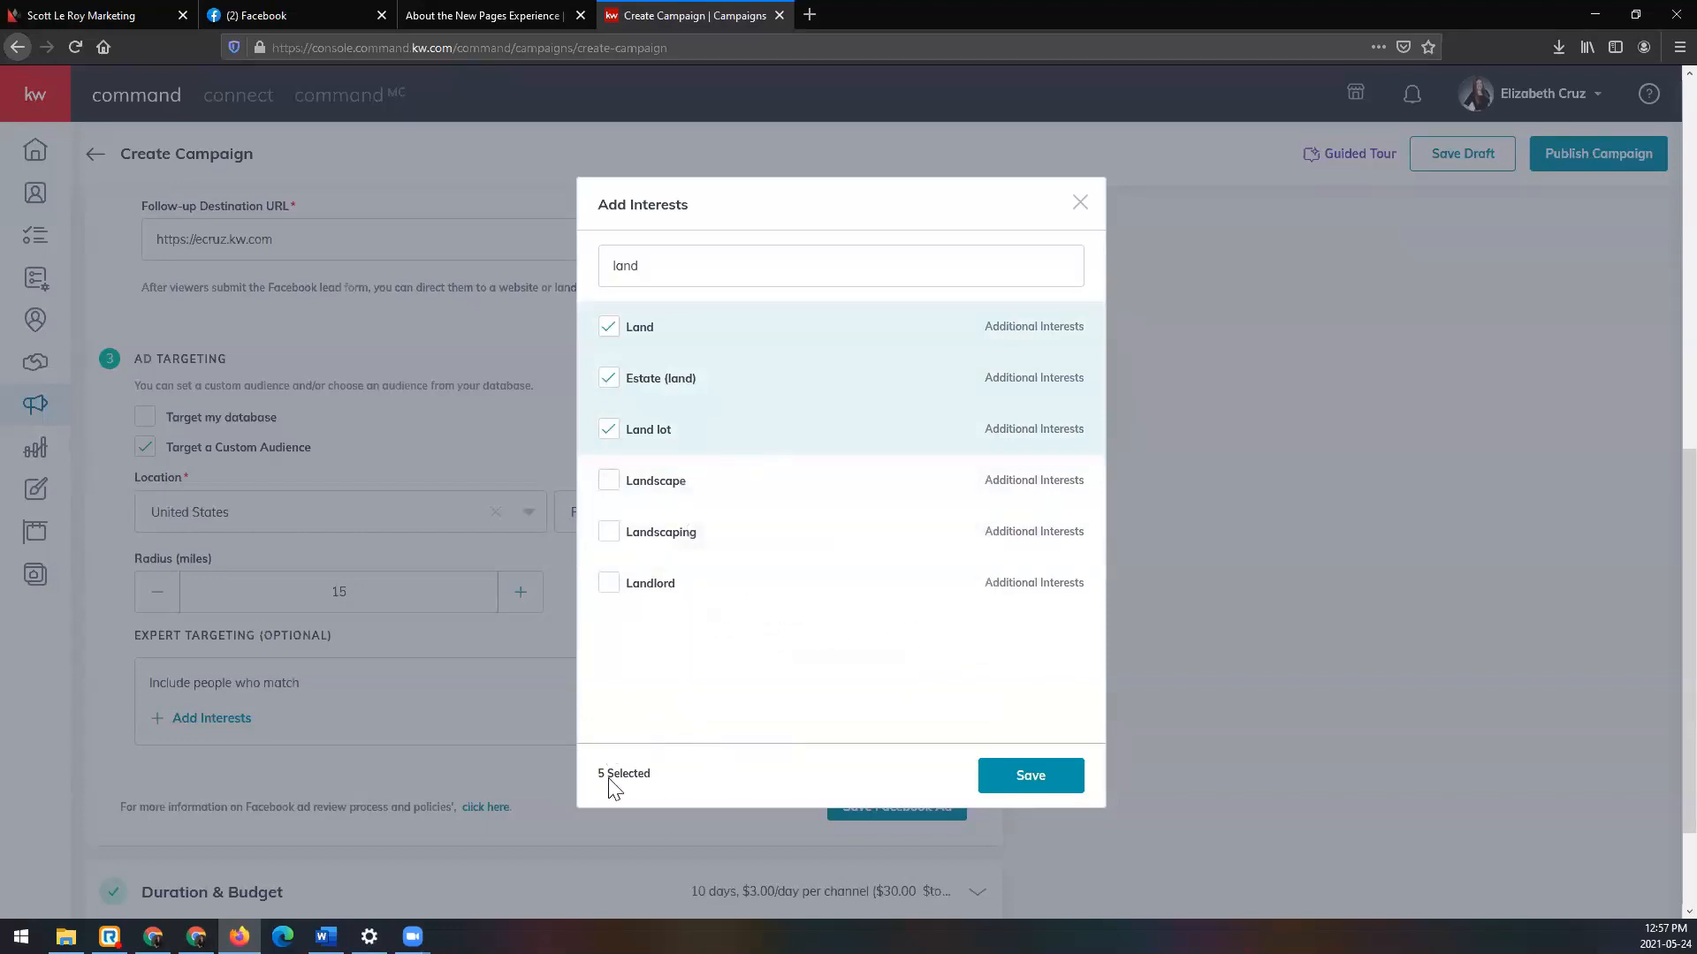
click(1052, 784)
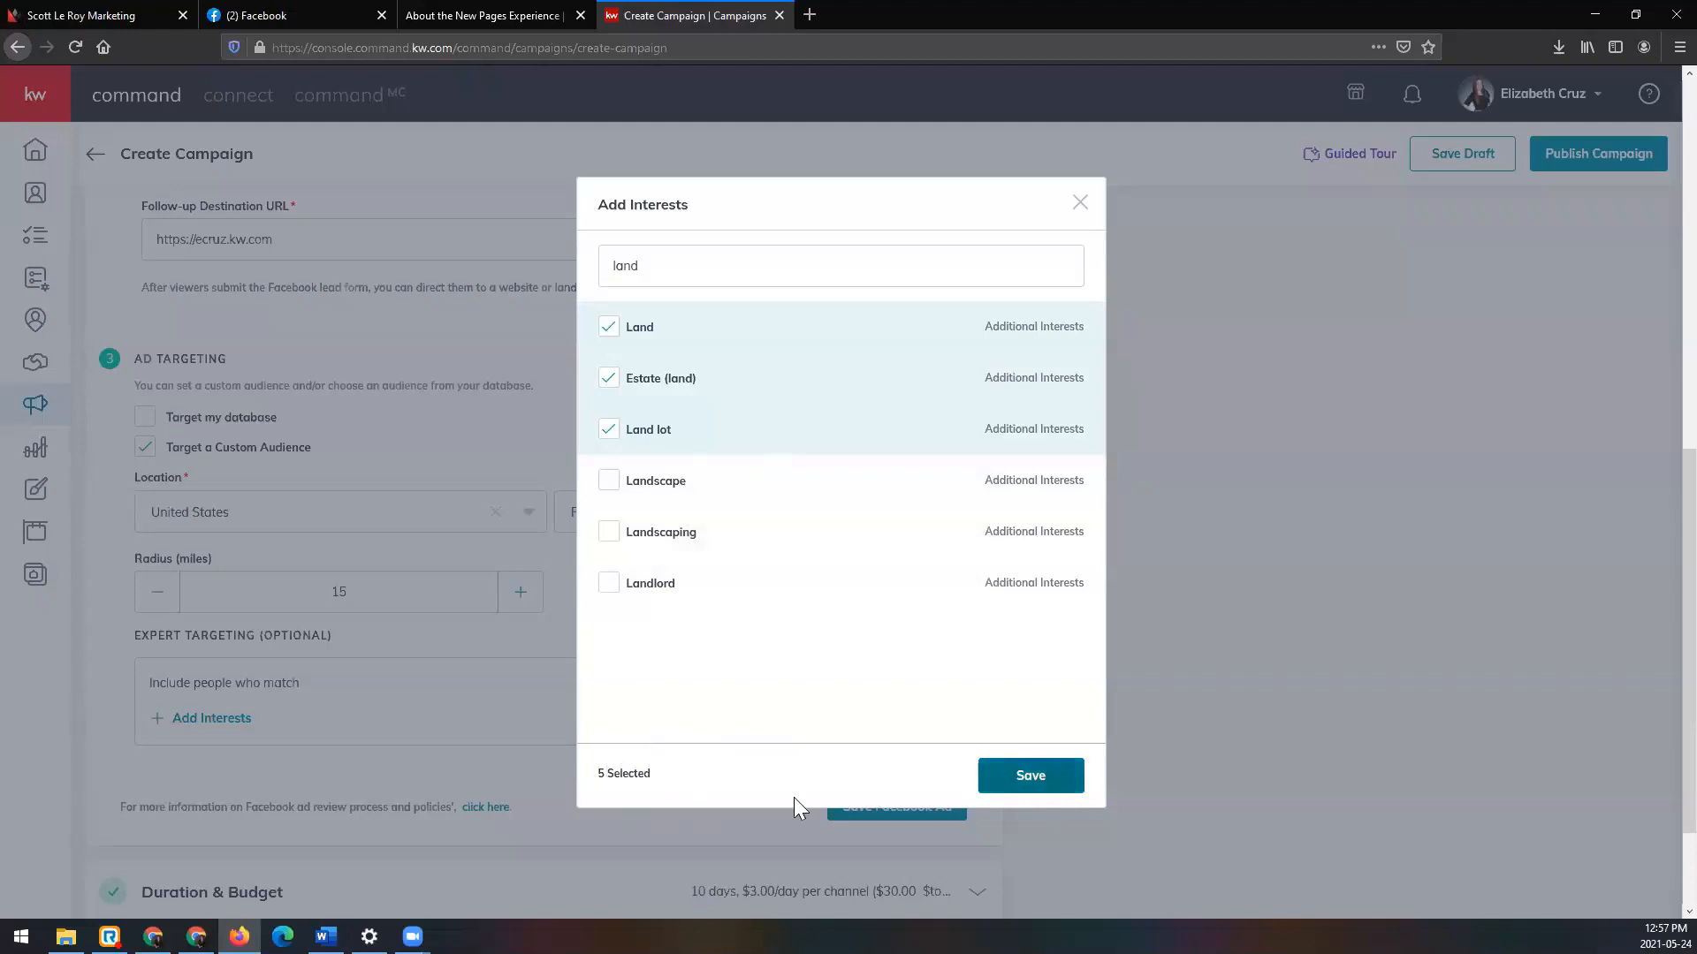
Step: Save the interests and check the Home, Real estate investing, Land, Estate (land), Land lot tags
click(1051, 776)
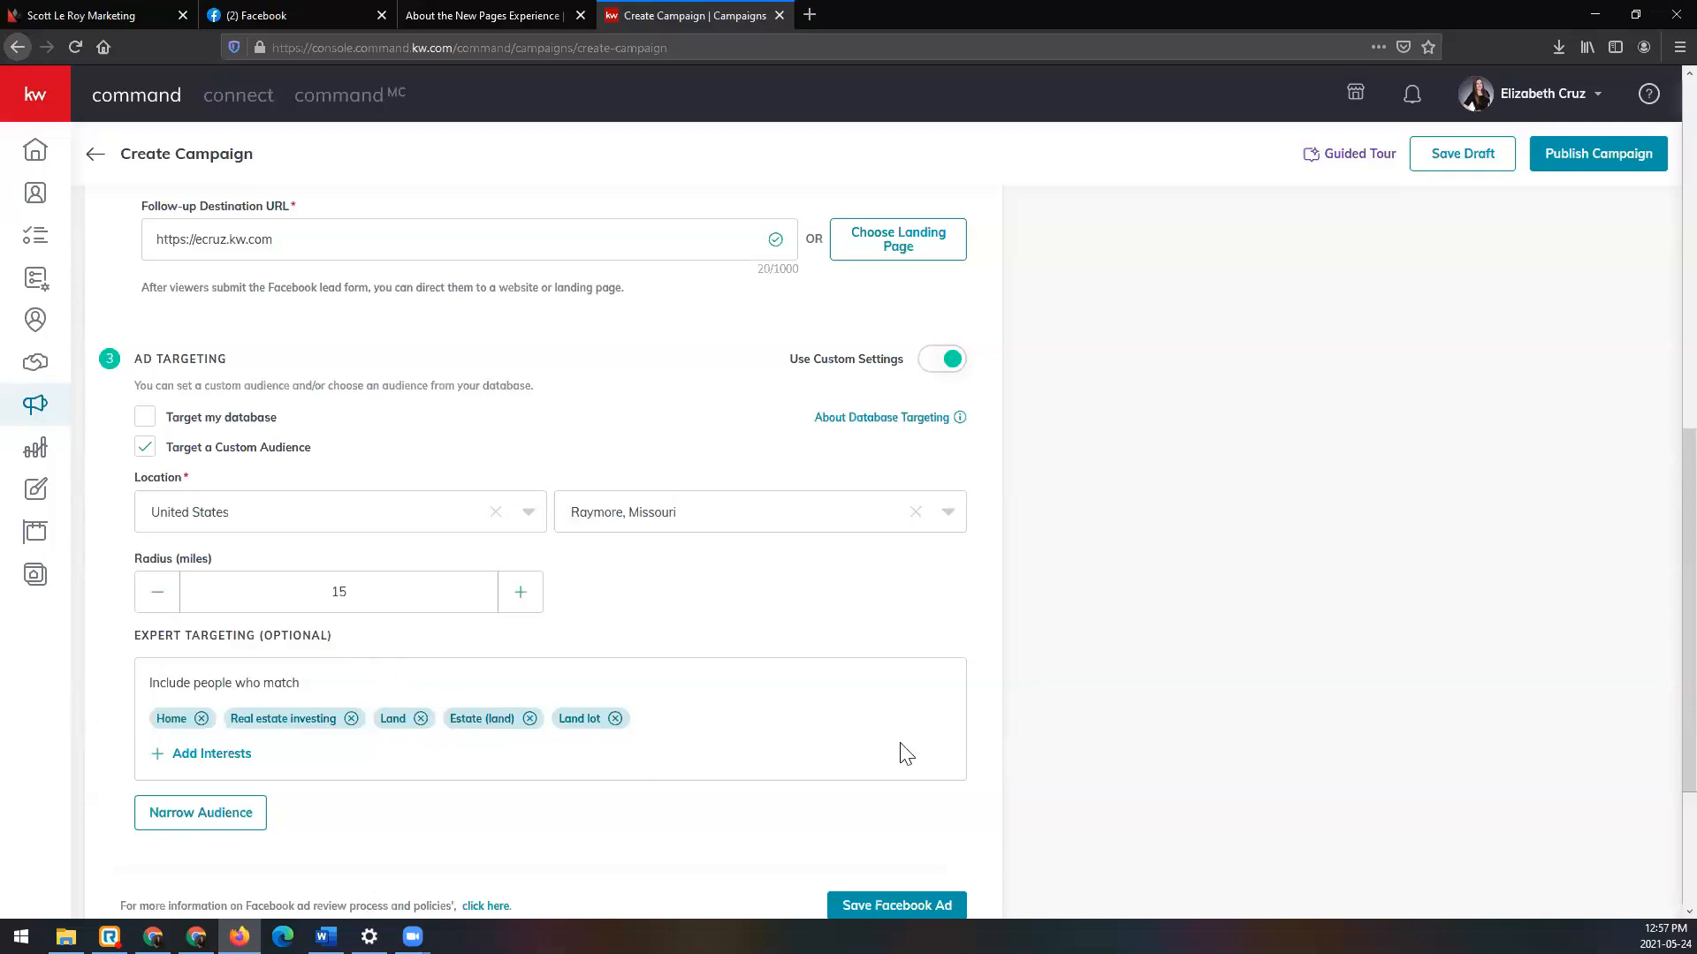
scroll(685, 757, down, 1)
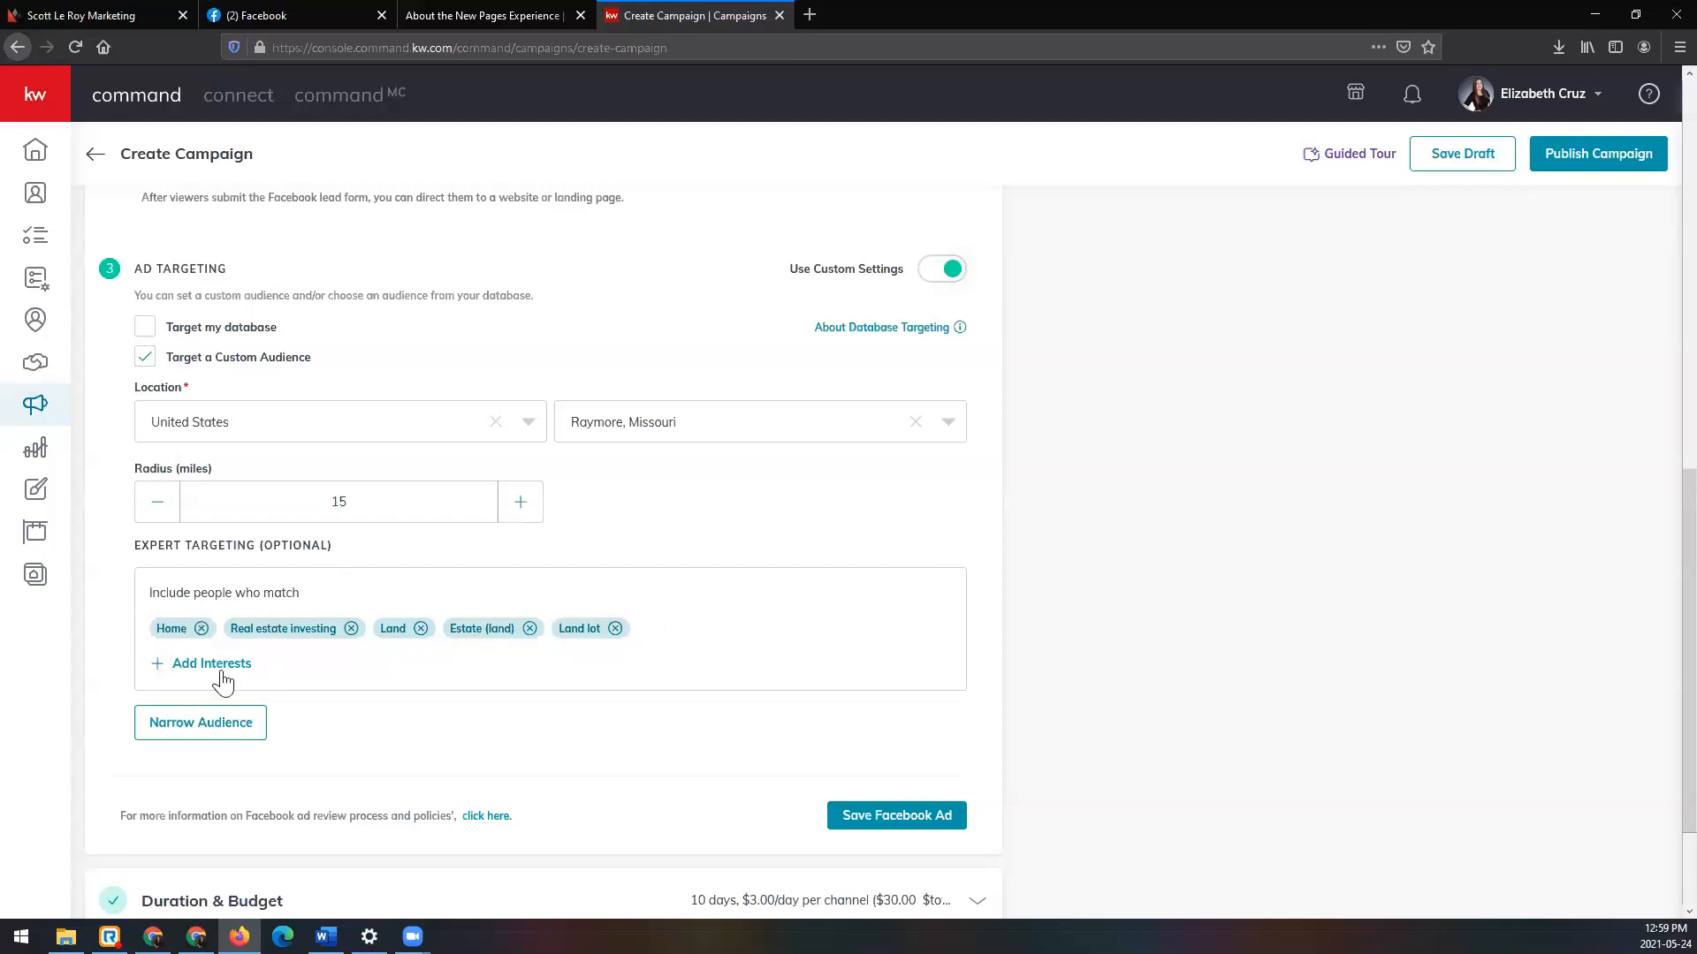
Step: Add a narrowing group requiring Agriculture alongside Home, Real estate investing, Land and Estate (land)
click(217, 730)
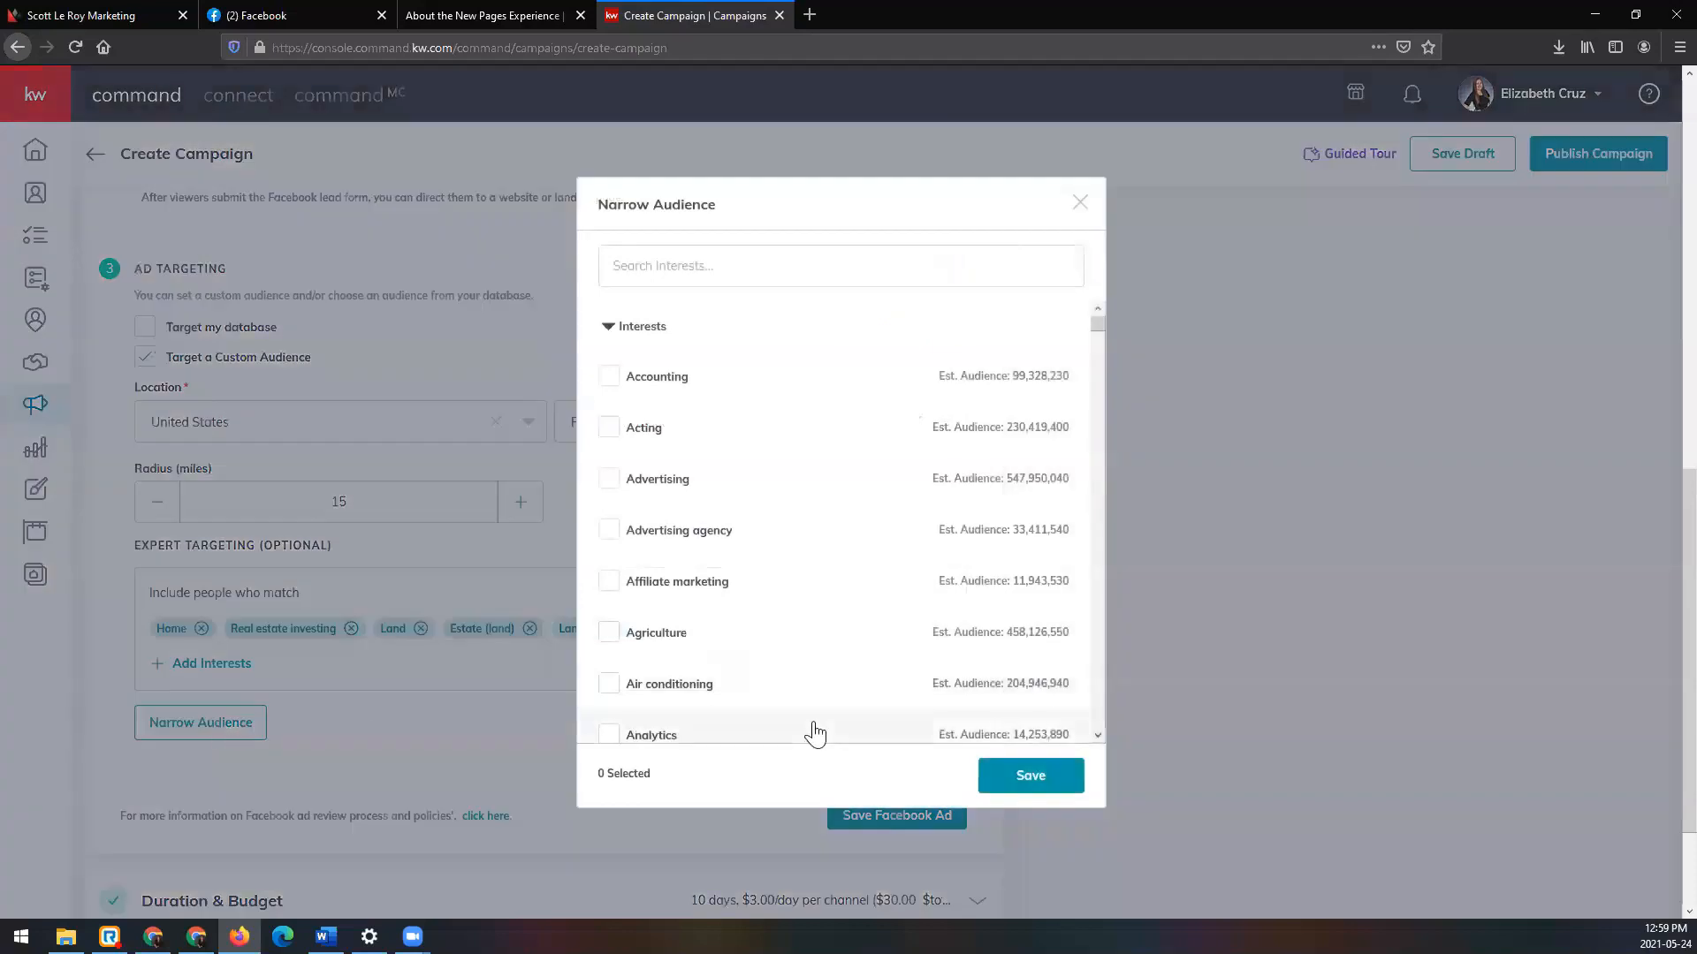
scroll(639, 596, down, 3)
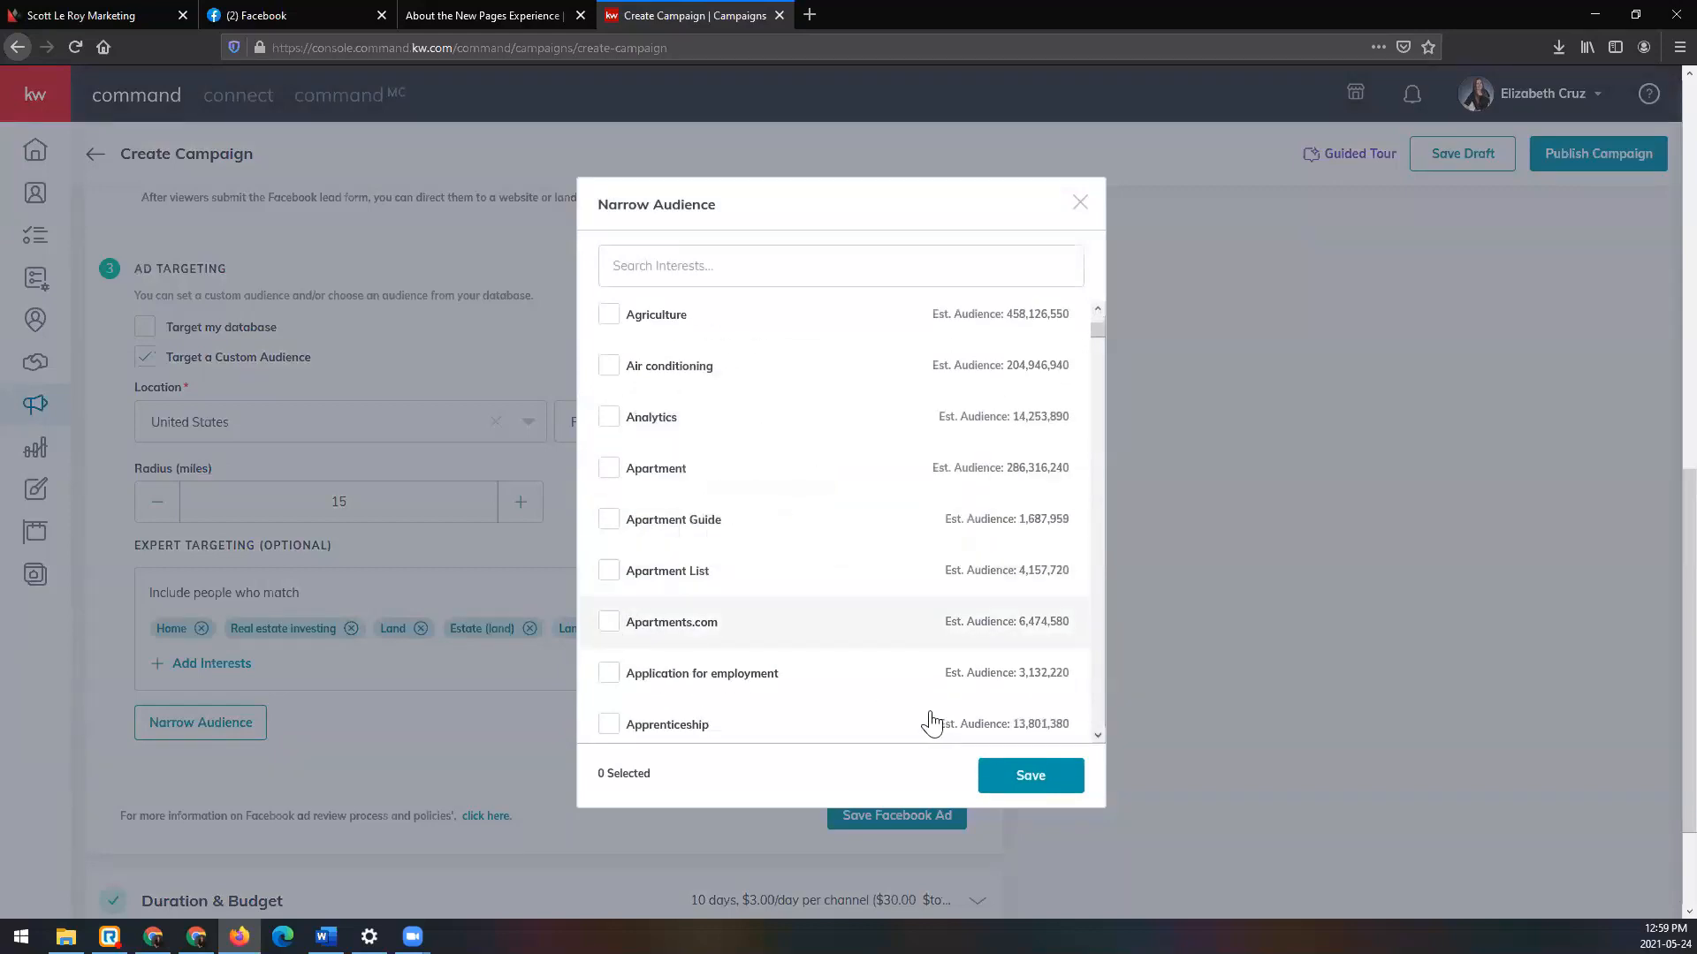
click(608, 623)
click(1056, 777)
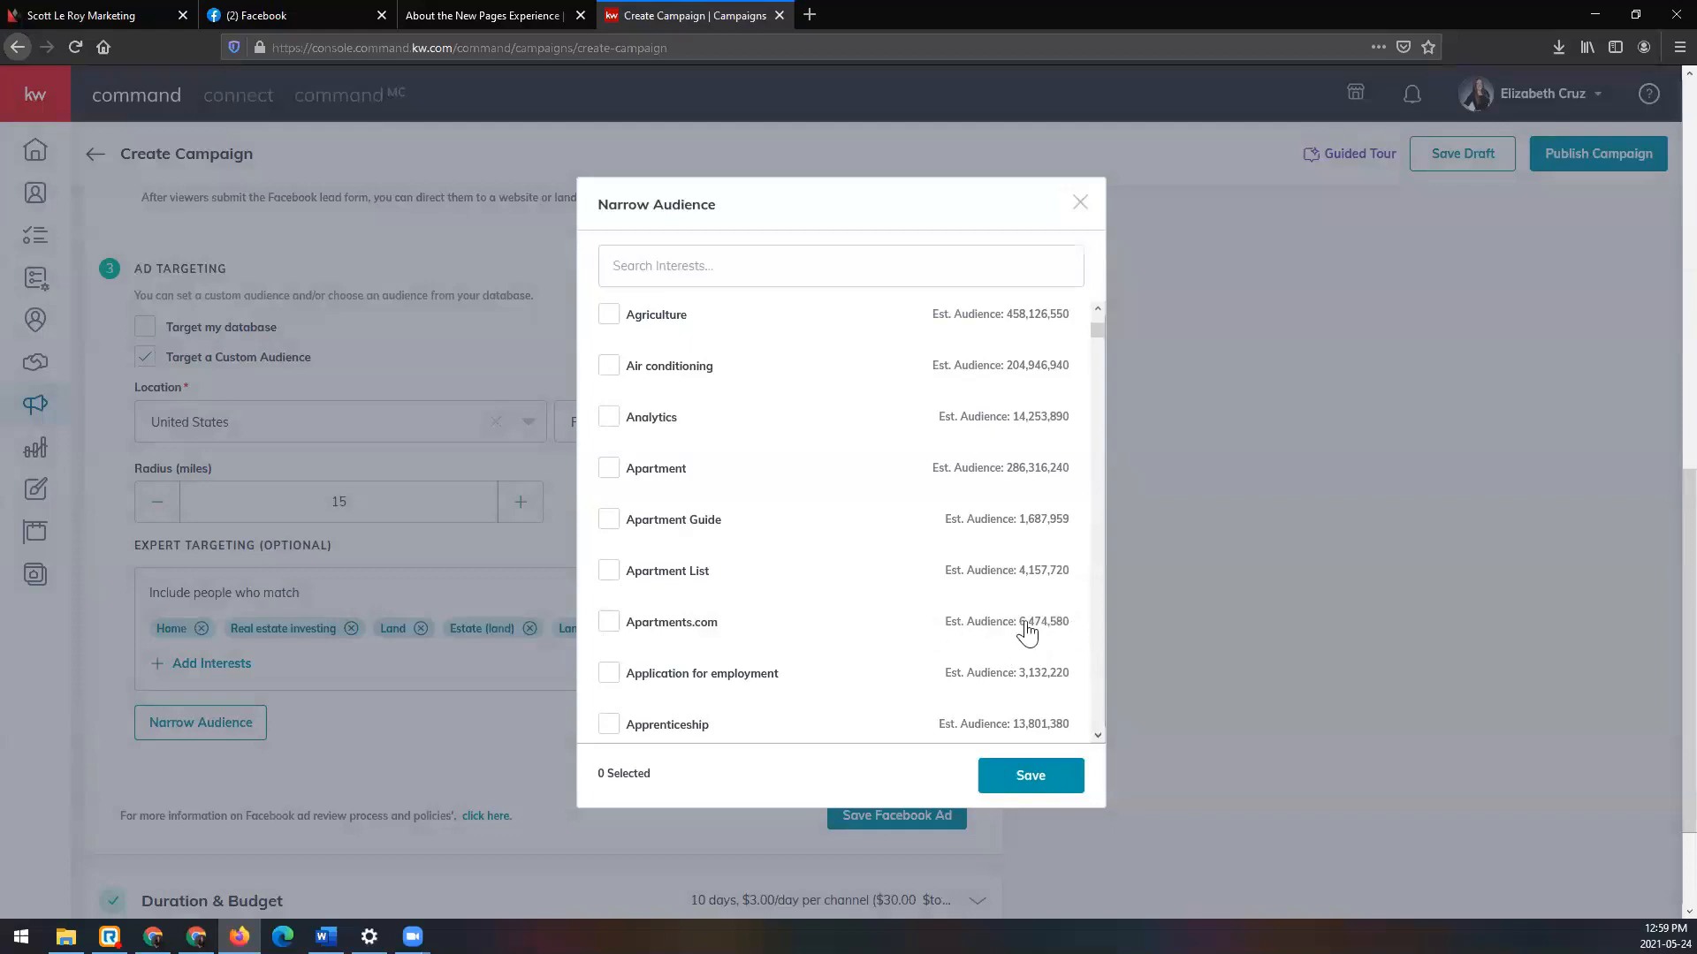
click(566, 629)
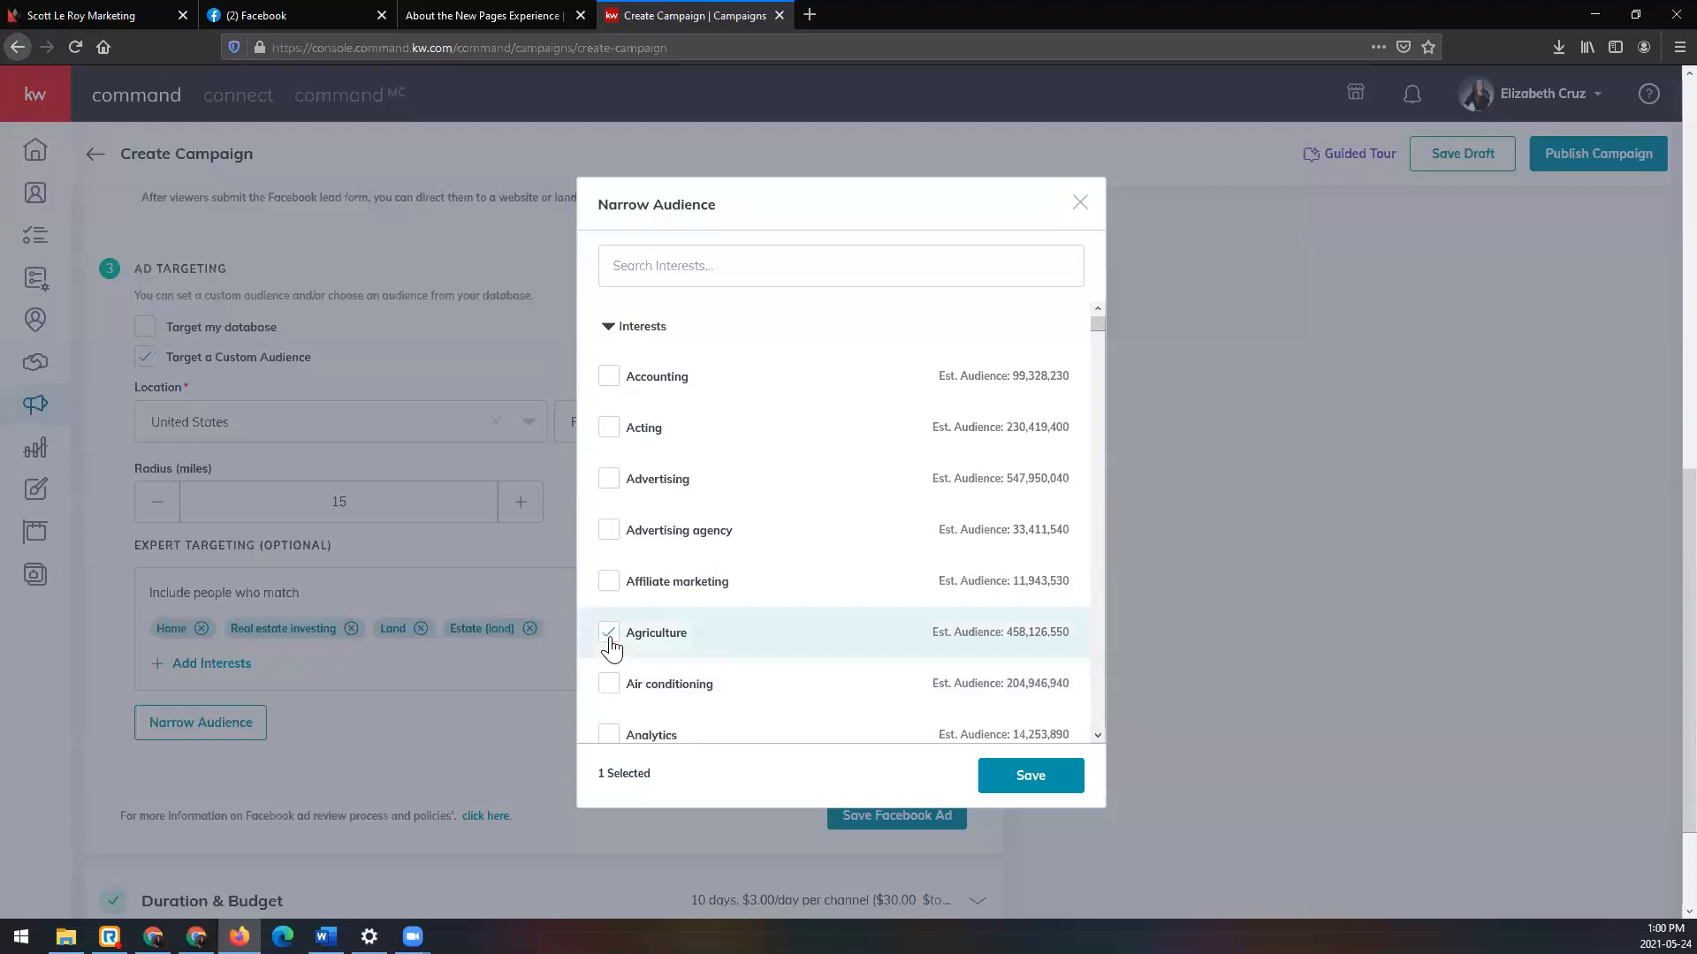
click(1048, 778)
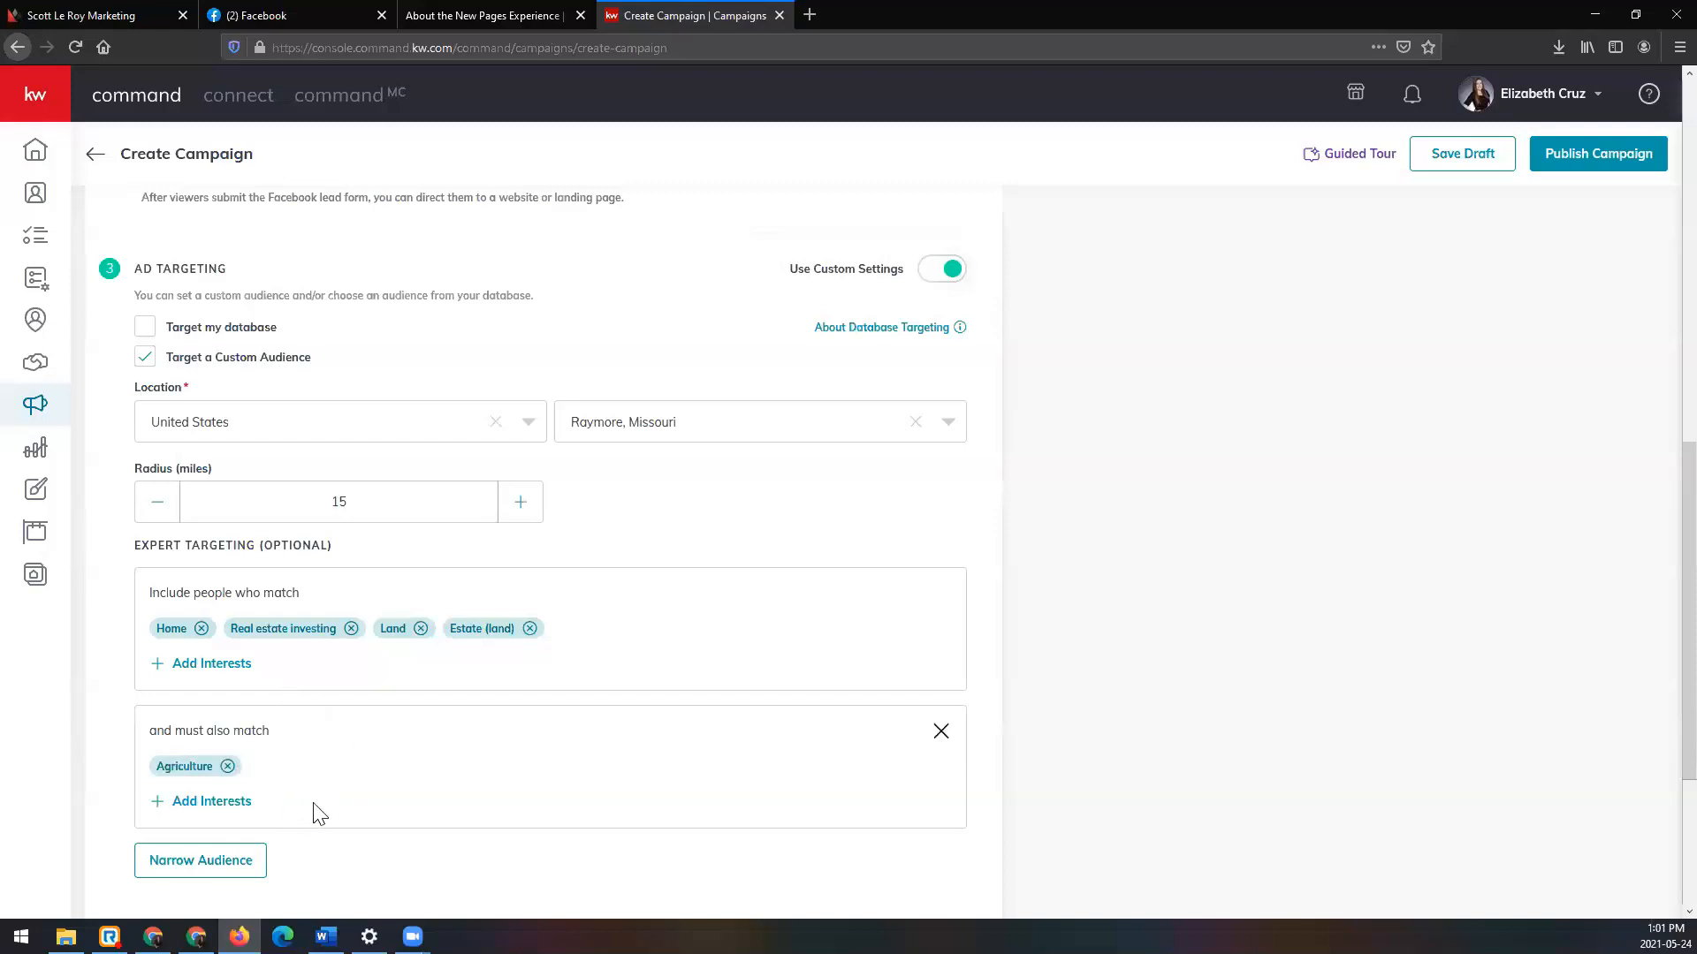
Step: Remove the Agriculture must-also-match requirement and save the Facebook ad settings
click(941, 733)
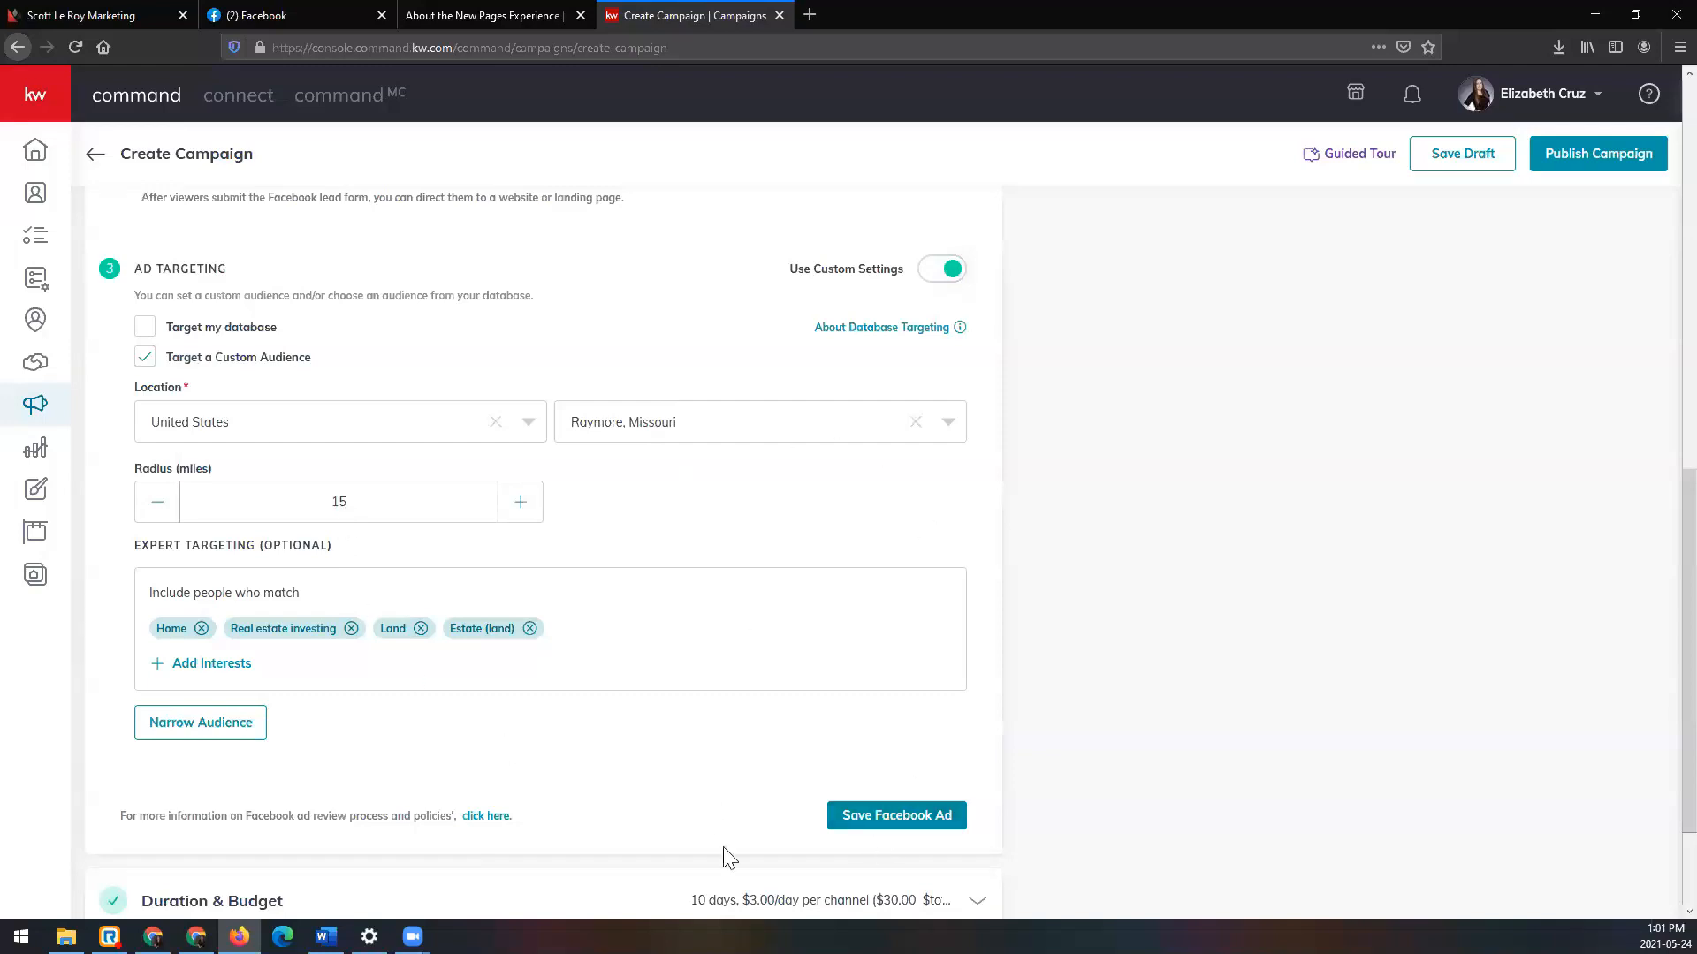
click(945, 817)
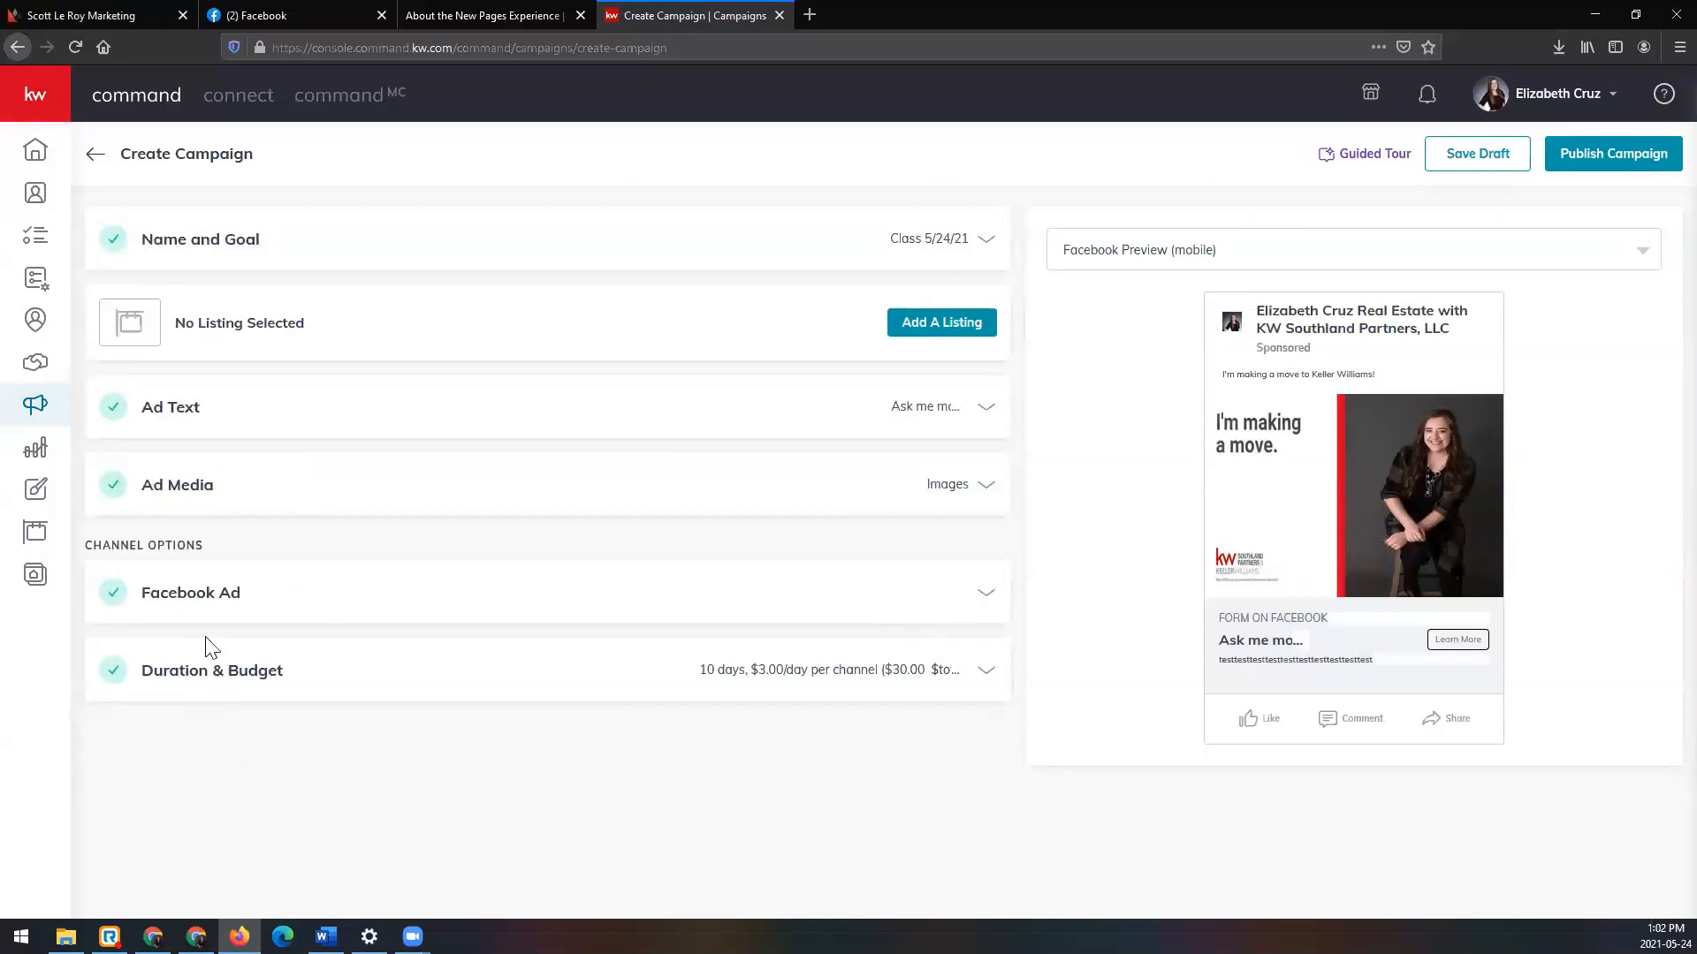
click(149, 25)
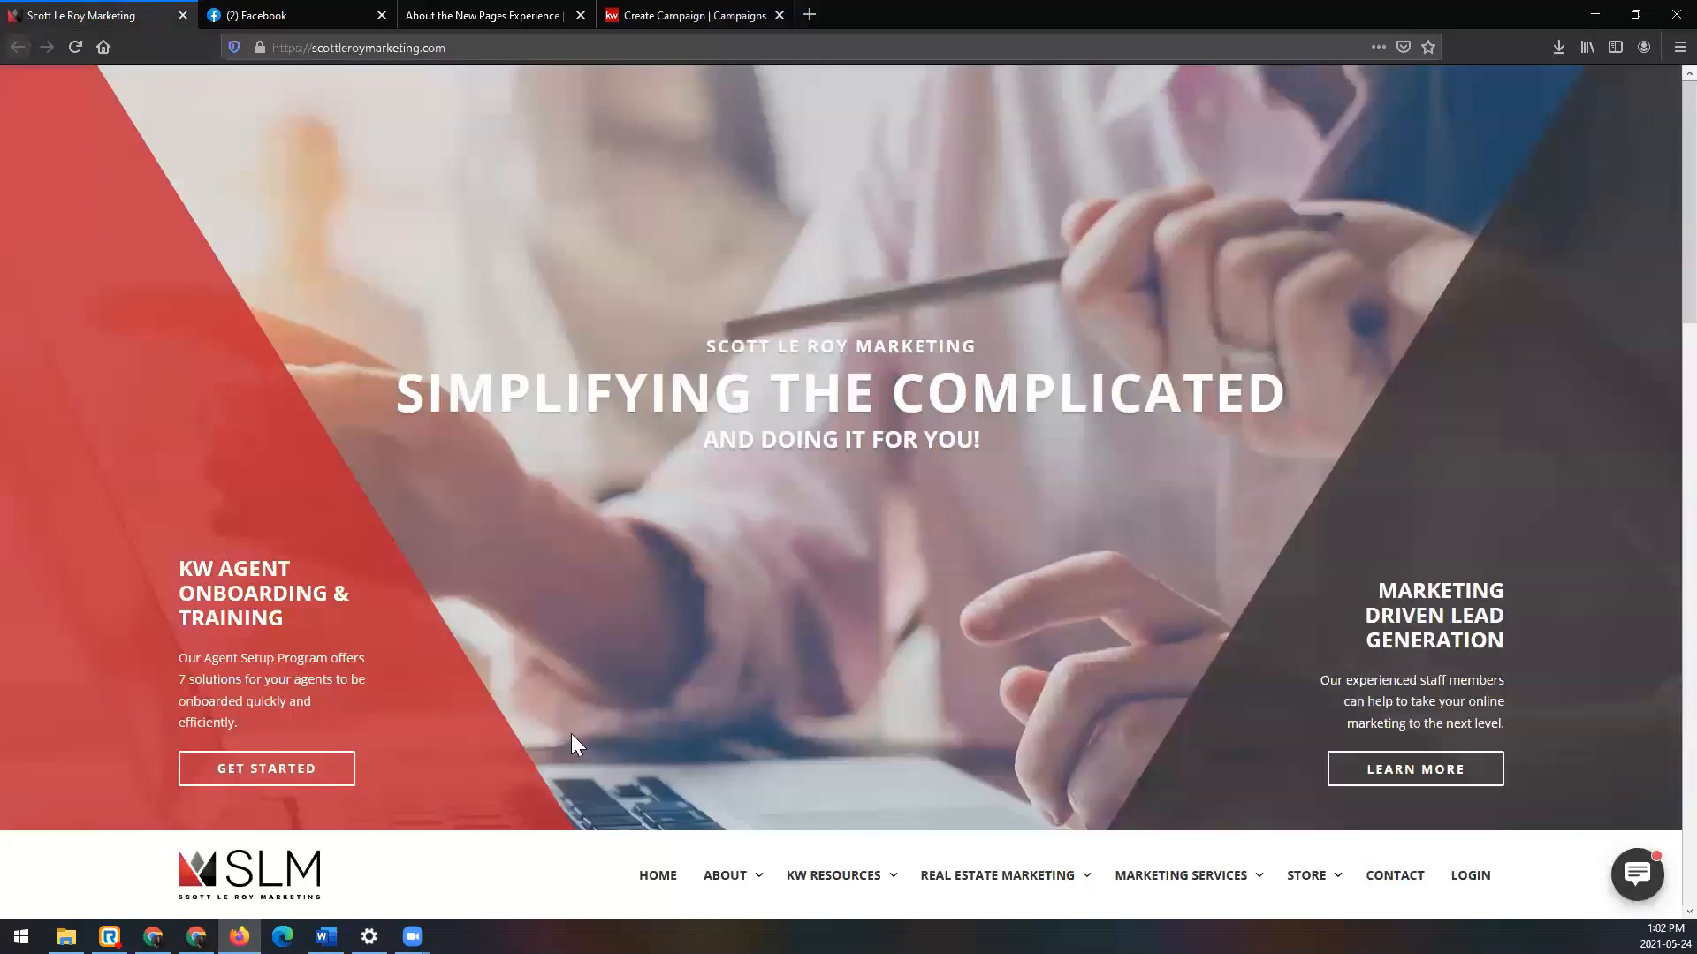
Step: Scroll the Scott Le Roy Marketing page to its footer, then return to Create Campaign
scroll(571, 734, down, 15)
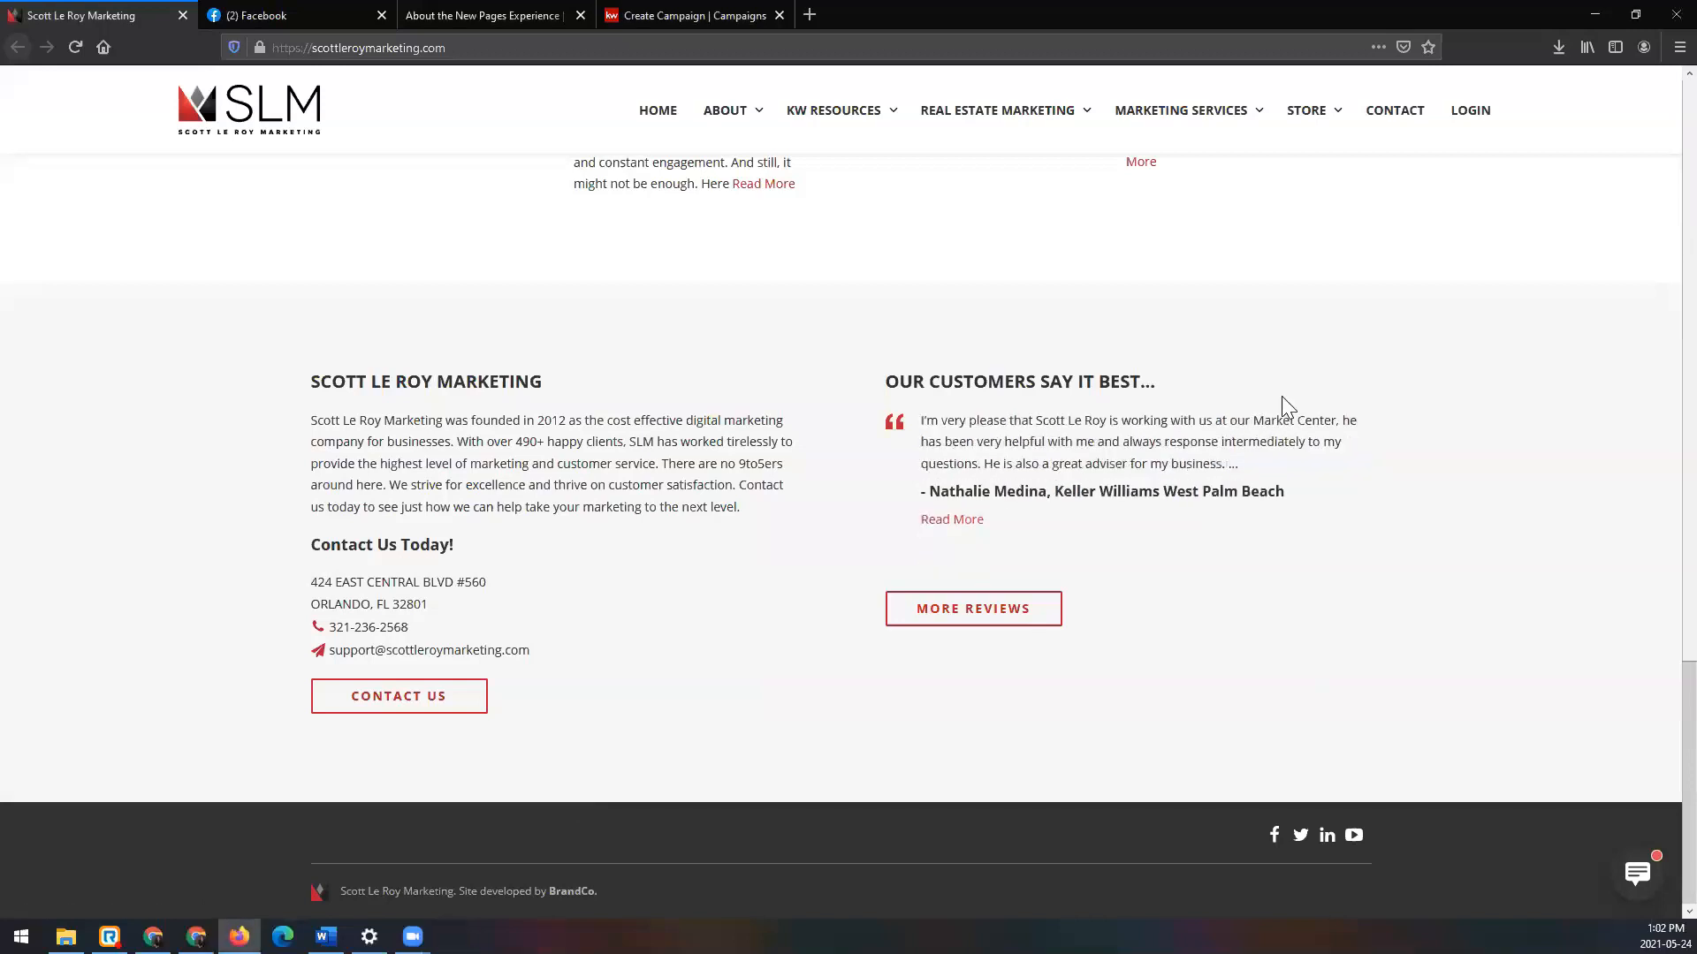
click(616, 13)
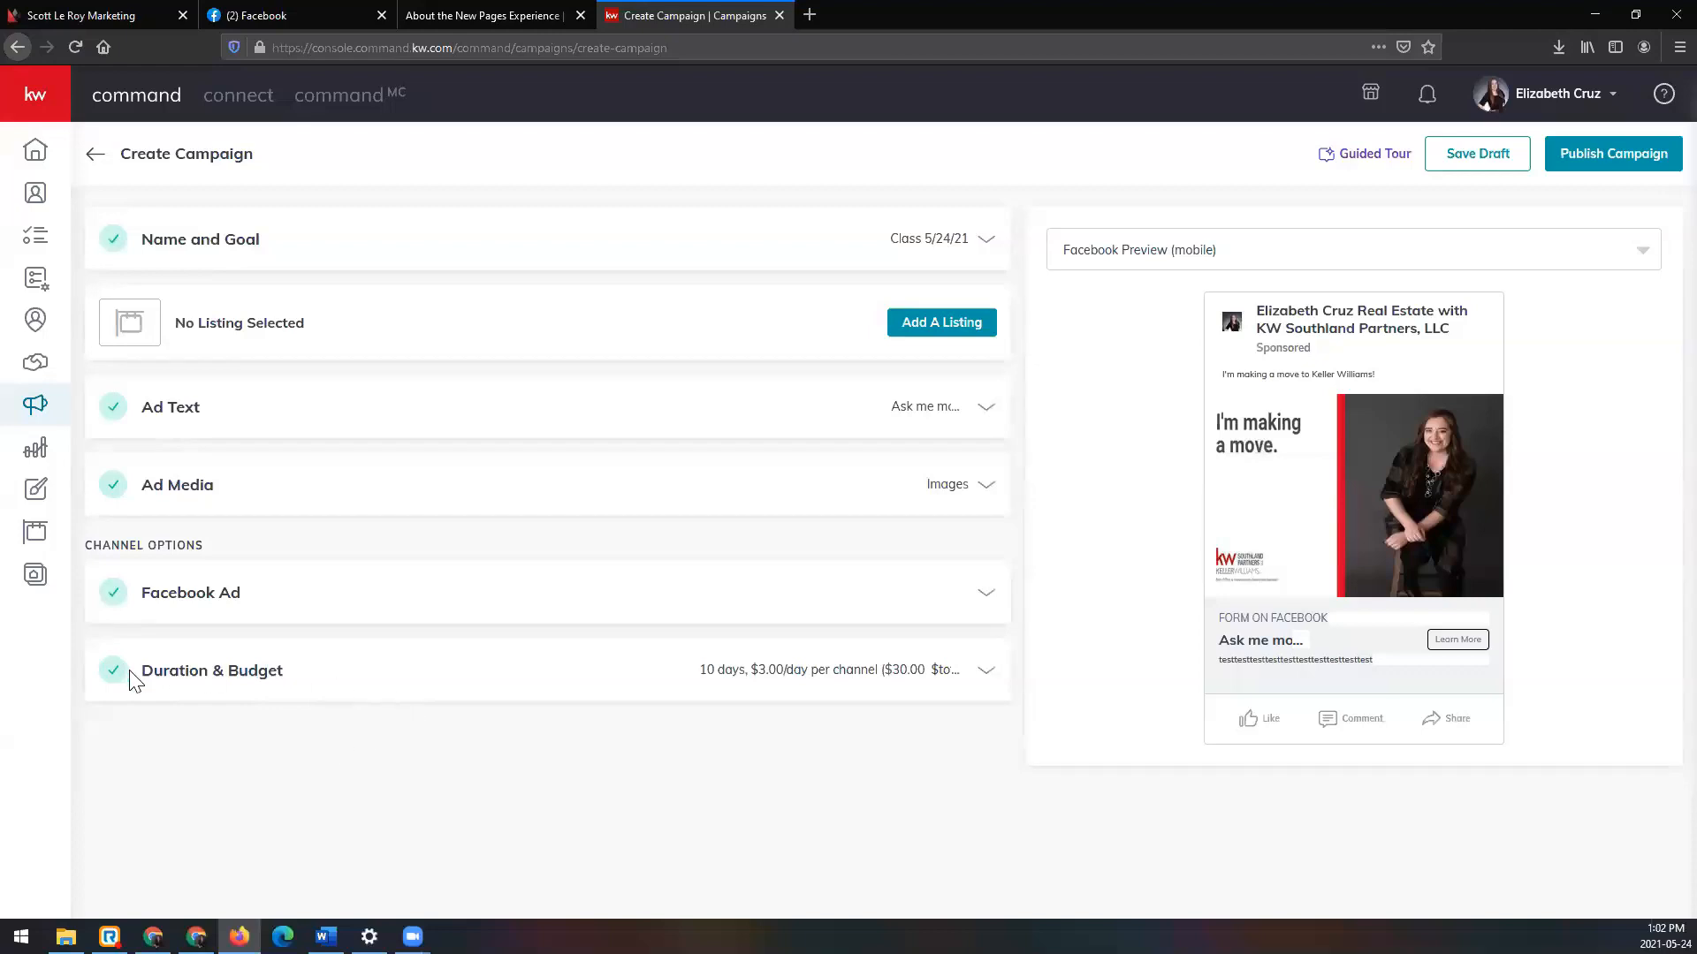
Step: Keep the May 25 start and set the campaign end date to June 5, 2021 (11 days)
click(983, 679)
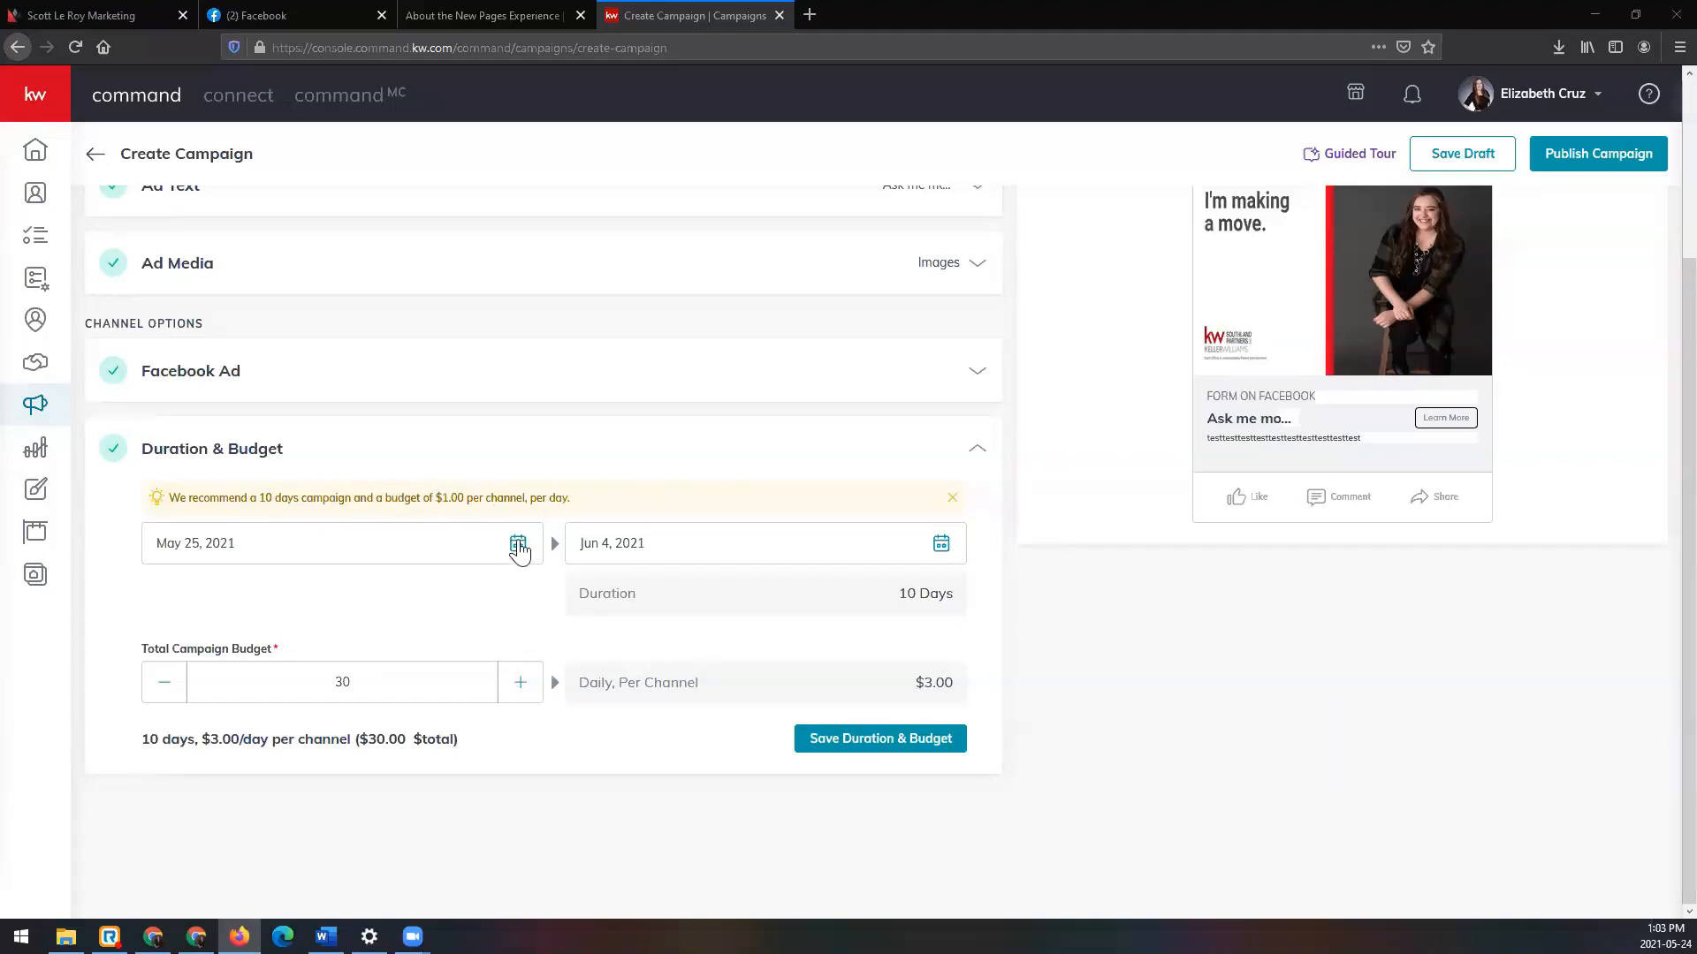
click(518, 546)
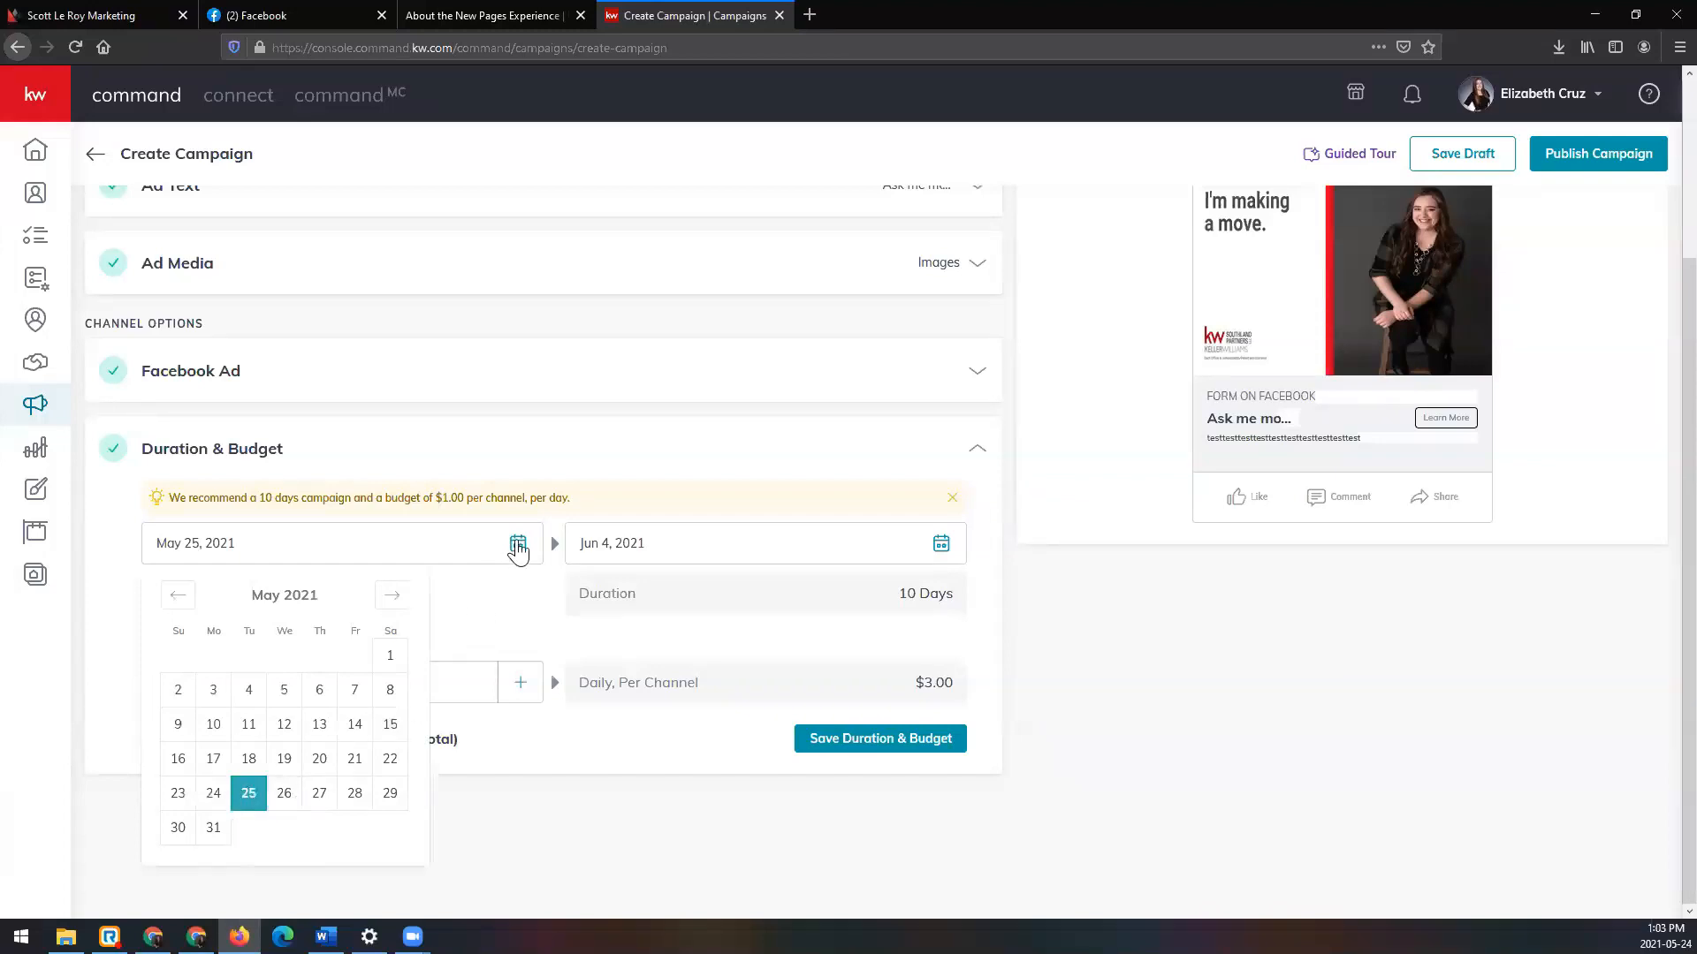
click(499, 601)
click(473, 557)
click(493, 804)
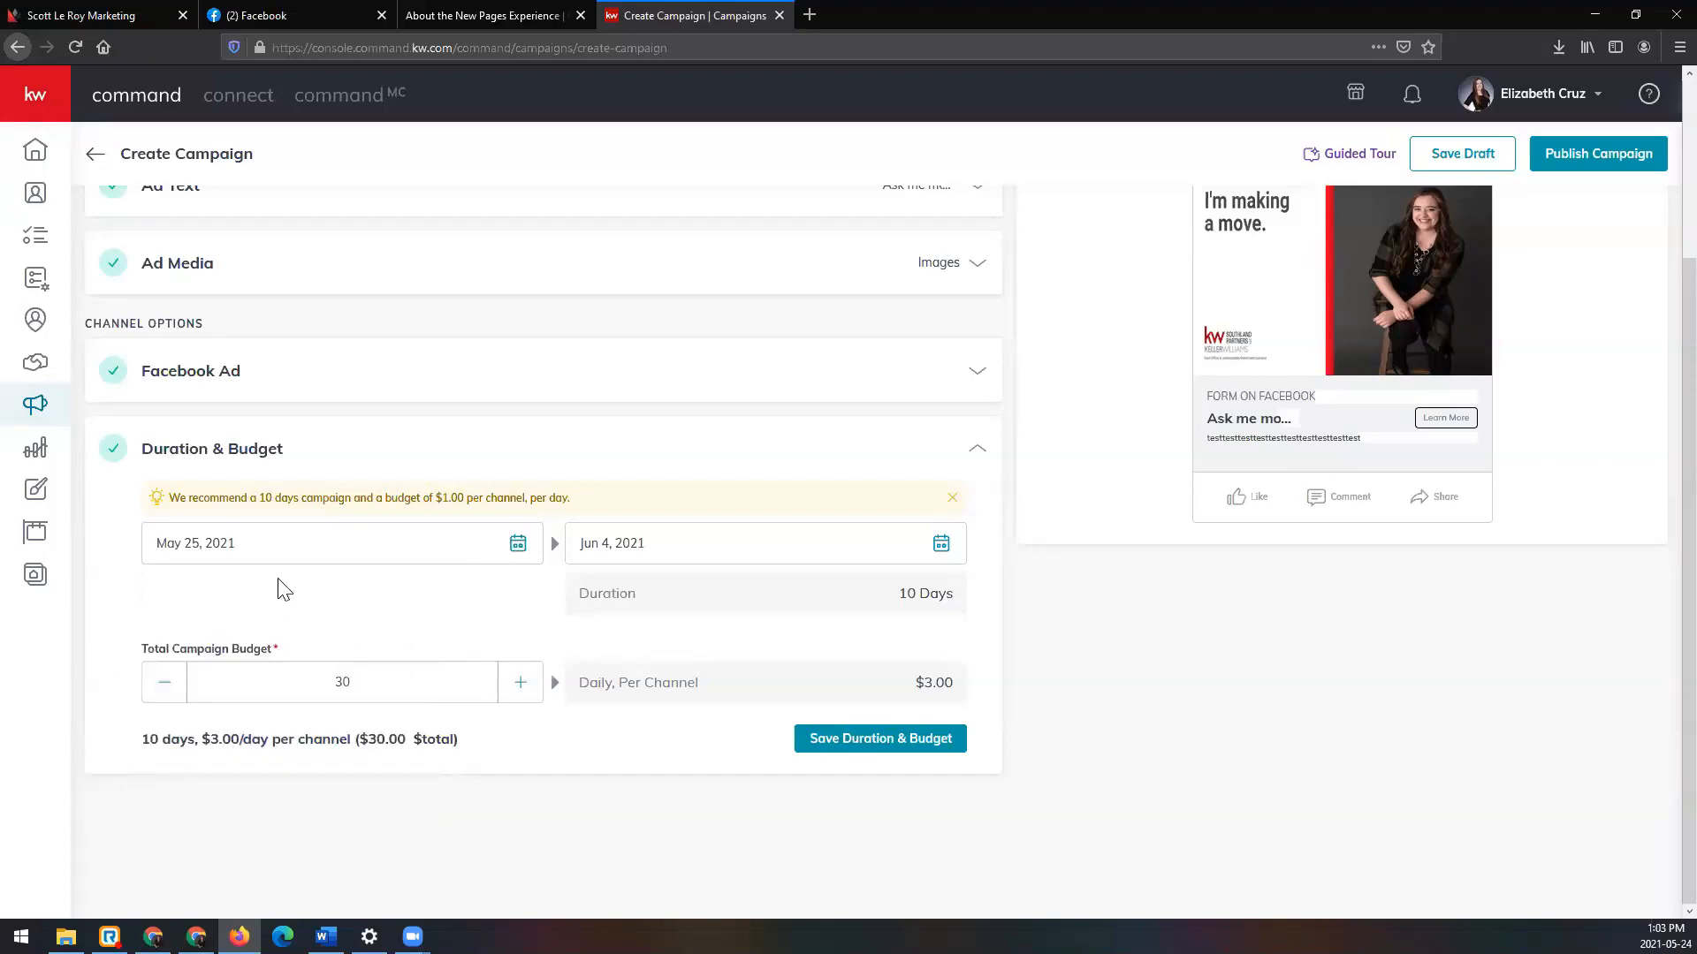
click(938, 548)
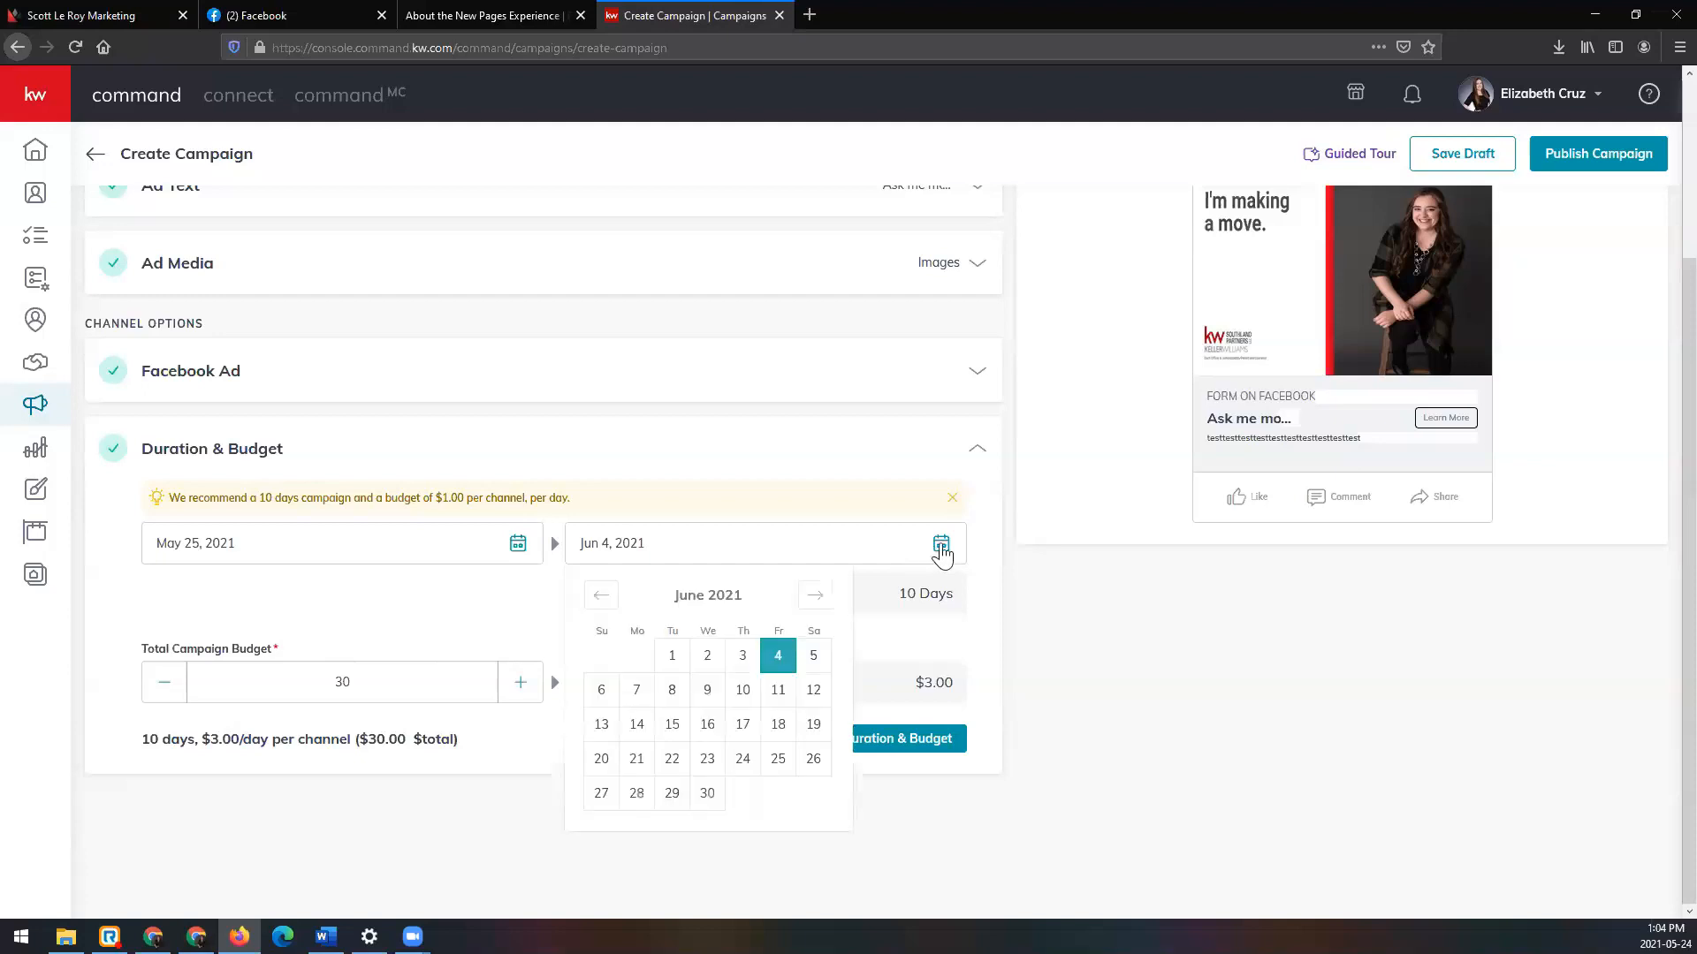
click(808, 662)
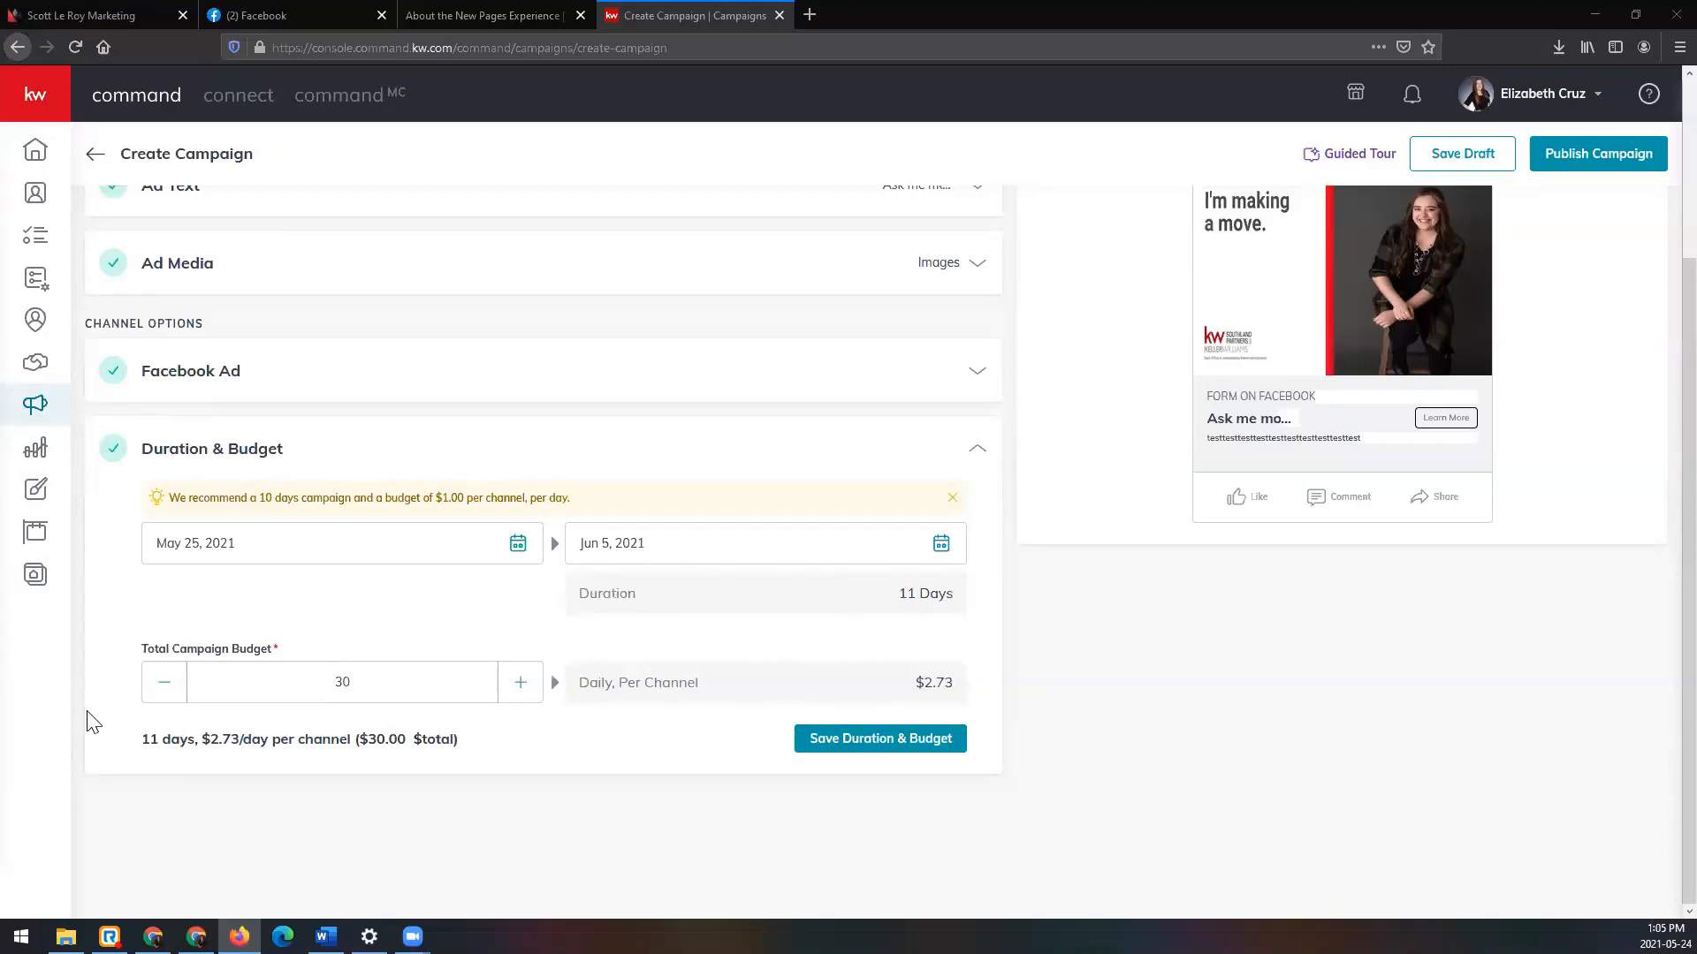
Step: Lower the total campaign budget from $30 to $11, giving $1.00 per day per channel
click(157, 687)
click(158, 688)
click(158, 687)
click(157, 687)
double_click(158, 687)
double_click(157, 687)
double_click(164, 687)
click(166, 687)
double_click(172, 685)
triple_click(171, 689)
triple_click(171, 689)
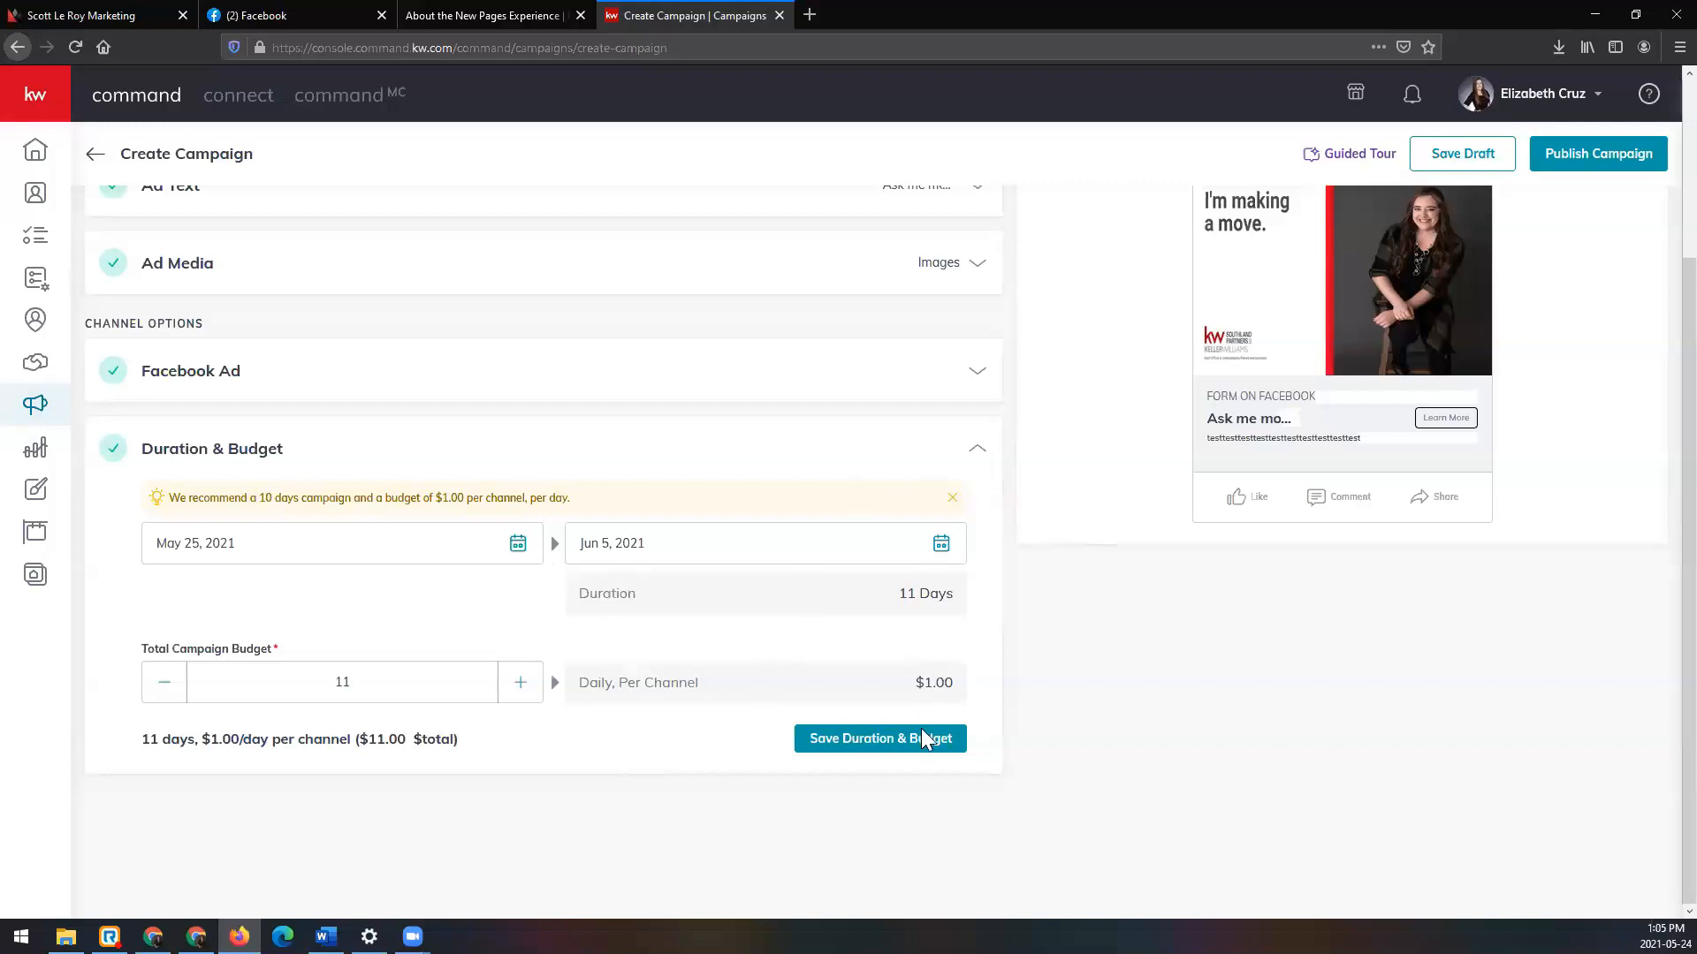
Step: Save Duration & Budget at 11 days, $1.00/day per channel, $11.00 total
click(938, 747)
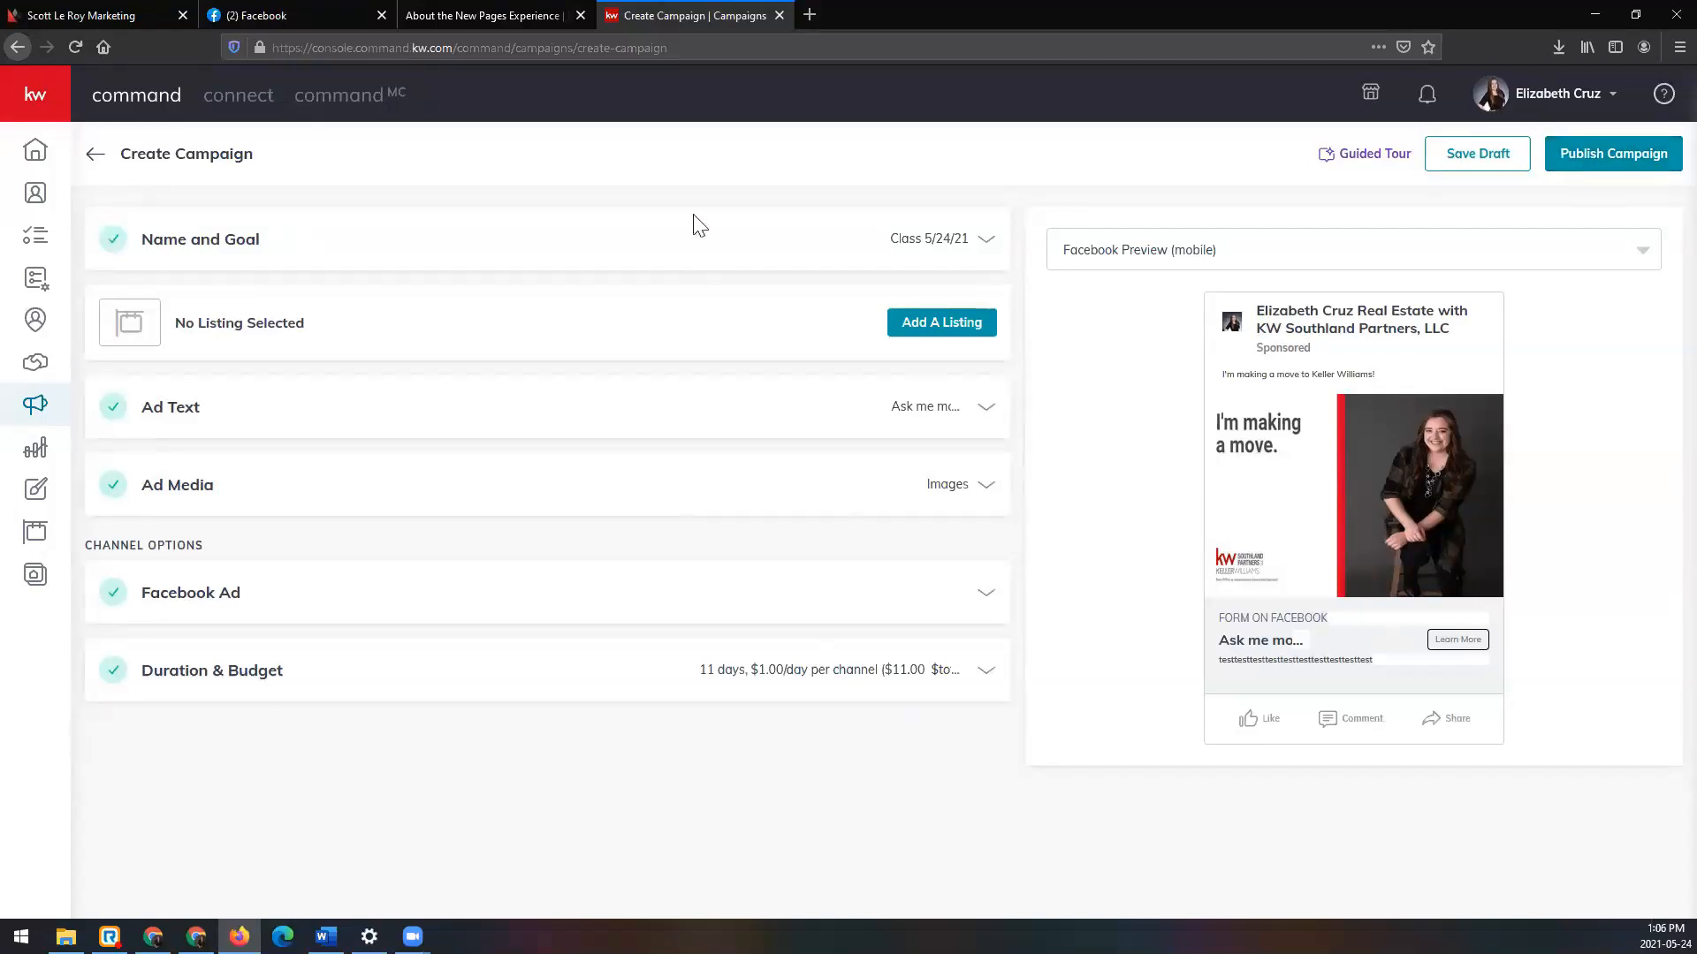
Step: Save the Class 5/24/21 Facebook campaign as a draft and confirm it
click(1489, 168)
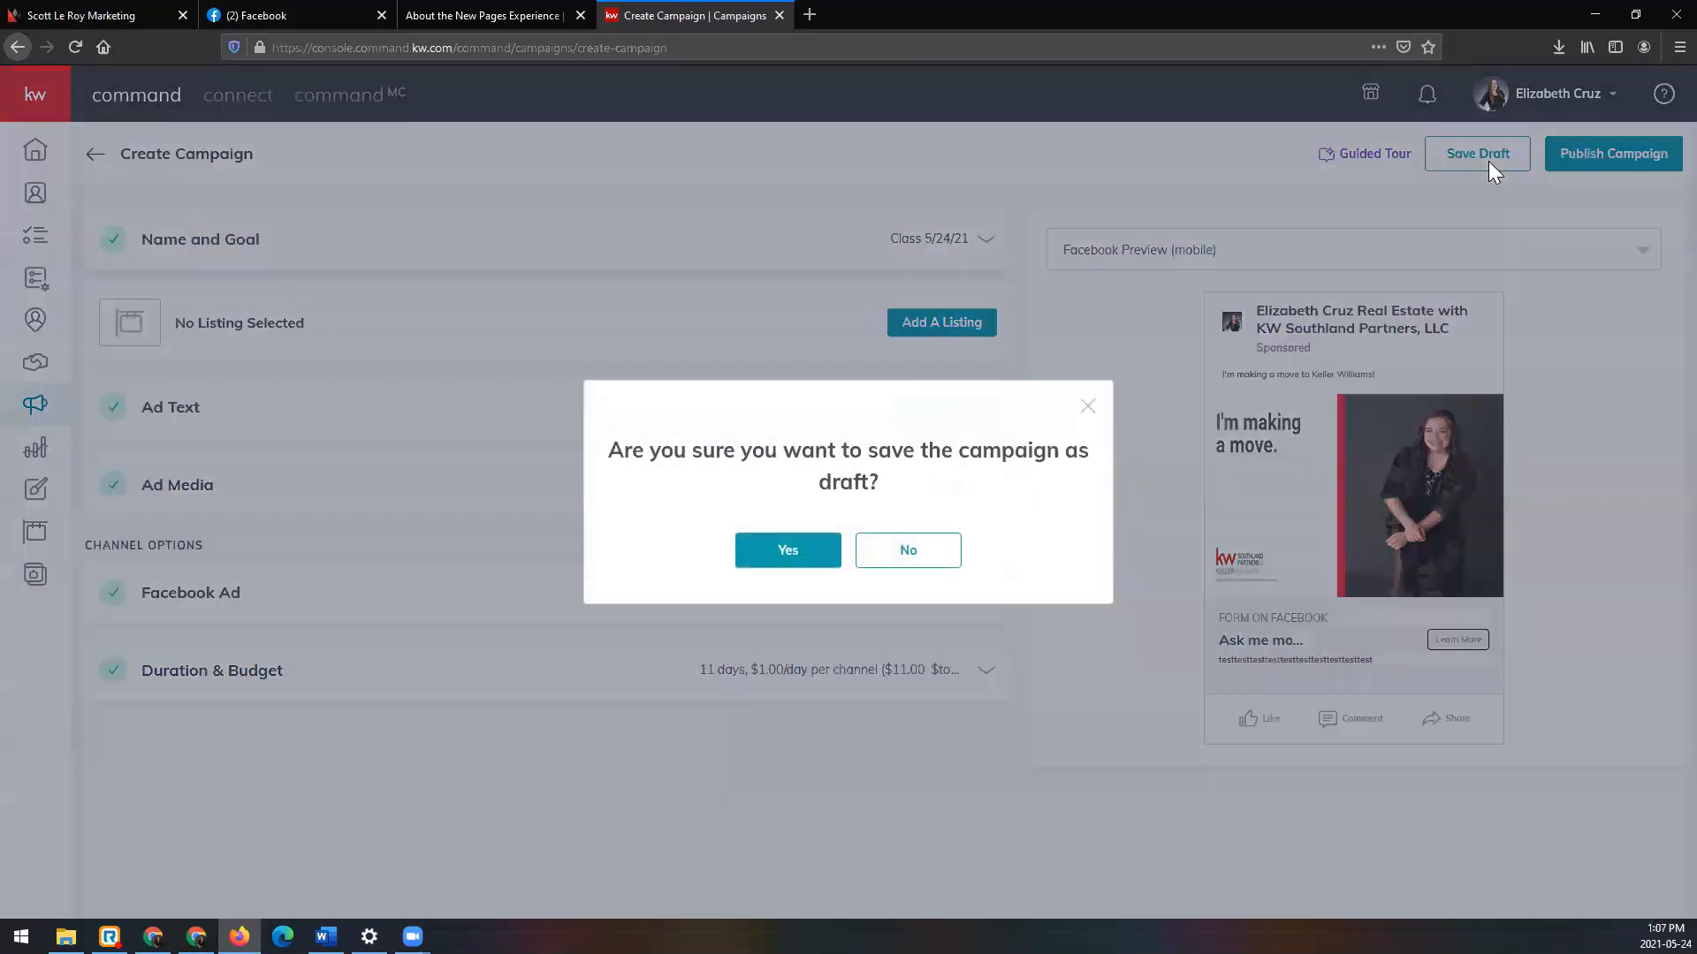
click(799, 554)
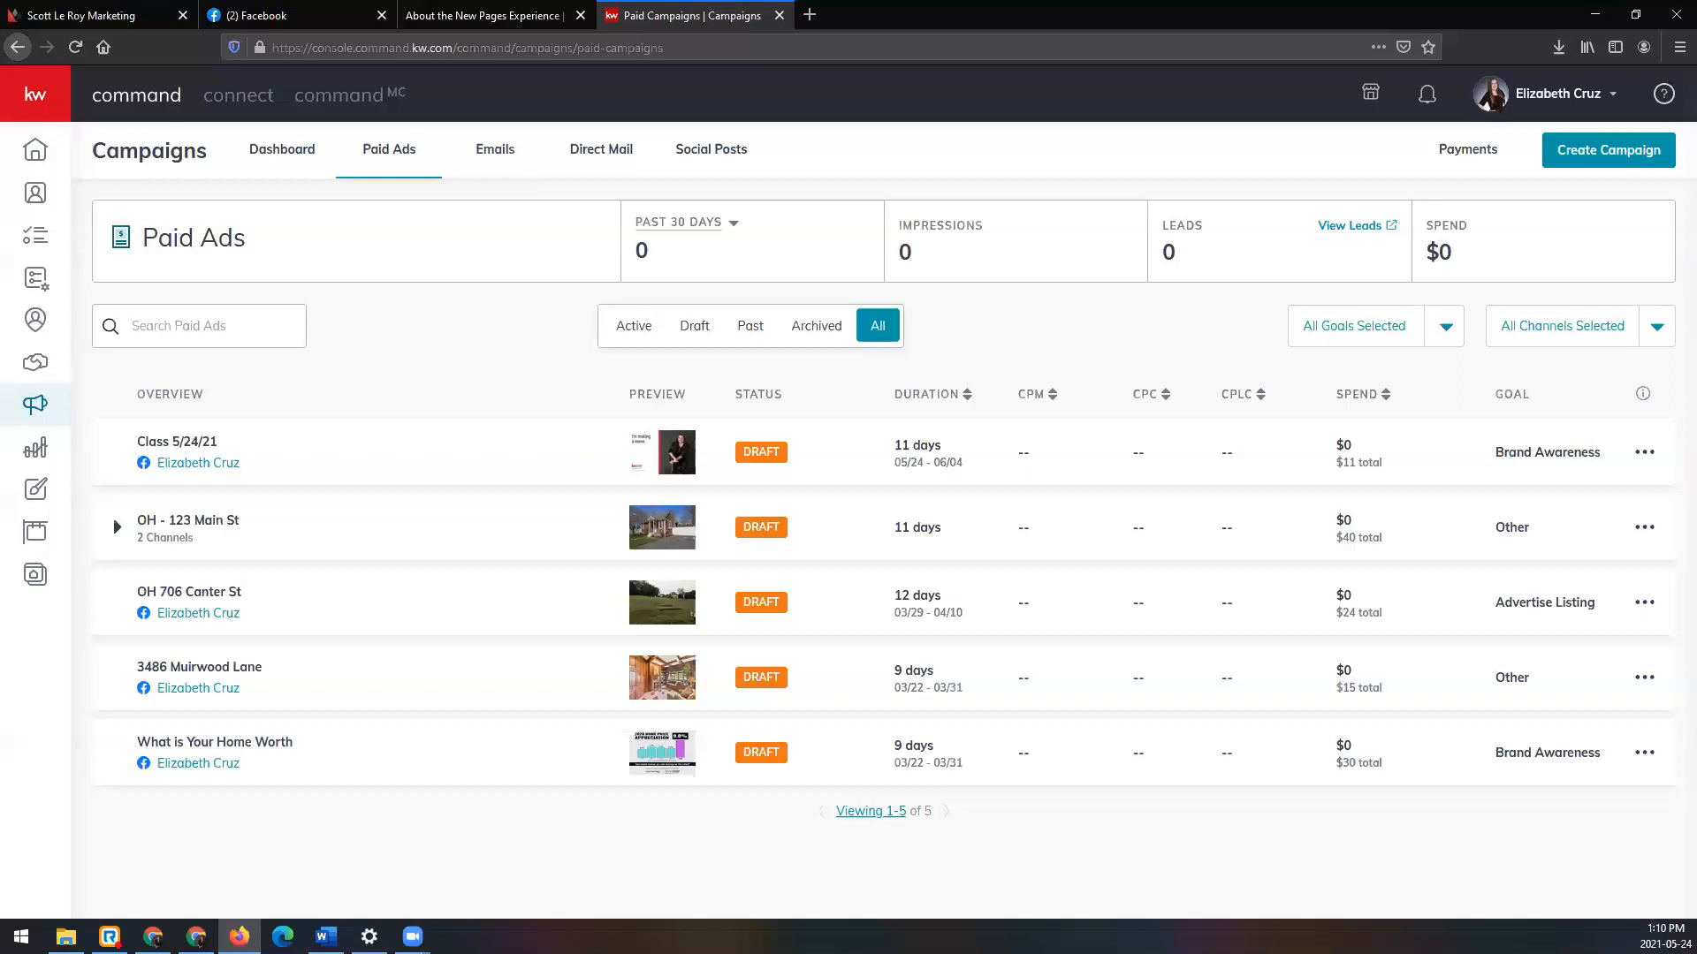
click(106, 15)
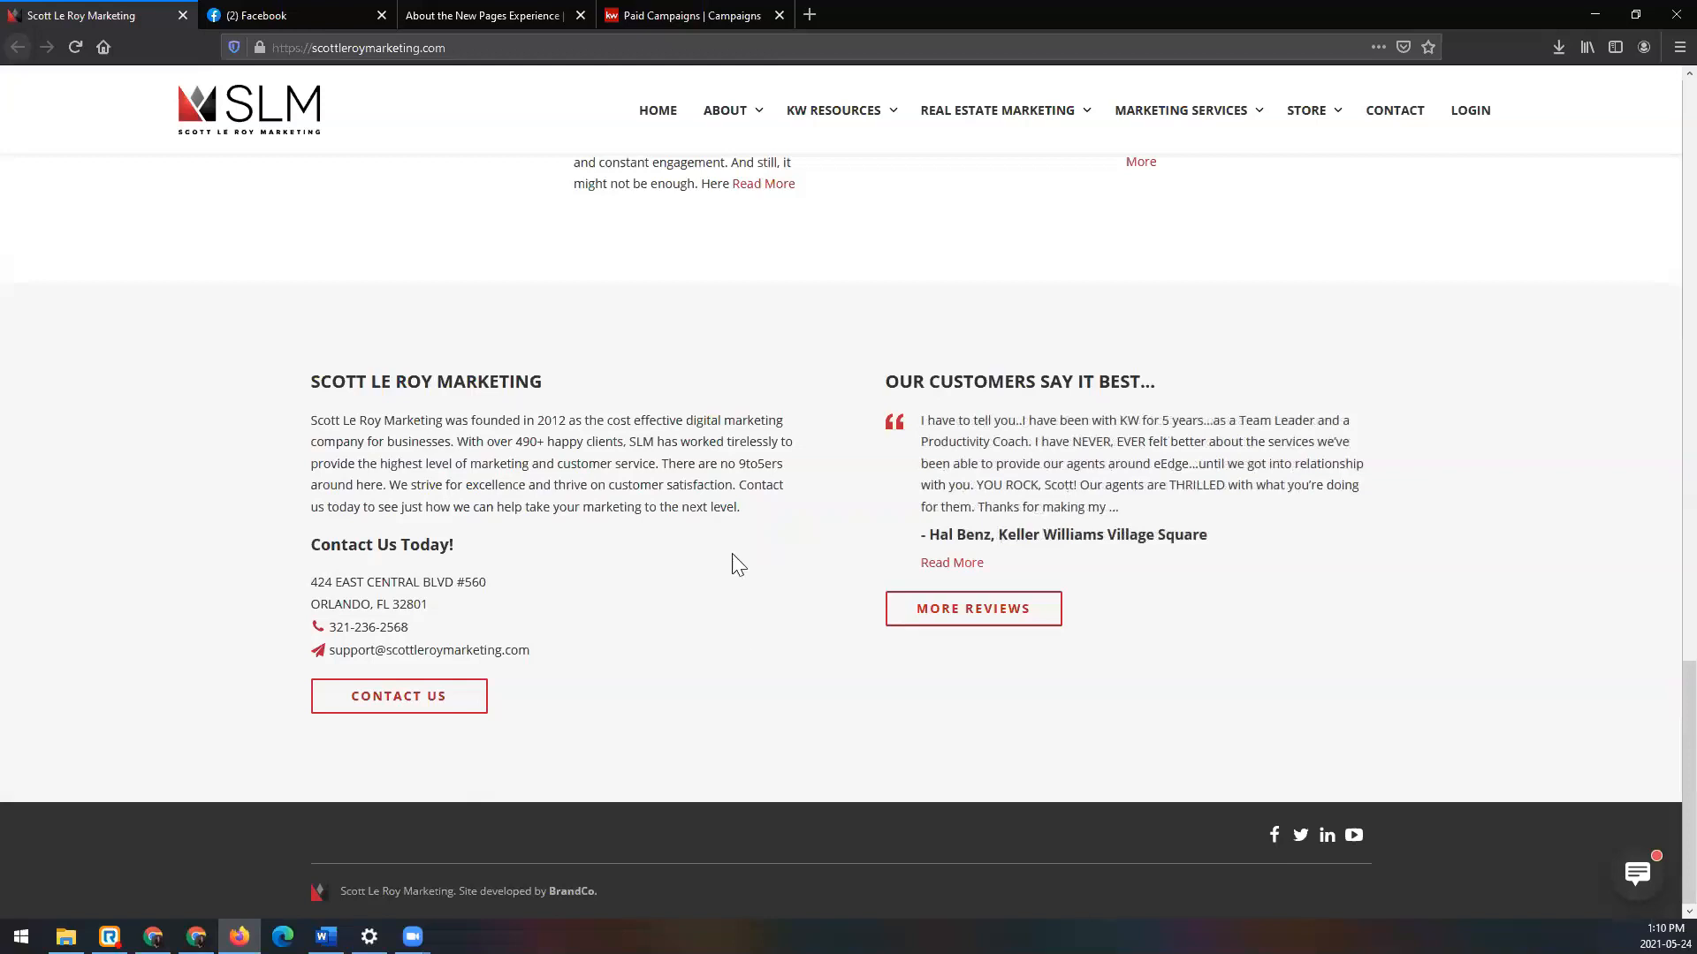
Step: Return to the Paid Ads list showing all five drafts, including Class 5/24/21
click(695, 13)
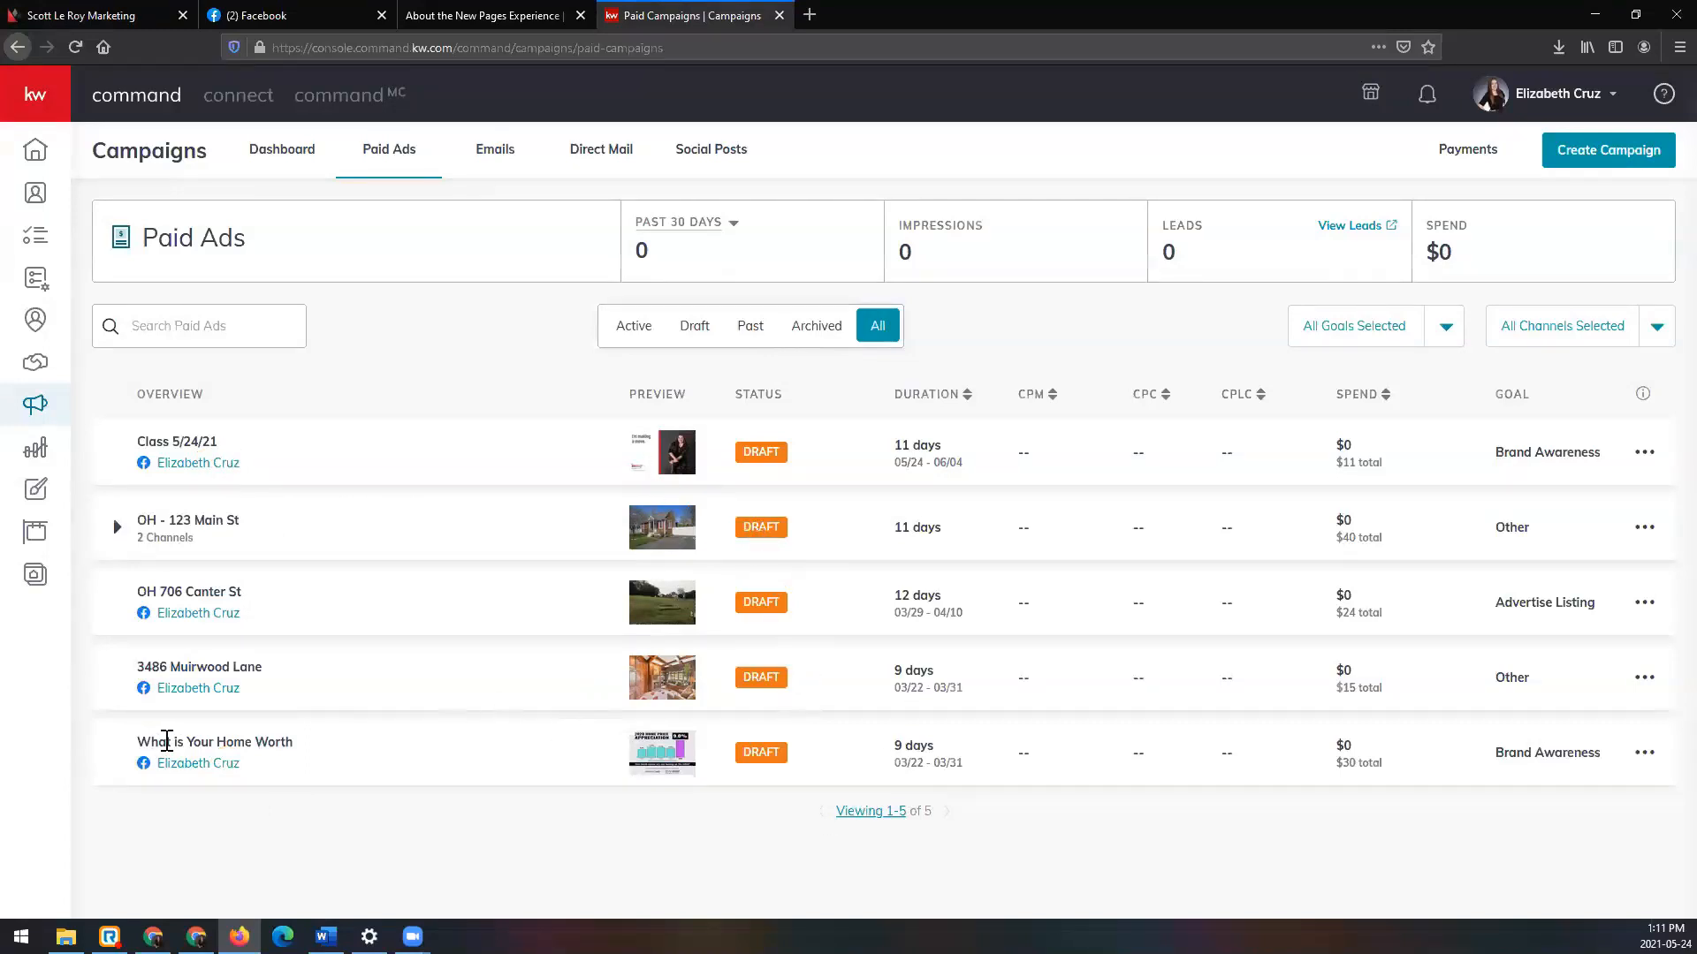
Step: Expand a listing campaign's channels and look over the search, goal and channel filters
click(117, 526)
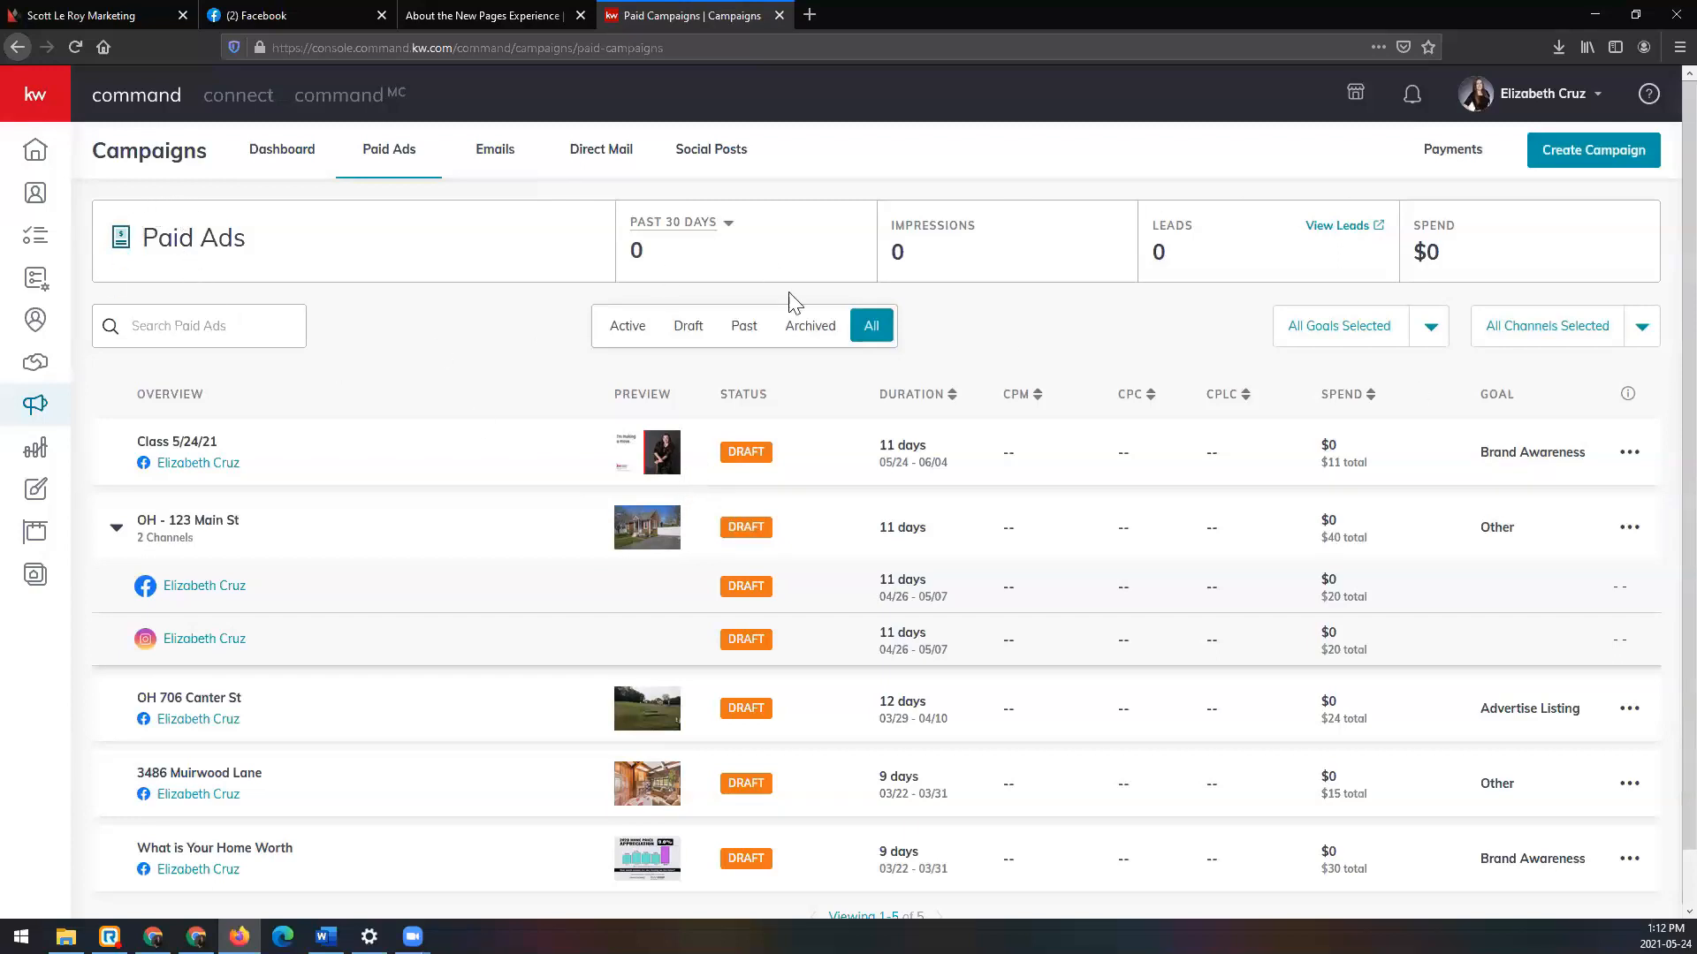
click(214, 329)
click(1432, 332)
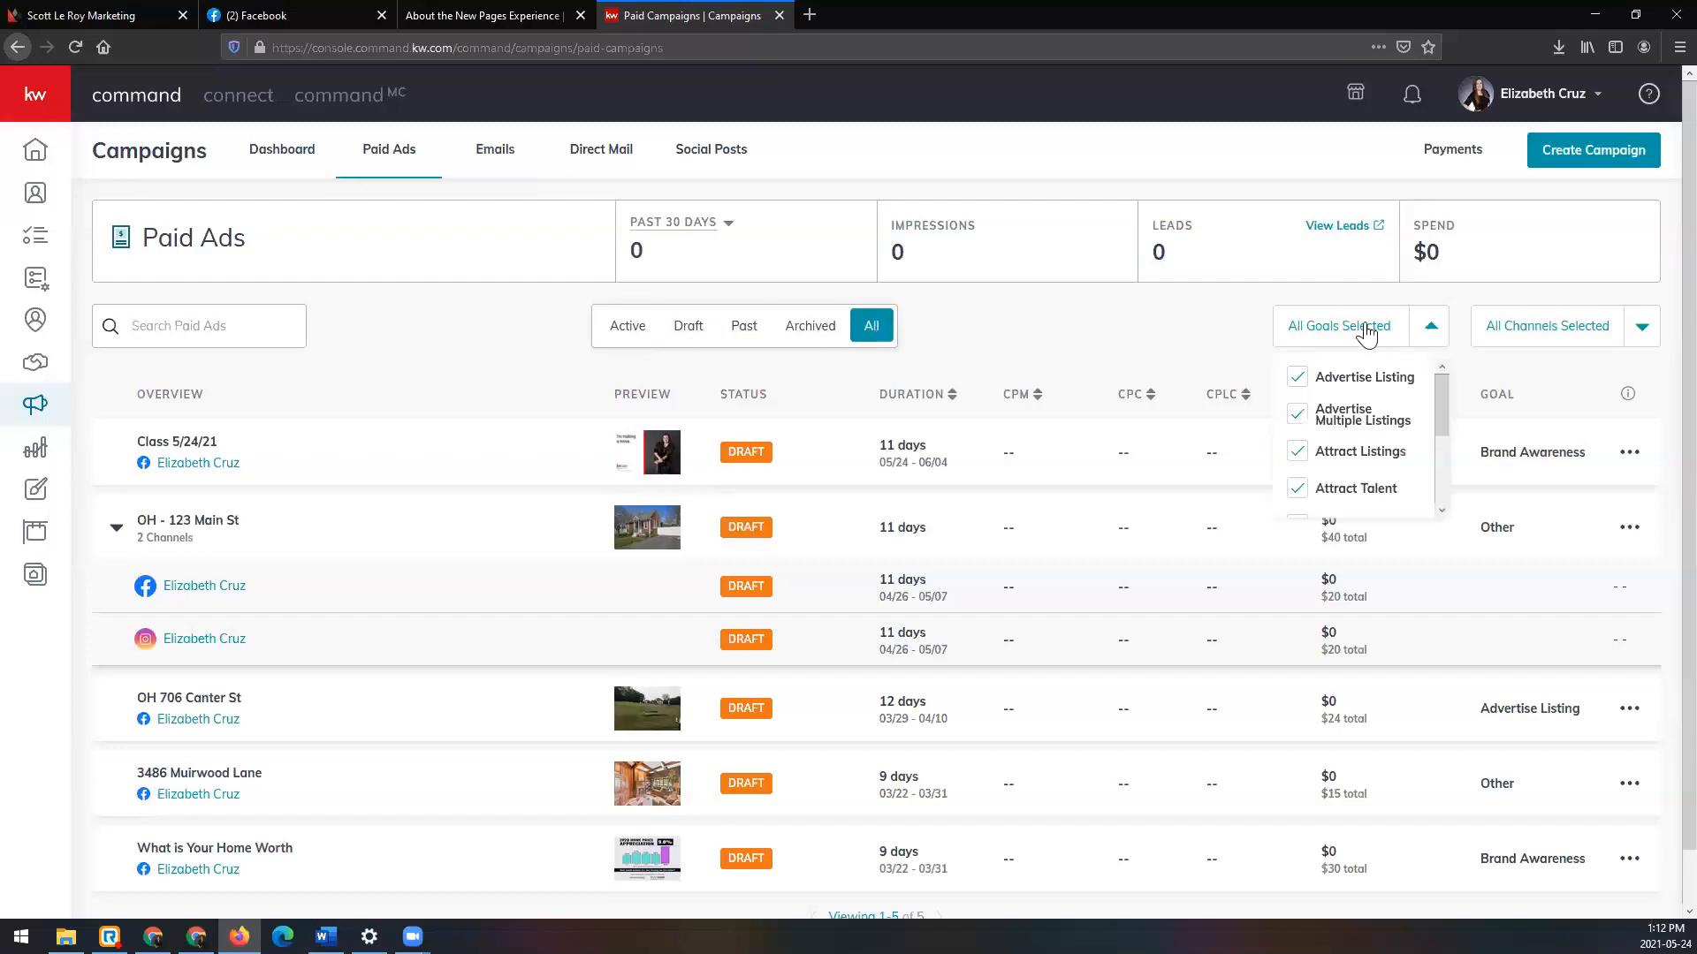
click(1649, 329)
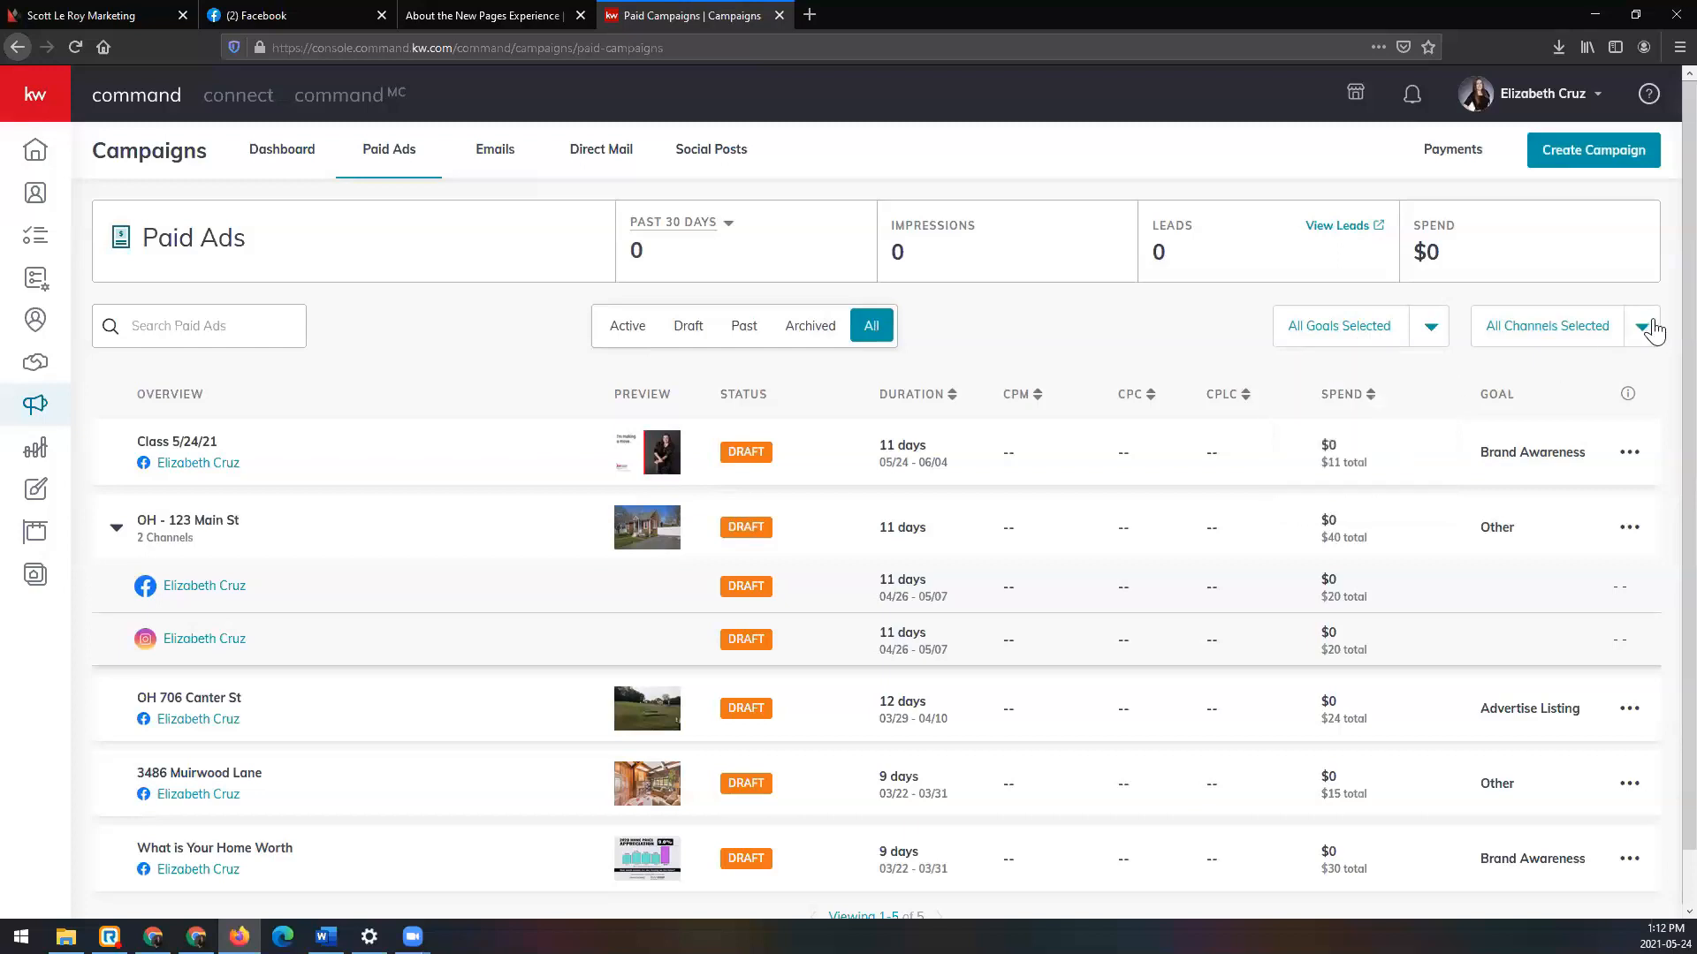
click(1651, 328)
click(1651, 327)
Step: Switch the totals date range from Past 30 Days to Lifetime and sort by duration
click(716, 232)
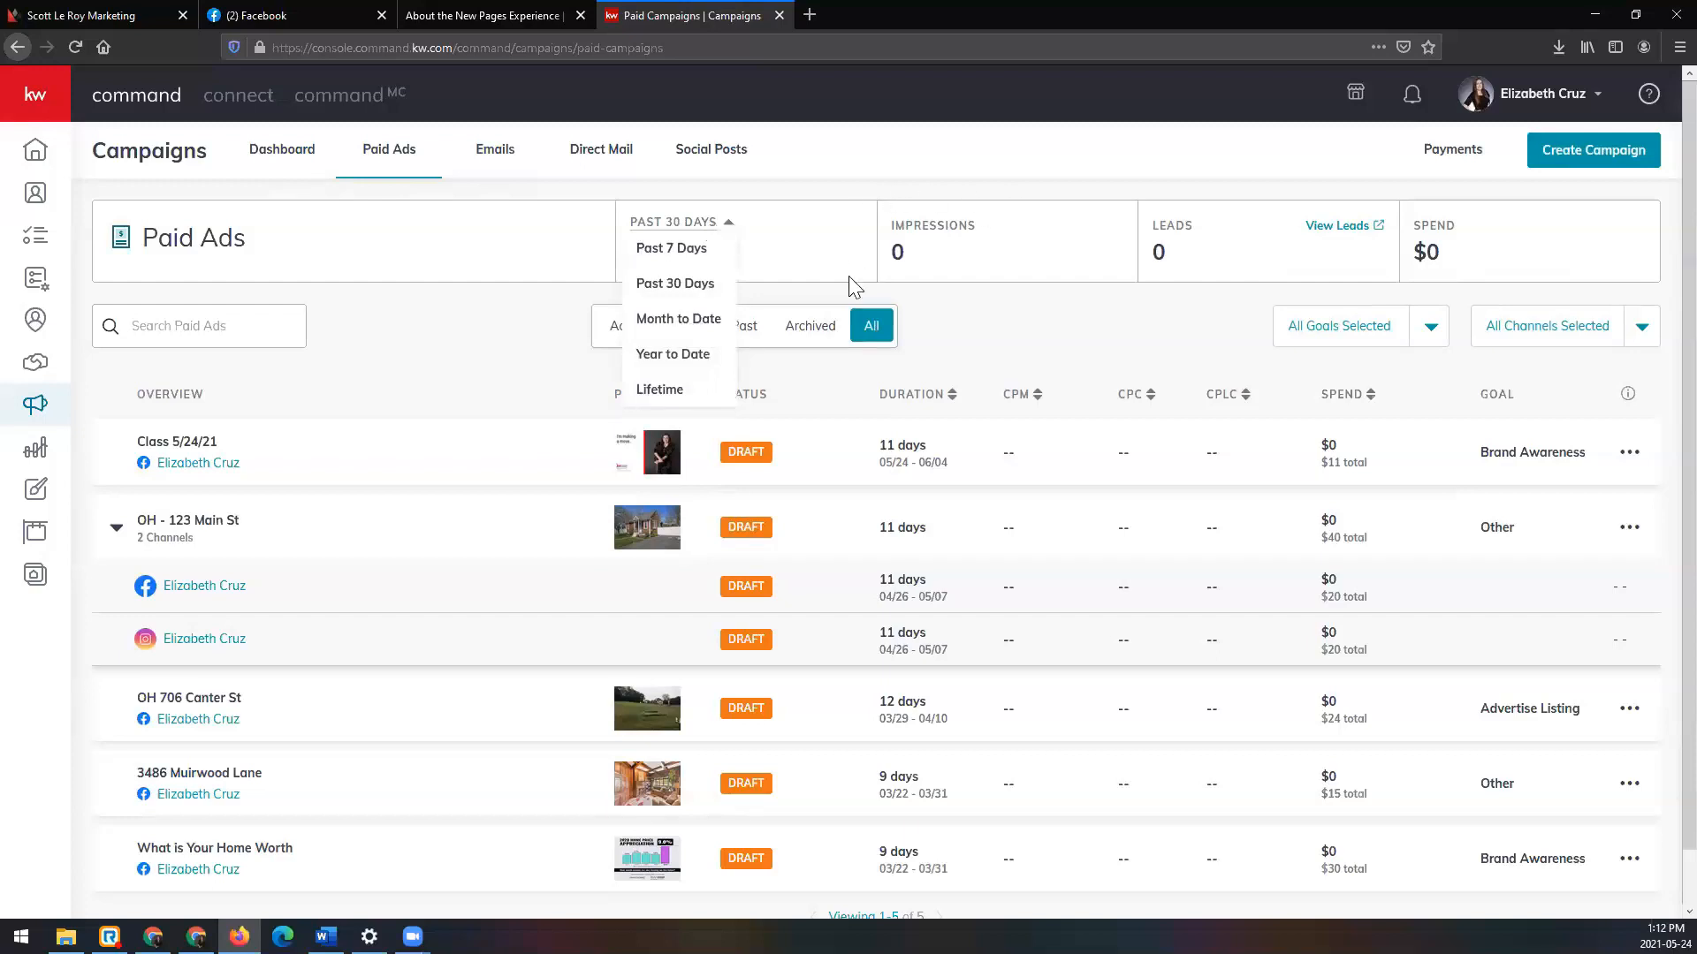
click(865, 230)
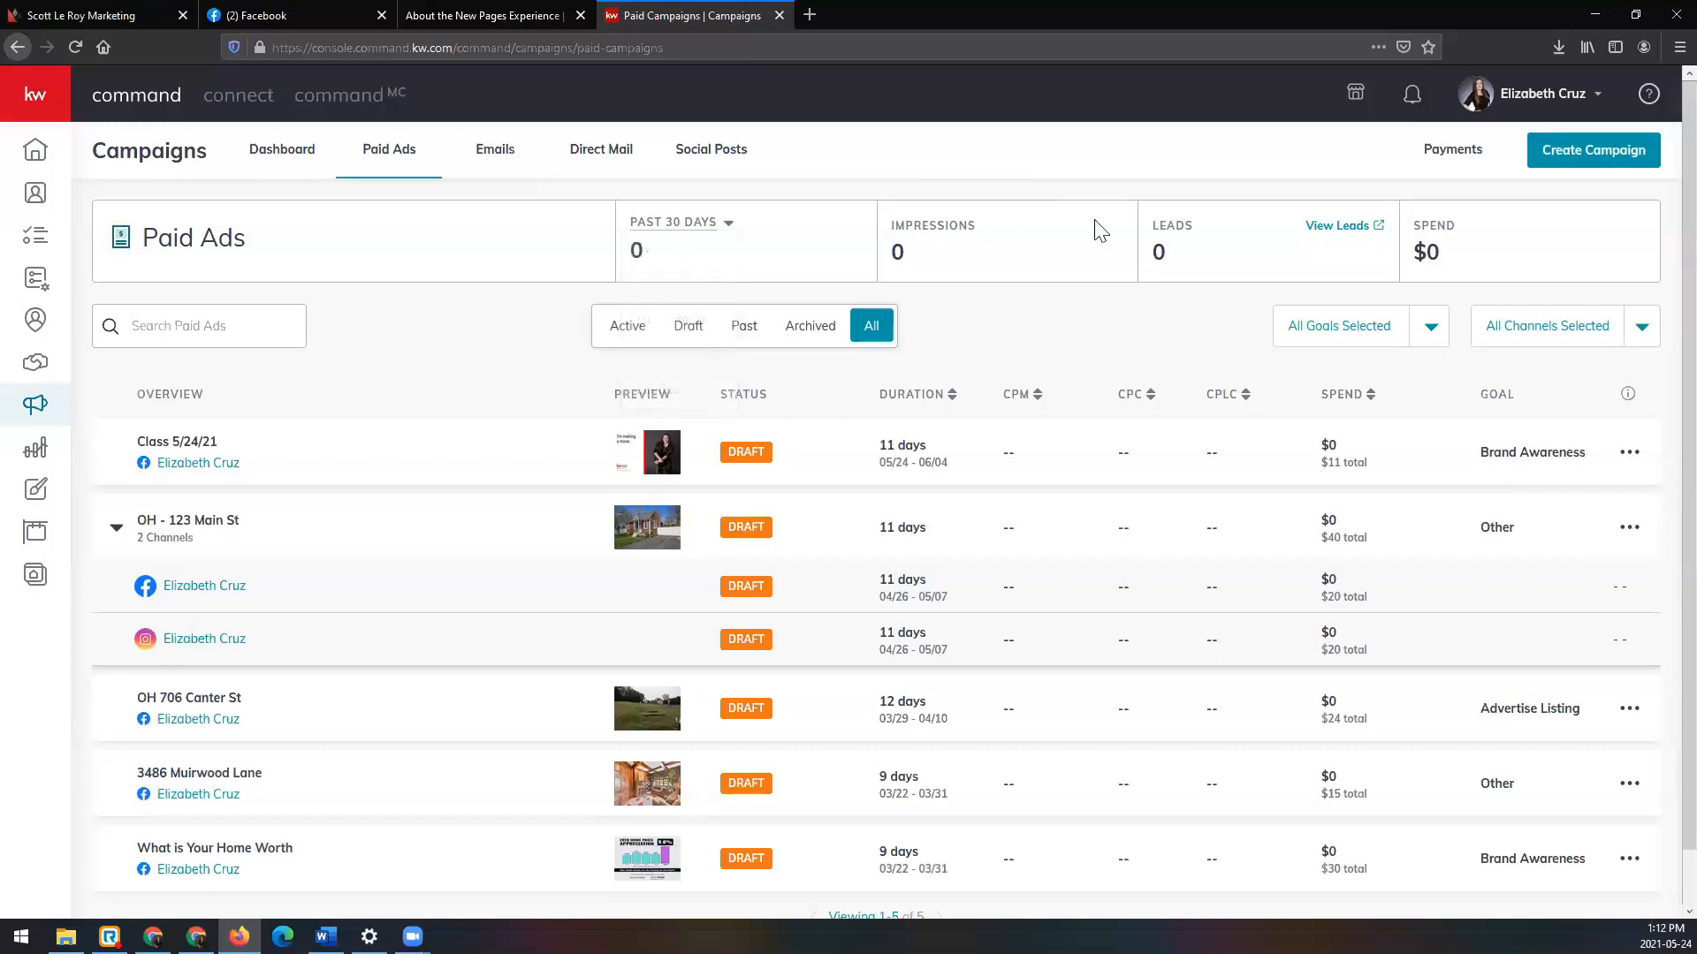
click(704, 222)
click(689, 389)
click(951, 399)
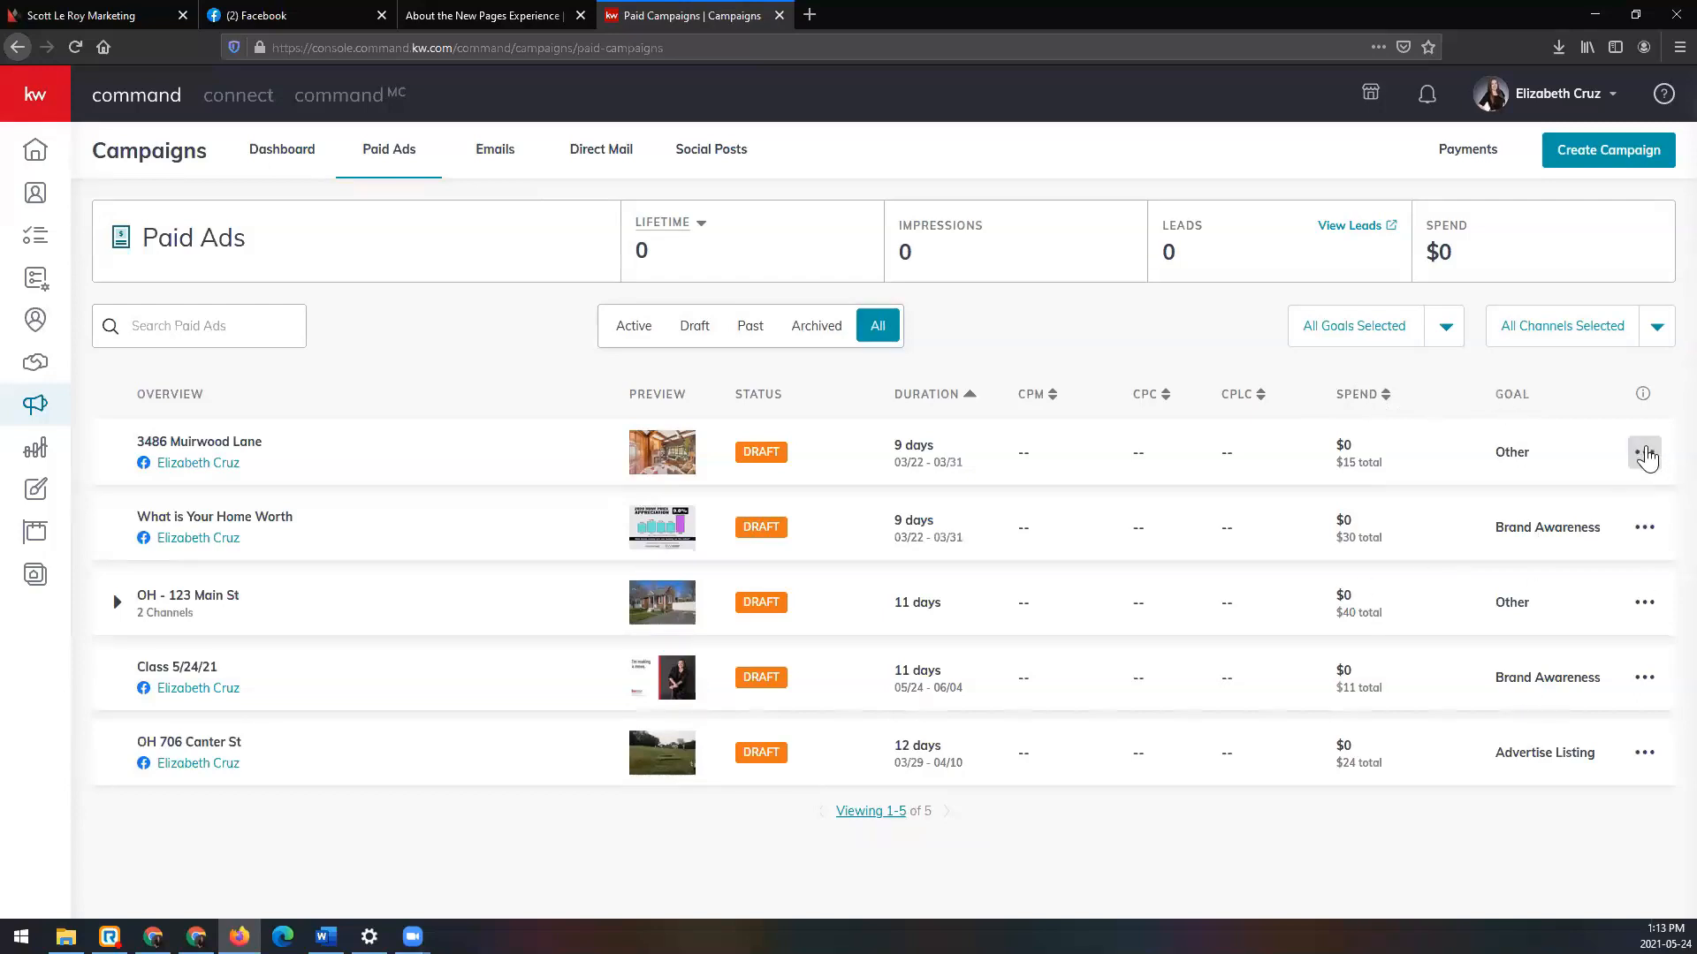
Step: View a campaign's Edit/Duplicate/Archive actions menu, then close it without changes
click(1645, 453)
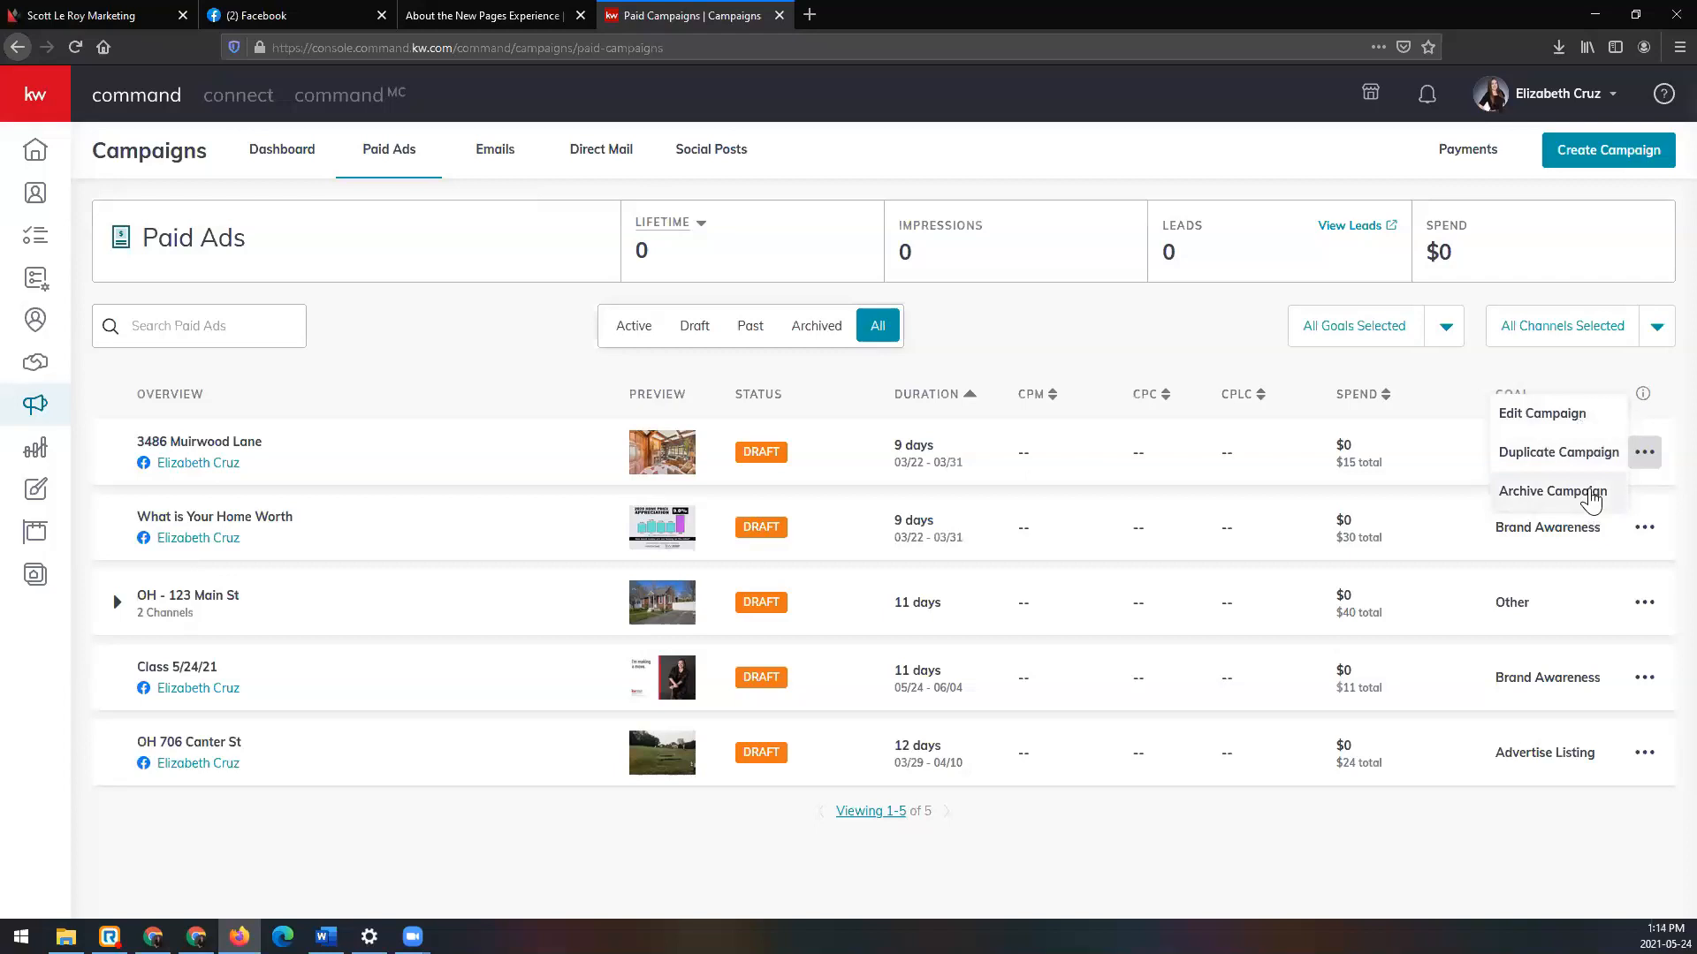
click(1423, 382)
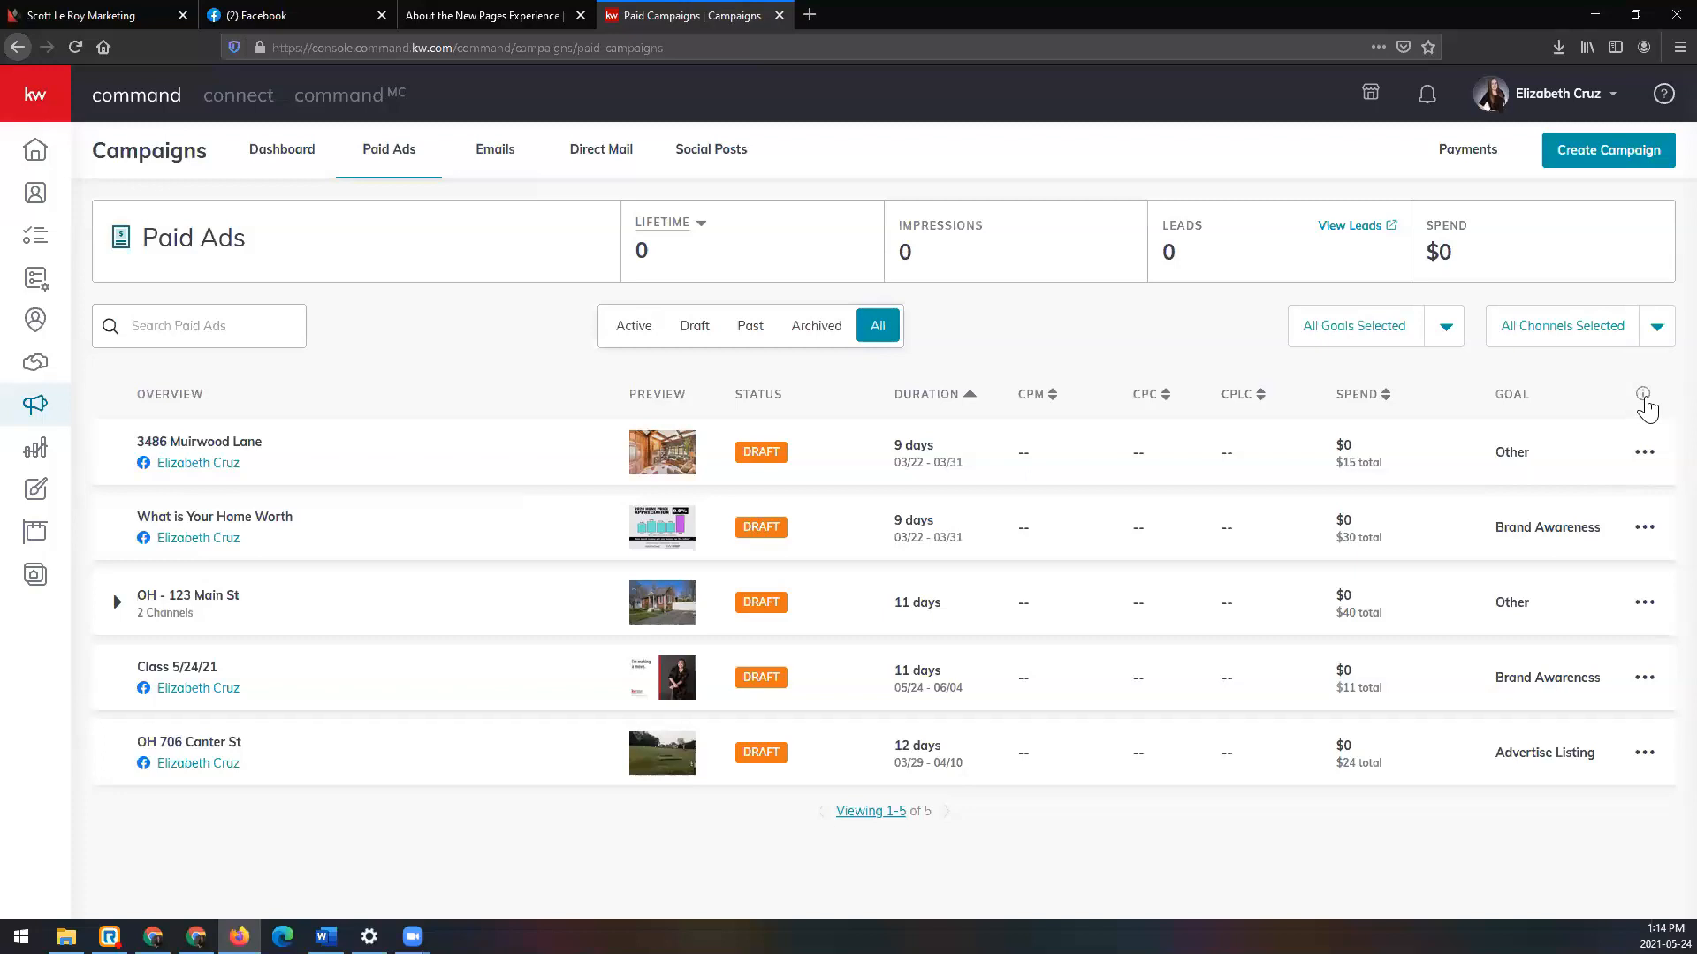
Step: Read the Campaigns FAQ entries on CPM, CPC and CPLC, then switch to the marketing website's browser tab
click(1642, 395)
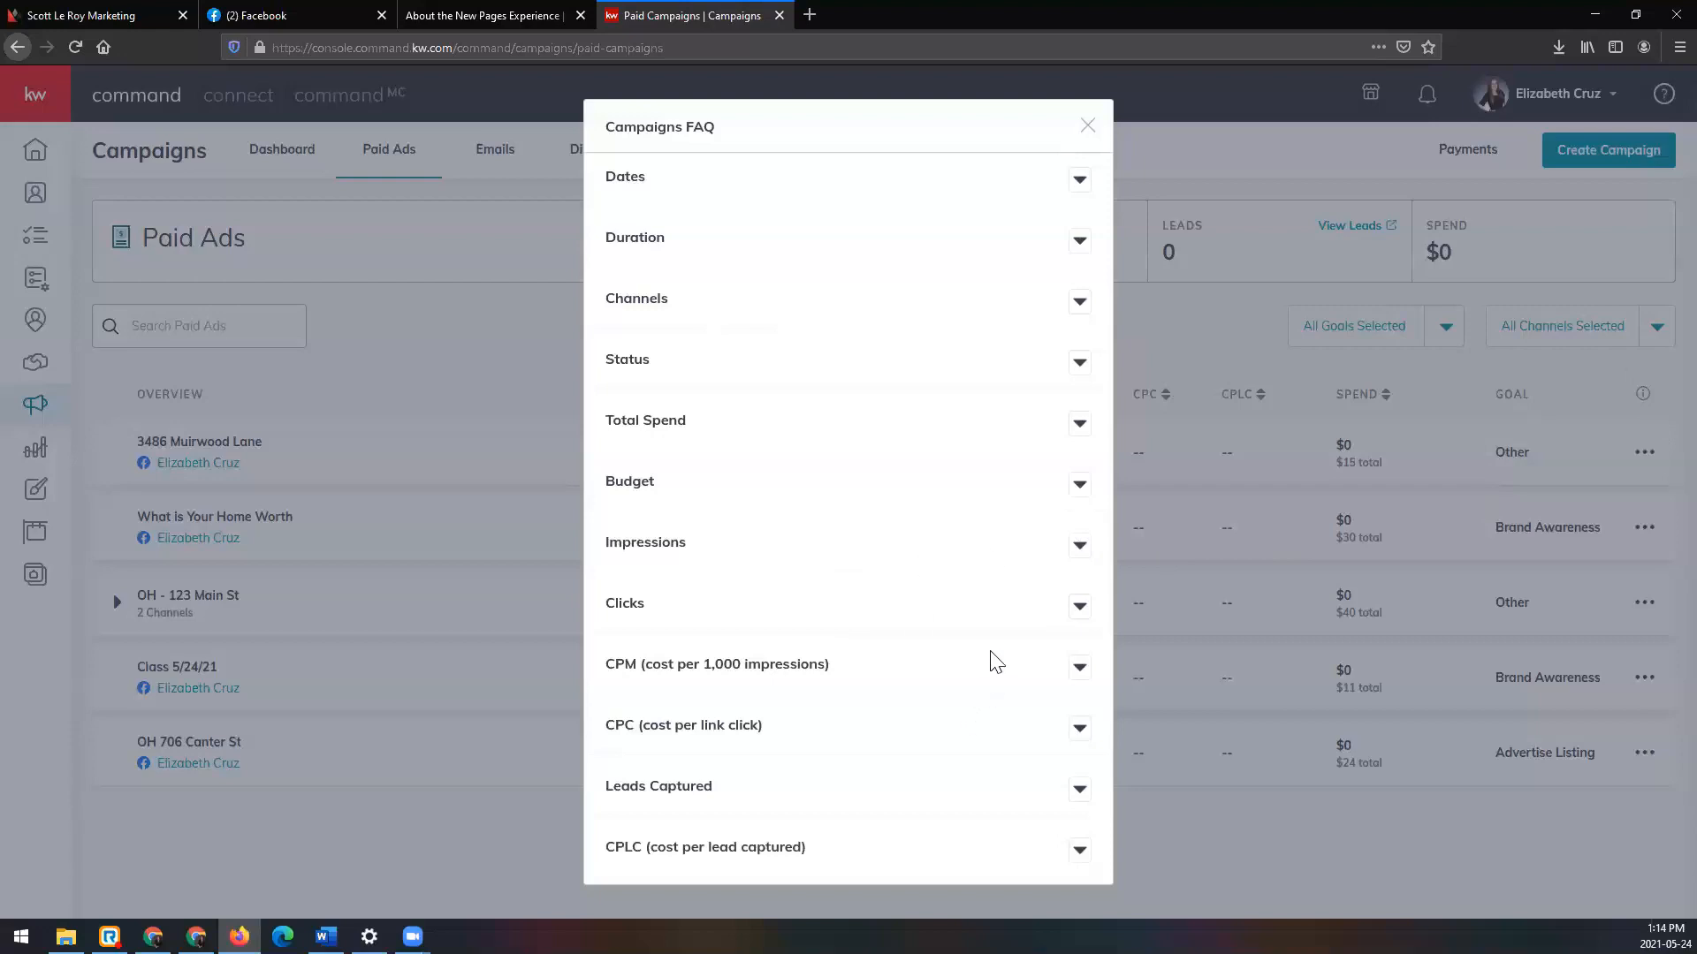
click(1080, 668)
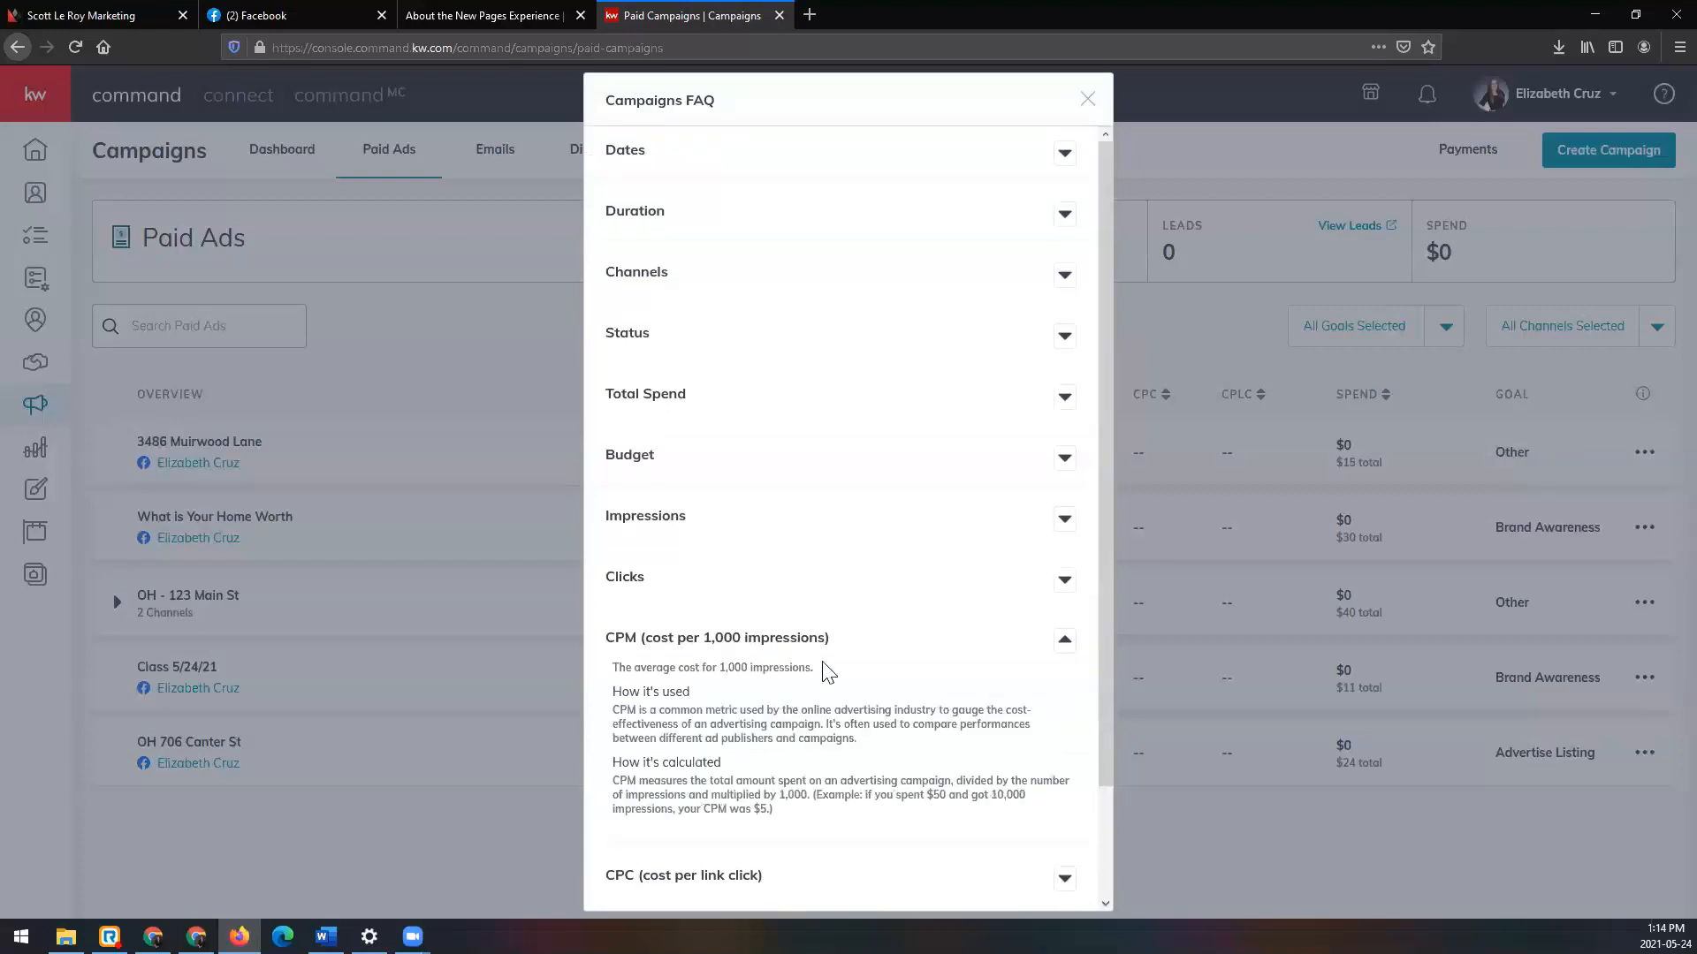
scroll(822, 672, down, 2)
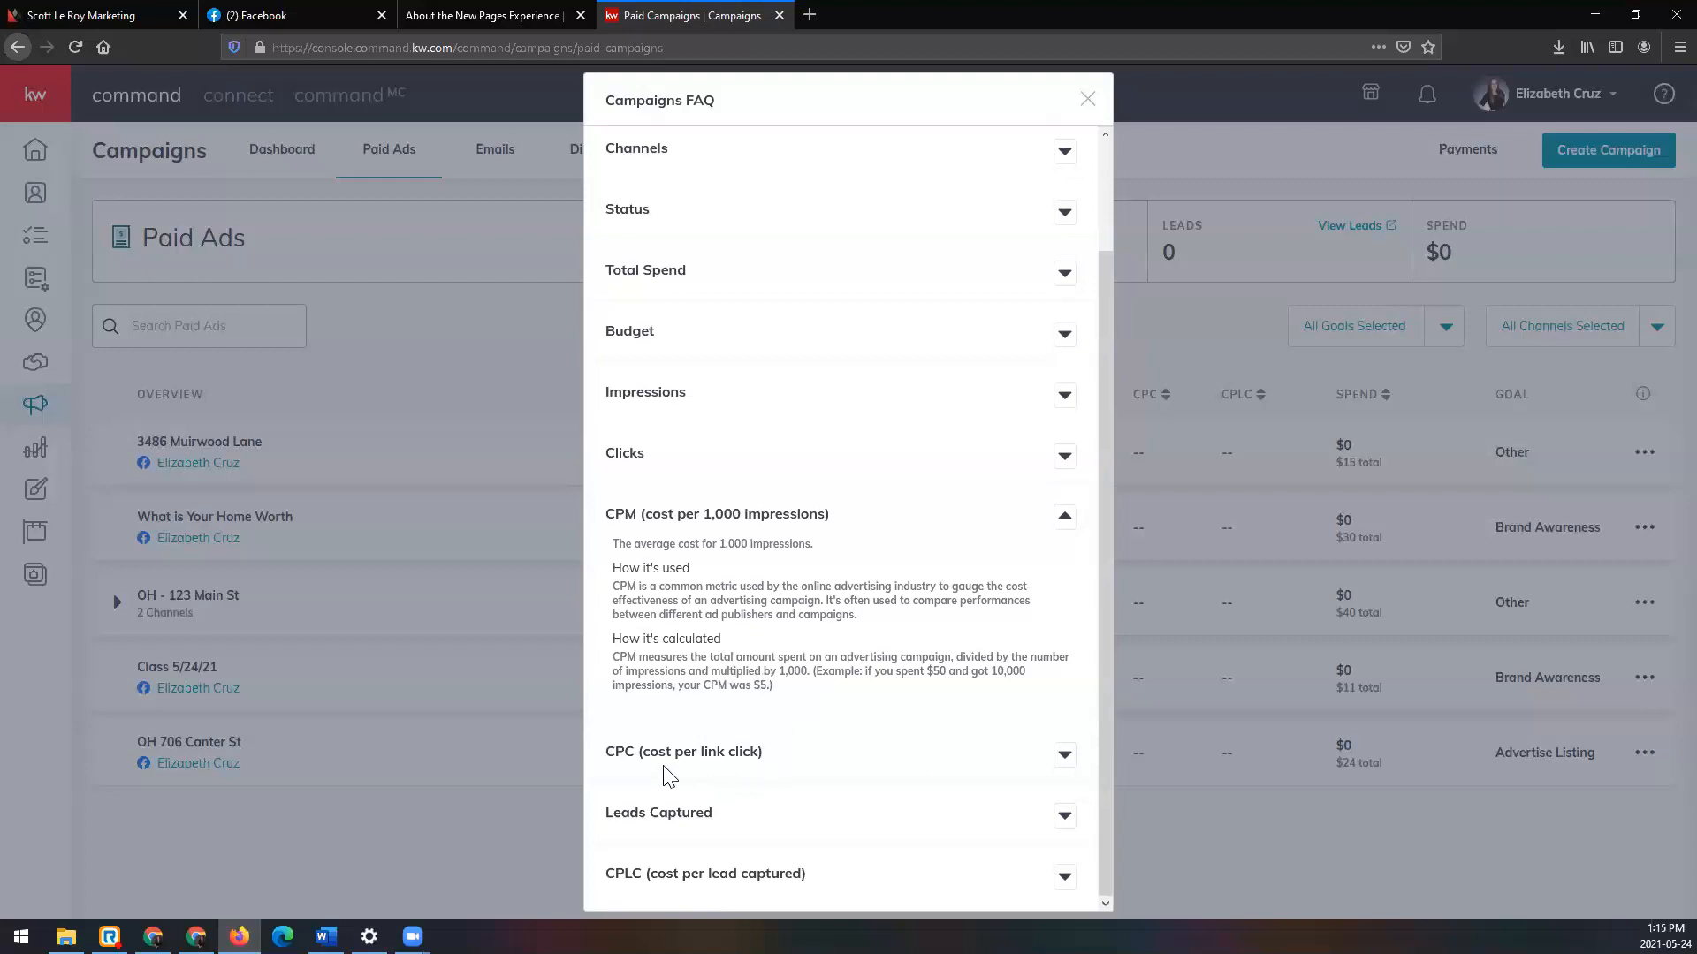
click(1064, 758)
scroll(1011, 712, down, 3)
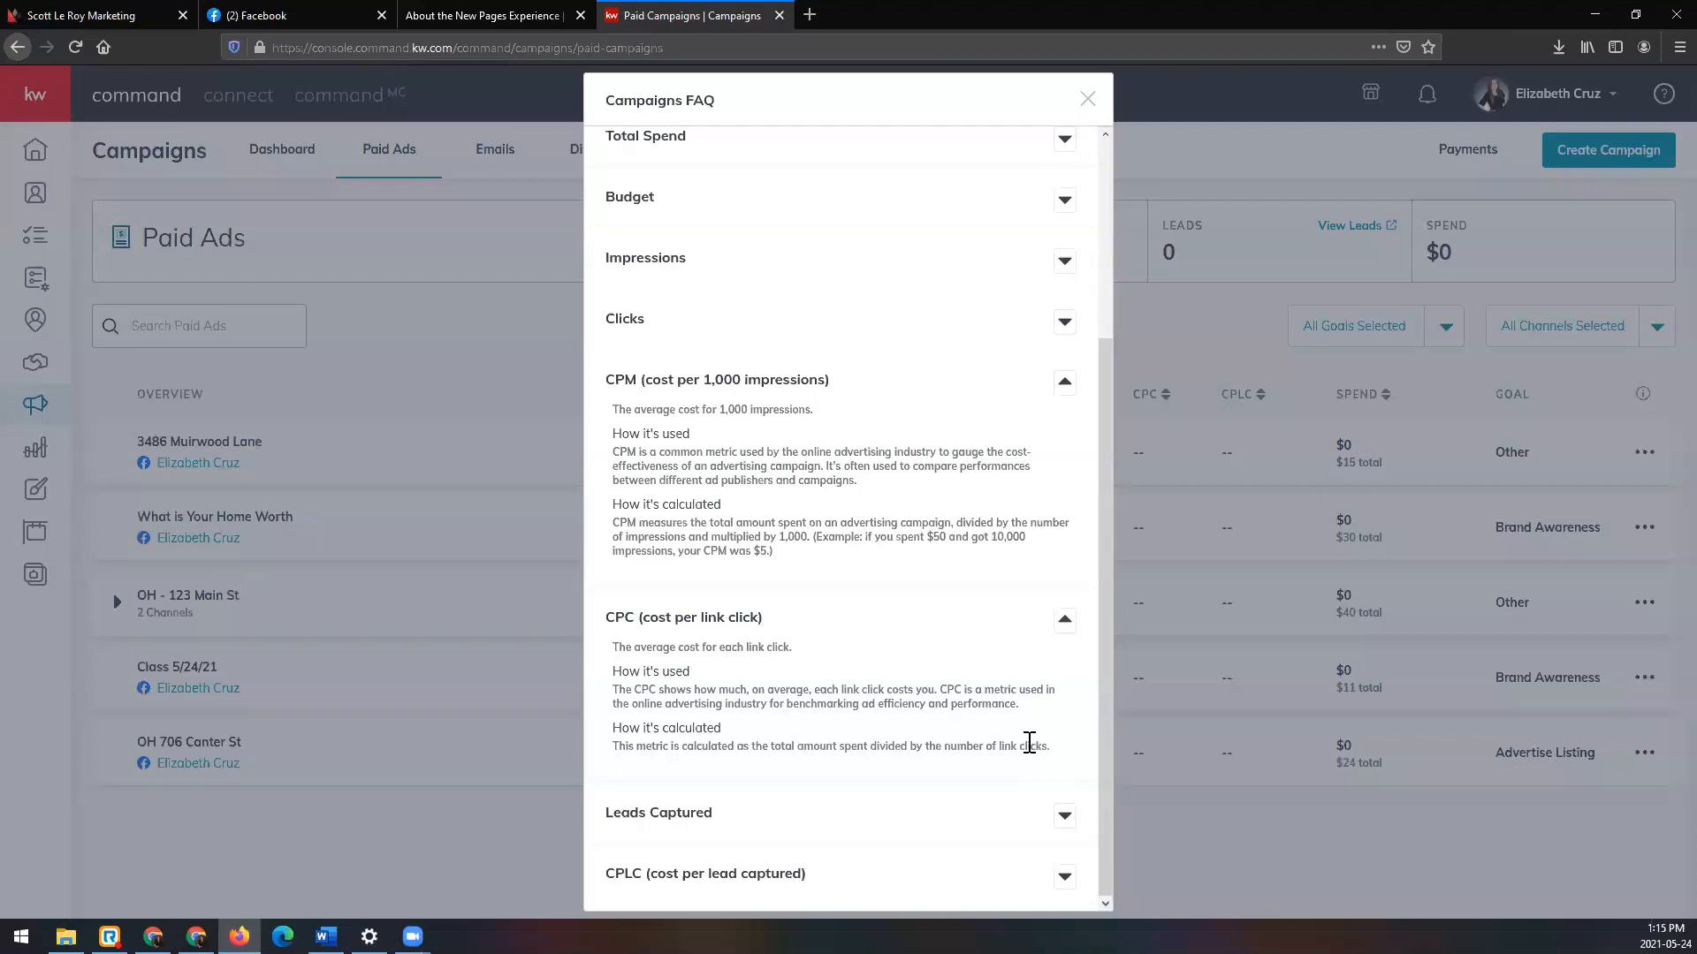
click(1064, 878)
scroll(963, 746, down, 1)
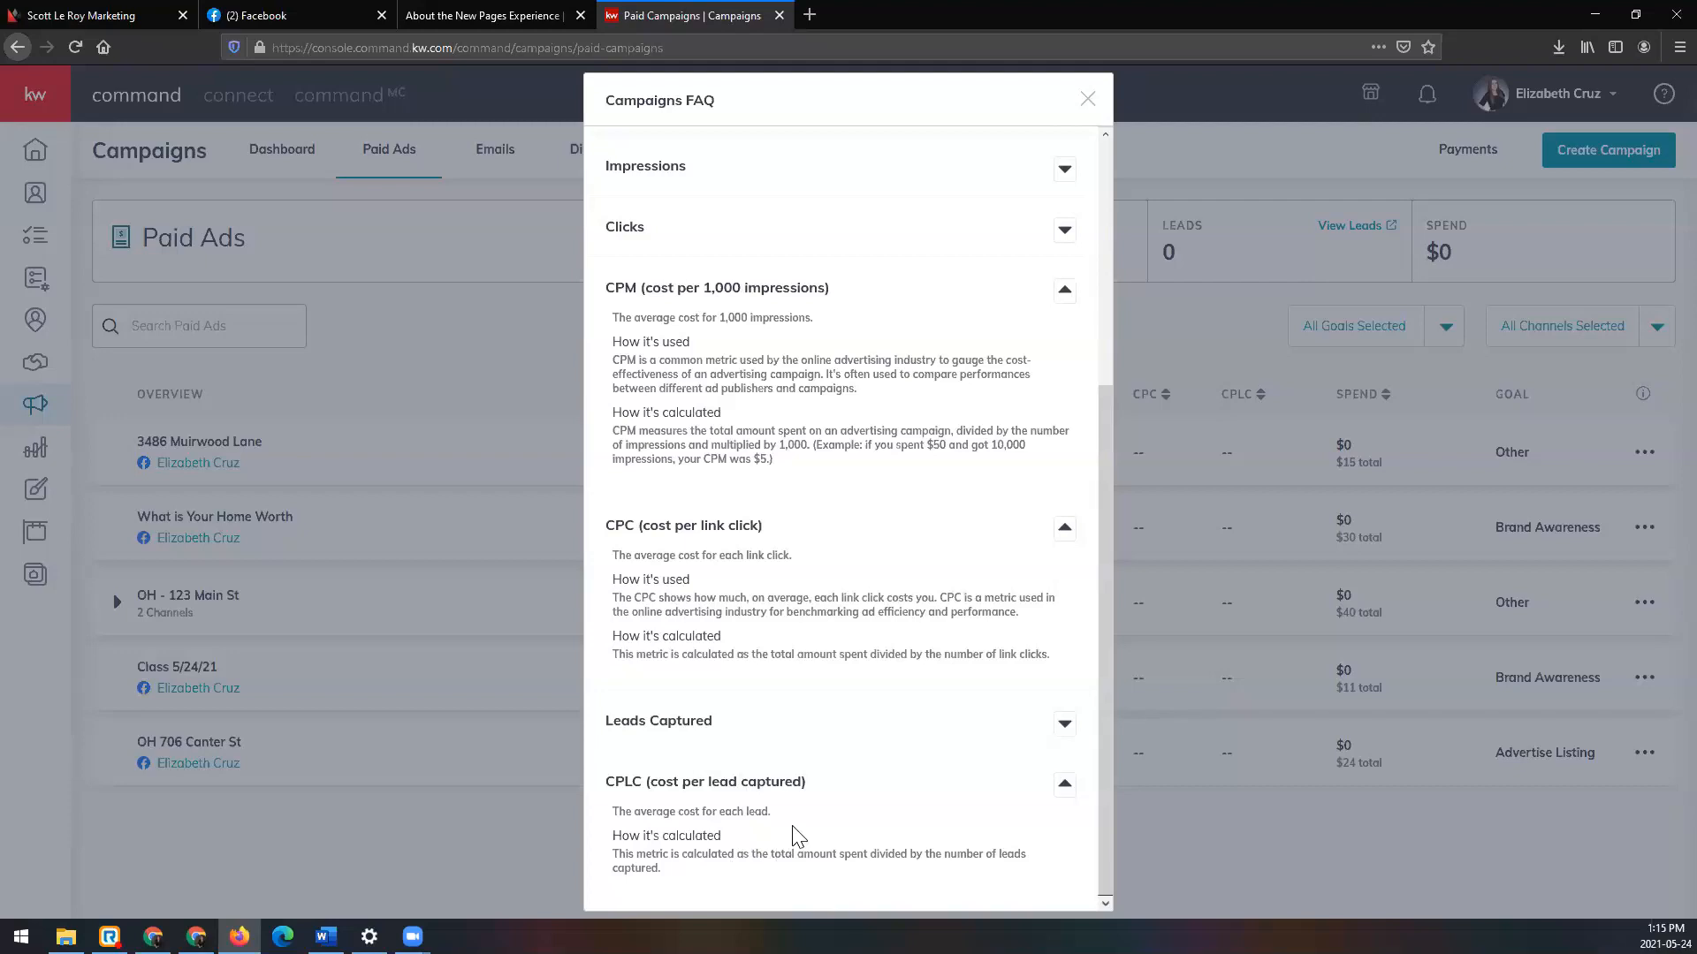
click(140, 14)
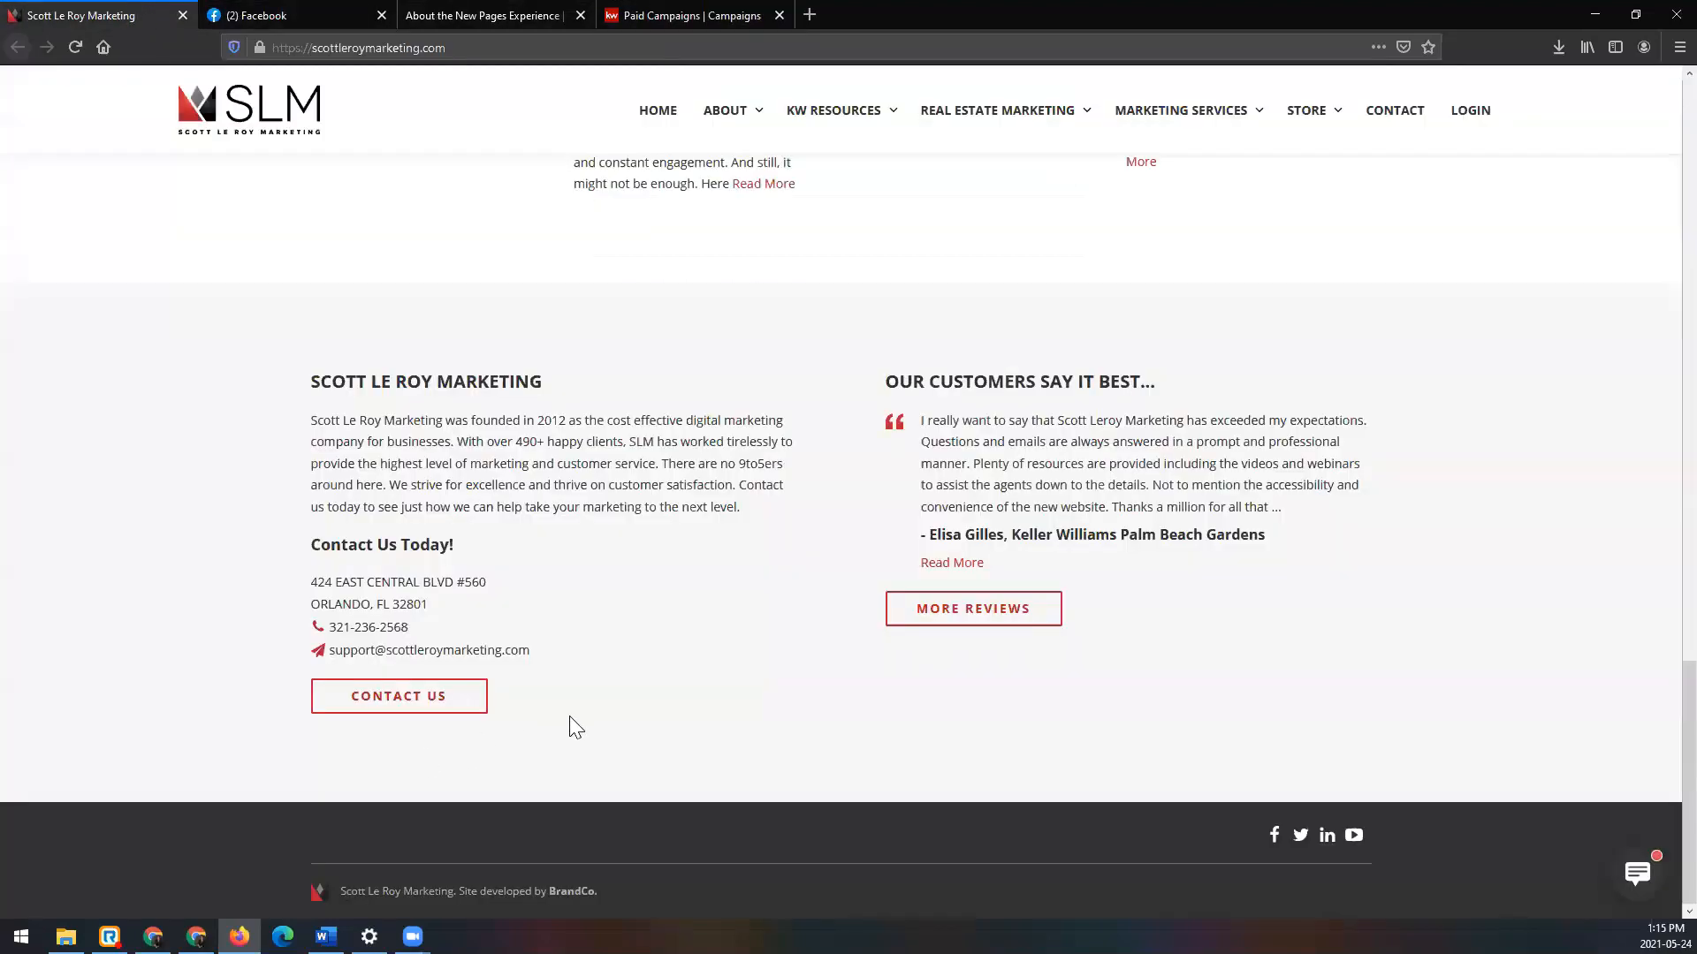